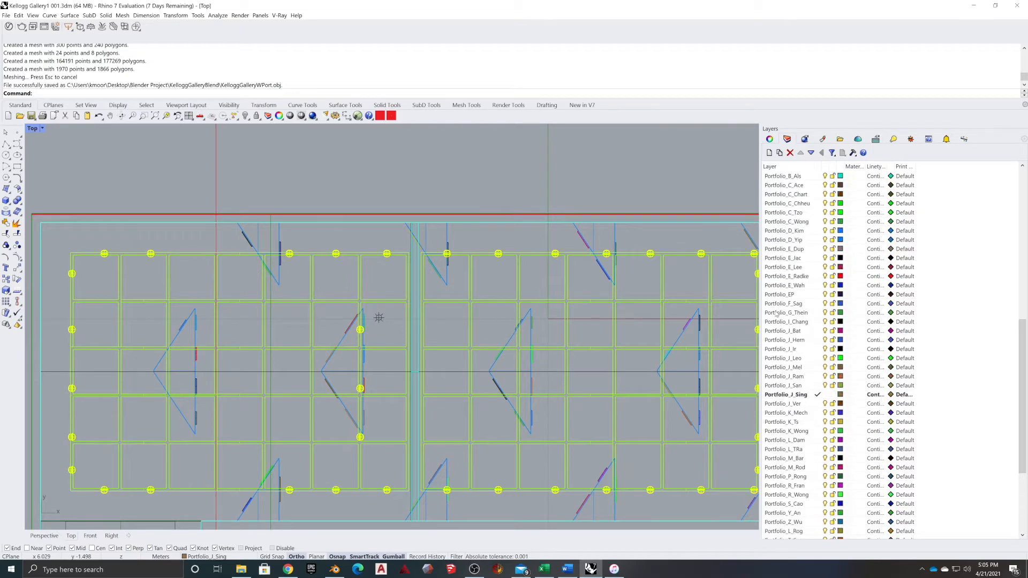
# Select the can-light fixtures over the portfolio panel grid by picking Group02 from the Selection Menu
pyautogui.moveTo(241, 390); pyautogui.dragTo(408, 354, button='right')
pyautogui.scroll(5, 244, 305)
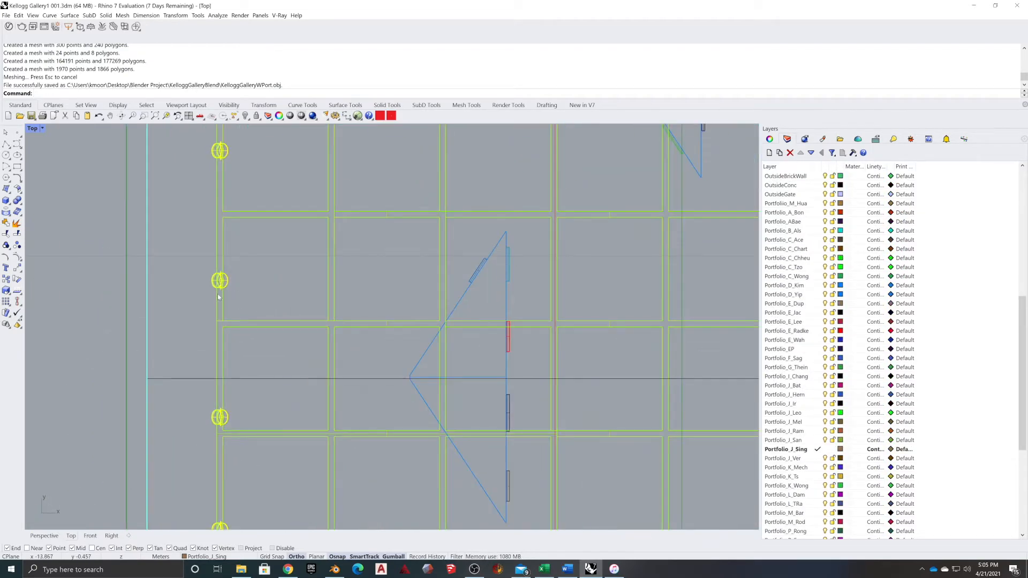
pyautogui.scroll(-5, 220, 291)
pyautogui.scroll(2, 236, 294)
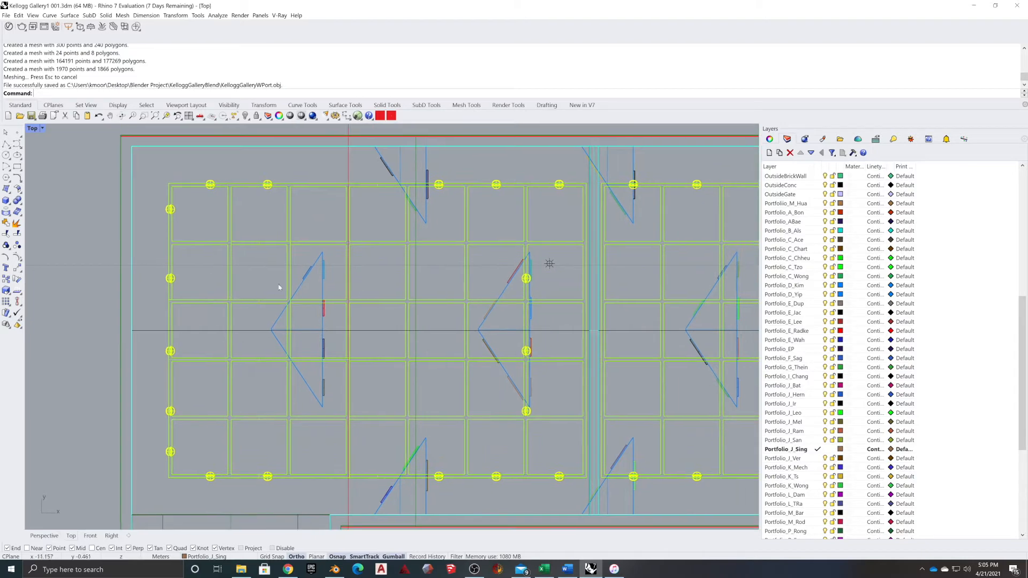
pyautogui.scroll(3, 174, 281)
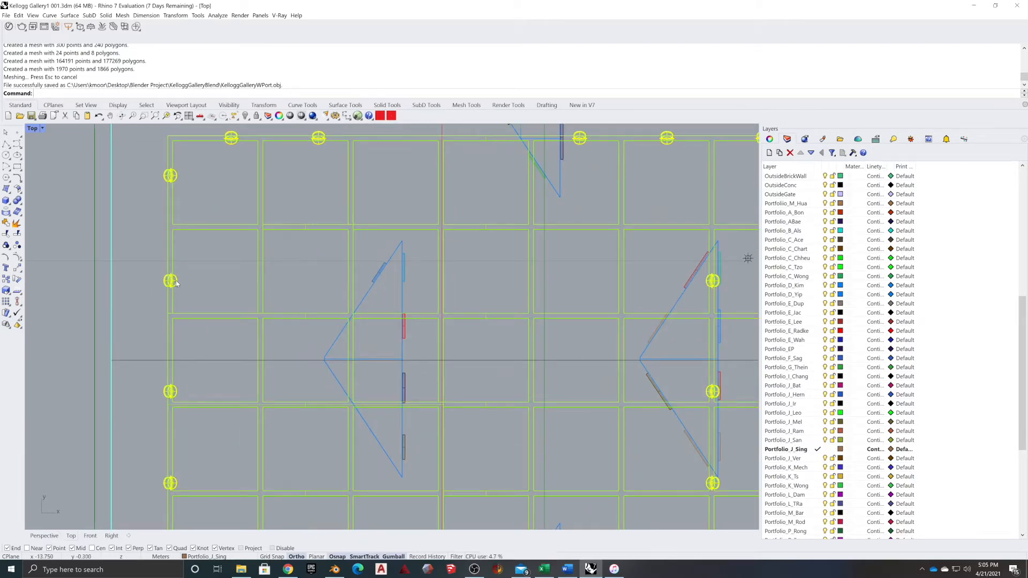
pyautogui.click(175, 281)
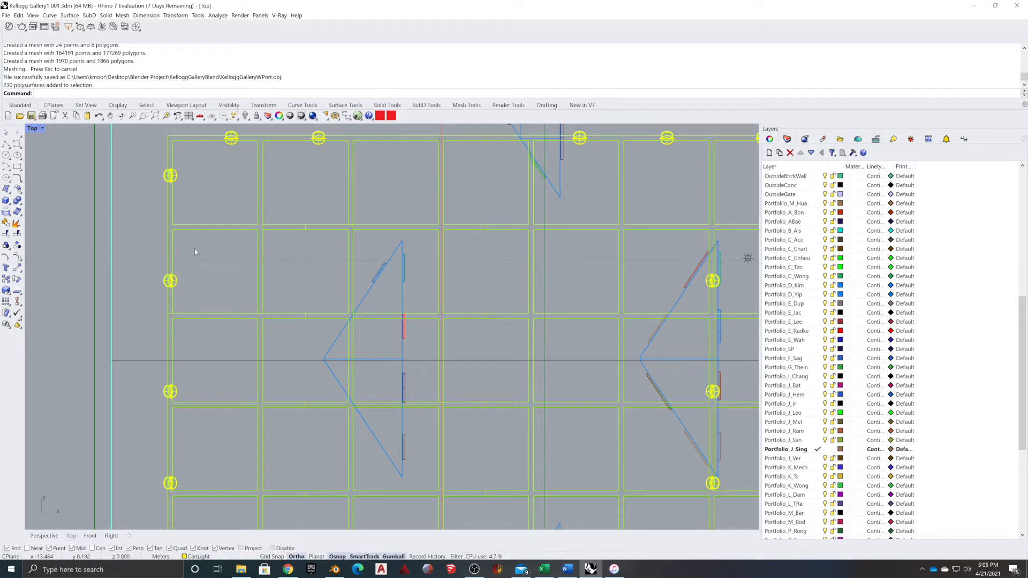
pyautogui.scroll(4, 166, 181)
pyautogui.click(166, 182)
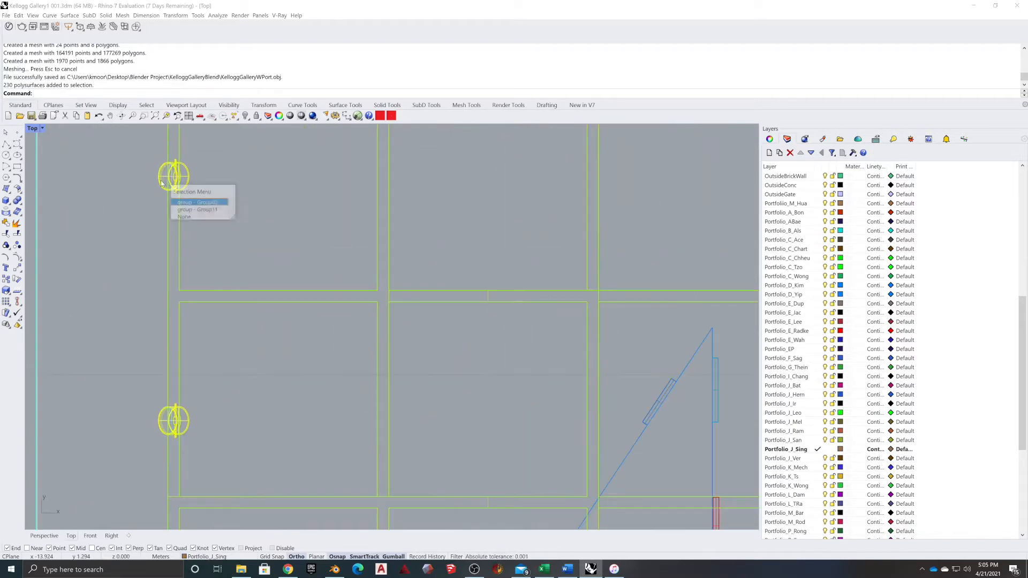
pyautogui.click(181, 203)
pyautogui.scroll(-4, 144, 220)
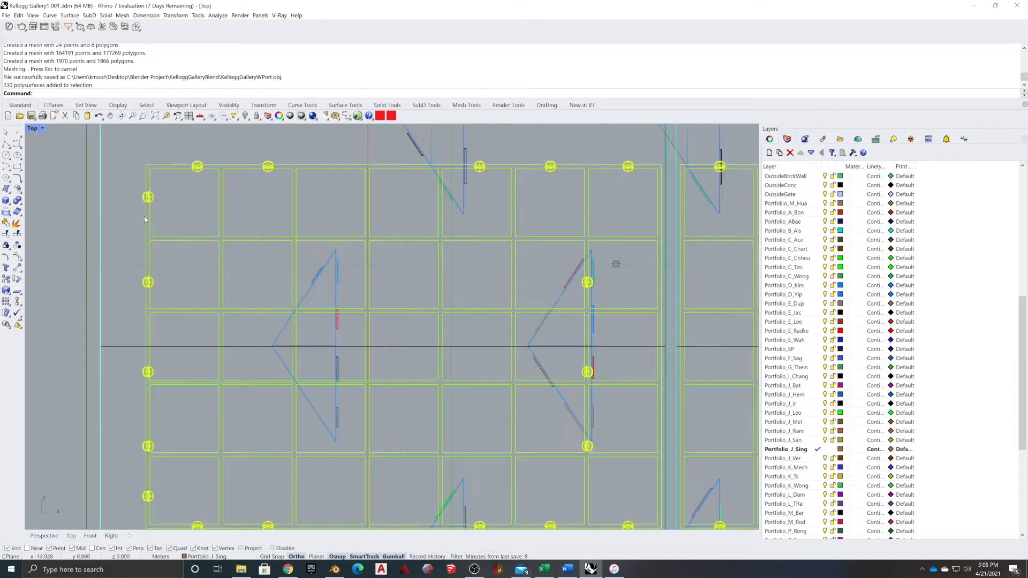
pyautogui.scroll(10, 774, 287)
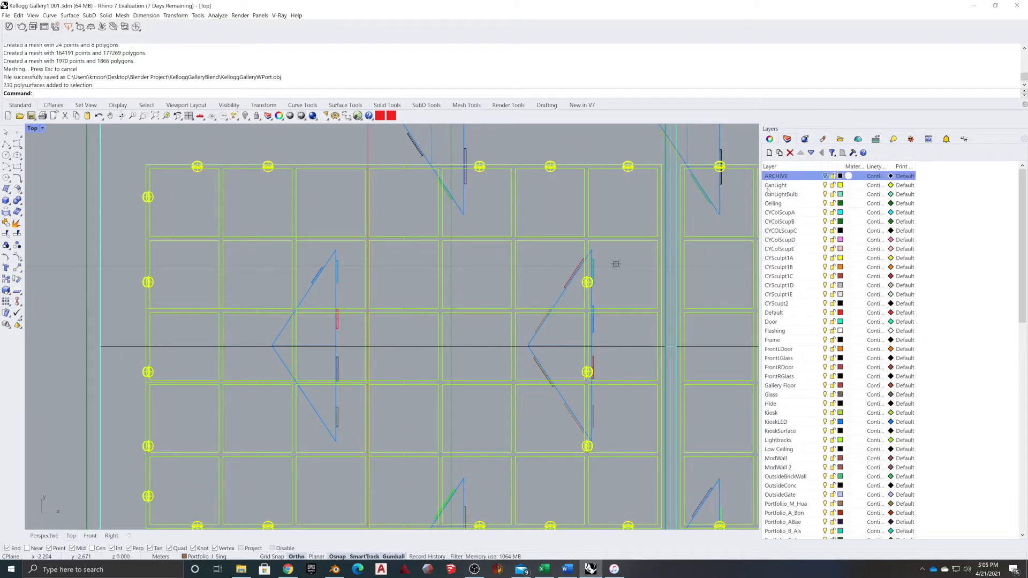
# Select every object on the CanLight layer, abandoning a half-entered Group command
pyautogui.scroll(1, 776, 190)
pyautogui.click(776, 186)
pyautogui.rightClick(776, 189)
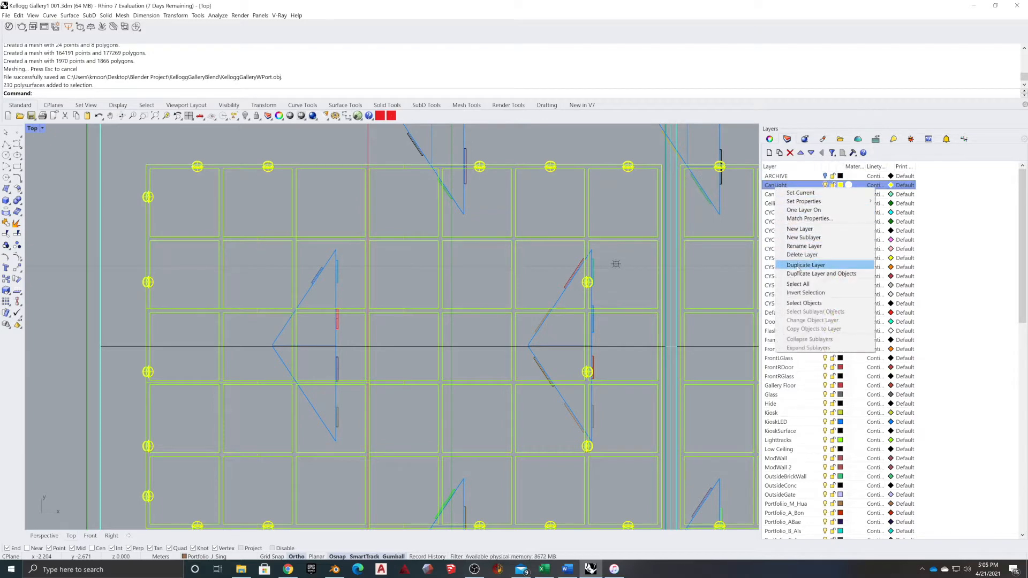
pyautogui.click(803, 303)
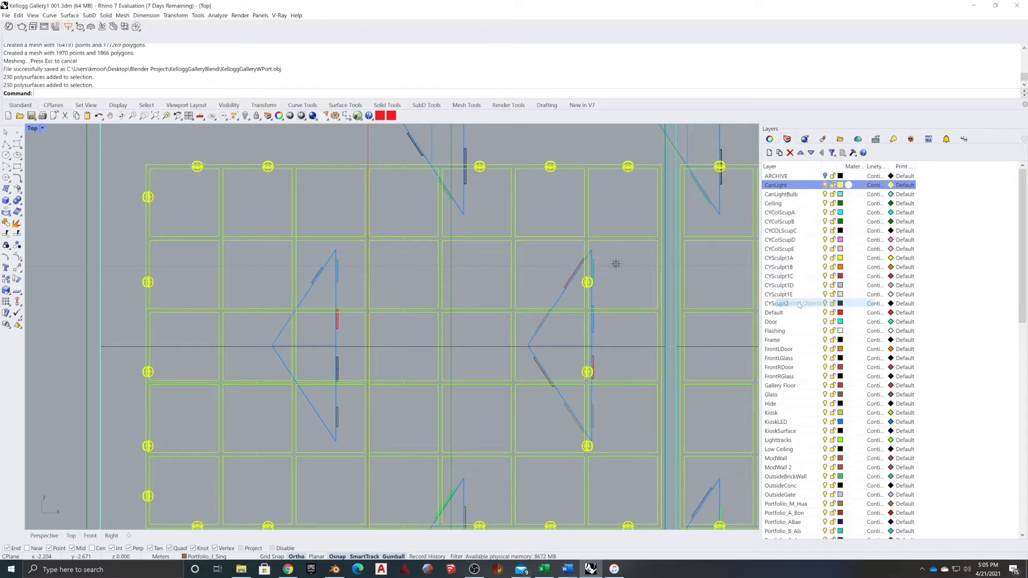
pyautogui.scroll(-8, 386, 292)
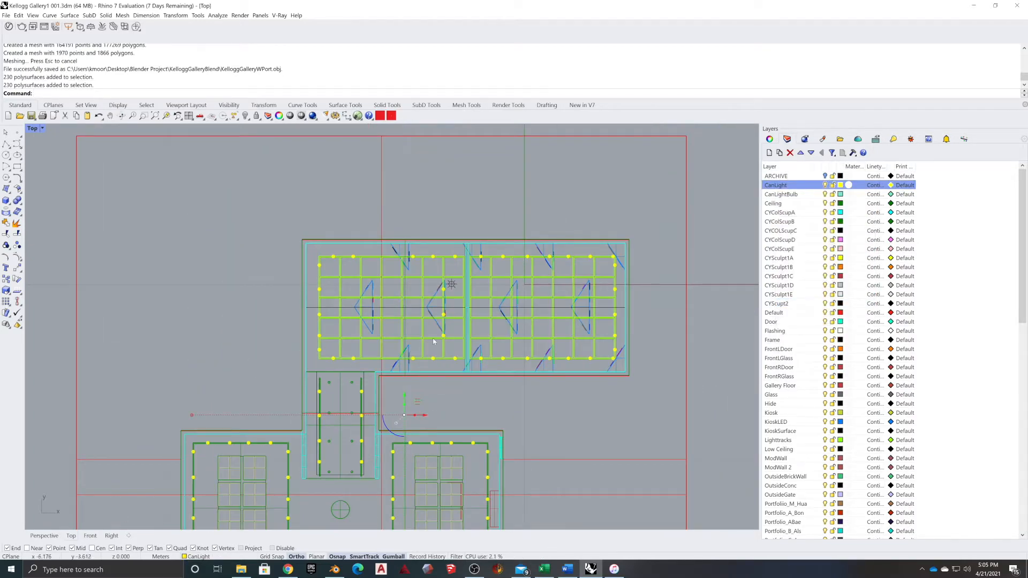
pyautogui.write('Group')
pyautogui.press('Return')
# Look over the lower gallery rooms, then run the LayerNameToObject script from the red toolbar button
pyautogui.moveTo(534, 393); pyautogui.dragTo(478, 326, button='right')
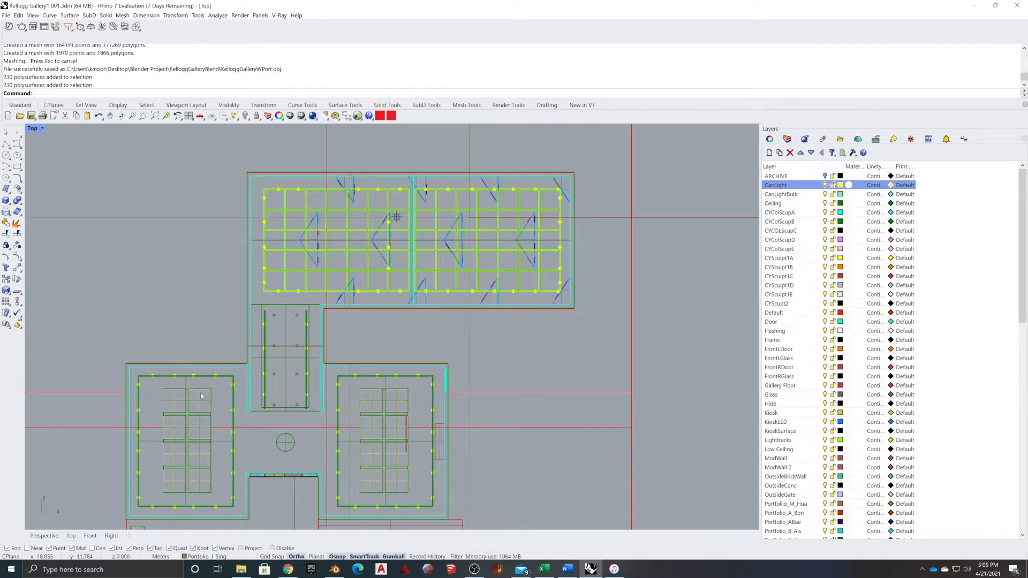
pyautogui.scroll(3, 214, 396)
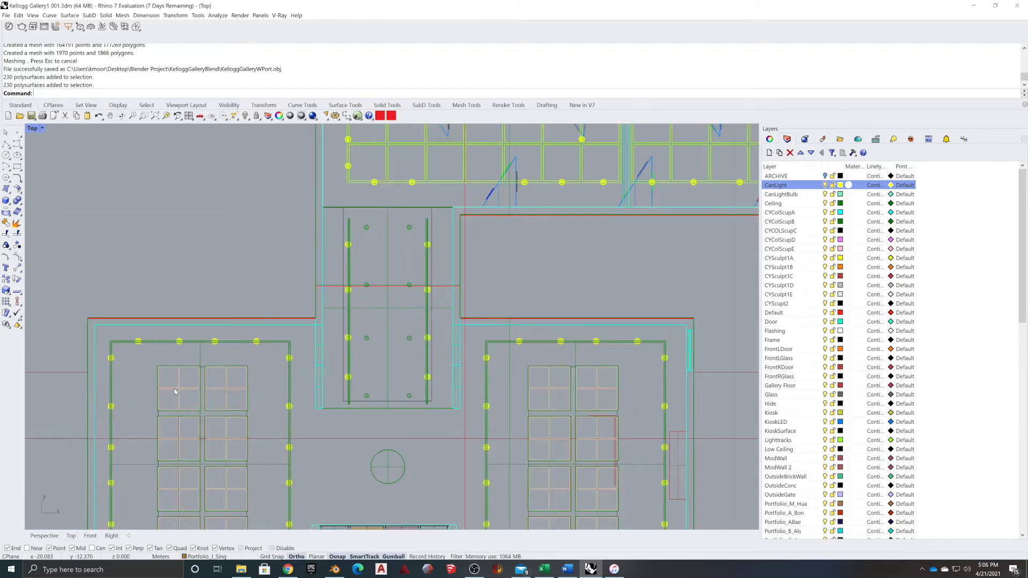
pyautogui.scroll(5, 190, 399)
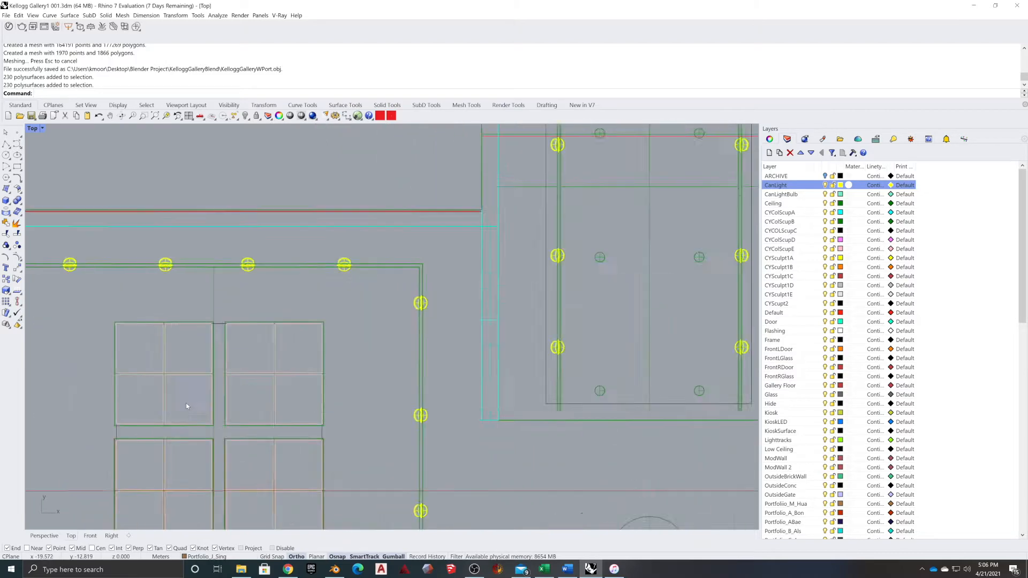
pyautogui.scroll(-4, 245, 343)
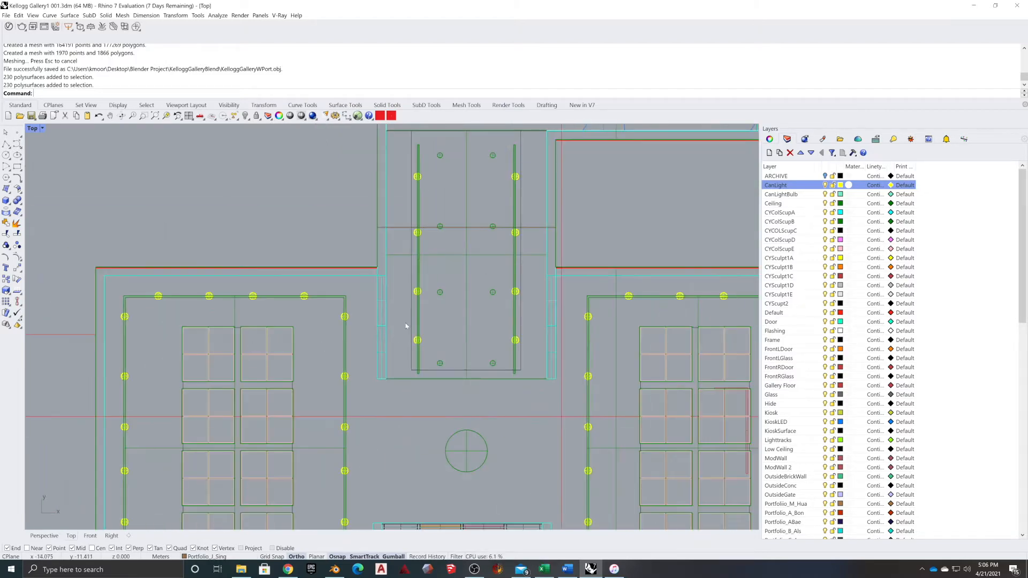
pyautogui.moveTo(495, 396); pyautogui.dragTo(478, 311, button='right')
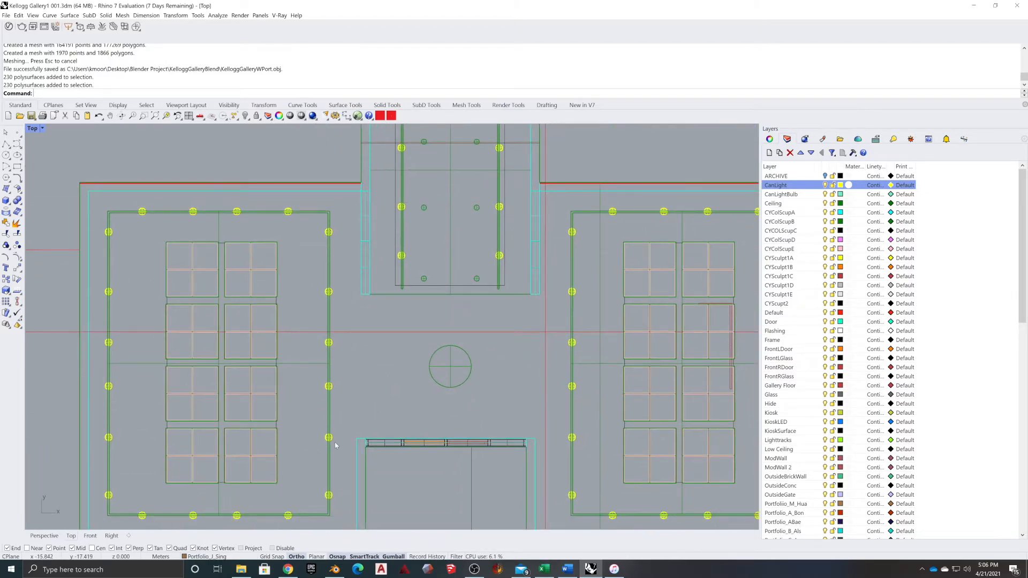
pyautogui.moveTo(534, 371); pyautogui.dragTo(510, 335, button='right')
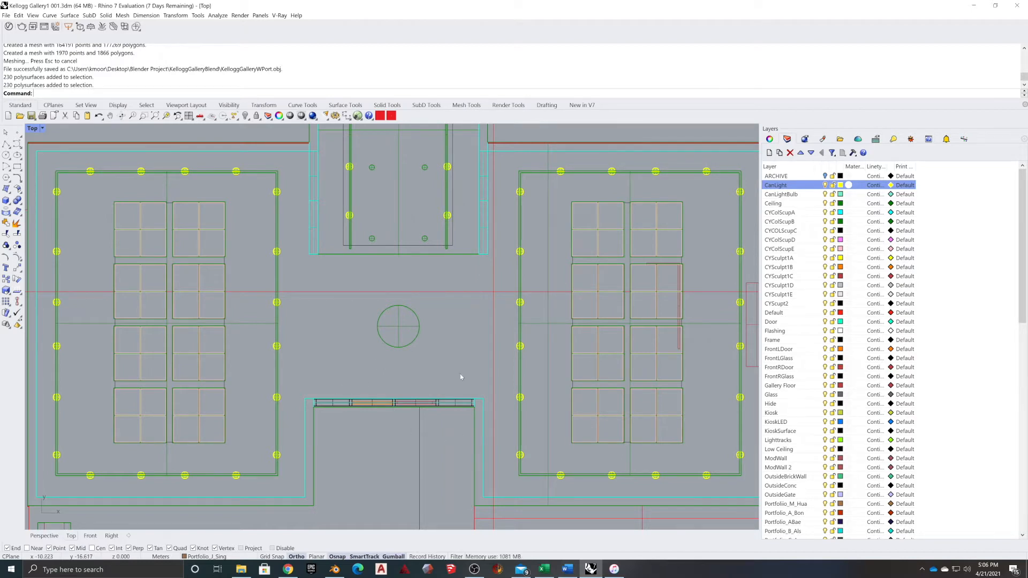
pyautogui.scroll(5, 335, 420)
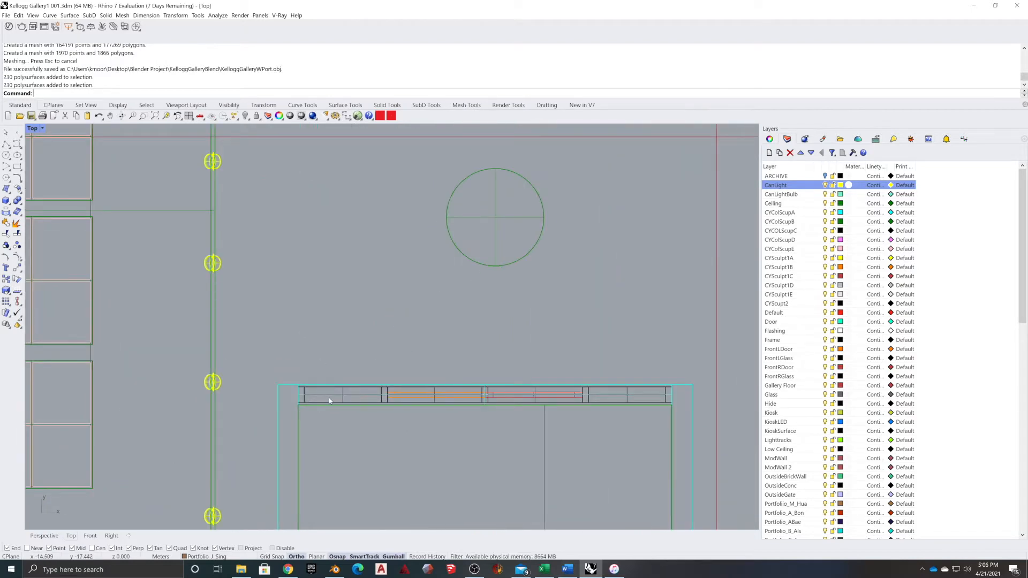
pyautogui.click(330, 395)
pyautogui.click(350, 414)
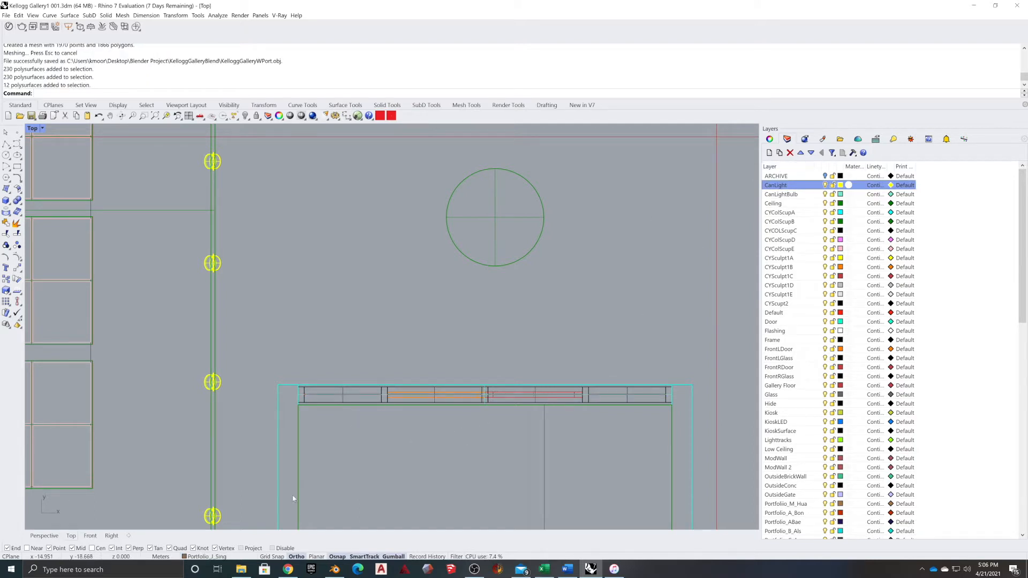
pyautogui.scroll(-8, 405, 394)
pyautogui.moveTo(542, 343); pyautogui.dragTo(298, 343, button='right')
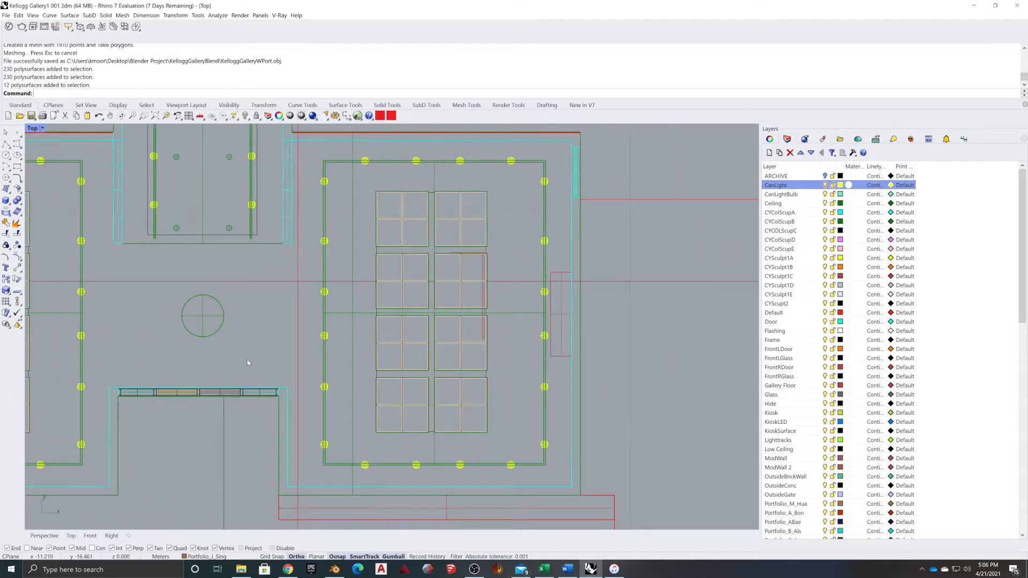
pyautogui.moveTo(109, 315); pyautogui.dragTo(222, 329, button='right')
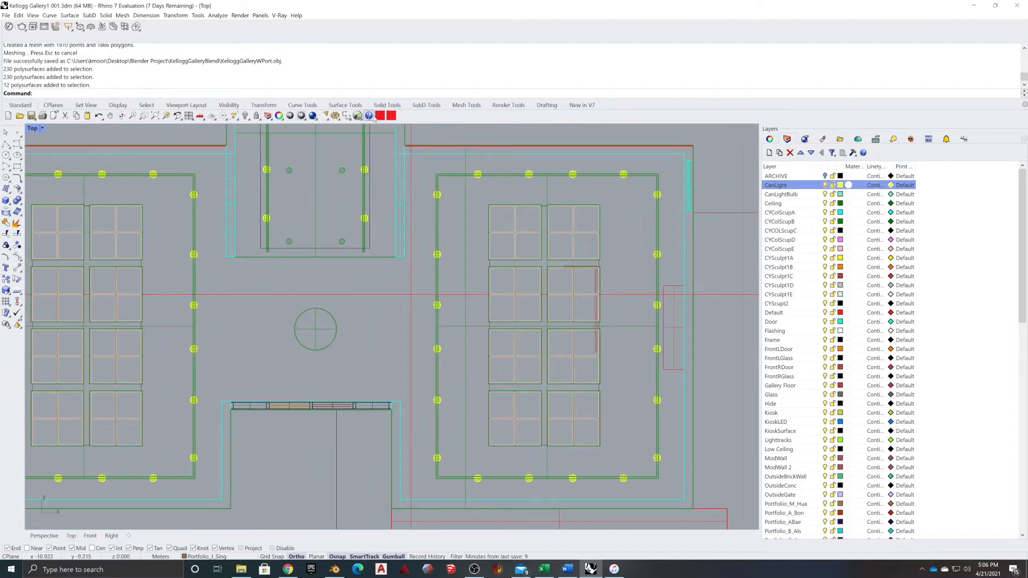
pyautogui.click(391, 116)
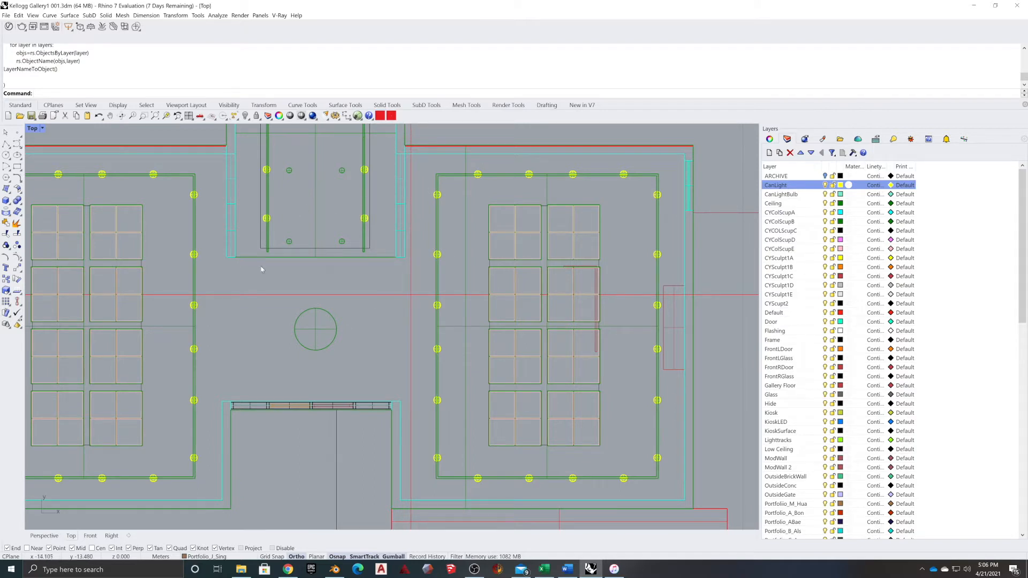
# Select a single portfolio panel and show its properties, confirming the name Portfolio_P_Pop
pyautogui.click(503, 234)
pyautogui.click(486, 269)
pyautogui.scroll(-11, 342, 272)
pyautogui.moveTo(347, 202); pyautogui.dragTo(290, 366, button='right')
pyautogui.scroll(7, 268, 323)
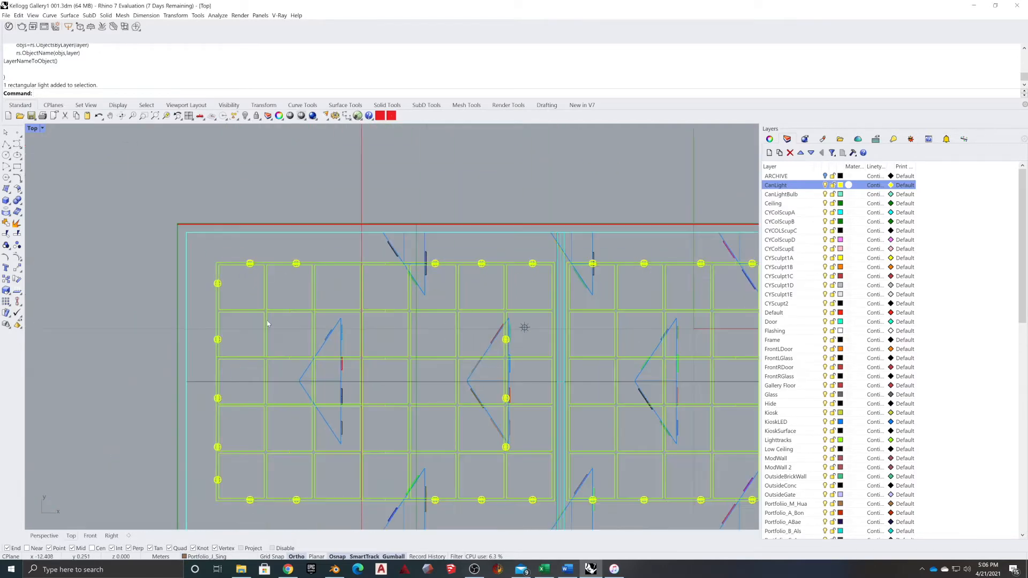
pyautogui.scroll(6, 344, 355)
pyautogui.click(340, 343)
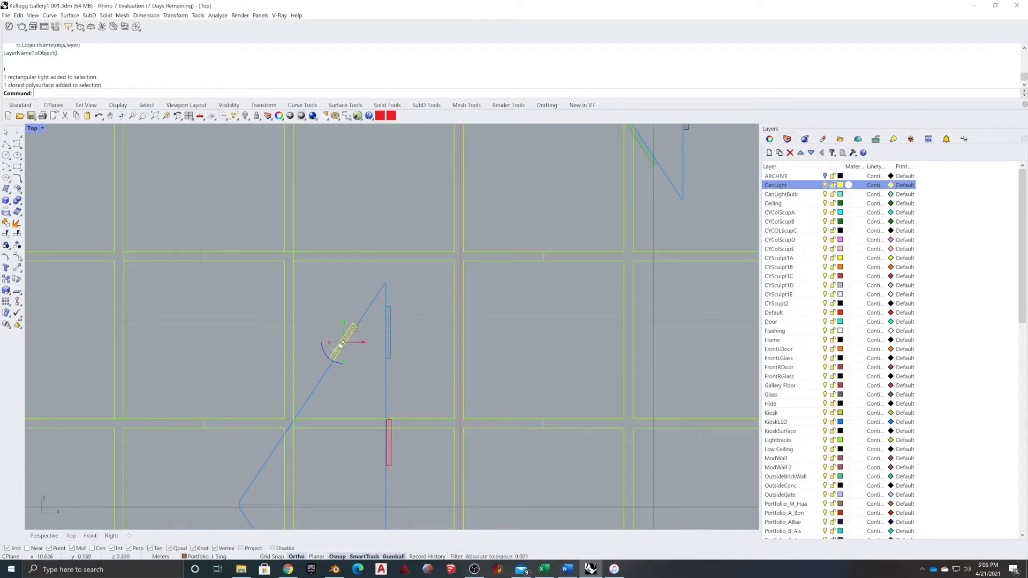
pyautogui.click(769, 139)
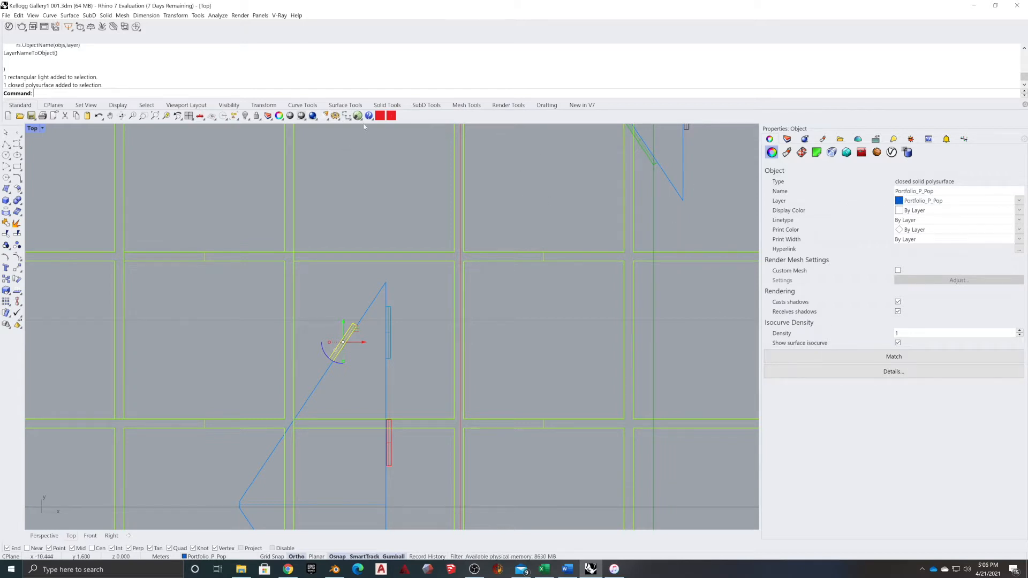
# Open the Button Editor for the red Macro 00 toolbar button through Edit Button
pyautogui.rightClick(397, 118)
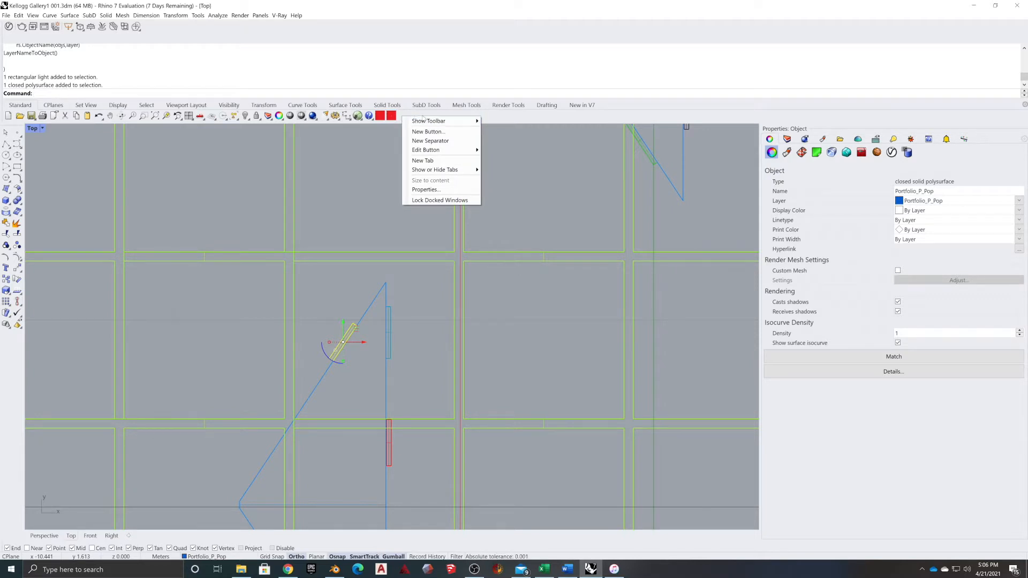
pyautogui.click(422, 115)
pyautogui.rightClick(423, 116)
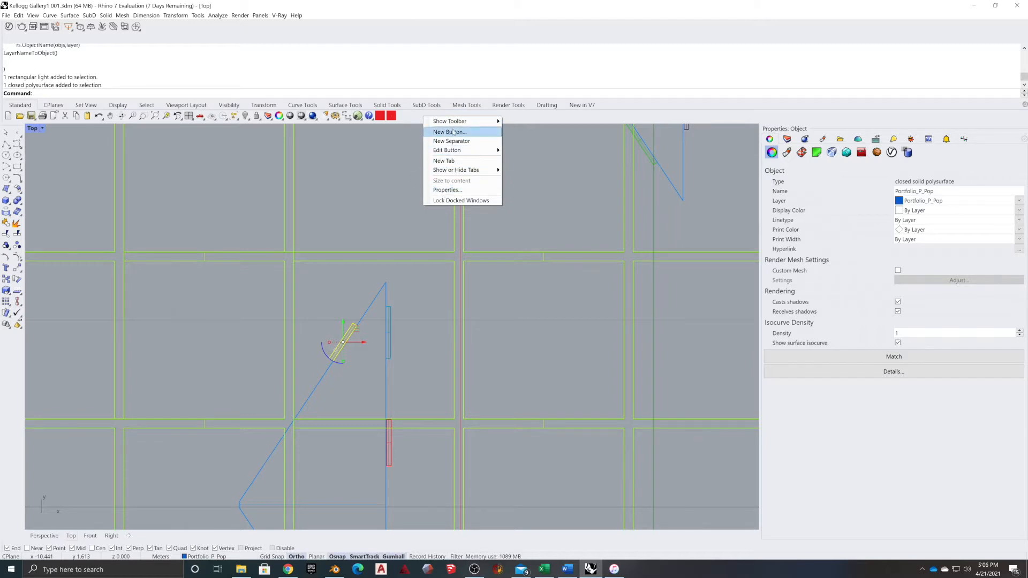
pyautogui.moveTo(449, 173)
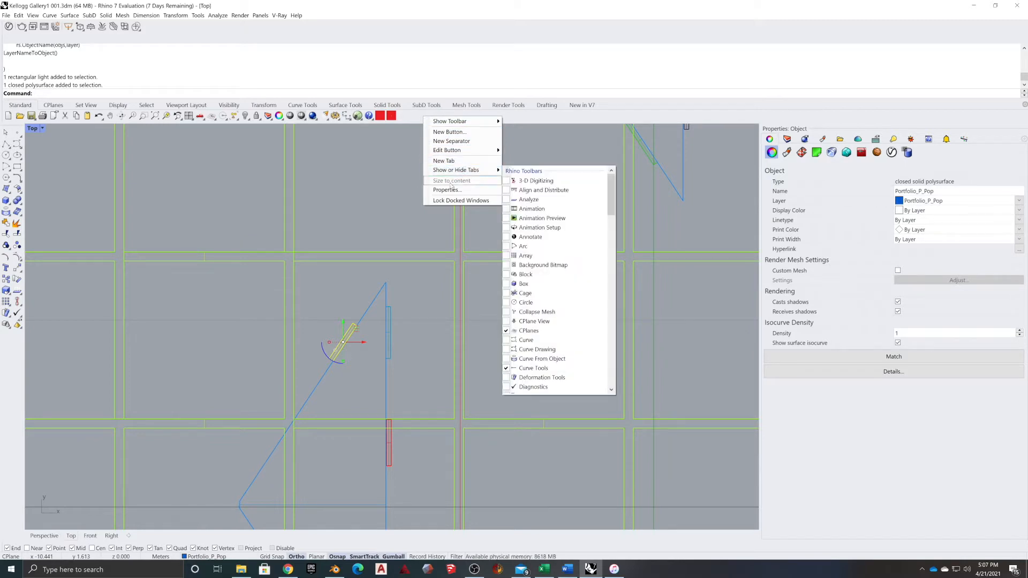
pyautogui.click(392, 117)
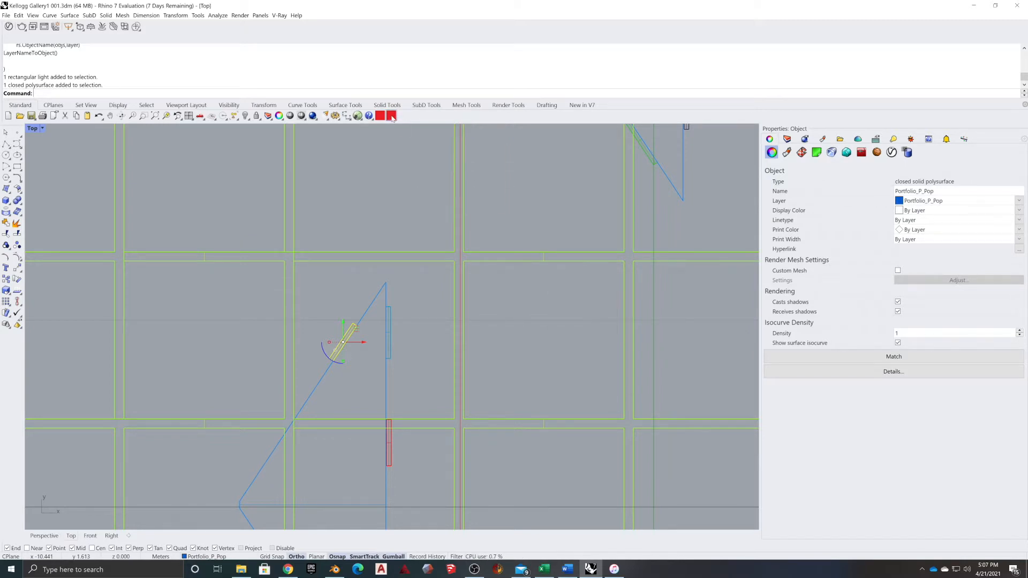
pyautogui.rightClick(402, 117)
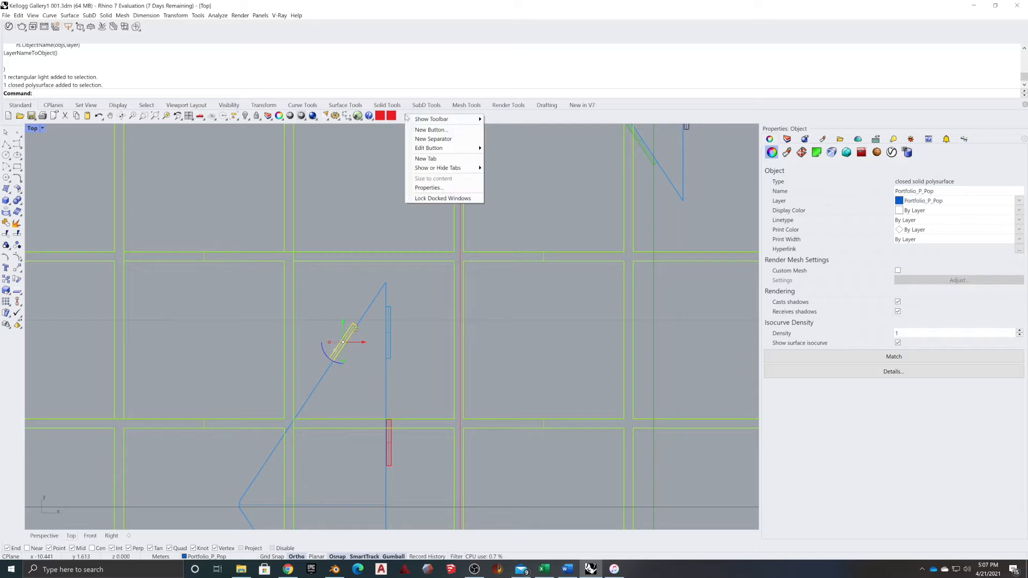
pyautogui.moveTo(420, 172)
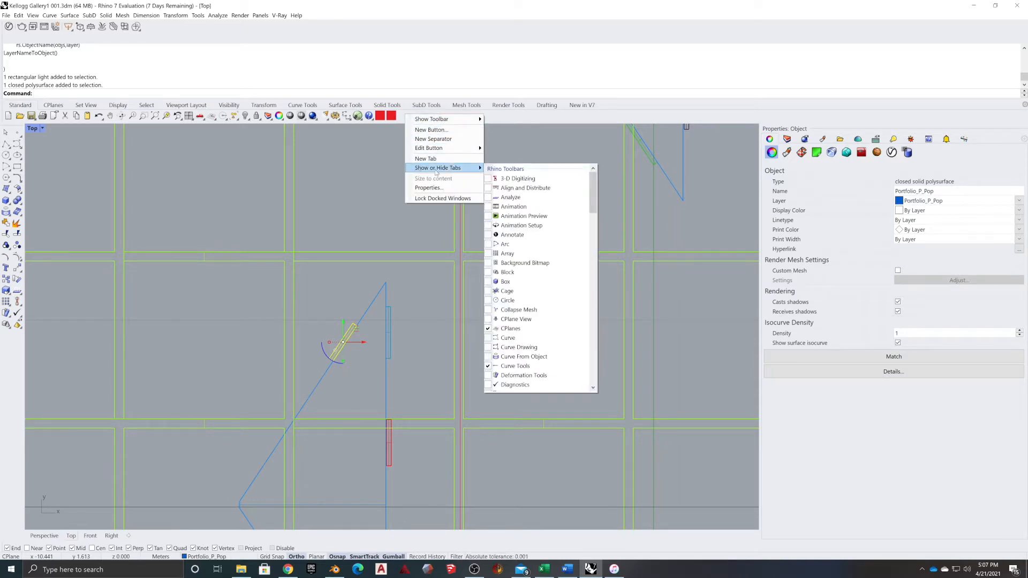
pyautogui.moveTo(460, 149)
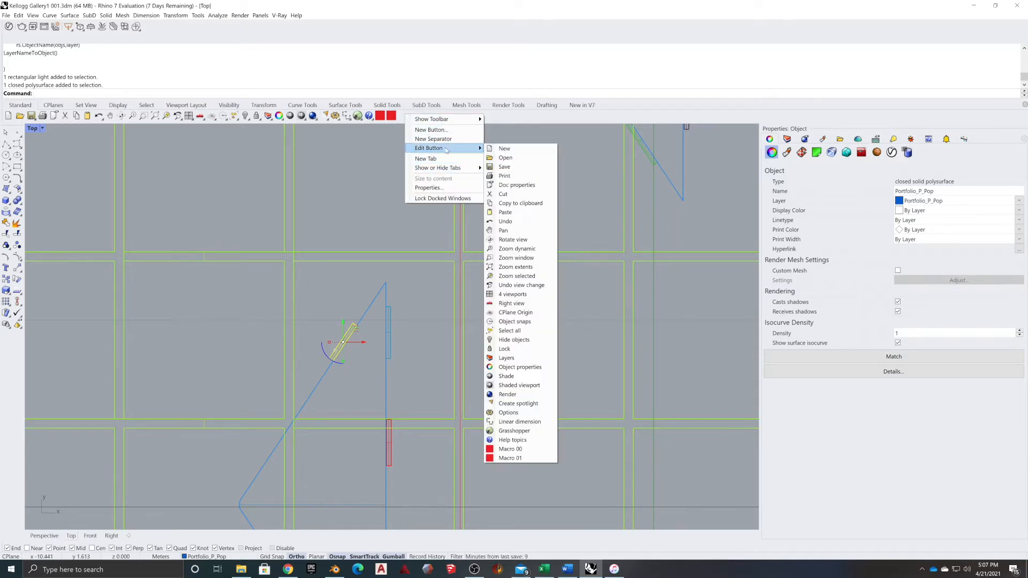
pyautogui.click(506, 449)
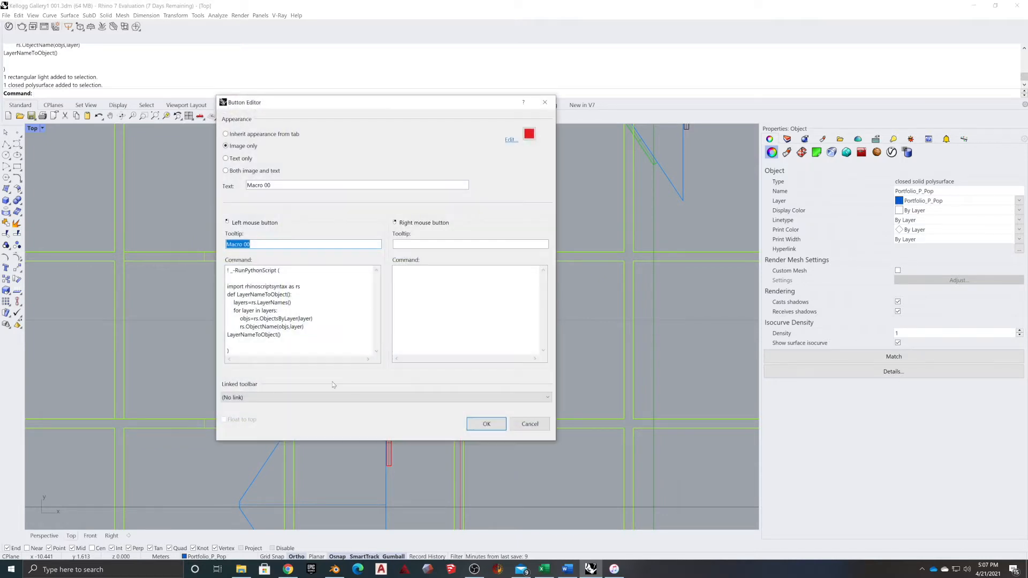
# Review the LayerNameToObject Python lines in the Command box, then close the Button Editor
pyautogui.moveTo(281, 336); pyautogui.dragTo(231, 271)
pyautogui.click(292, 303)
pyautogui.moveTo(281, 336)
pyautogui.mouseDown()
pyautogui.moveTo(231, 271)
pyautogui.moveTo(281, 335)
pyautogui.mouseUp()
pyautogui.click(530, 424)
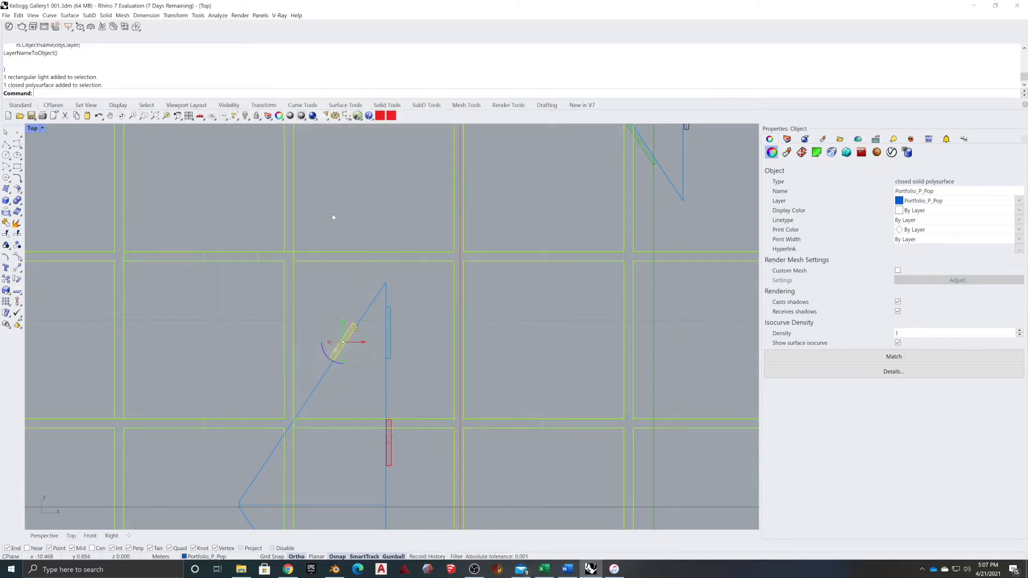
# Switch to the Perspective viewport and orbit to view the gallery front-on
pyautogui.scroll(-8, 402, 266)
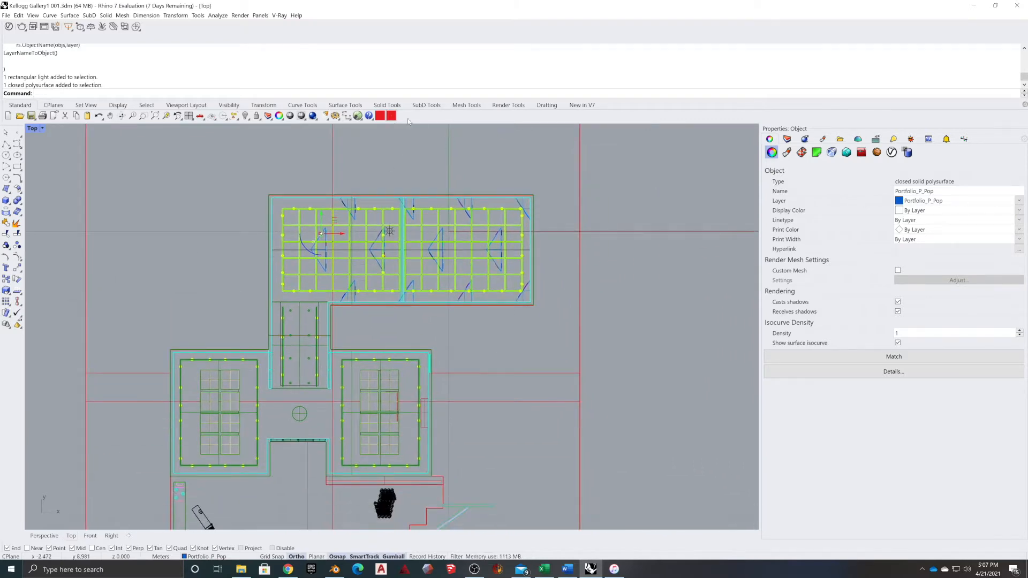
pyautogui.moveTo(508, 370); pyautogui.dragTo(493, 304, button='right')
pyautogui.moveTo(329, 341); pyautogui.dragTo(355, 339, button='right')
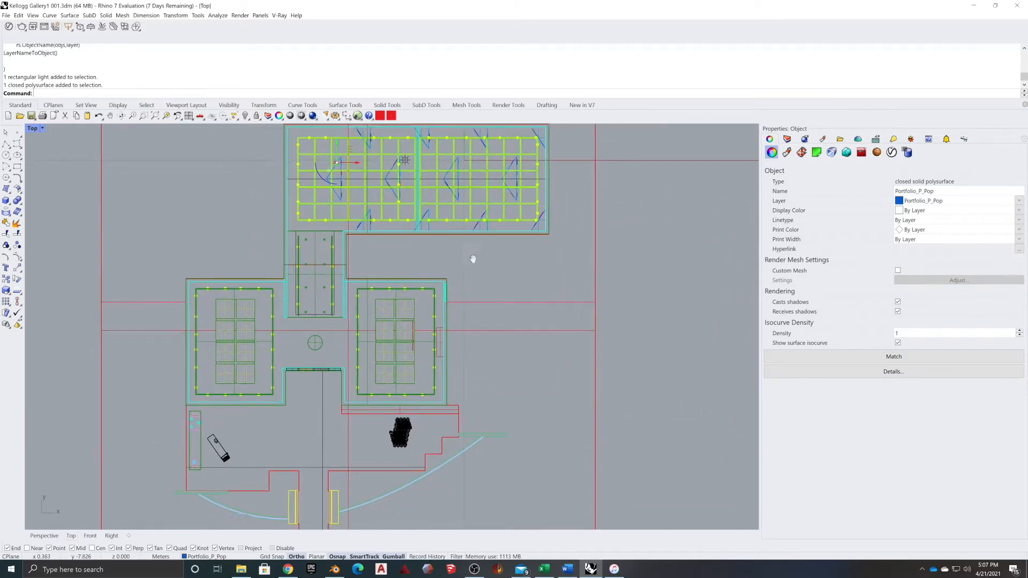
pyautogui.click(44, 536)
pyautogui.scroll(-10, 460, 422)
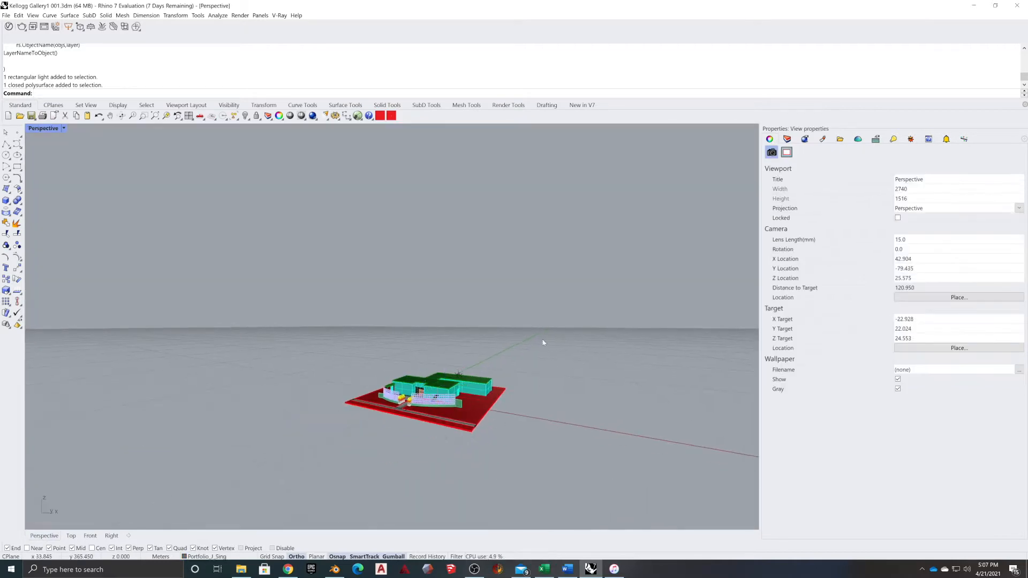
pyautogui.scroll(8, 448, 430)
pyautogui.moveTo(447, 431); pyautogui.dragTo(406, 428, button='right')
pyautogui.scroll(-8, 577, 347)
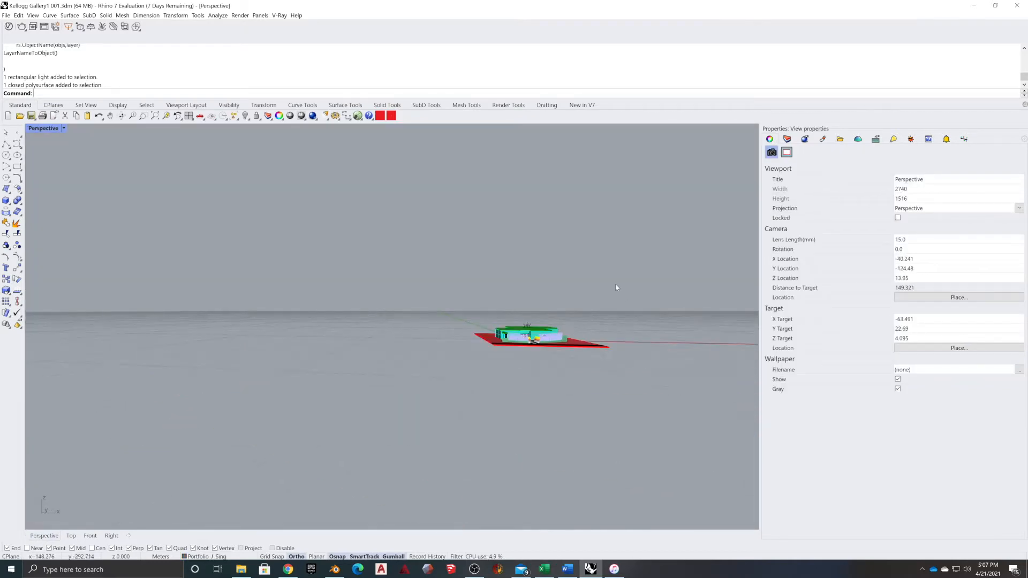
# Select the entire building and site with a crossing window
pyautogui.moveTo(614, 287); pyautogui.dragTo(447, 395)
pyautogui.moveTo(470, 379); pyautogui.dragTo(514, 414, button='right')
pyautogui.scroll(4, 515, 415)
pyautogui.scroll(8, 524, 410)
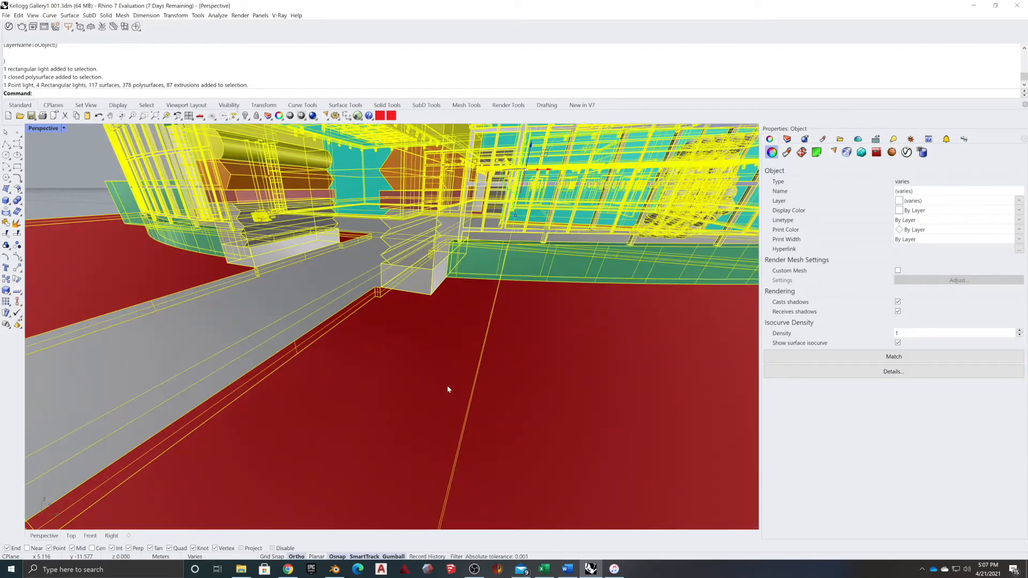
pyautogui.press('Escape')
pyautogui.scroll(-12, 558, 365)
pyautogui.moveTo(632, 285); pyautogui.dragTo(511, 386)
pyautogui.scroll(6, 592, 380)
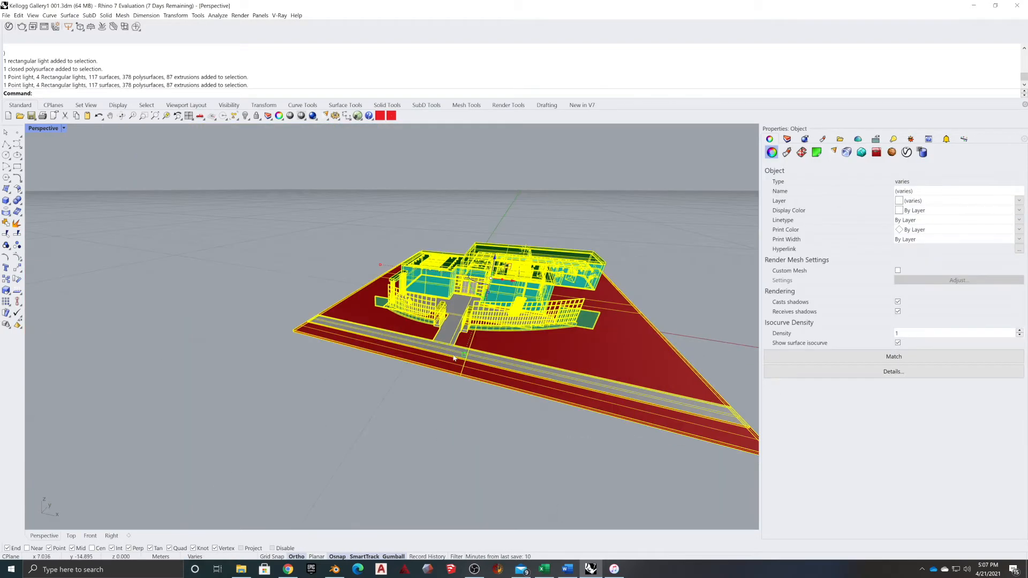
pyautogui.scroll(6, 485, 286)
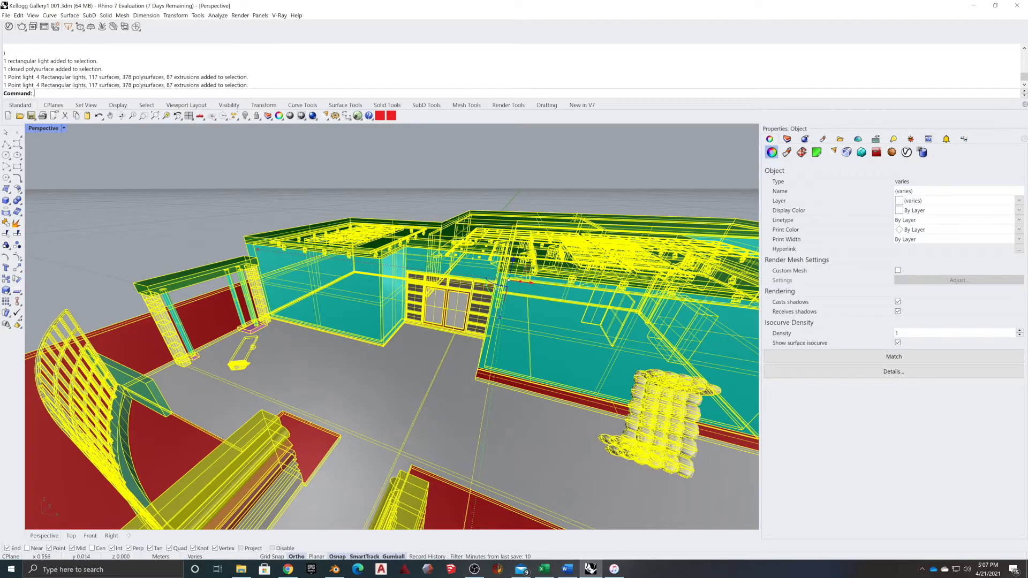
# Move the model from the room's lower corner to the origin point 0
pyautogui.press('Return')
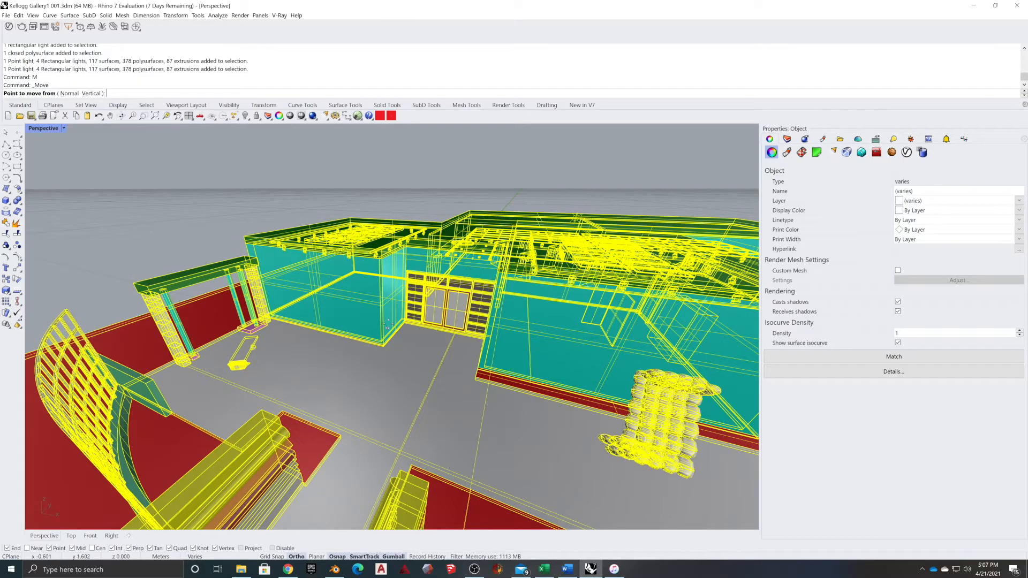
pyautogui.scroll(5, 372, 362)
pyautogui.moveTo(341, 421)
pyautogui.mouseDown(button='right')
pyautogui.moveTo(363, 380)
pyautogui.moveTo(347, 406)
pyautogui.mouseUp(button='right')
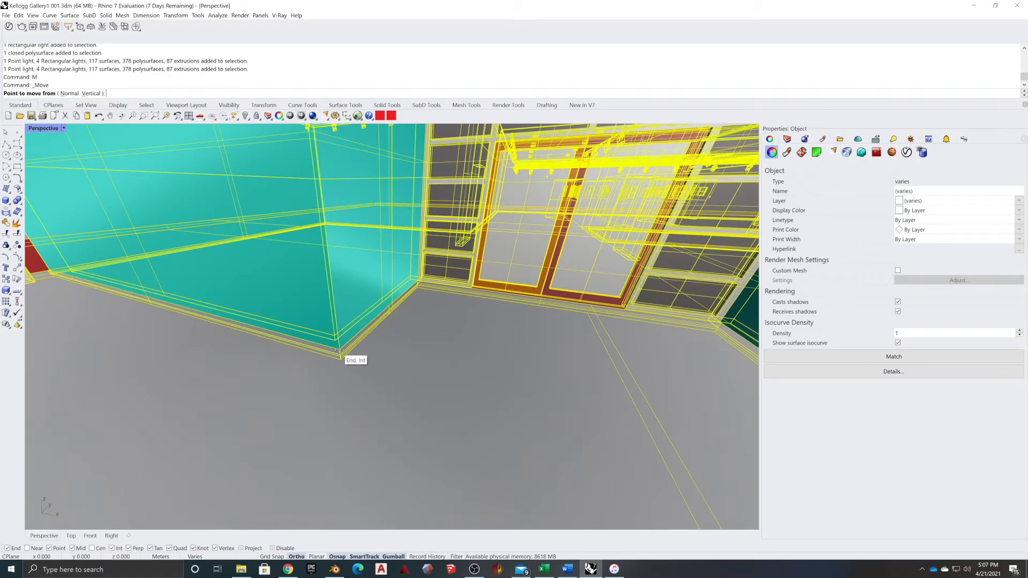
pyautogui.click(342, 355)
pyautogui.scroll(-10, 339, 350)
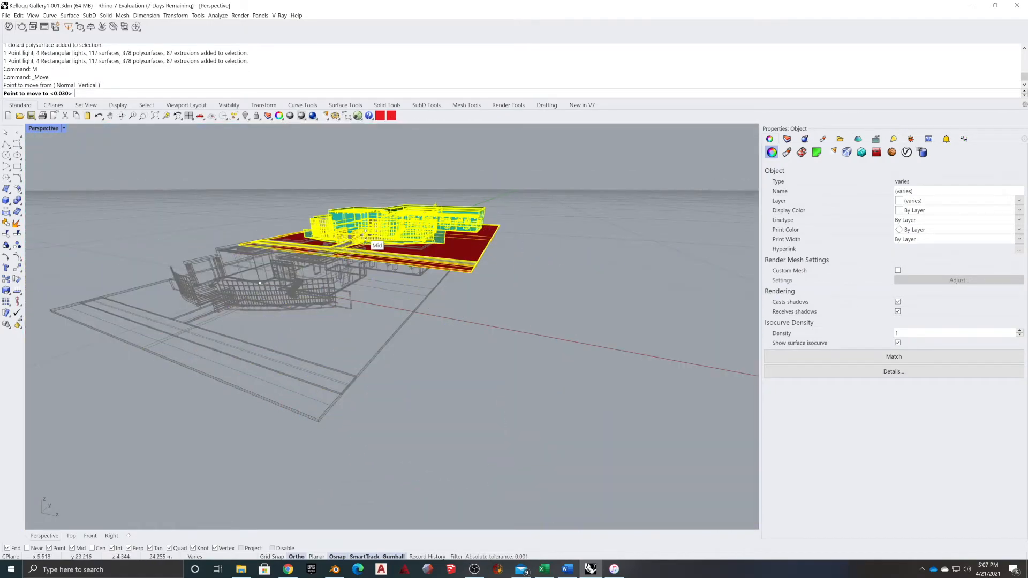
pyautogui.write('0')
pyautogui.press('Return')
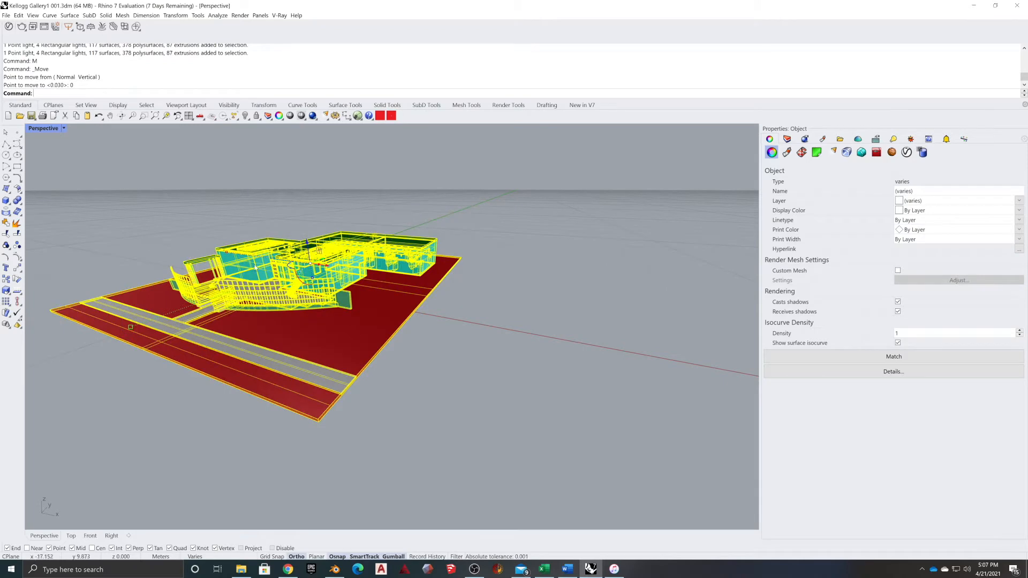
pyautogui.press('Escape')
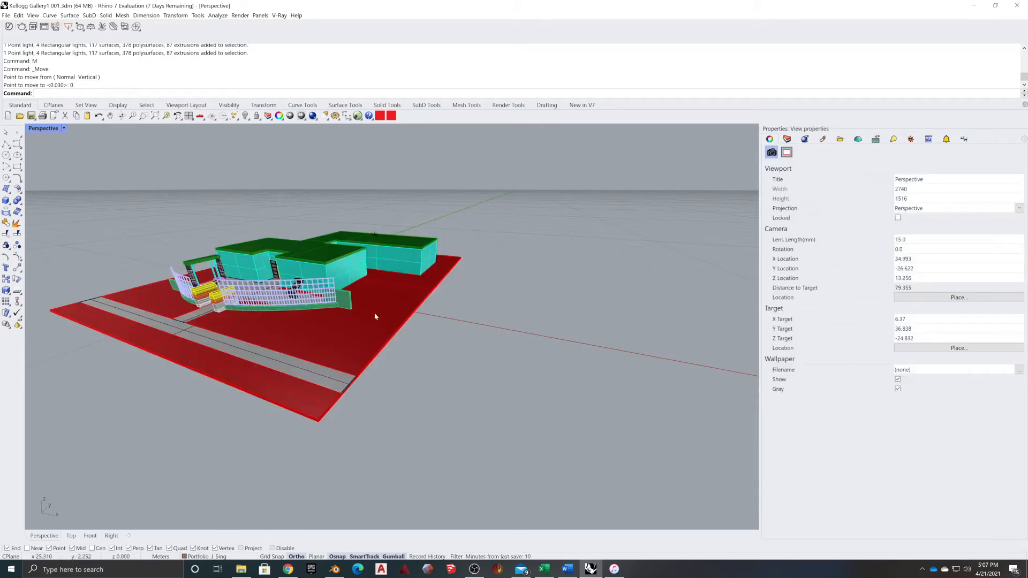
# Reselect the whole moved building and site from a higher viewing angle
pyautogui.moveTo(239, 292); pyautogui.dragTo(286, 329, button='right')
pyautogui.scroll(10, 301, 333)
pyautogui.scroll(-6, 278, 327)
pyautogui.scroll(-5, 242, 315)
pyautogui.moveTo(527, 193); pyautogui.dragTo(236, 399)
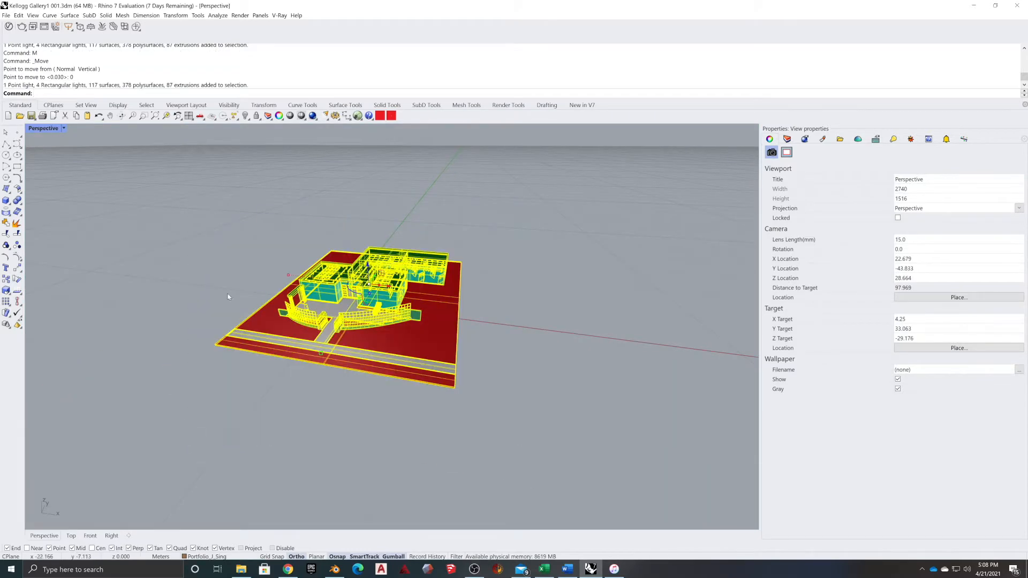
pyautogui.click(6, 15)
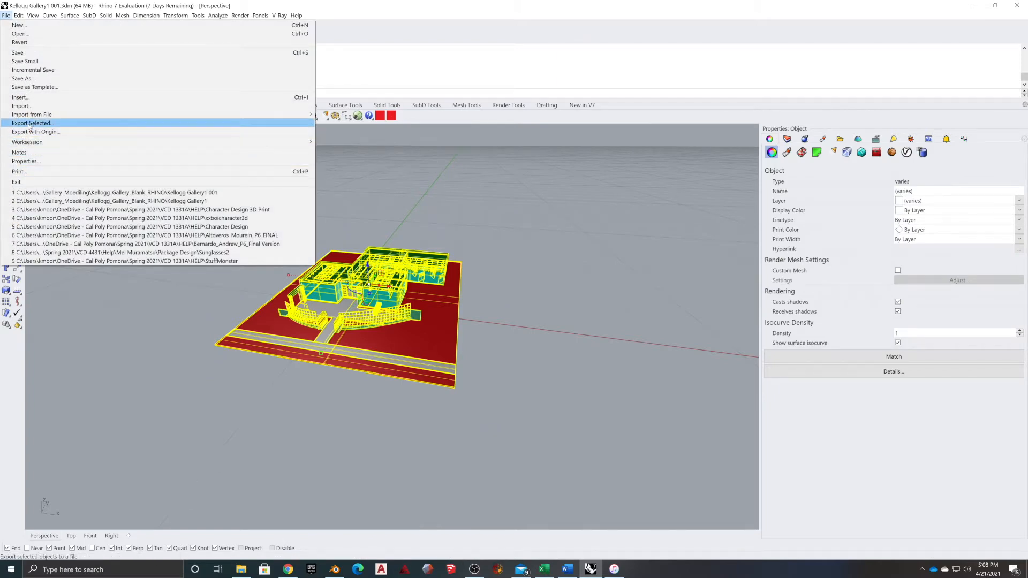
pyautogui.click(27, 161)
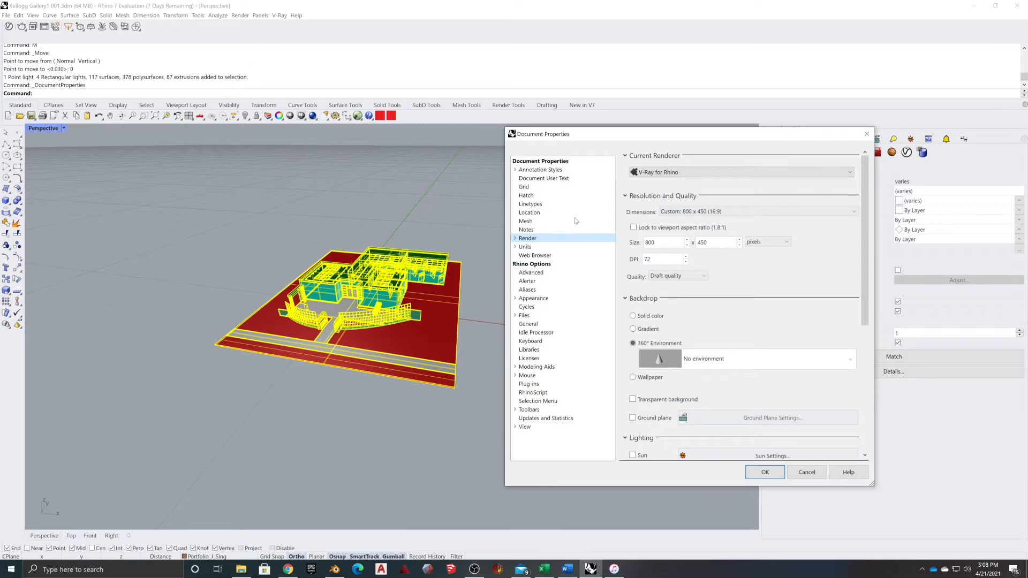
pyautogui.click(536, 247)
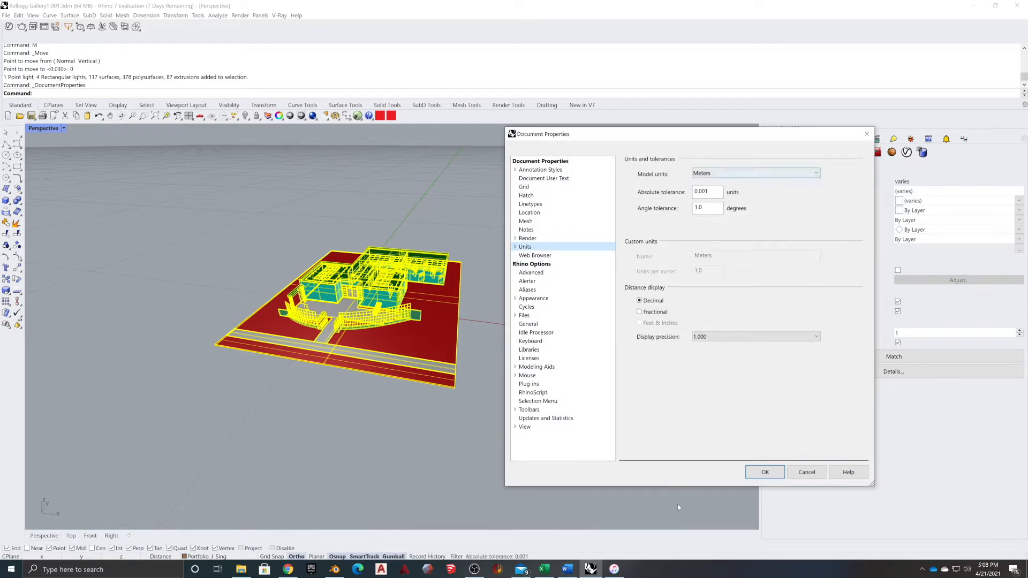
pyautogui.click(765, 472)
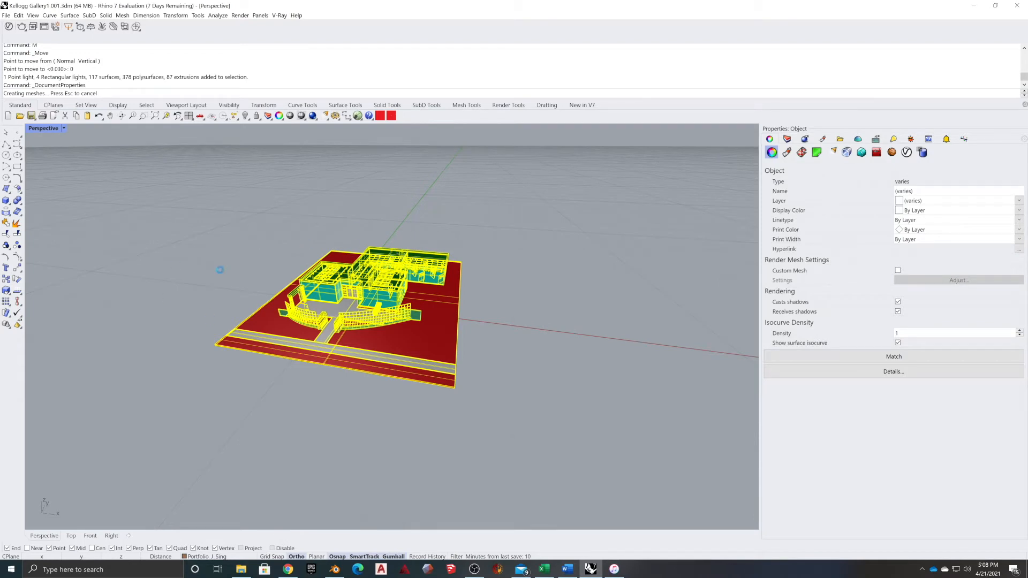
pyautogui.click(6, 15)
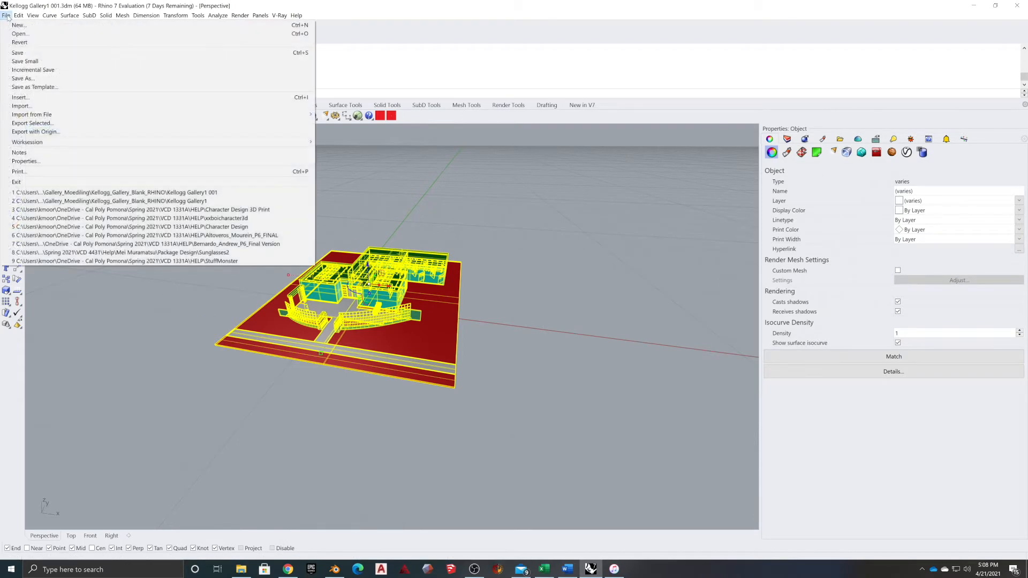
# Export the selection over KelloggGalleryWPort.obj, accepting the OBJ and Polygon Mesh options
pyautogui.click(26, 124)
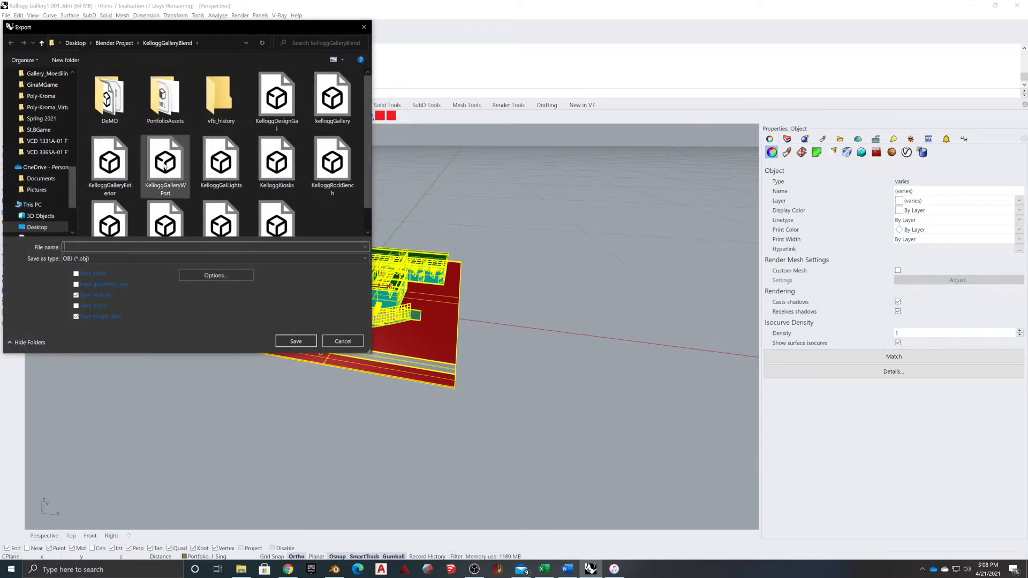
pyautogui.click(165, 169)
pyautogui.click(315, 339)
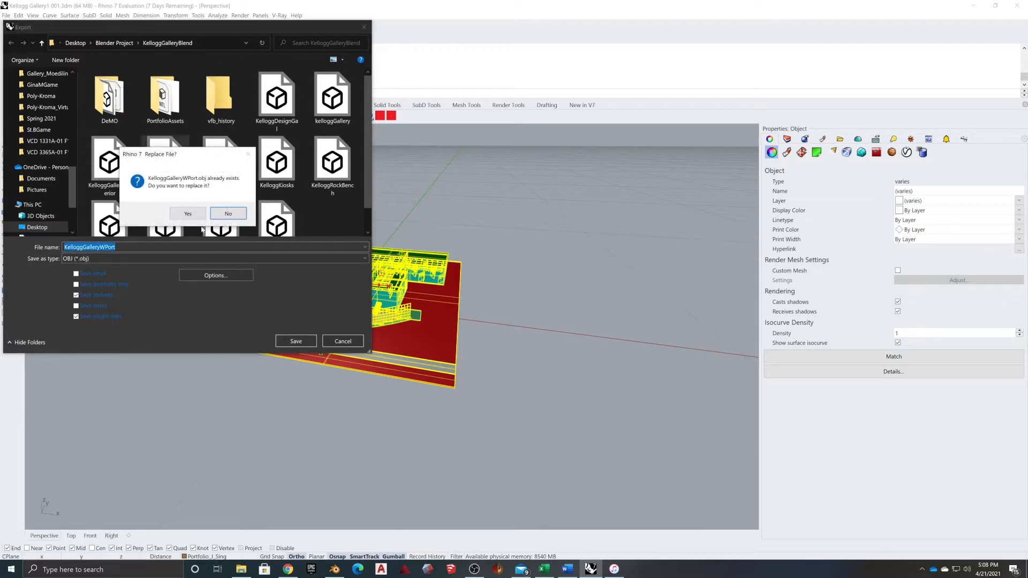
pyautogui.click(182, 211)
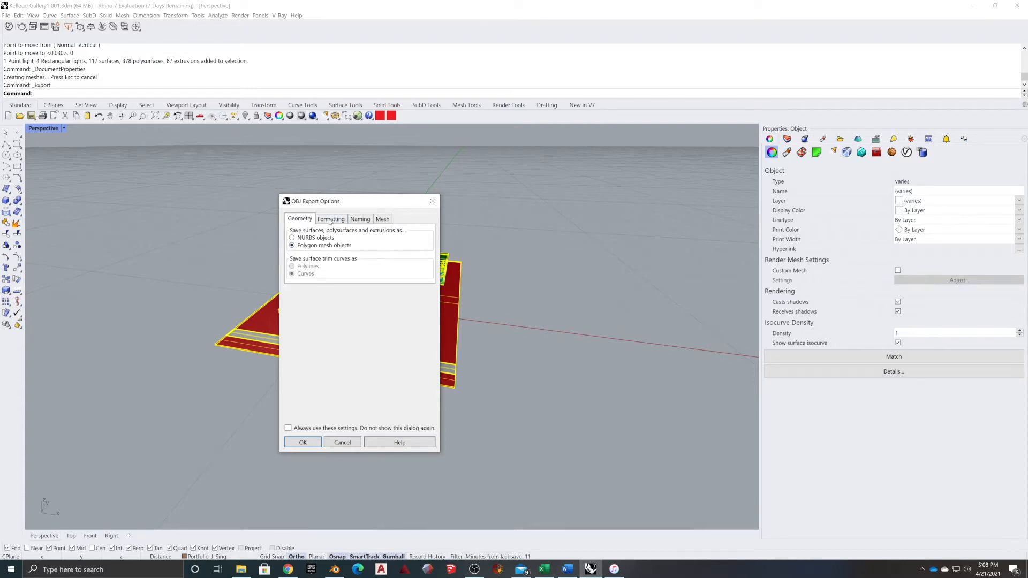
pyautogui.click(330, 220)
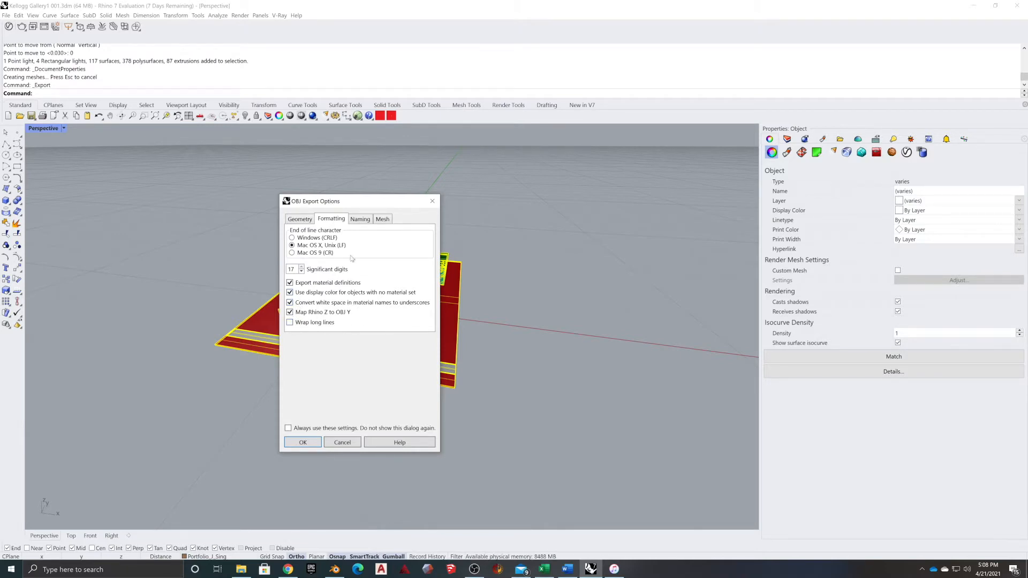
pyautogui.click(365, 220)
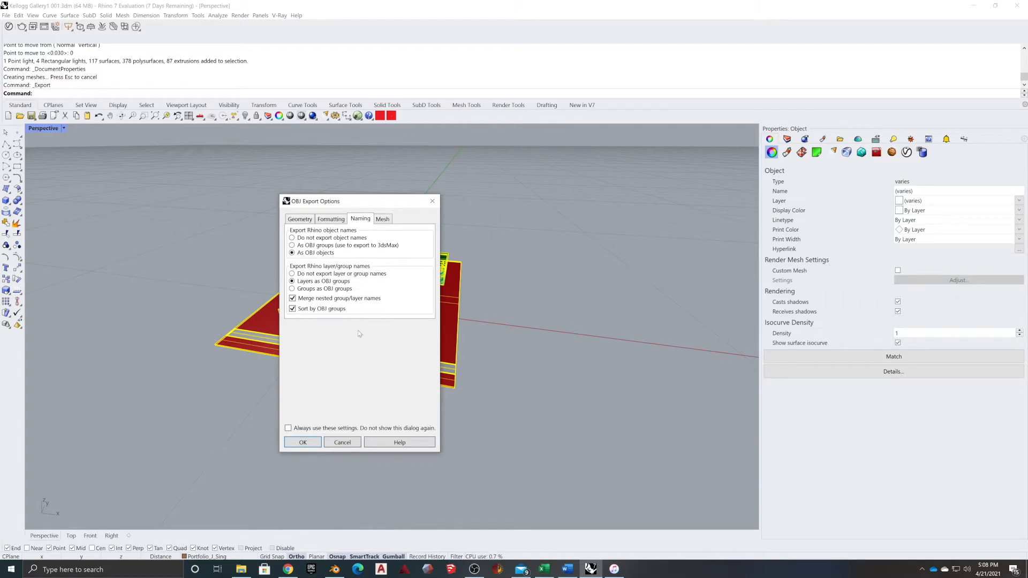
pyautogui.click(382, 219)
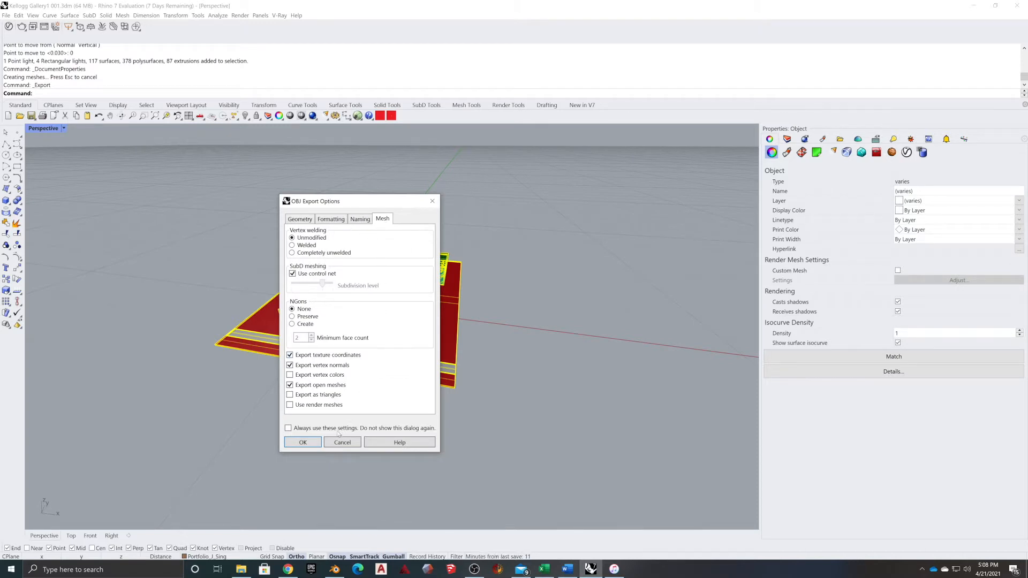
pyautogui.click(296, 444)
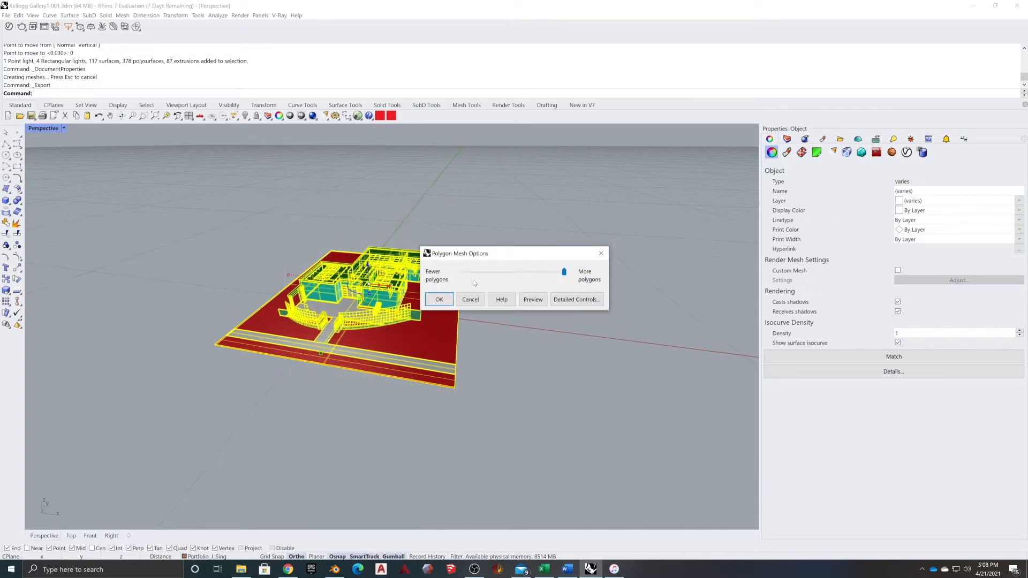
pyautogui.click(439, 300)
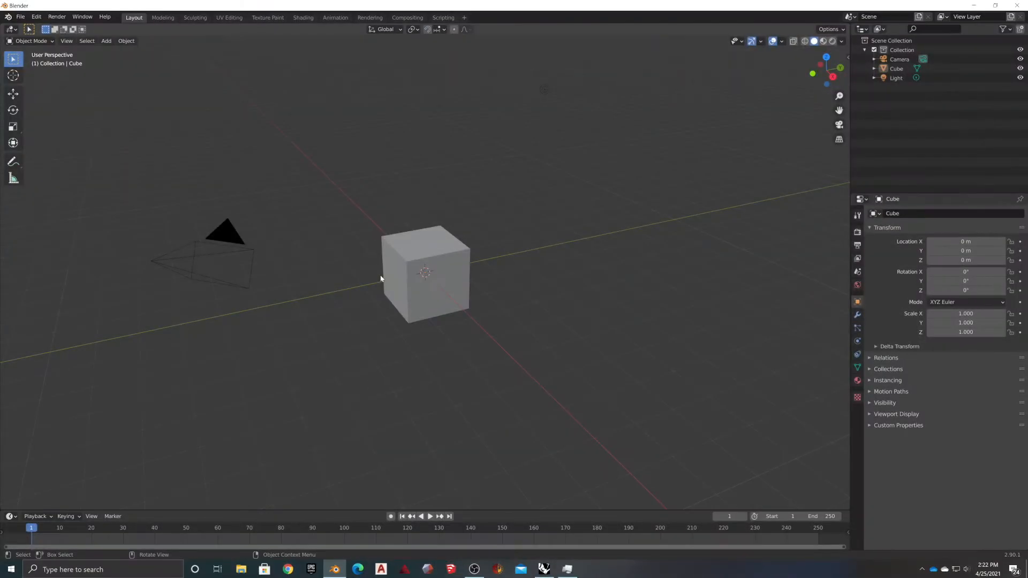
# Delete the default cube and start a Wavefront (.obj) import from the Desktop folder
pyautogui.click(434, 250)
pyautogui.press('Delete')
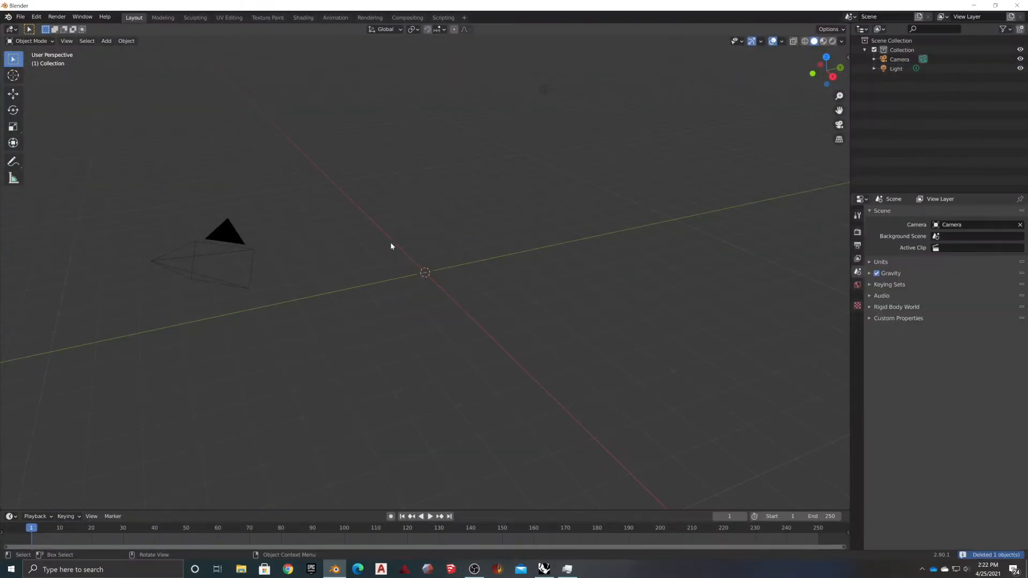
pyautogui.click(21, 17)
pyautogui.moveTo(64, 142)
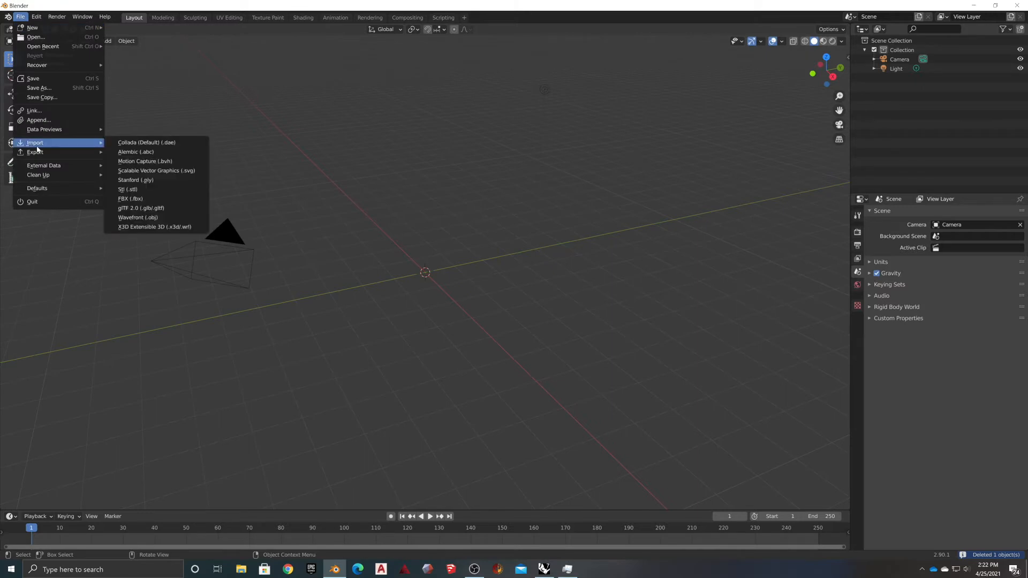
pyautogui.click(137, 217)
pyautogui.scroll(-1, 458, 320)
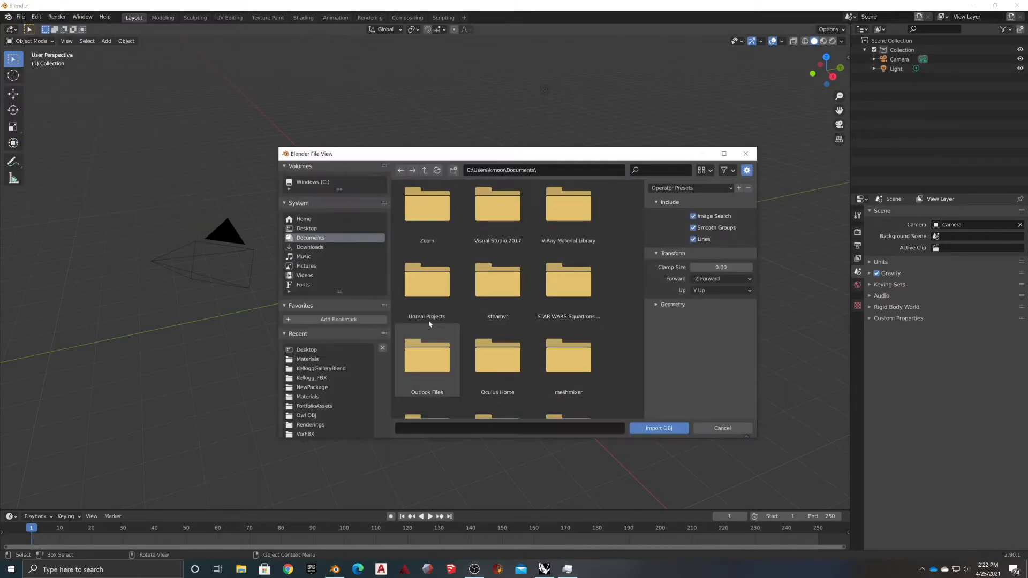
pyautogui.click(314, 351)
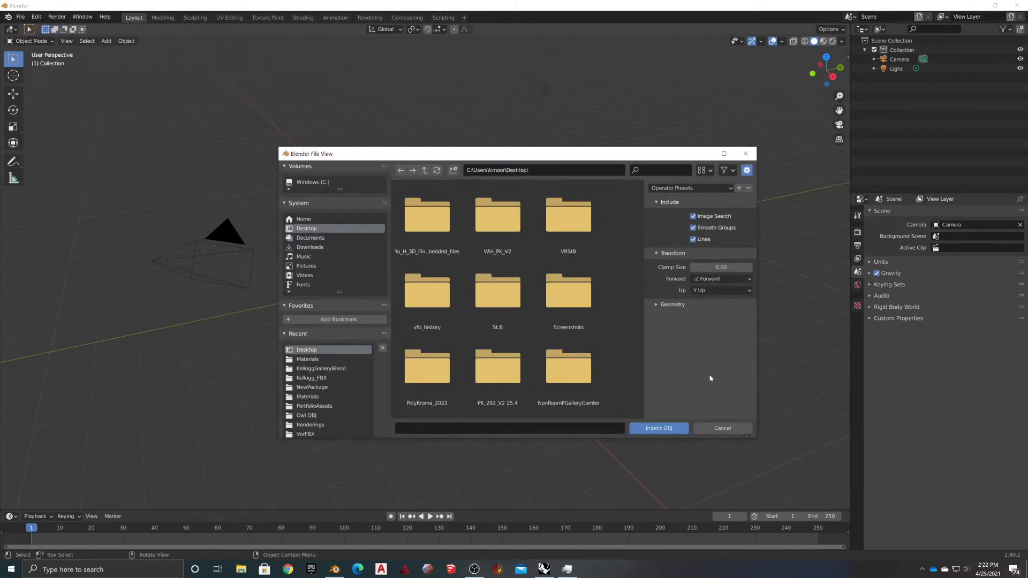
# Turn off Split by Object and import GalleryDemo.obj
pyautogui.click(652, 304)
pyautogui.scroll(-5, 548, 348)
pyautogui.scroll(-2, 604, 355)
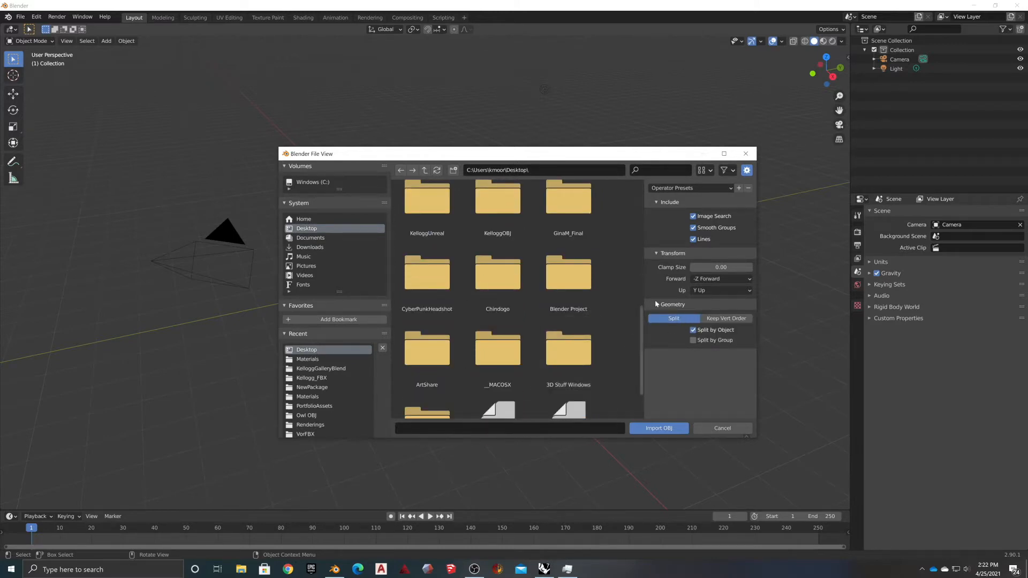
pyautogui.click(694, 331)
pyautogui.scroll(-3, 562, 375)
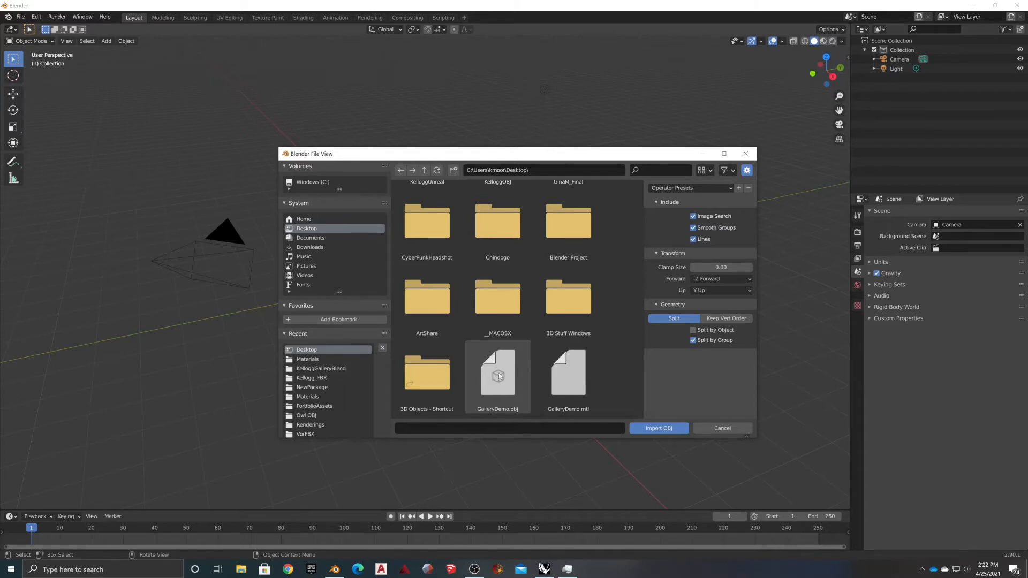
pyautogui.click(501, 376)
pyautogui.click(654, 428)
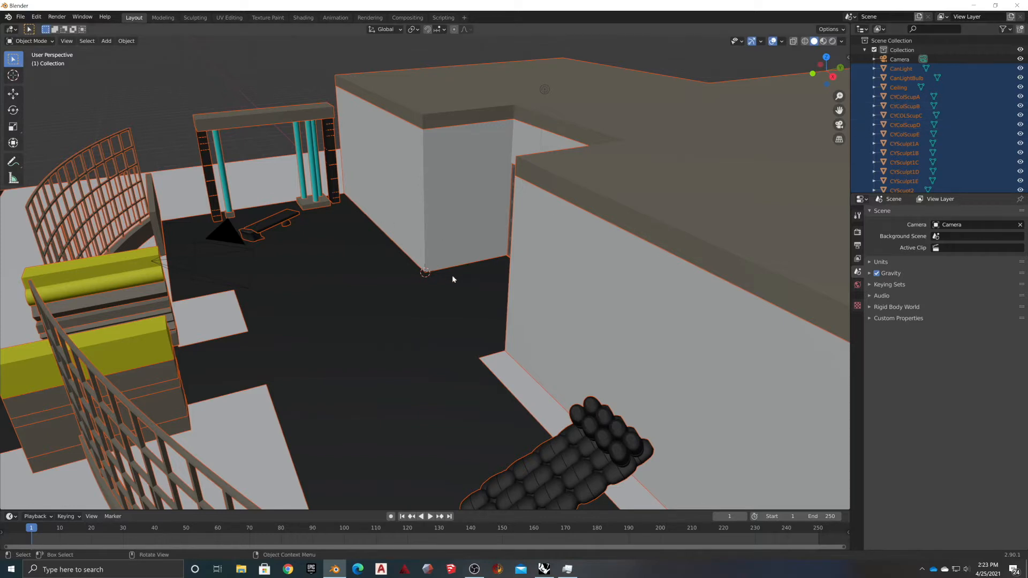
# Delete the default light and camera
pyautogui.click(544, 89)
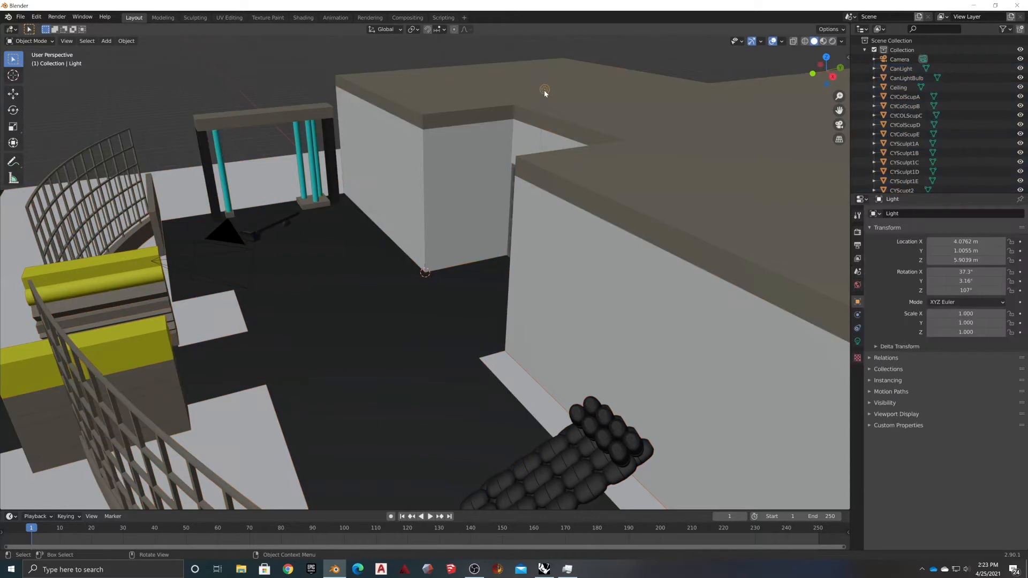
pyautogui.press('Delete')
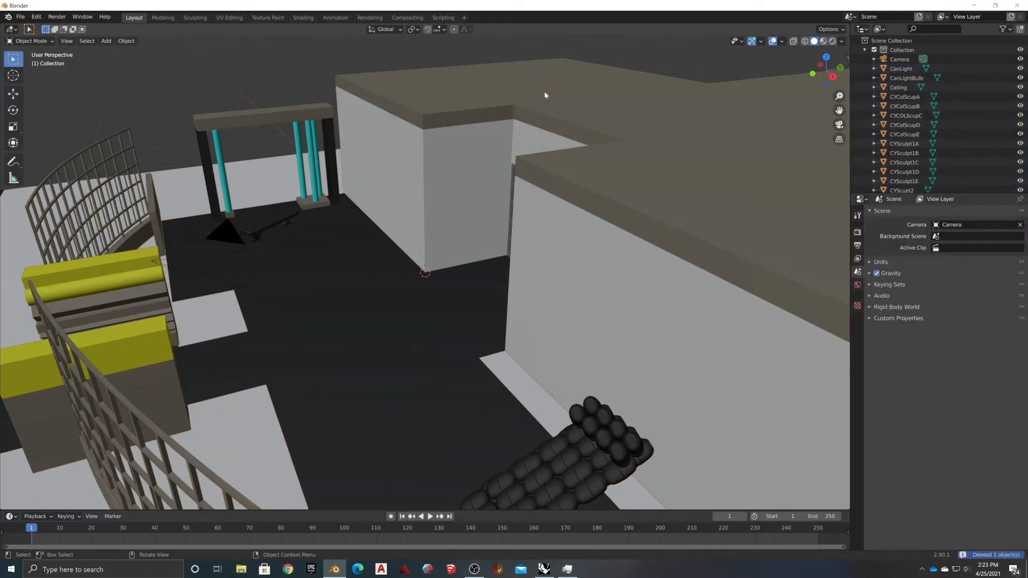
pyautogui.click(200, 255)
pyautogui.press('Delete')
pyautogui.moveTo(204, 284); pyautogui.dragTo(412, 290, button='middle')
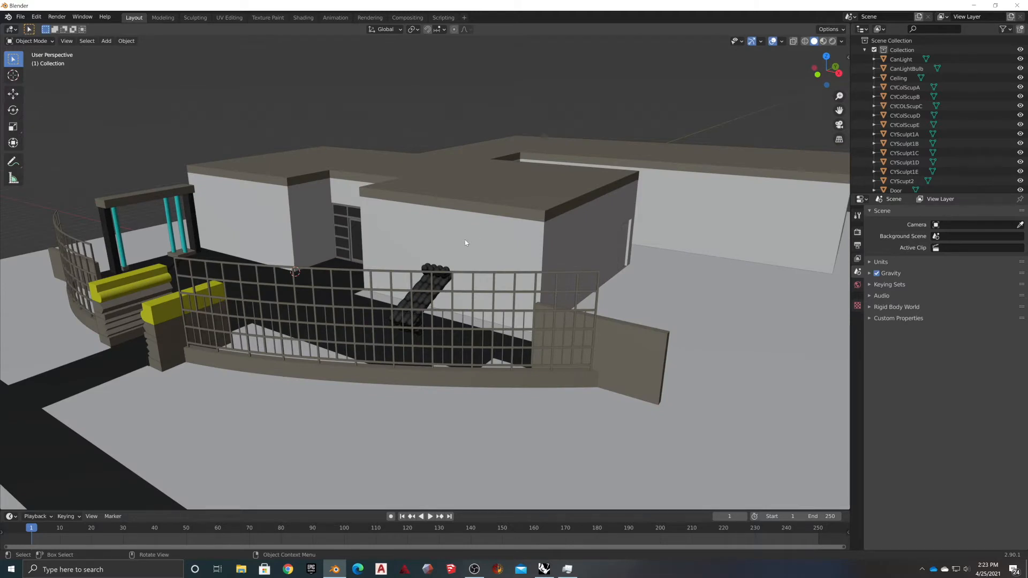
# Switch the viewport to see-through X-ray wireframe and orbit out over the whole gallery
pyautogui.hotkey('shift', 'a')
pyautogui.scroll(2, 444, 97)
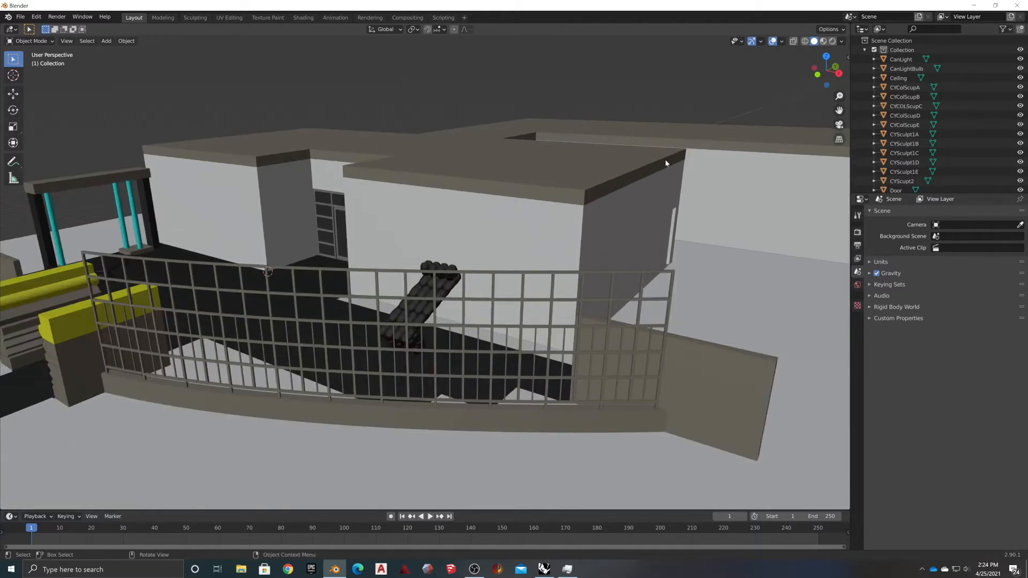
pyautogui.click(804, 43)
pyautogui.moveTo(402, 145)
pyautogui.mouseDown(button='middle')
pyautogui.moveTo(427, 155)
pyautogui.moveTo(514, 156)
pyautogui.moveTo(337, 163)
pyautogui.moveTo(301, 214)
pyautogui.moveTo(339, 259)
pyautogui.moveTo(436, 210)
pyautogui.moveTo(433, 156)
pyautogui.moveTo(420, 144)
pyautogui.moveTo(450, 184)
pyautogui.moveTo(449, 212)
pyautogui.mouseUp(button='middle')
pyautogui.scroll(-4, 420, 143)
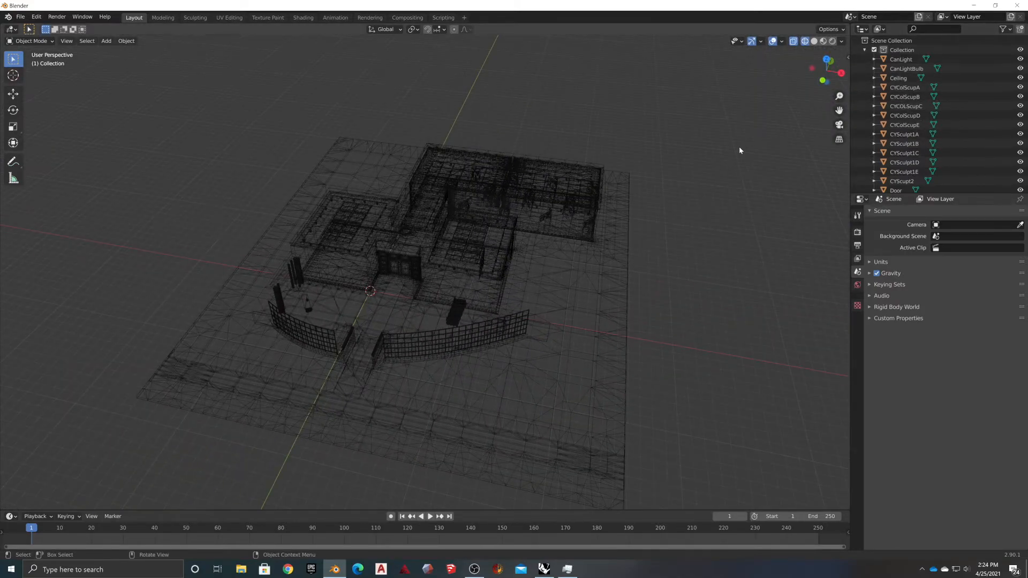
# Select every object in the scene and scroll through the Outliner list
pyautogui.rightClick(731, 131)
pyautogui.press('a')
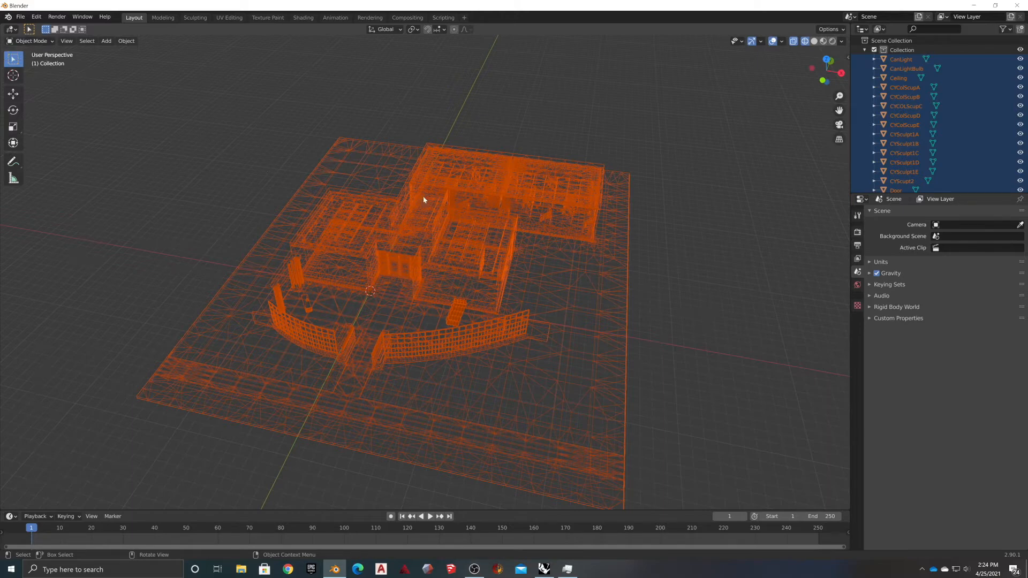
pyautogui.scroll(-5, 885, 86)
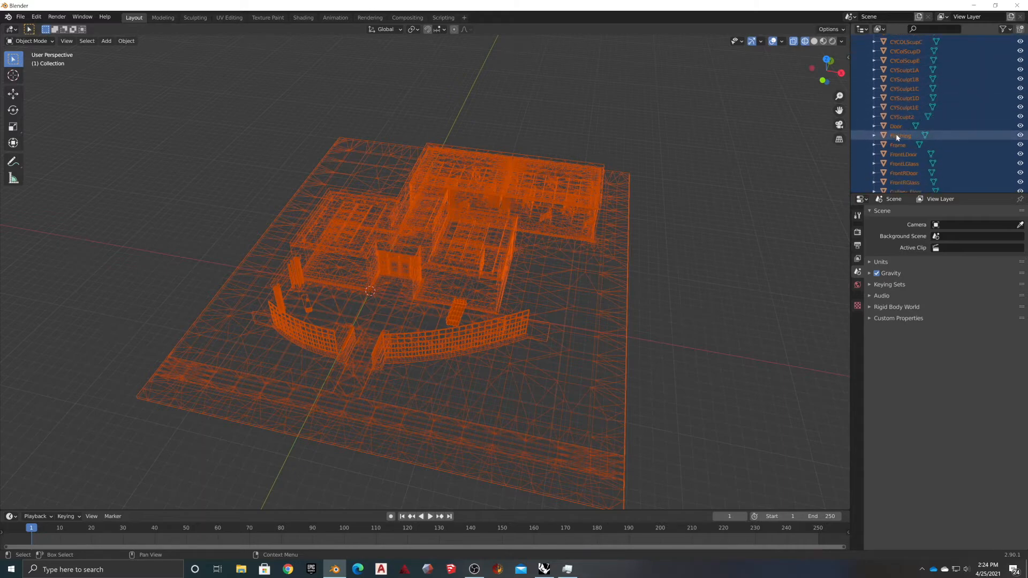
pyautogui.scroll(-9, 908, 129)
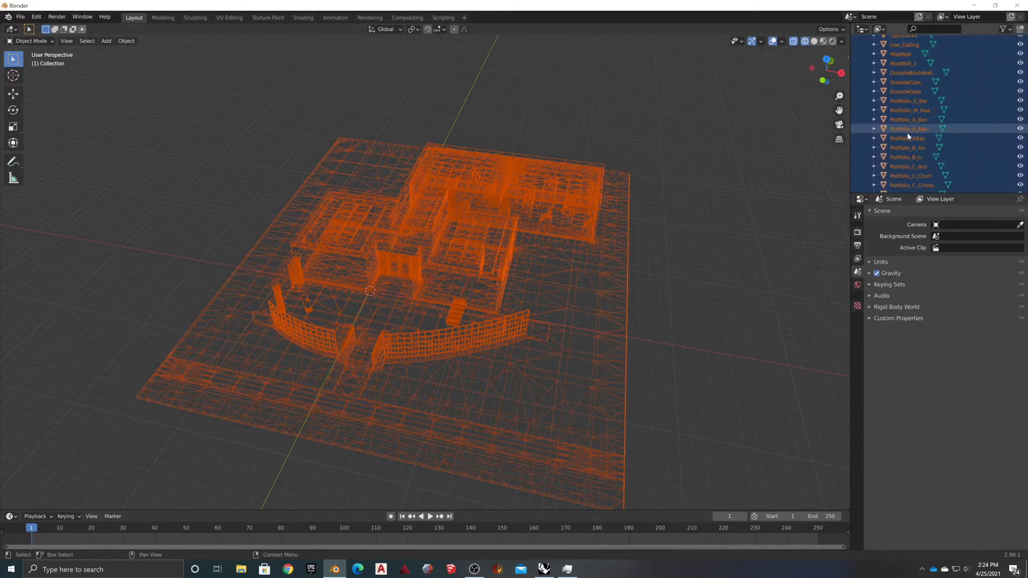
pyautogui.scroll(-8, 908, 144)
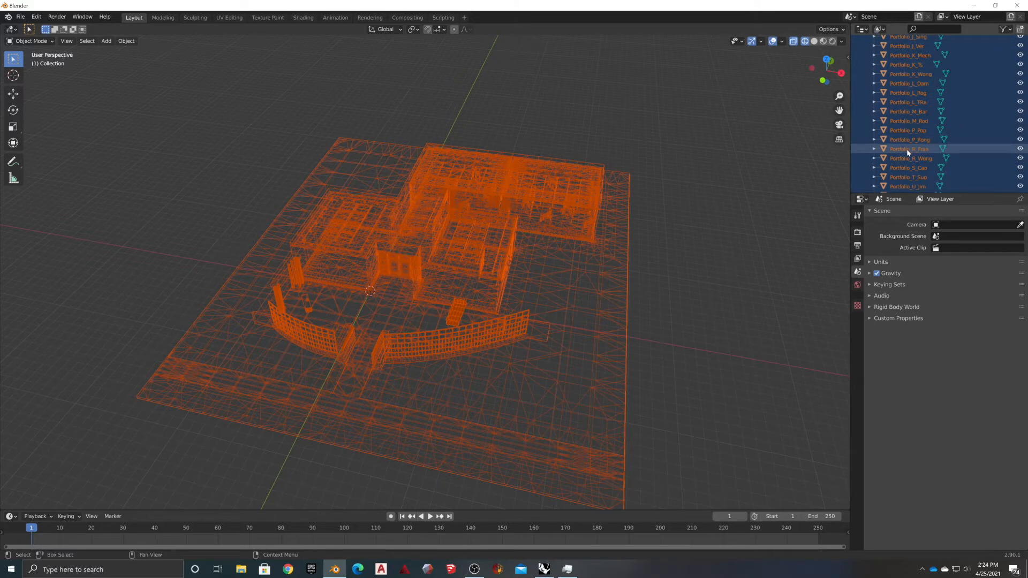
pyautogui.scroll(10, 899, 172)
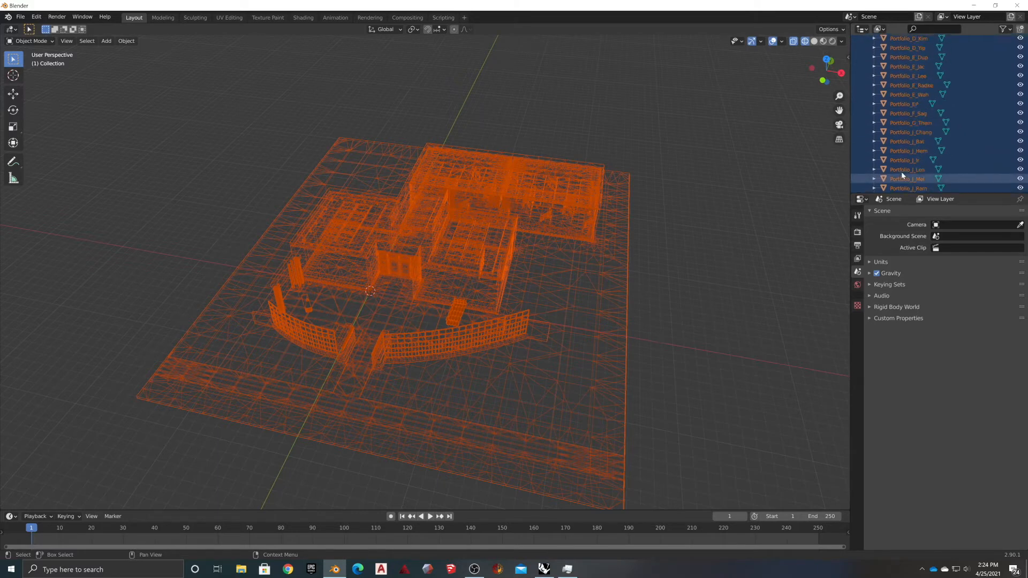
pyautogui.scroll(6, 901, 153)
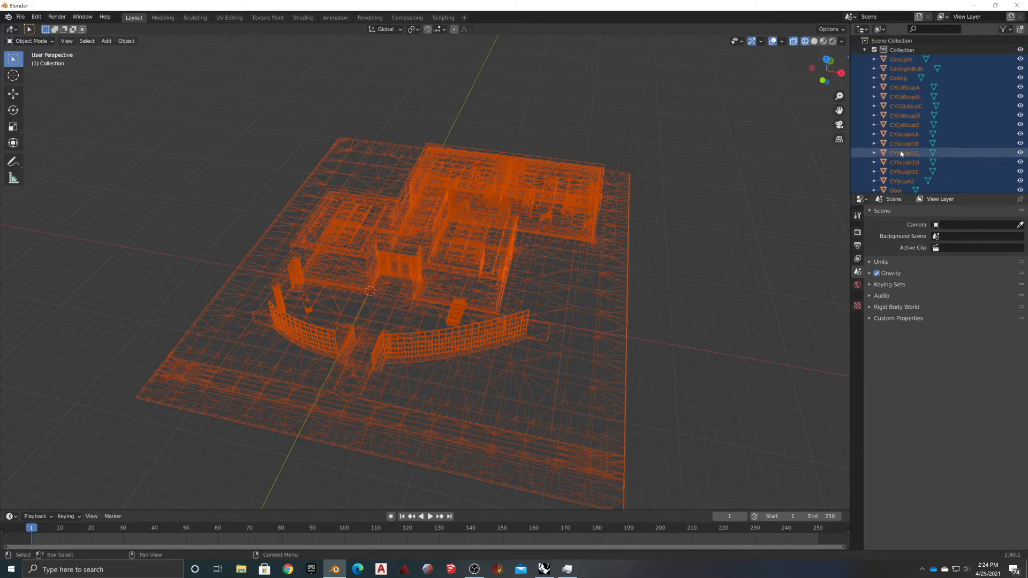
# Range-select the Outliner objects from CanLight down to Walls
pyautogui.click(566, 96)
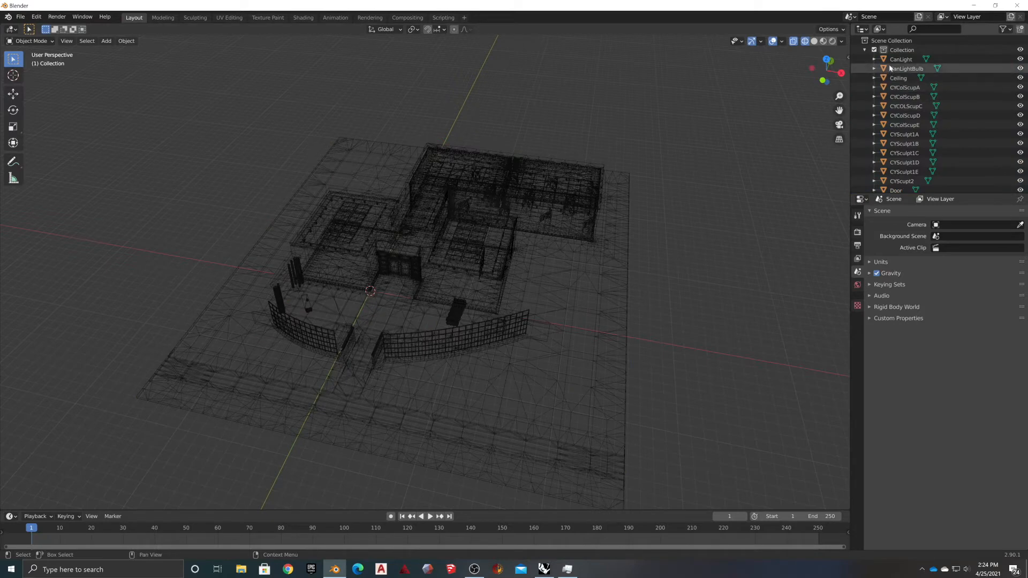
pyautogui.click(901, 60)
pyautogui.scroll(-10, 903, 144)
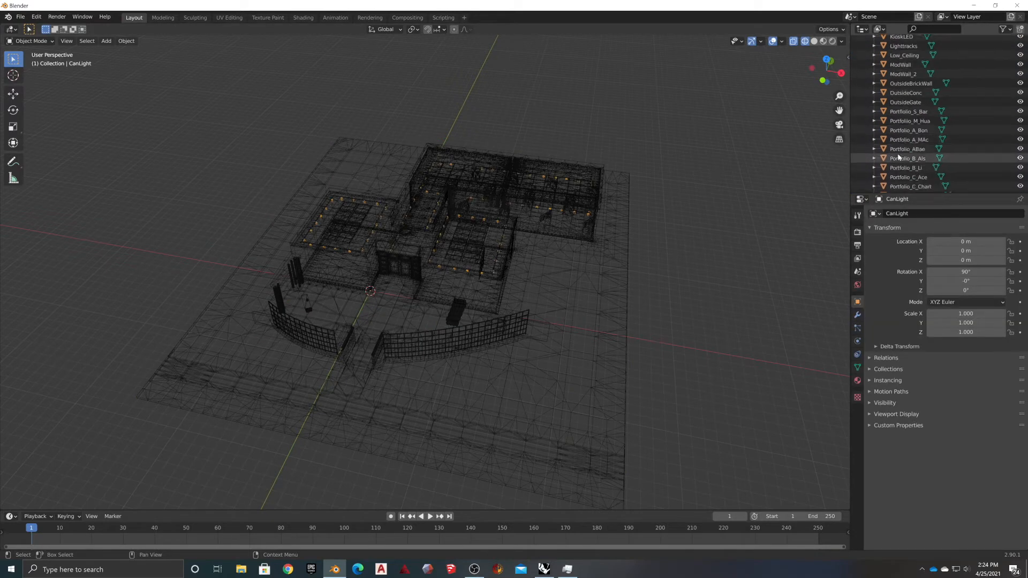
pyautogui.scroll(-10, 896, 165)
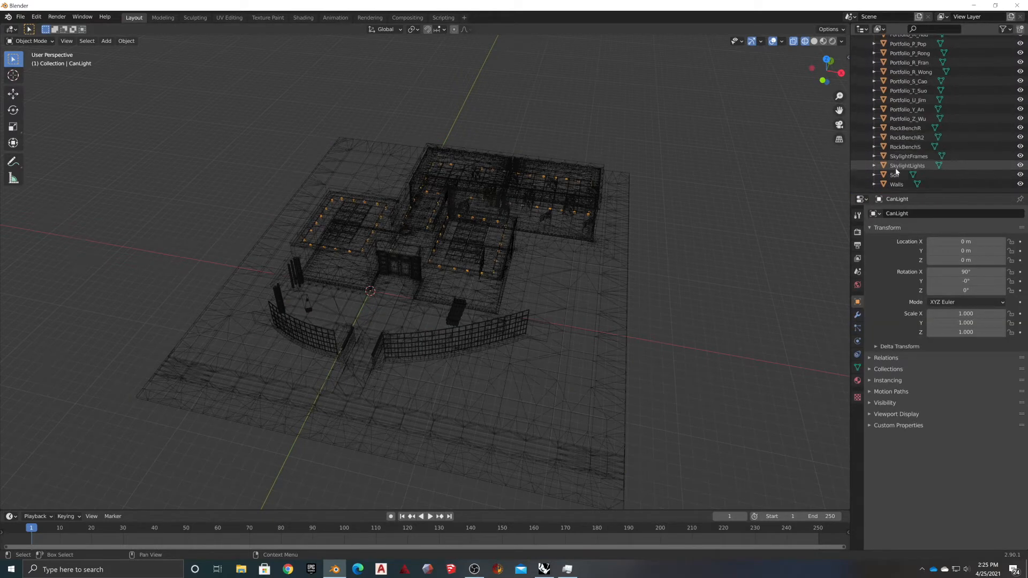
pyautogui.keyDown('shift'); pyautogui.click(896, 185); pyautogui.keyUp('shift')
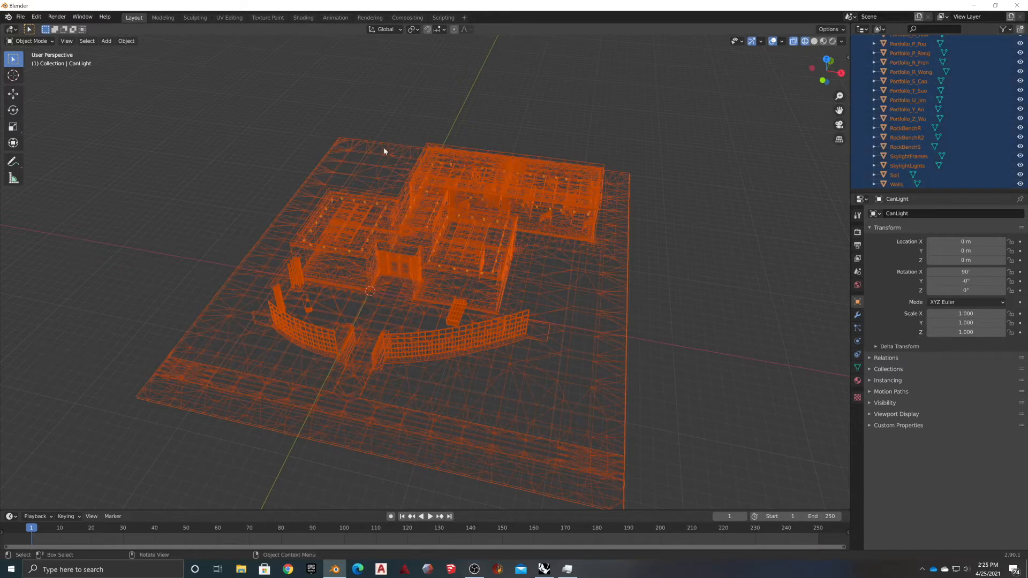
pyautogui.click(28, 41)
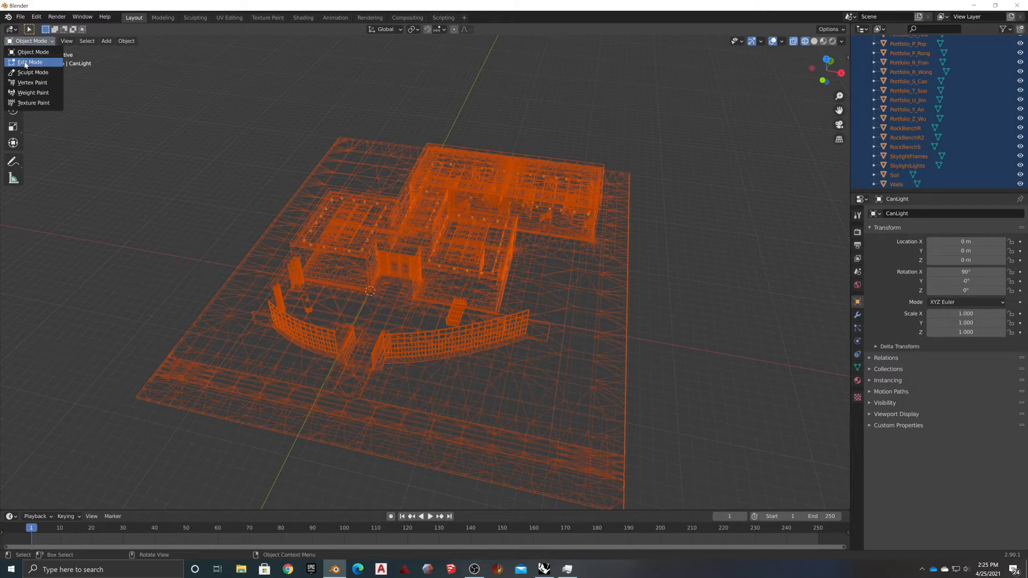
# In Edit Mode, Merge Vertices By Distance across all selected gallery meshes, then deselect everything
pyautogui.click(25, 62)
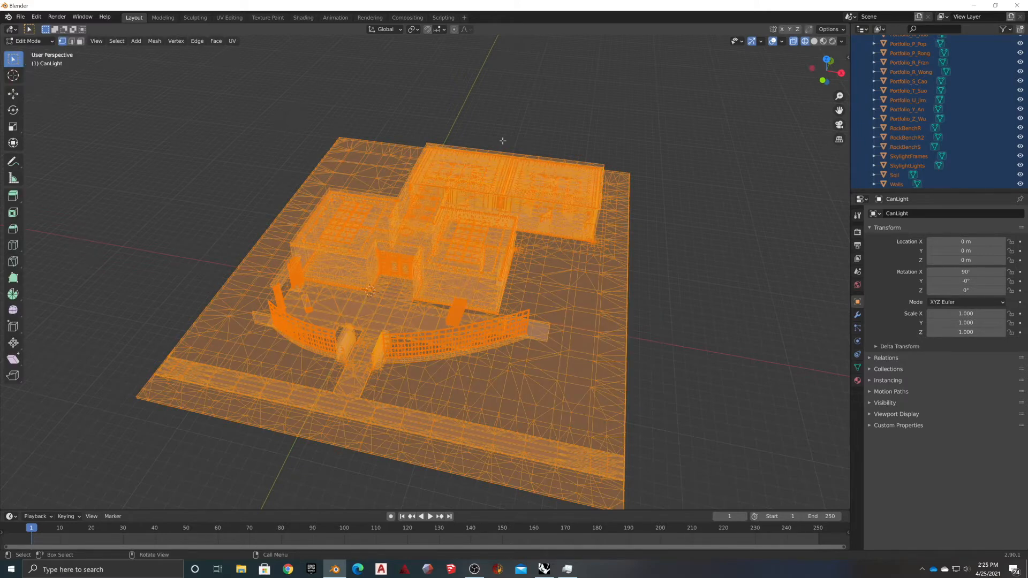
pyautogui.rightClick(354, 225)
pyautogui.moveTo(368, 404)
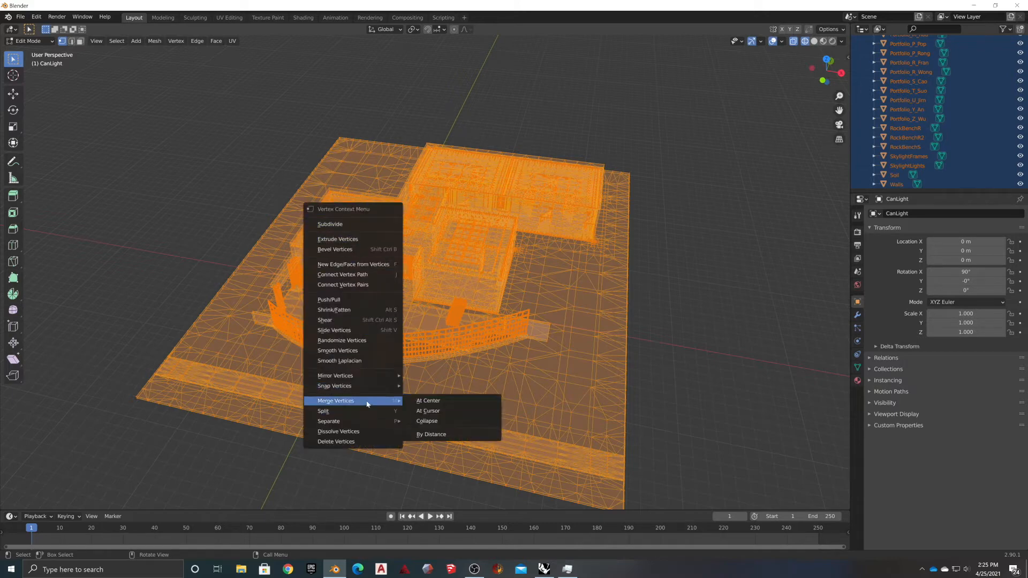
pyautogui.click(429, 434)
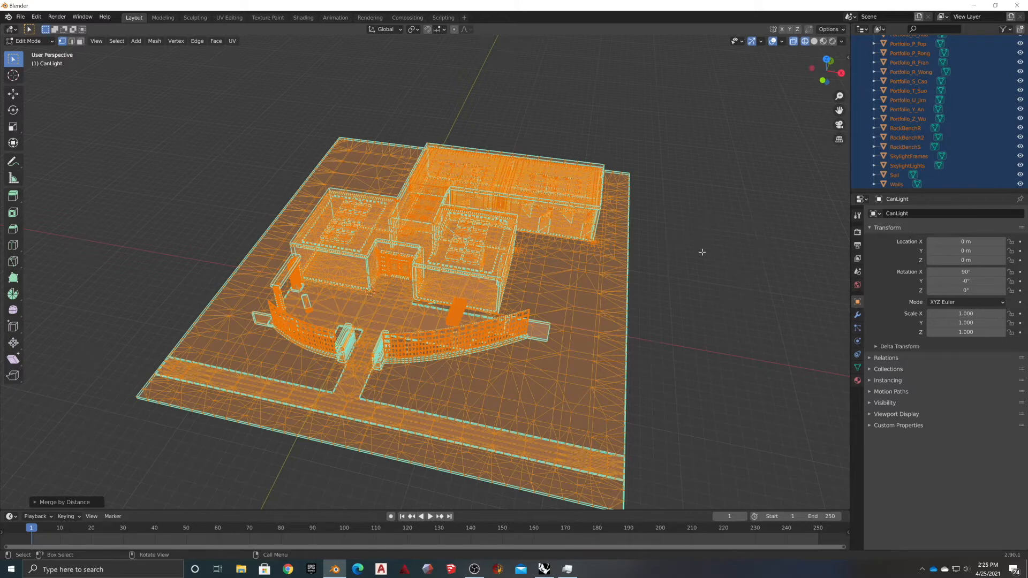
pyautogui.hotkey('alt', 'a')
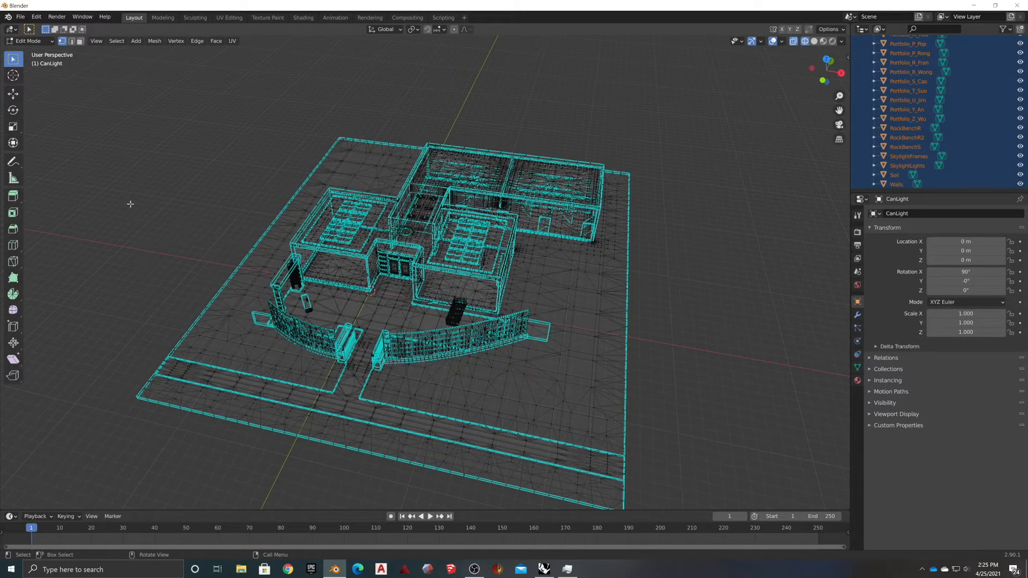
pyautogui.click(48, 42)
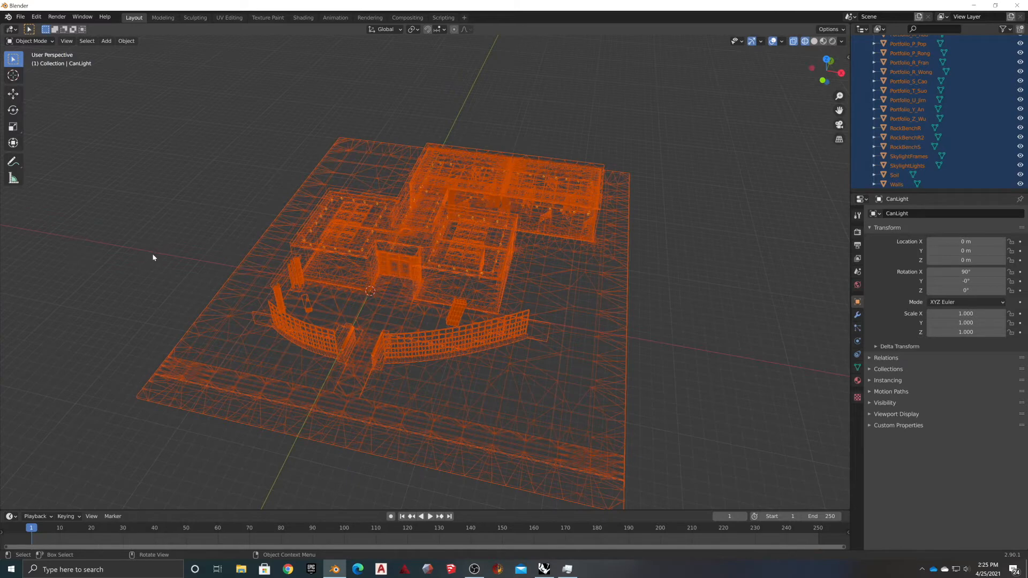
# Return to Object Mode and select the CanLight object in the Outliner
pyautogui.click(153, 254)
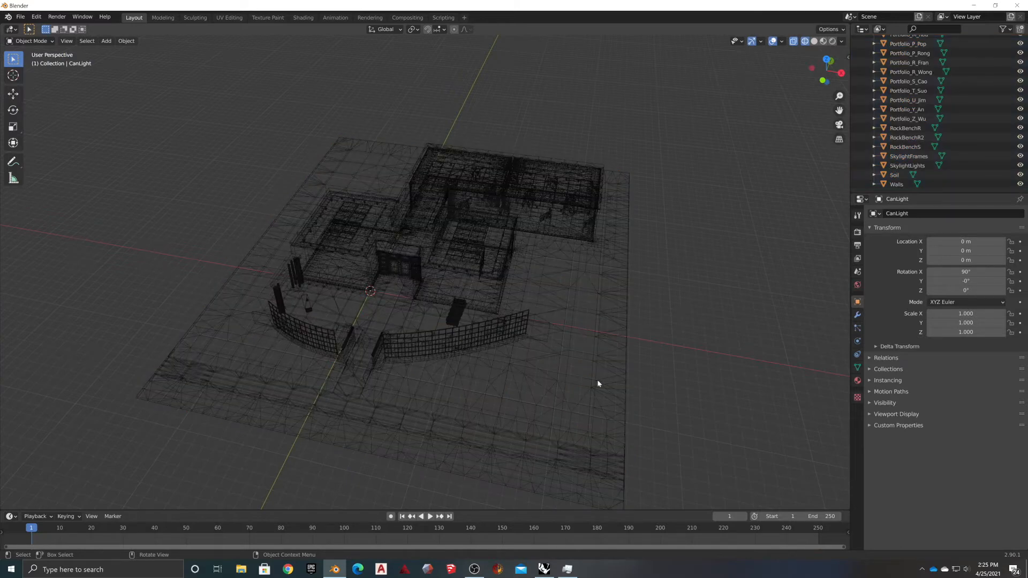
pyautogui.click(464, 419)
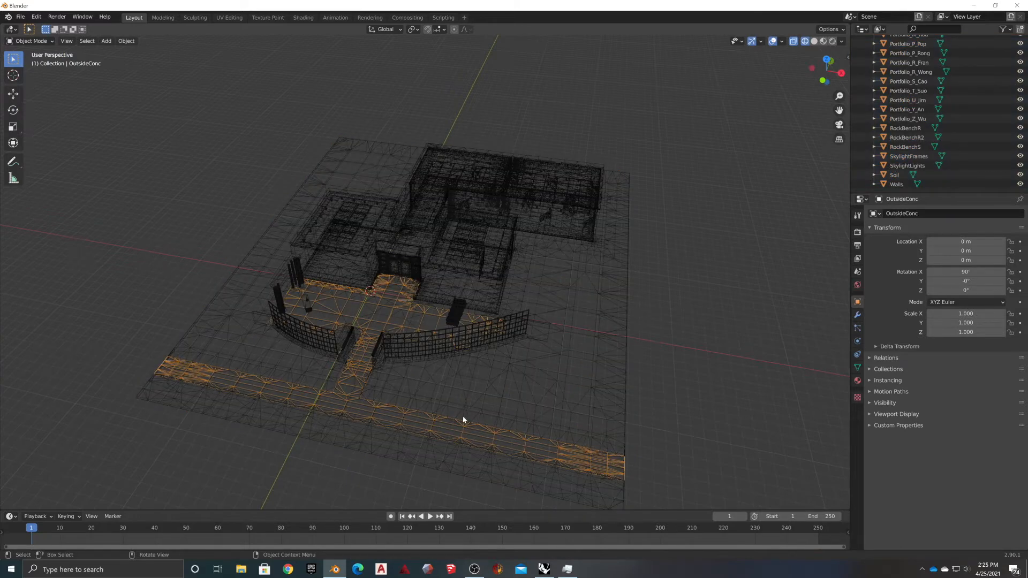
pyautogui.scroll(10, 975, 104)
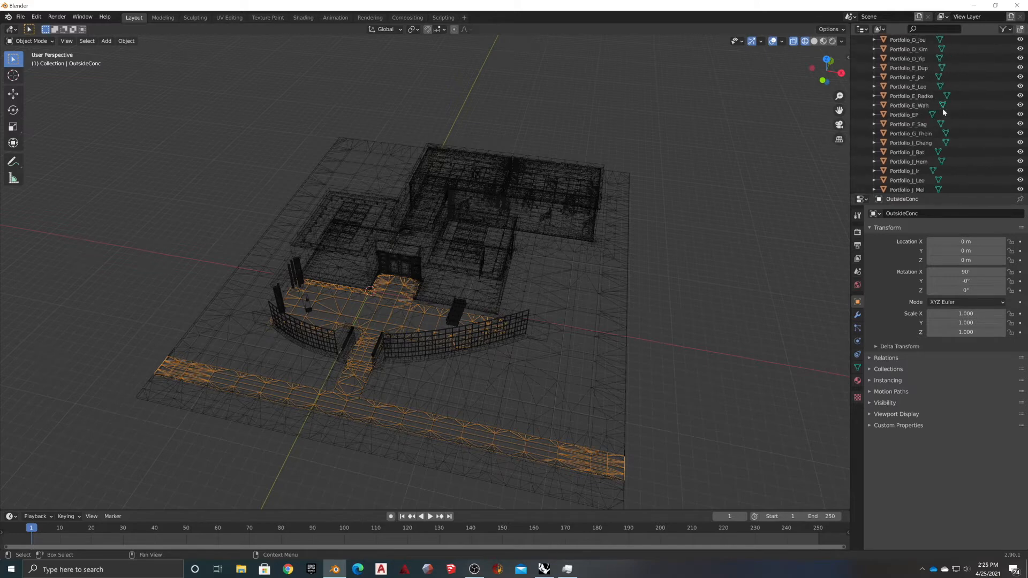
pyautogui.scroll(10, 909, 85)
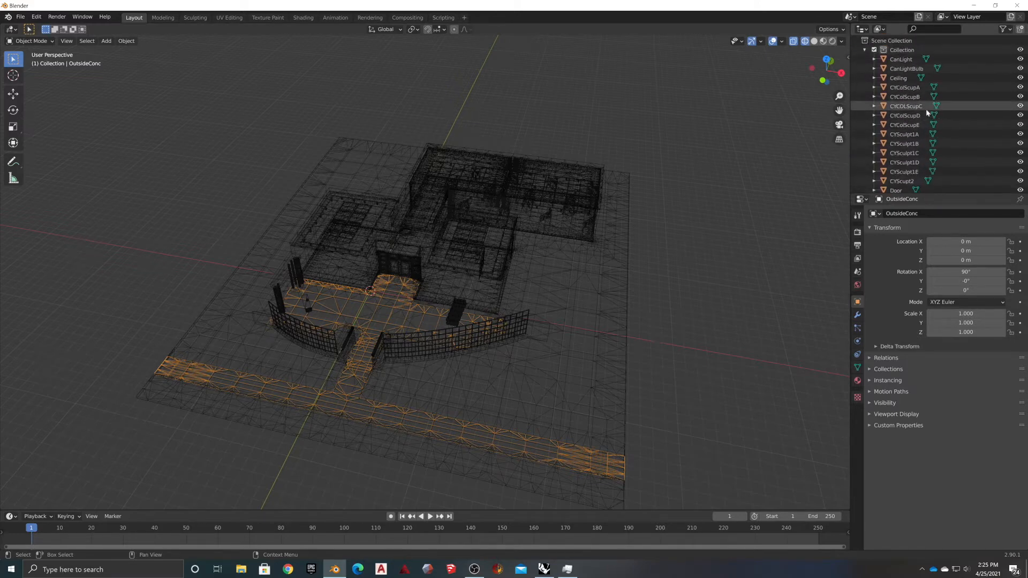
pyautogui.click(902, 62)
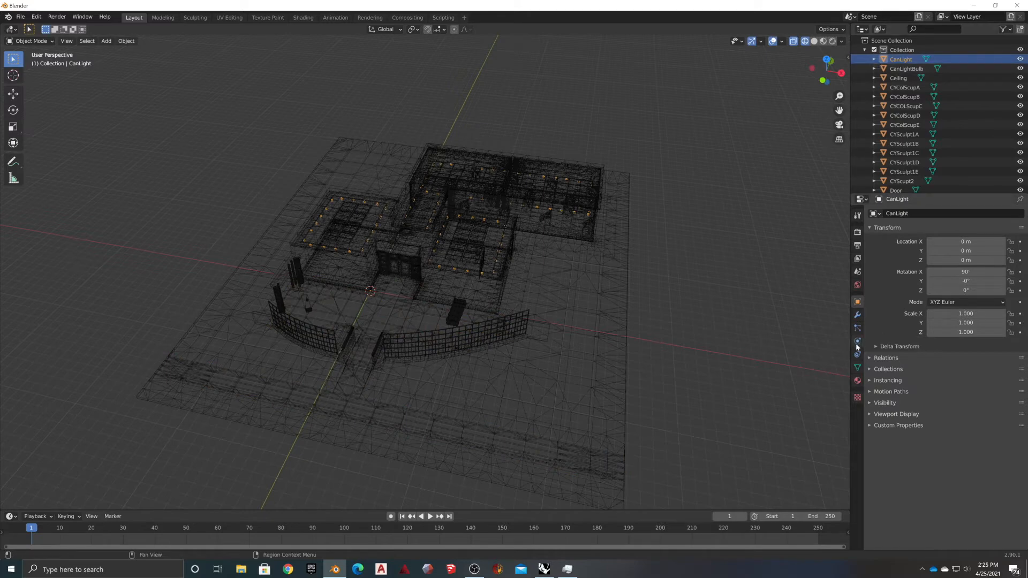
# Add a Decimate modifier to CanLight and set its mode to Planar
pyautogui.click(857, 315)
pyautogui.click(905, 214)
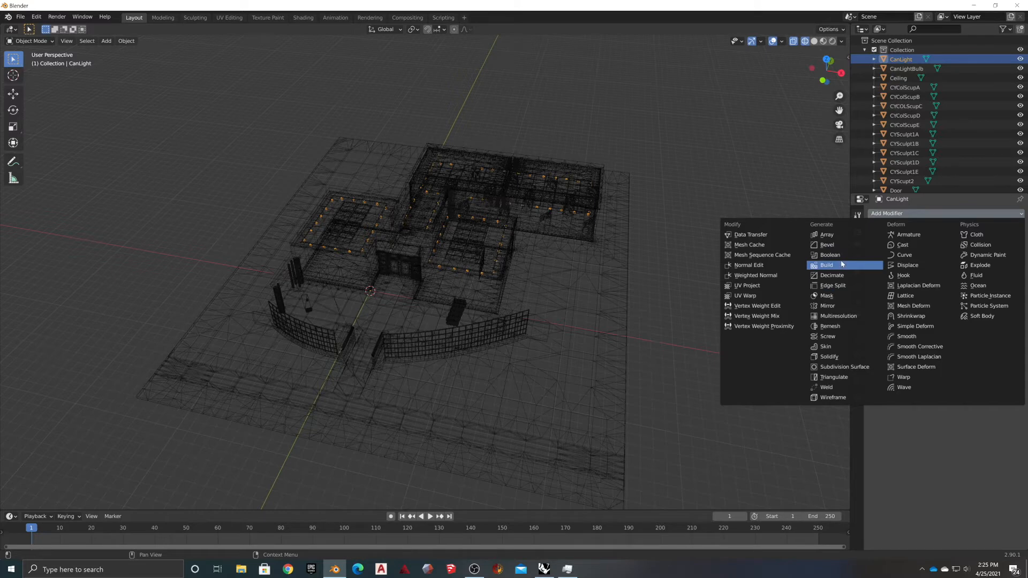
pyautogui.click(832, 275)
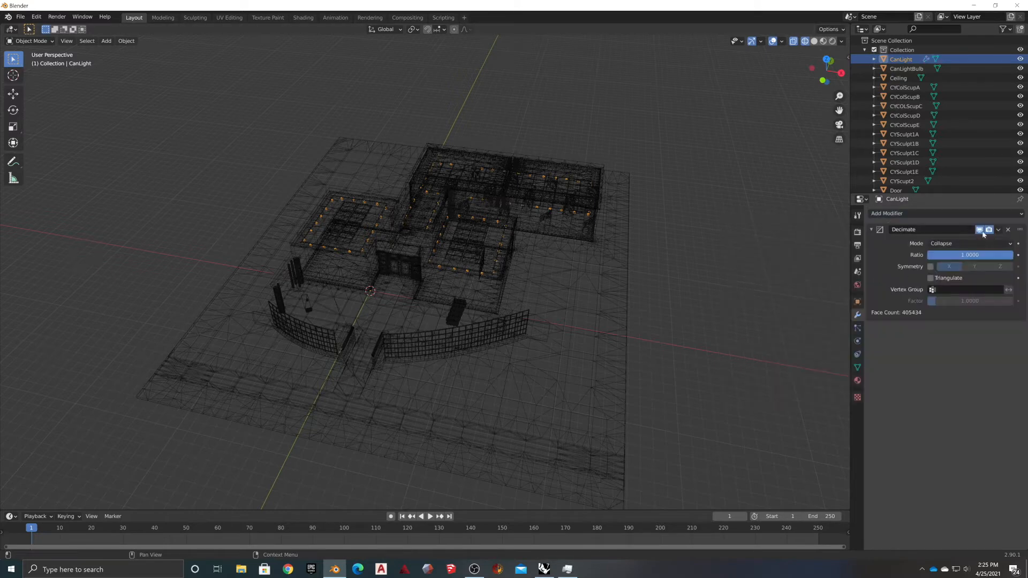
pyautogui.click(964, 243)
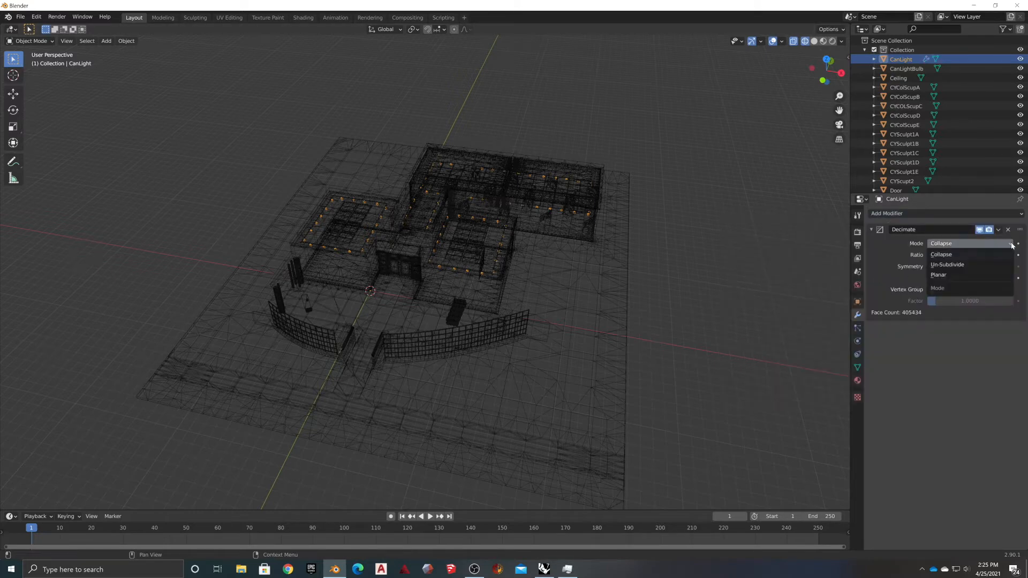
pyautogui.click(942, 276)
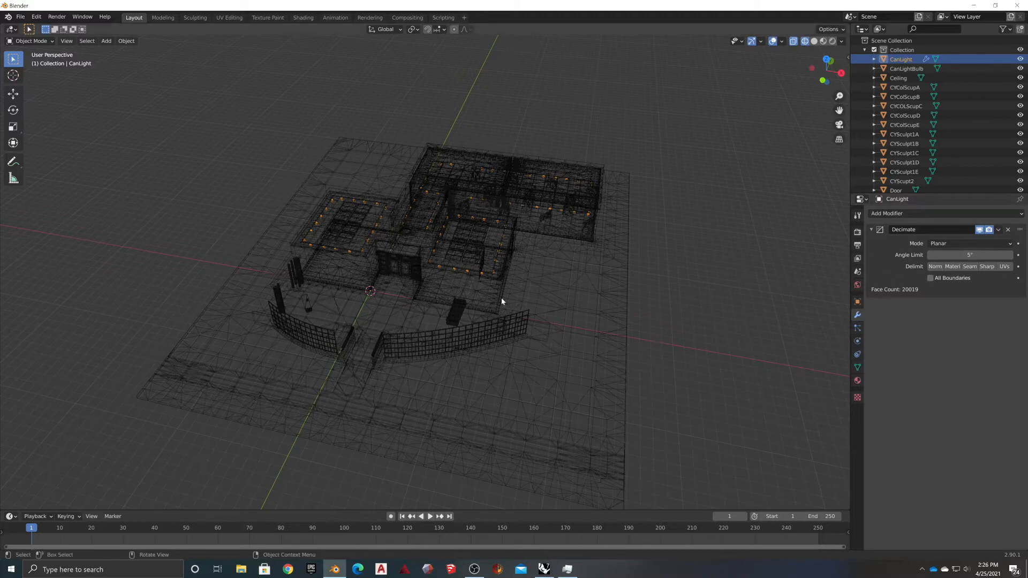
pyautogui.scroll(5, 354, 249)
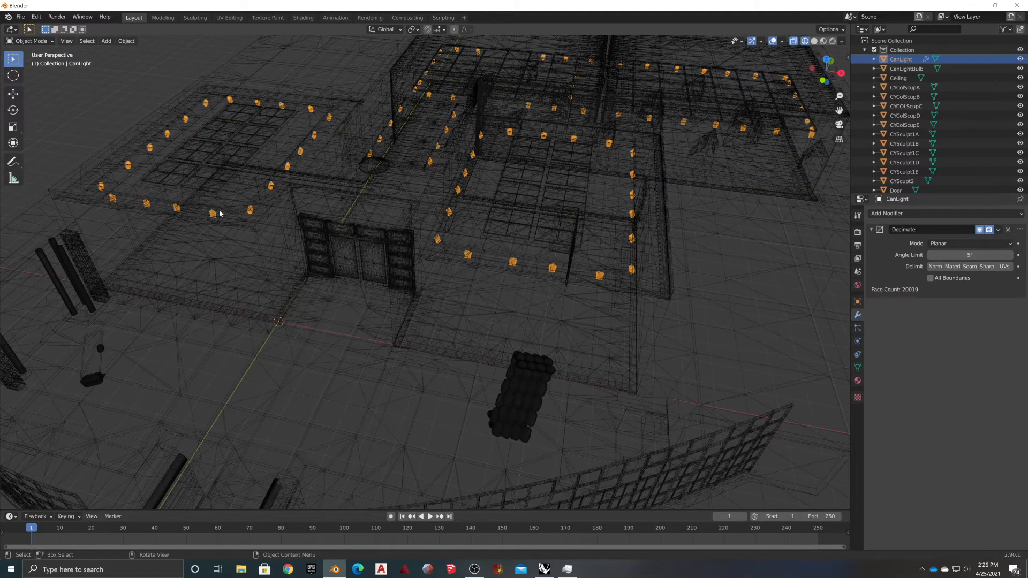
pyautogui.scroll(-6, 221, 213)
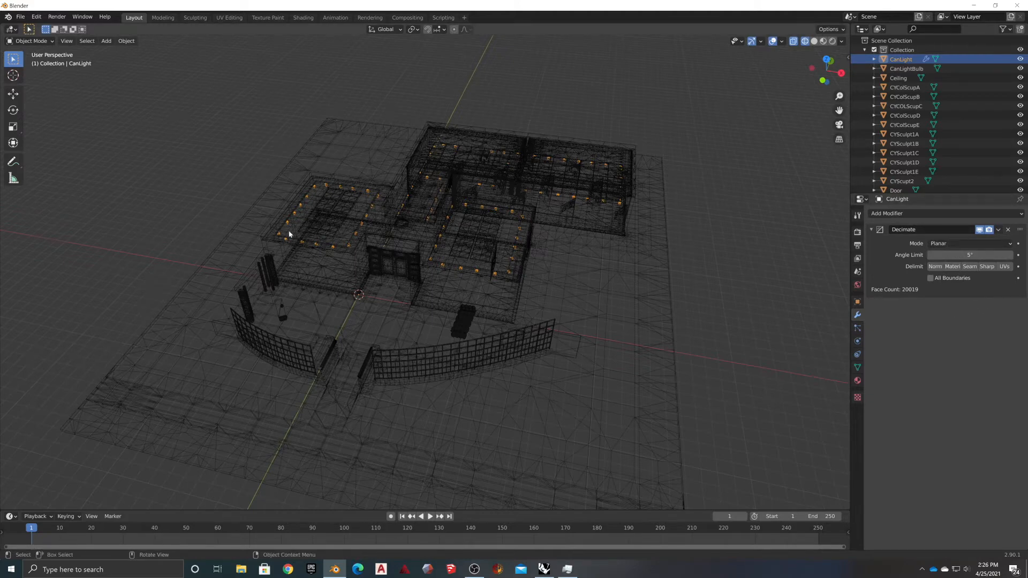
# Select all objects and link CanLight's Decimate modifier to them via Make Links > Modifiers
pyautogui.hotkey('shift', 'a')
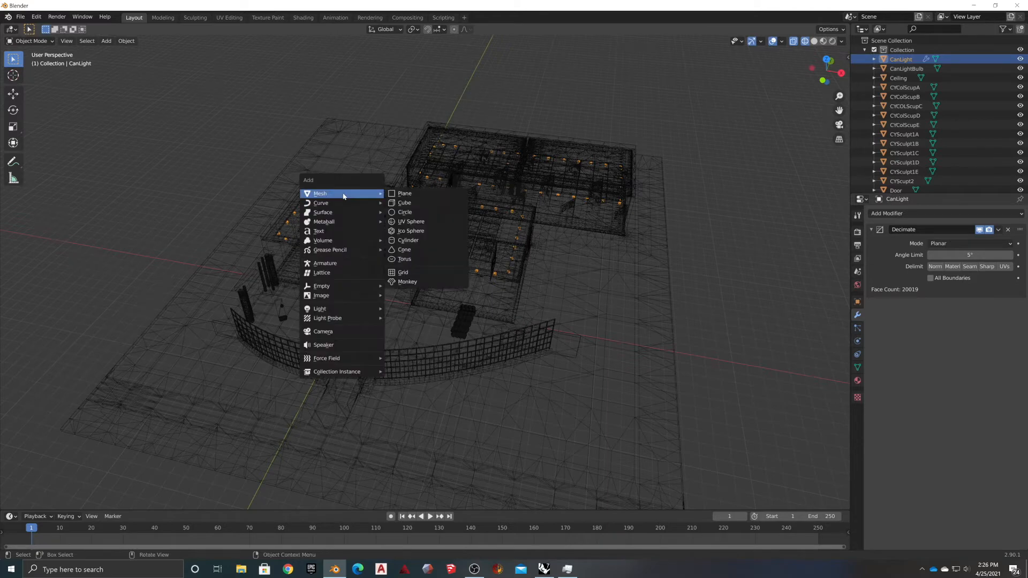
pyautogui.press('a')
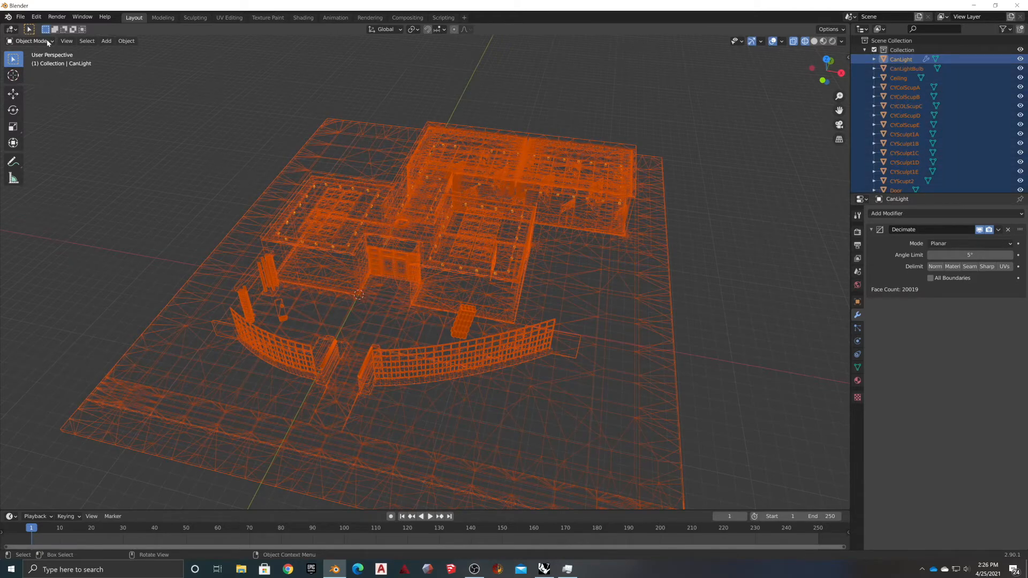
pyautogui.click(127, 41)
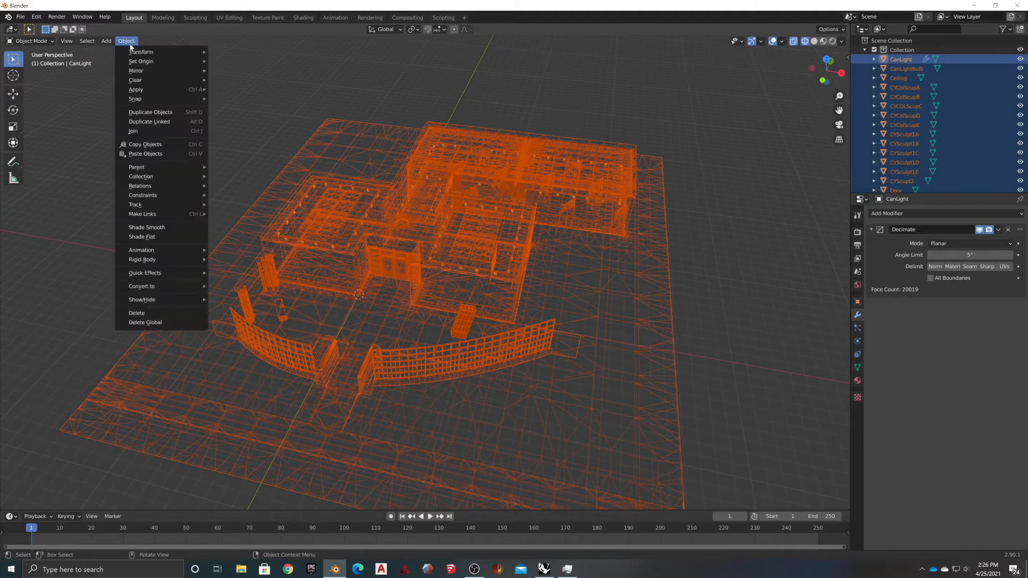
pyautogui.moveTo(134, 215)
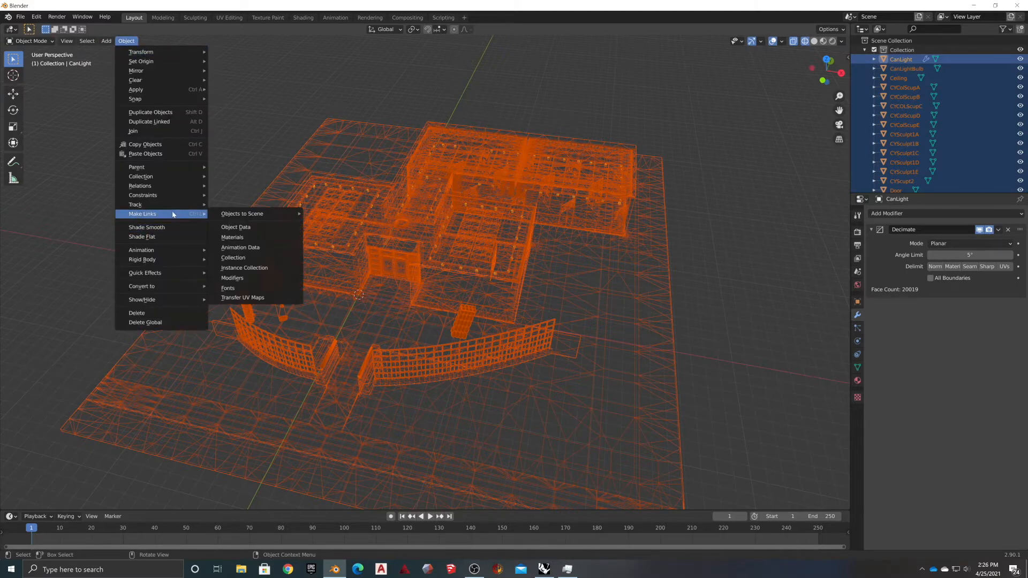
pyautogui.click(231, 278)
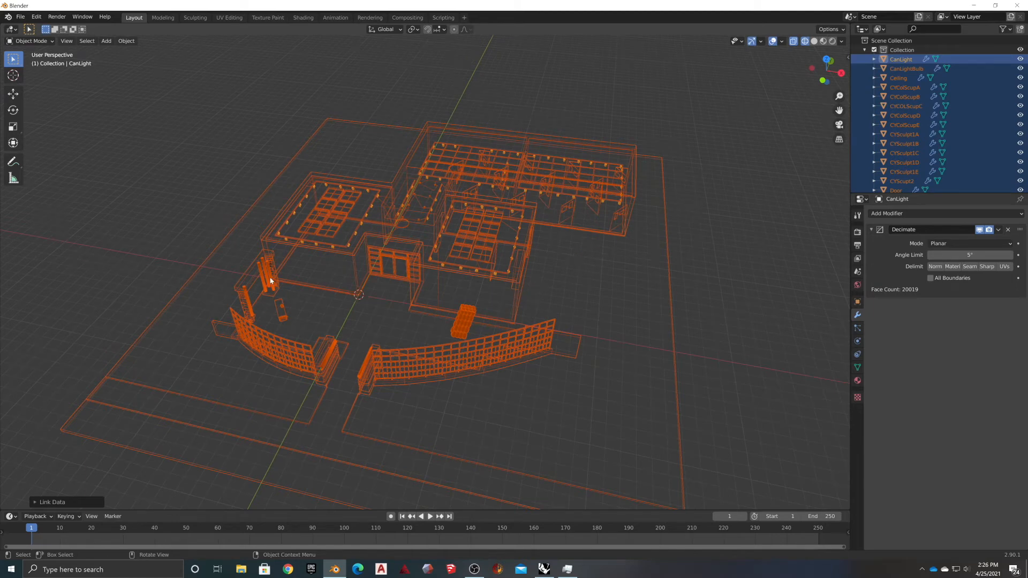
# Convert all selected objects to meshes, applying the Planar decimation
pyautogui.moveTo(614, 269); pyautogui.dragTo(233, 245, button='middle')
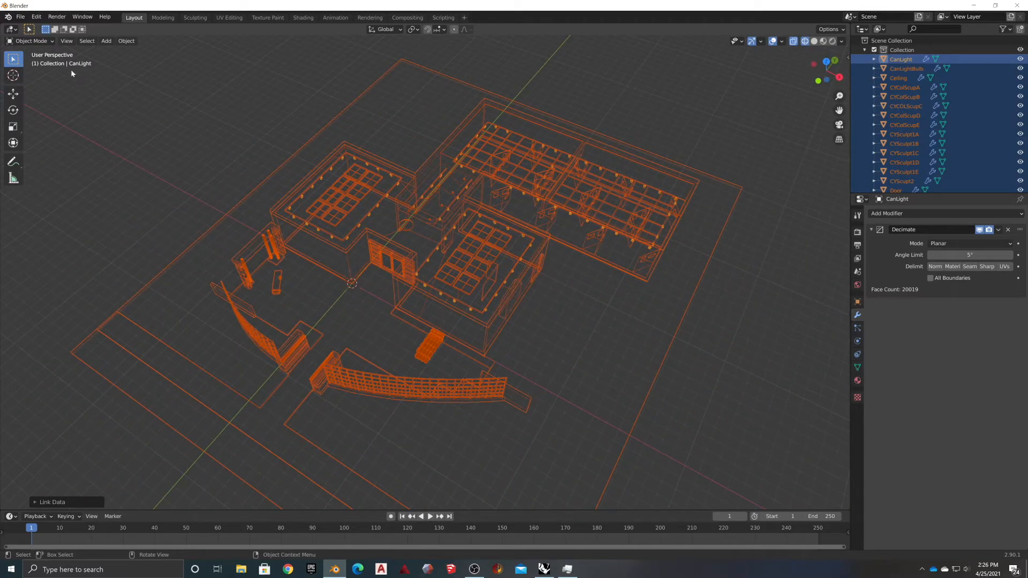
pyautogui.click(130, 43)
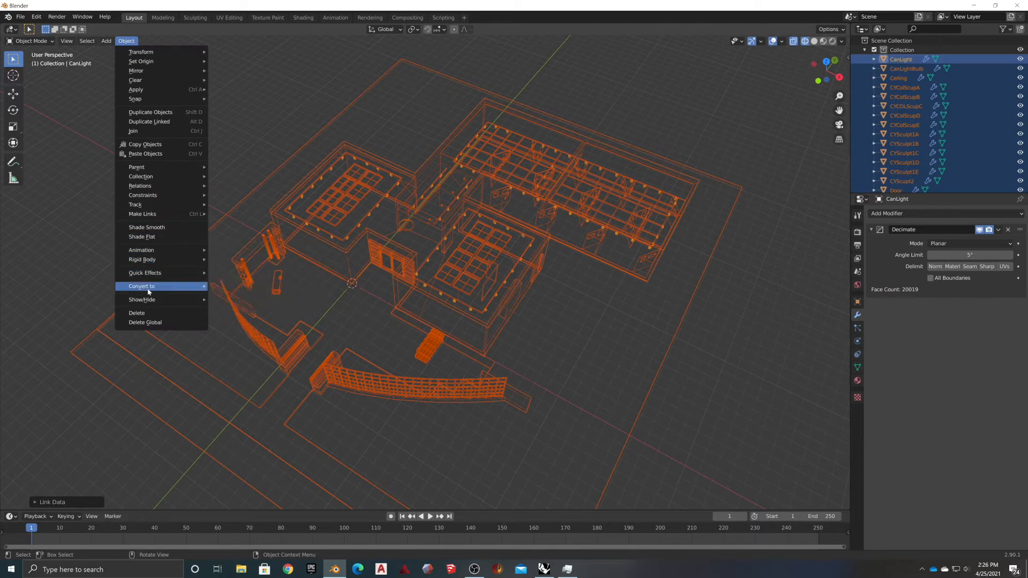
pyautogui.moveTo(142, 287)
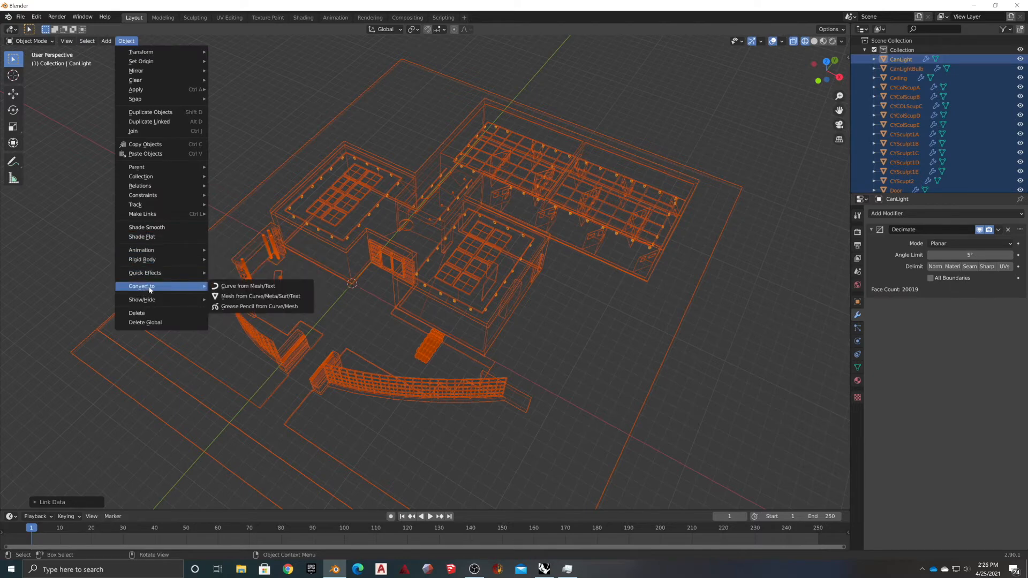
pyautogui.click(254, 297)
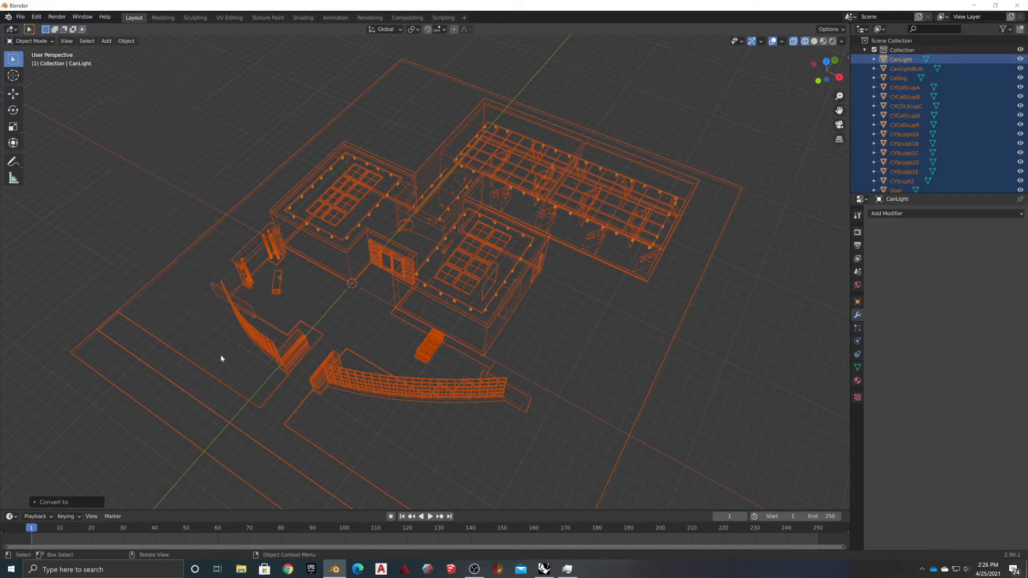
# Shade the ball column sculpture CYScupt2 smooth
pyautogui.click(648, 320)
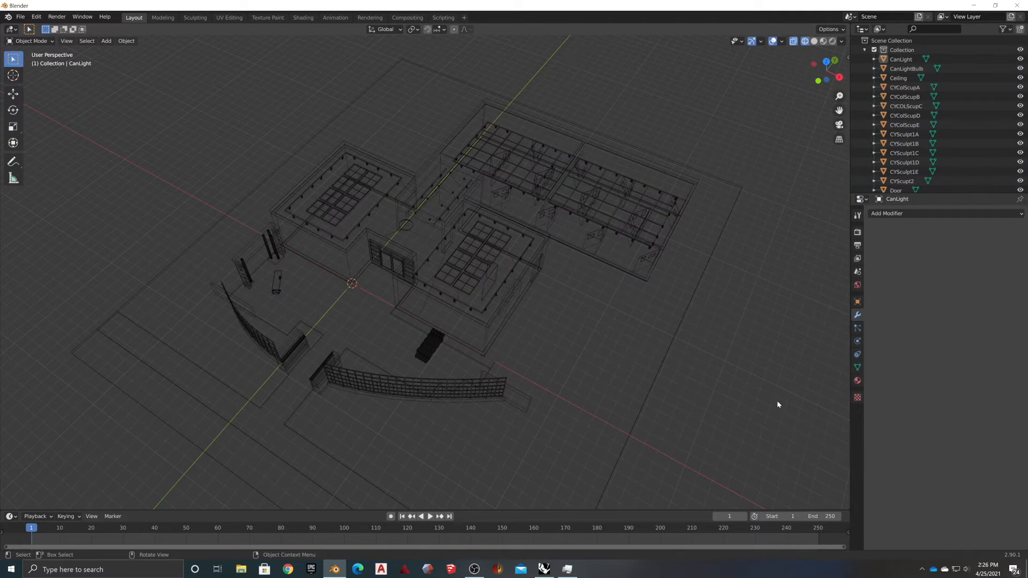
pyautogui.click(484, 336)
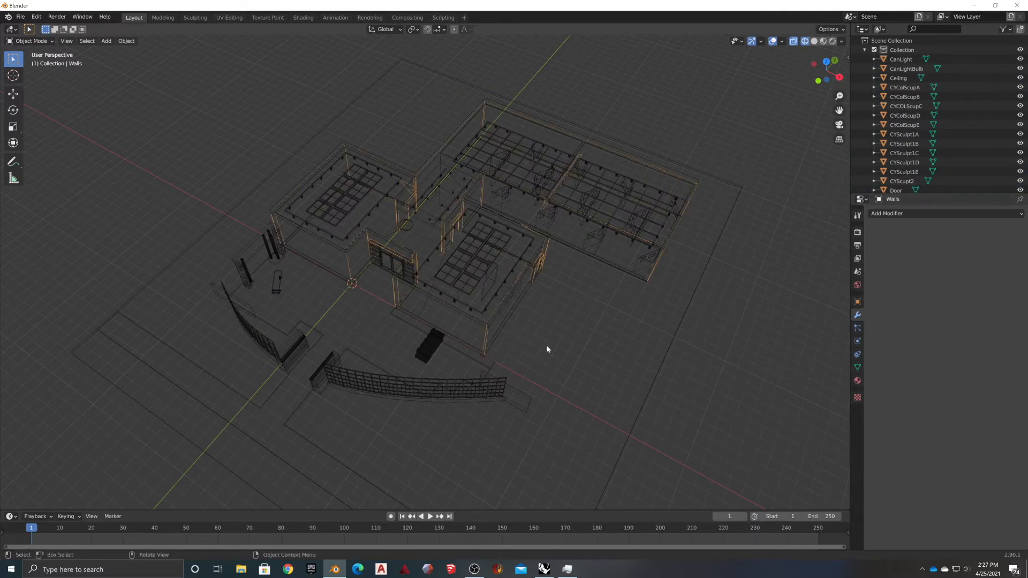
pyautogui.moveTo(351, 300); pyautogui.dragTo(448, 271, button='middle')
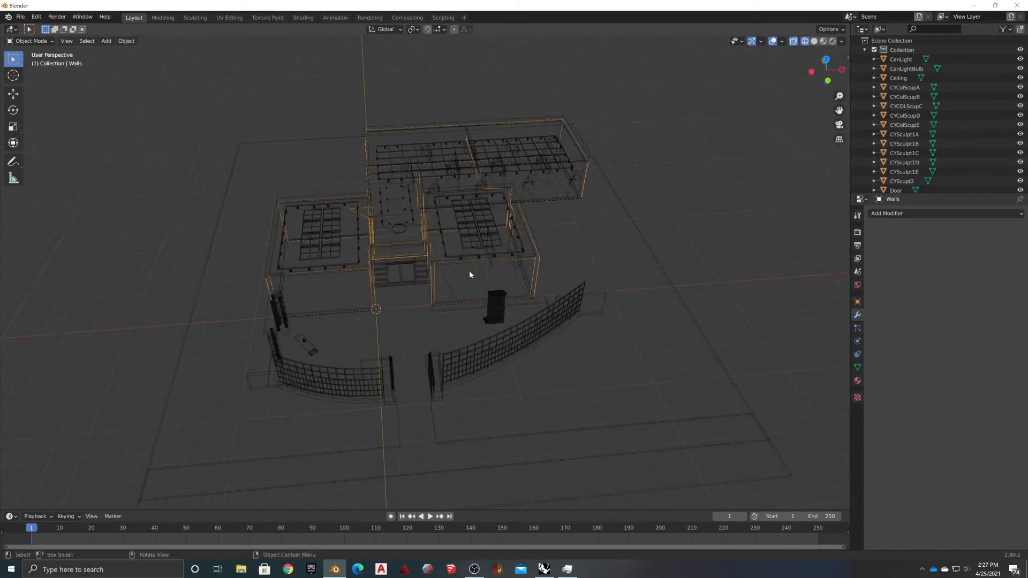
pyautogui.scroll(5, 471, 294)
pyautogui.moveTo(541, 347); pyautogui.dragTo(508, 346, button='middle')
pyautogui.scroll(4, 514, 336)
pyautogui.keyDown('shift'); pyautogui.moveTo(642, 359); pyautogui.dragTo(383, 315, button='middle'); pyautogui.keyUp('shift')
pyautogui.click(445, 260)
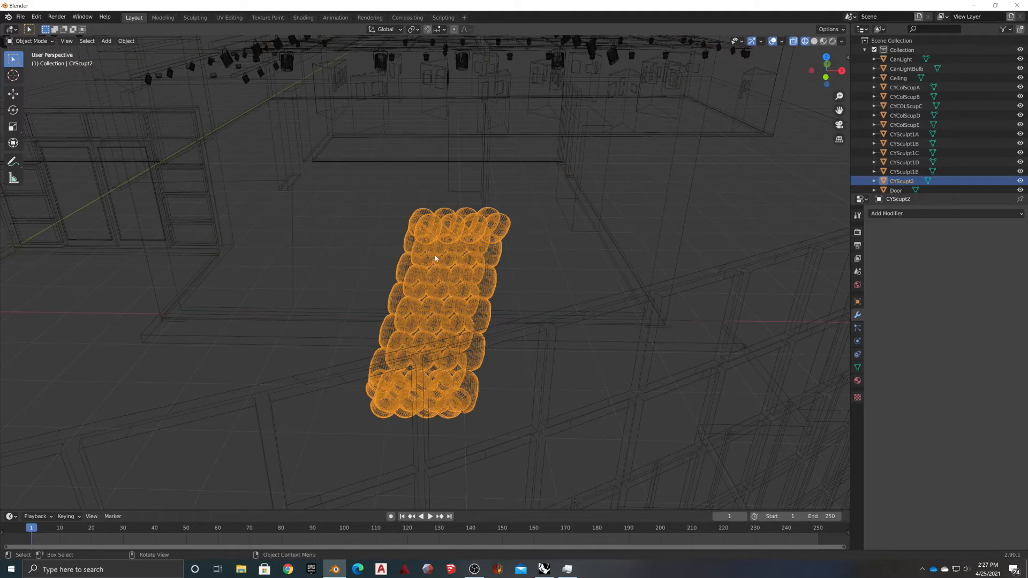
pyautogui.rightClick(438, 259)
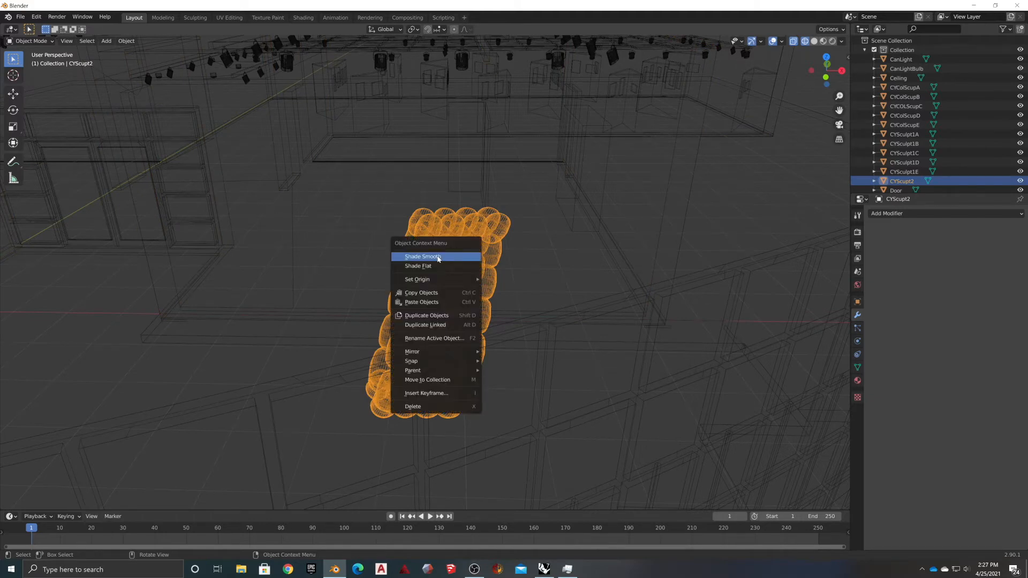
pyautogui.click(438, 257)
# Shade the ceiling can lights and the CanLightBulb object smooth
pyautogui.moveTo(354, 271); pyautogui.dragTo(514, 165, button='middle')
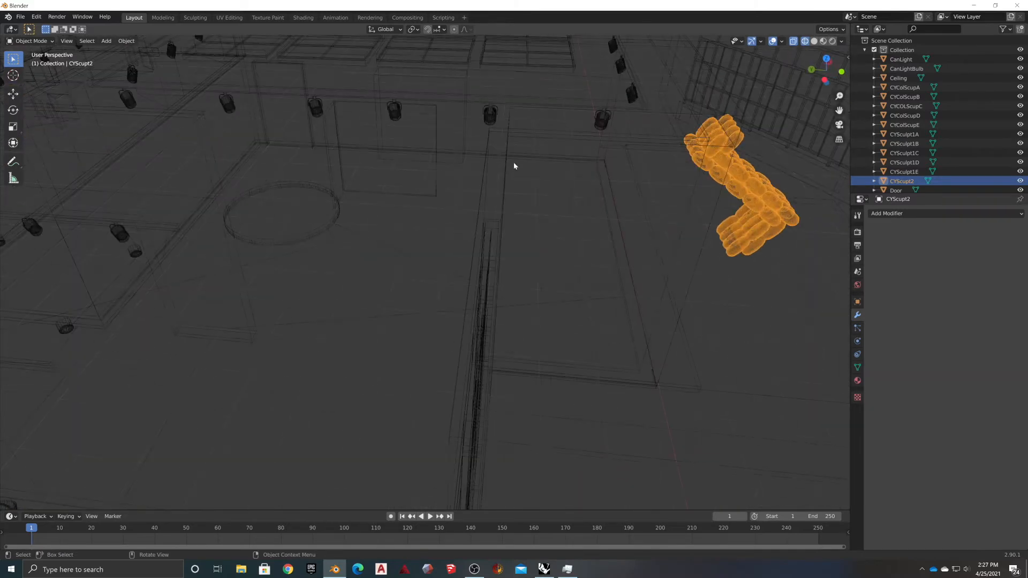
pyautogui.click(395, 112)
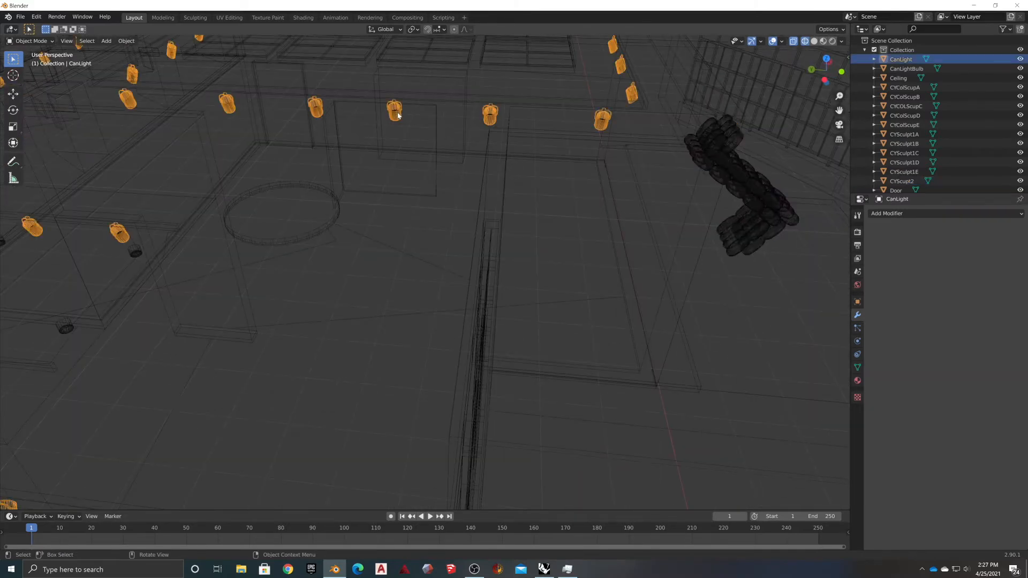
pyautogui.rightClick(399, 114)
pyautogui.click(398, 113)
pyautogui.scroll(3, 389, 118)
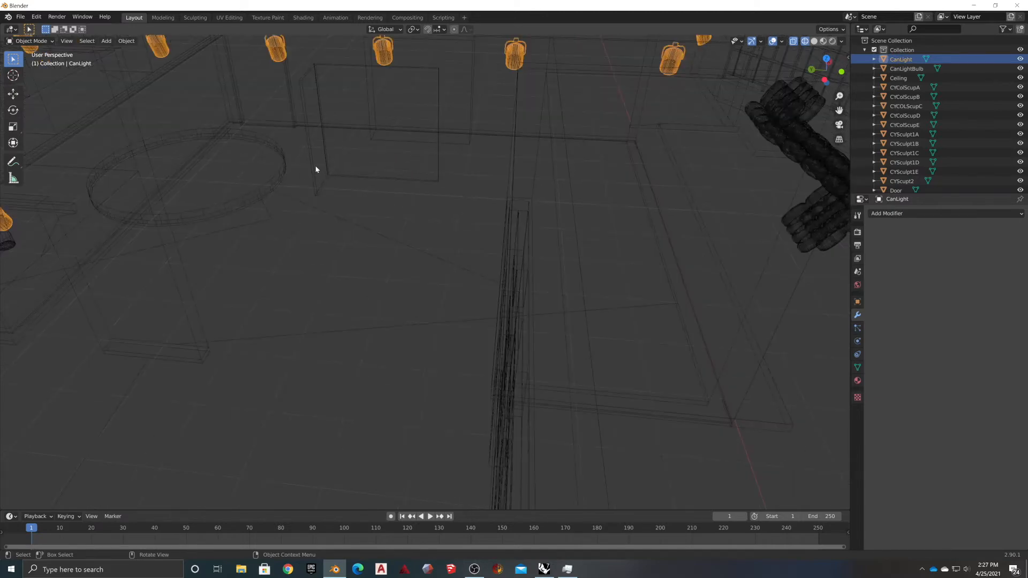
pyautogui.moveTo(389, 65); pyautogui.dragTo(420, 167, button='middle')
pyautogui.click(80, 205)
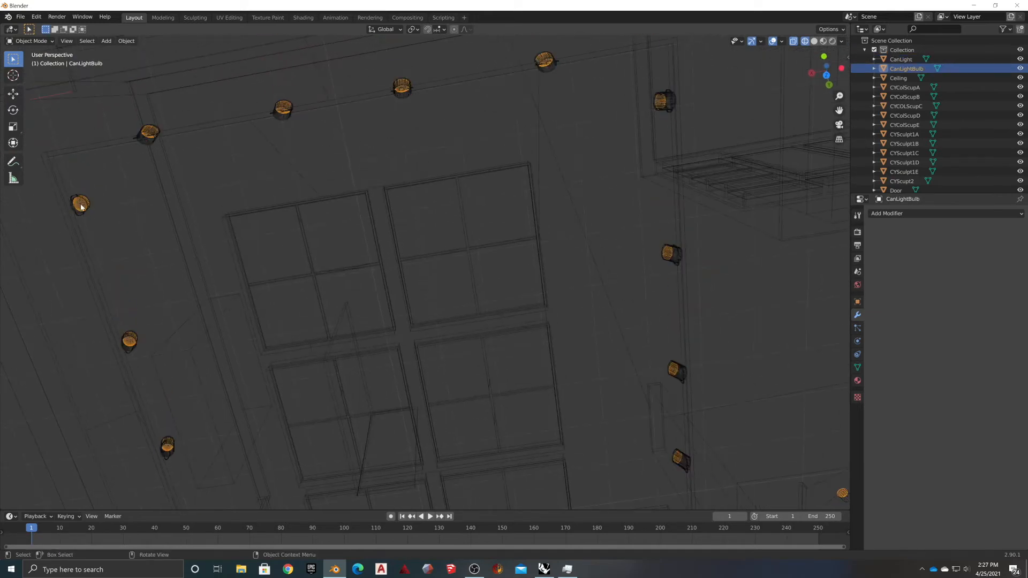
pyautogui.rightClick(83, 204)
pyautogui.click(86, 206)
# Shade the pillar sculptures smooth and orbit to a low front view of the building
pyautogui.scroll(-5, 179, 252)
pyautogui.moveTo(179, 255); pyautogui.dragTo(150, 266, button='middle')
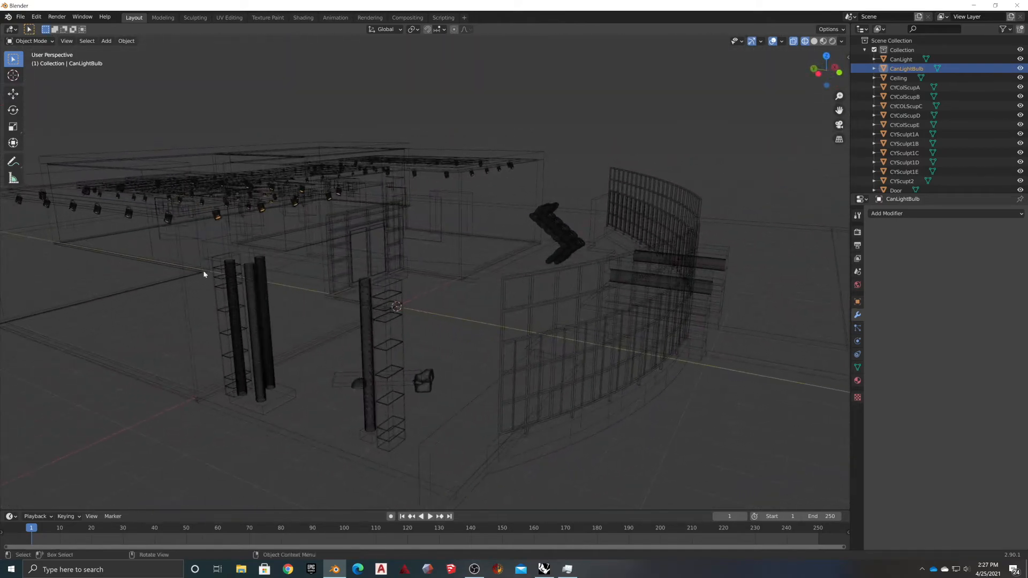
pyautogui.click(254, 303)
pyautogui.rightClick(252, 301)
pyautogui.moveTo(249, 325)
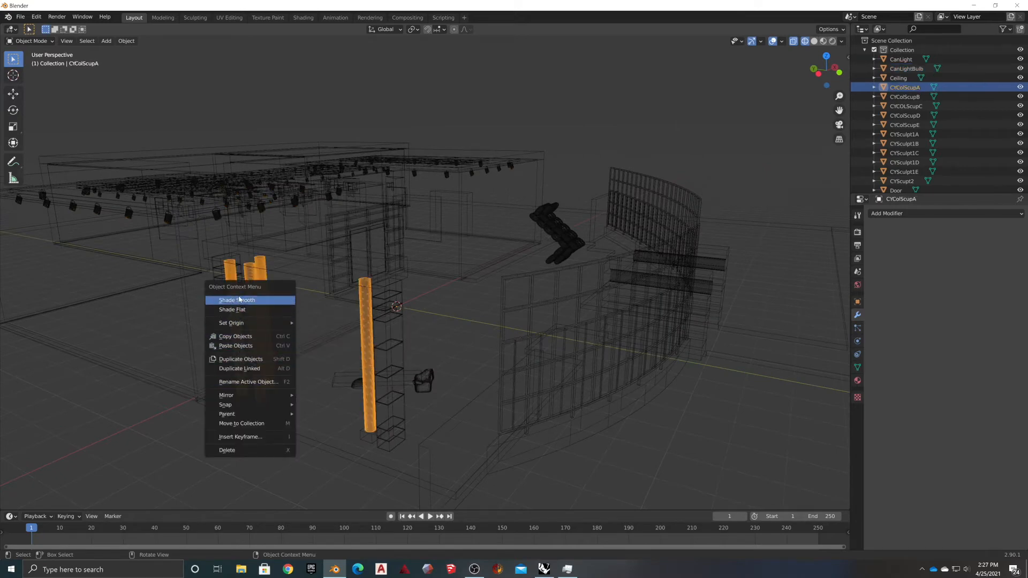
pyautogui.click(239, 301)
pyautogui.moveTo(449, 424); pyautogui.dragTo(367, 415, button='middle')
pyautogui.moveTo(136, 255); pyautogui.dragTo(386, 271, button='middle')
pyautogui.moveTo(452, 358); pyautogui.dragTo(473, 302, button='middle')
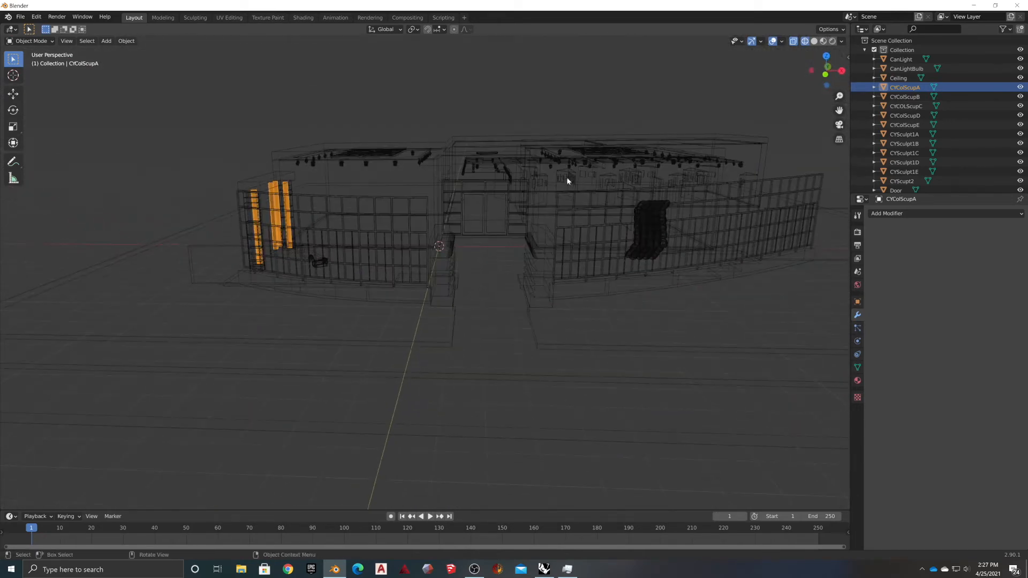
pyautogui.scroll(5, 431, 139)
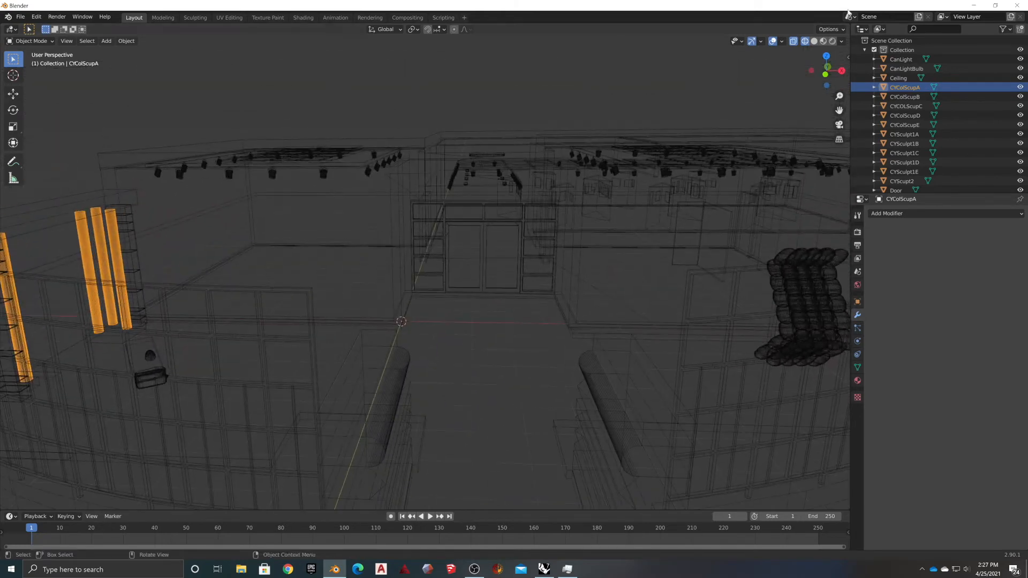
# Switch to Solid shading and inspect the entrance doors, selecting the front door and its frame
pyautogui.click(814, 42)
pyautogui.scroll(10, 483, 236)
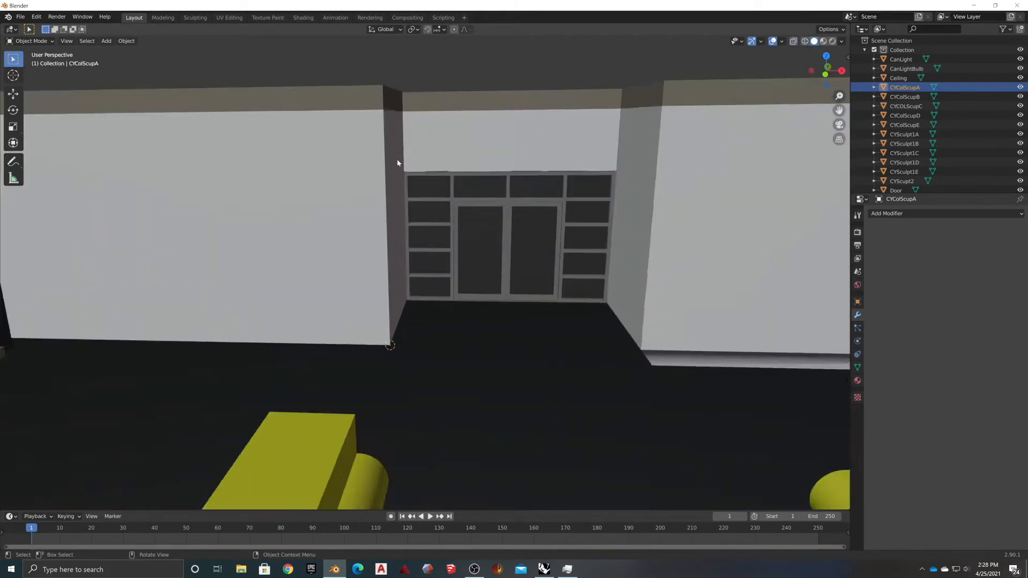
pyautogui.scroll(8, 417, 248)
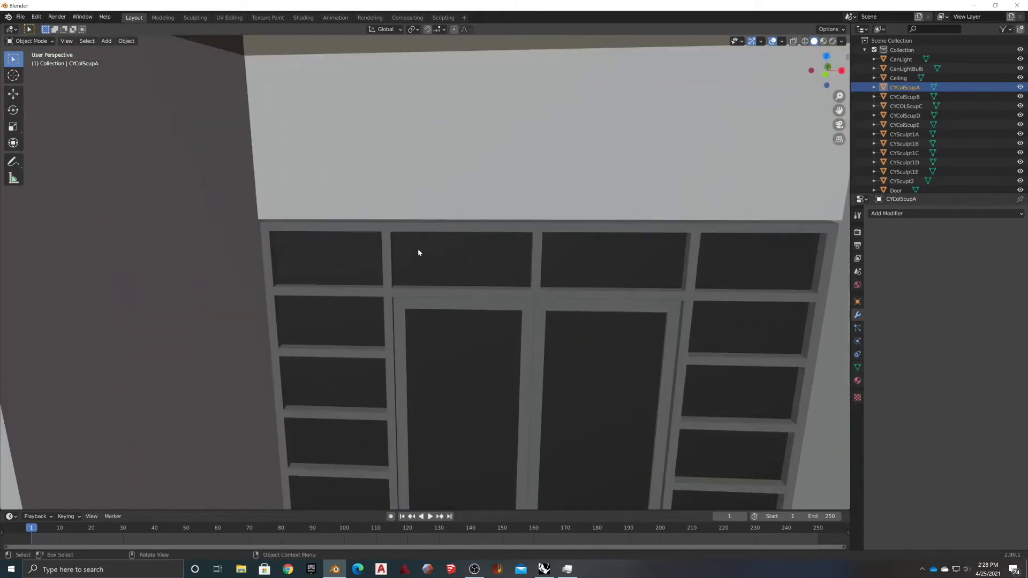
pyautogui.moveTo(301, 200); pyautogui.dragTo(343, 452, button='middle')
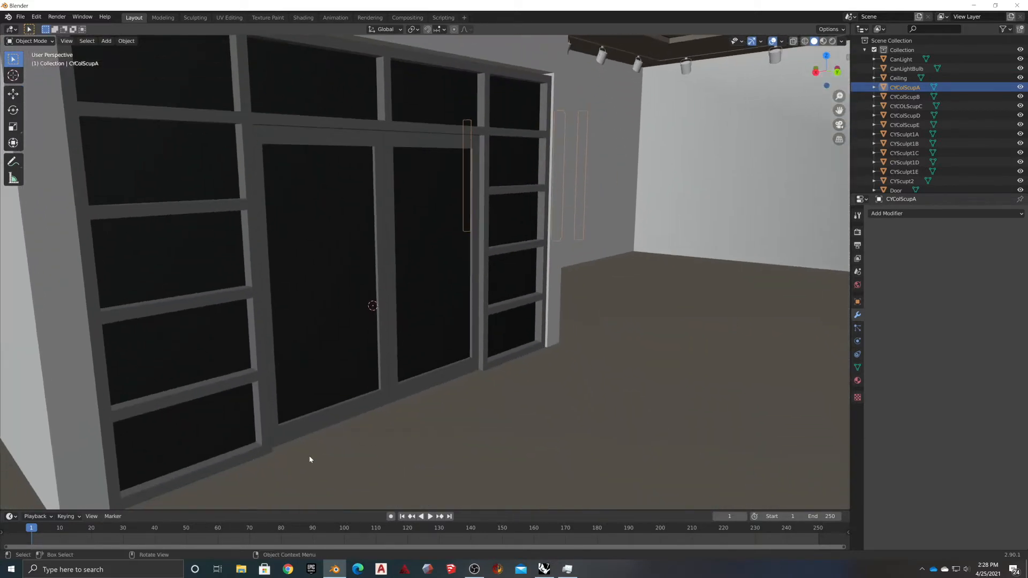
pyautogui.click(289, 431)
pyautogui.click(263, 448)
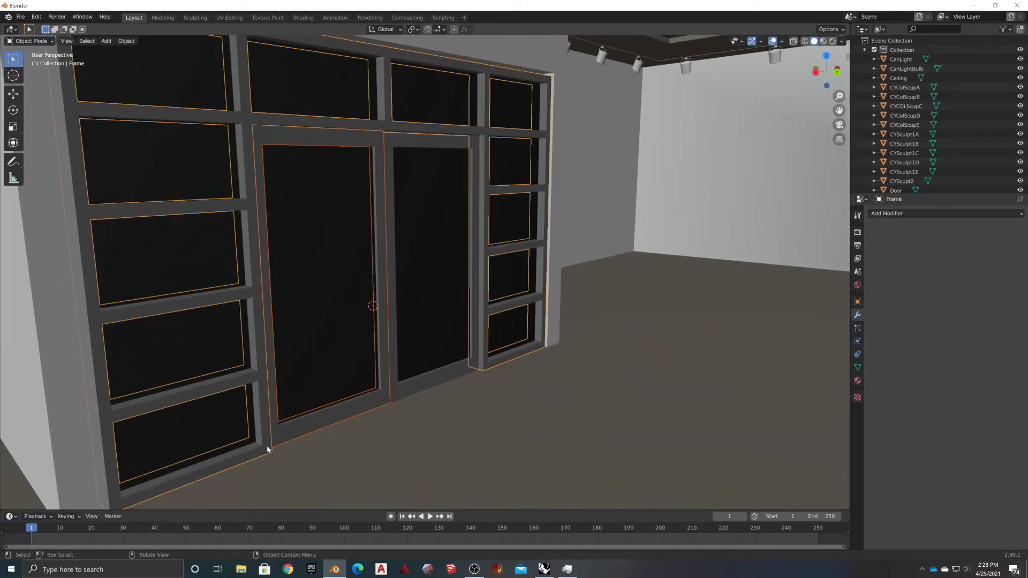
pyautogui.moveTo(314, 185); pyautogui.dragTo(483, 384, button='middle')
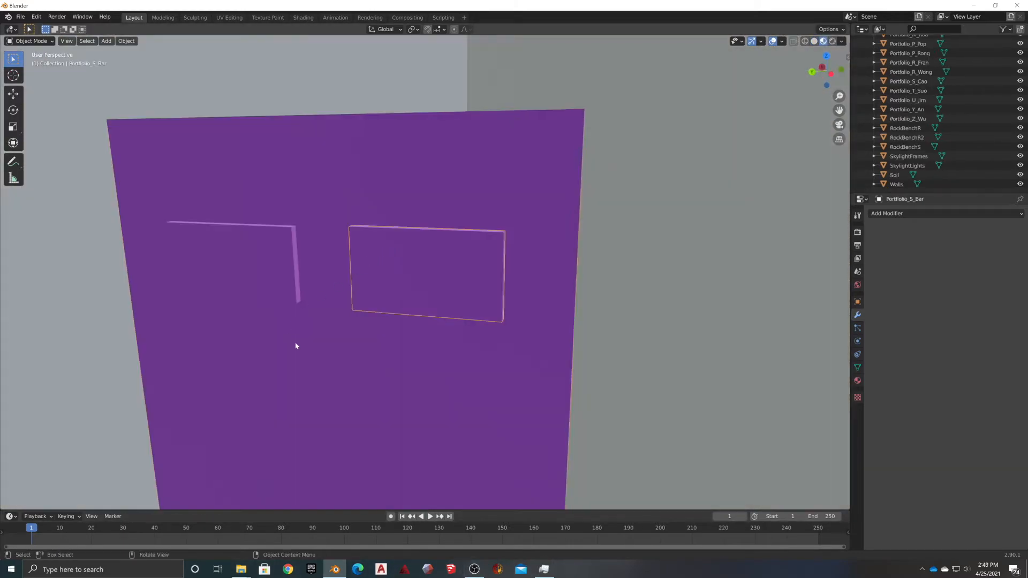
# Put Portfolio_S_Bar into Edit Mode and switch to the UV Editing workspace
pyautogui.scroll(10, 904, 133)
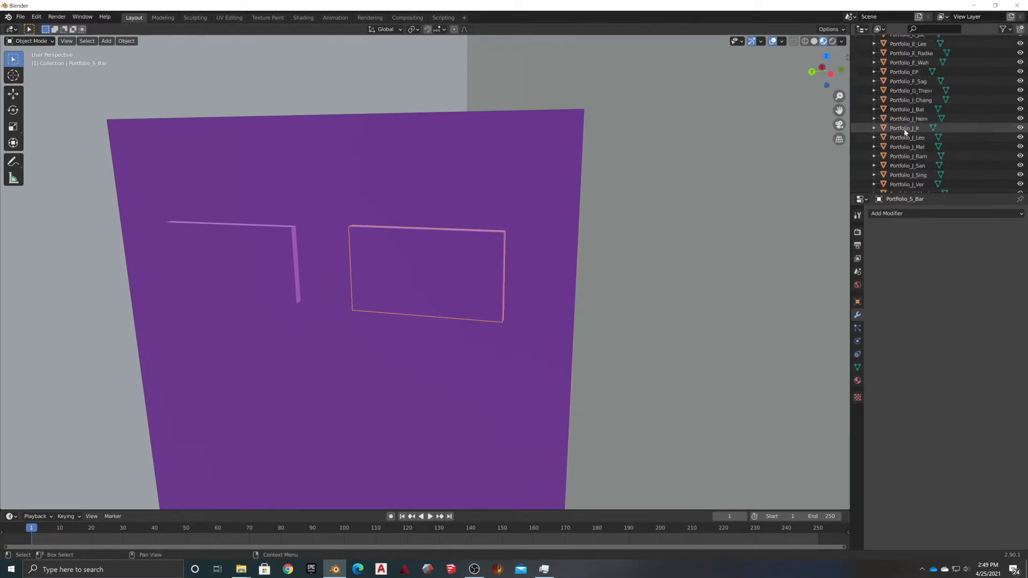
pyautogui.scroll(8, 899, 146)
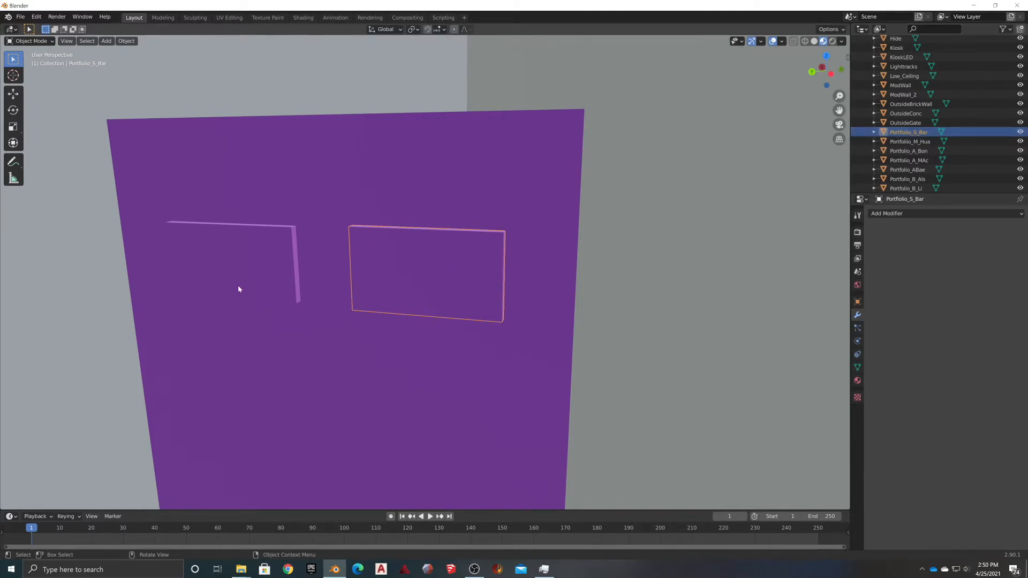
pyautogui.click(45, 42)
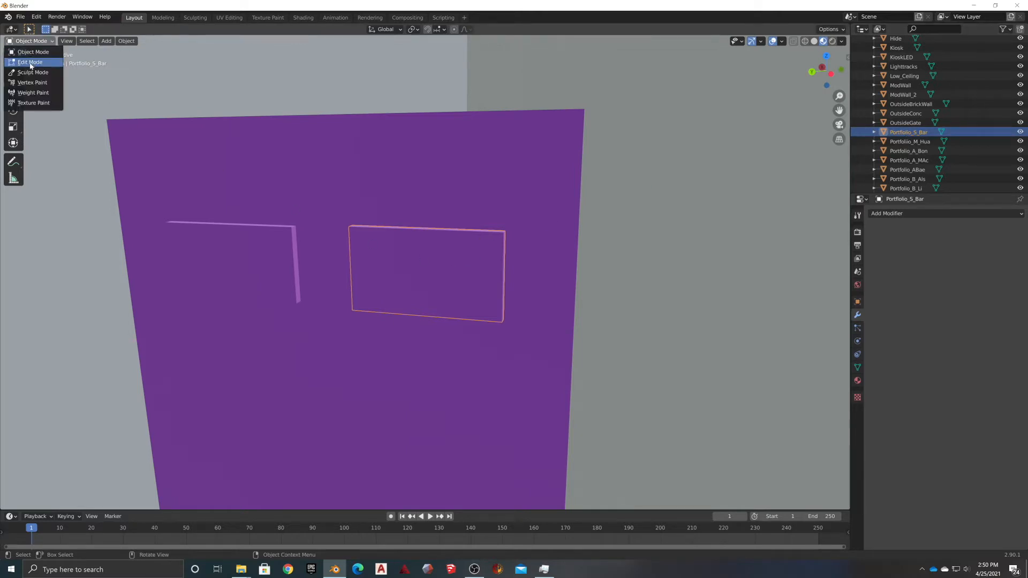
pyautogui.click(30, 62)
pyautogui.click(229, 17)
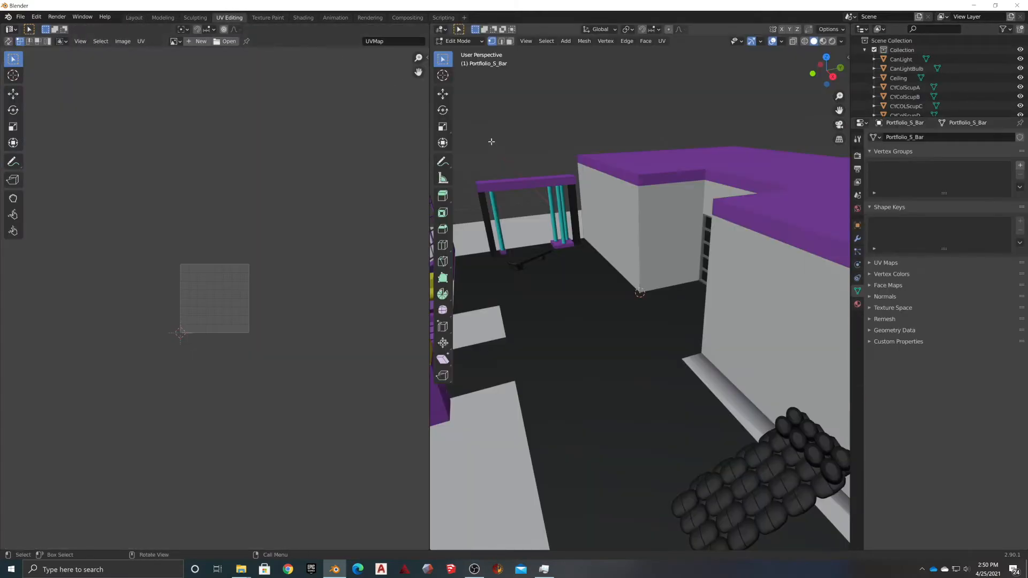
# Return the panel to Object Mode and orbit the view to face it frontally
pyautogui.click(458, 41)
pyautogui.scroll(-10, 912, 81)
pyautogui.moveTo(568, 134); pyautogui.dragTo(522, 377, button='middle')
pyautogui.press('Tab')
pyautogui.scroll(6, 522, 377)
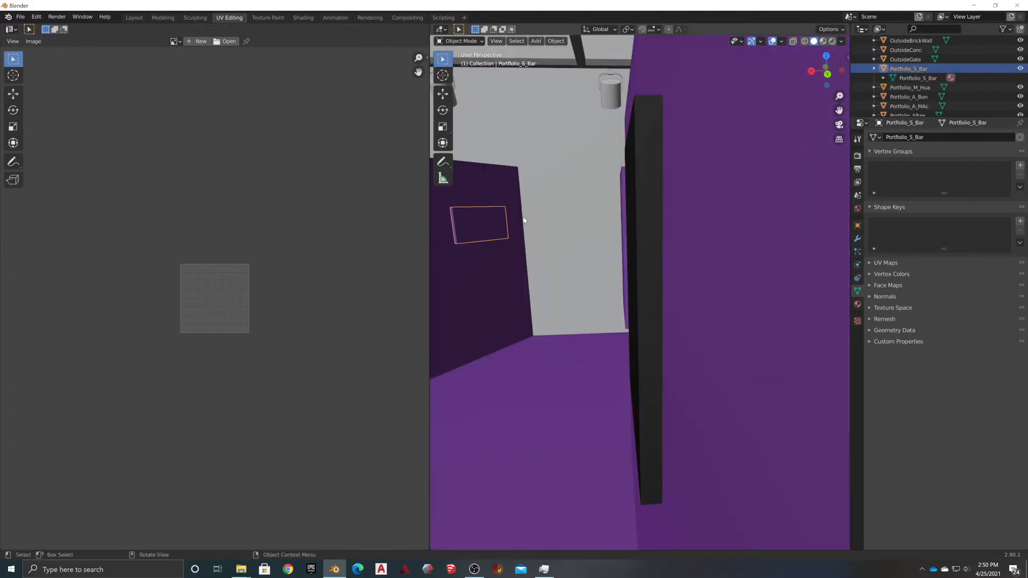
pyautogui.scroll(4, 482, 221)
pyautogui.scroll(1, 548, 222)
pyautogui.moveTo(620, 230); pyautogui.dragTo(651, 220, button='middle')
pyautogui.scroll(-3, 680, 214)
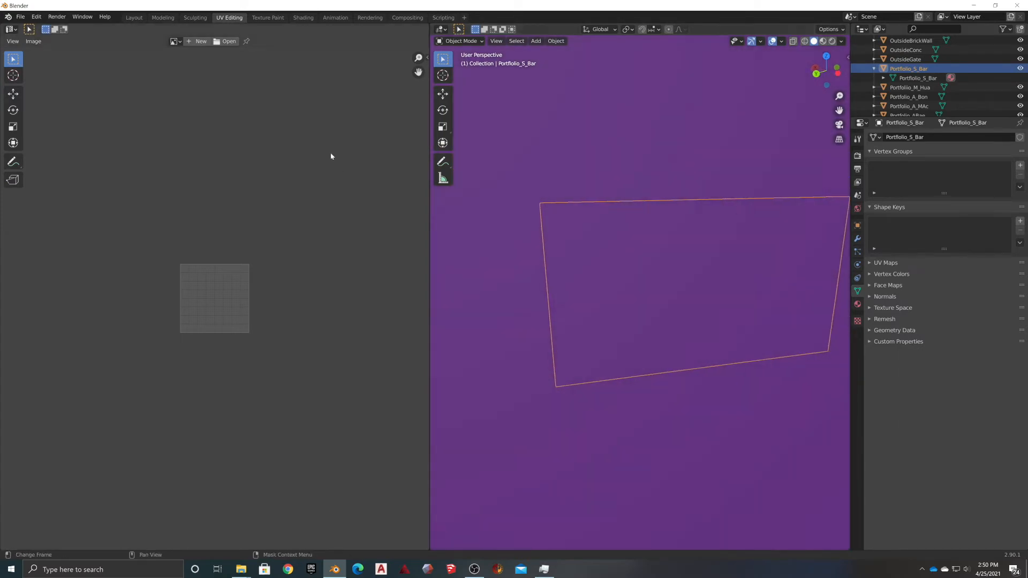
# Create a new black image sized 2048 × 2048 in the UV editor
pyautogui.click(192, 42)
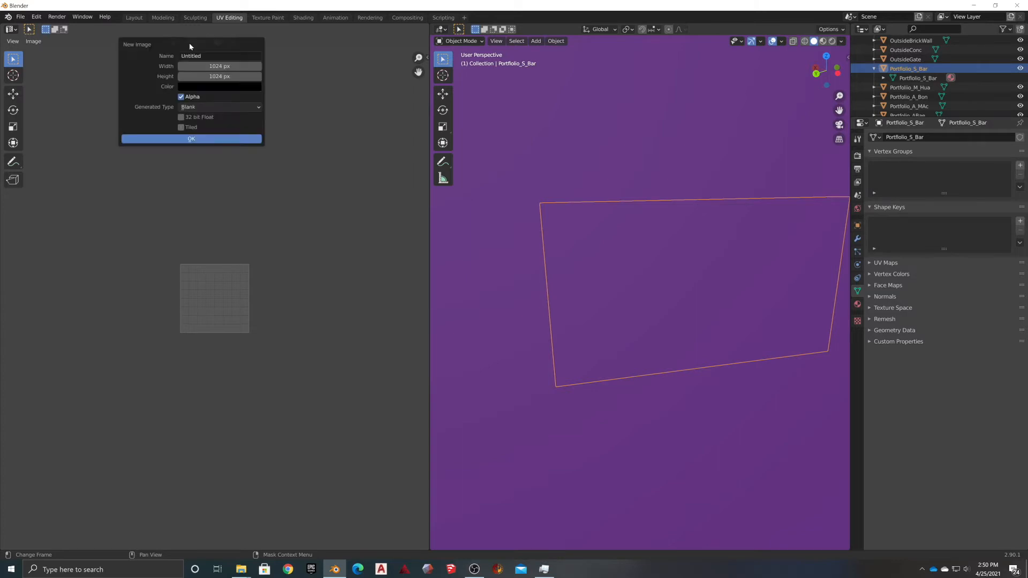
pyautogui.click(213, 66)
pyautogui.write('2048')
pyautogui.press('Tab')
pyautogui.write('2')
pyautogui.press('BackSpace')
pyautogui.press('BackSpace')
pyautogui.press('BackSpace')
pyautogui.write('20')
pyautogui.press('Tab')
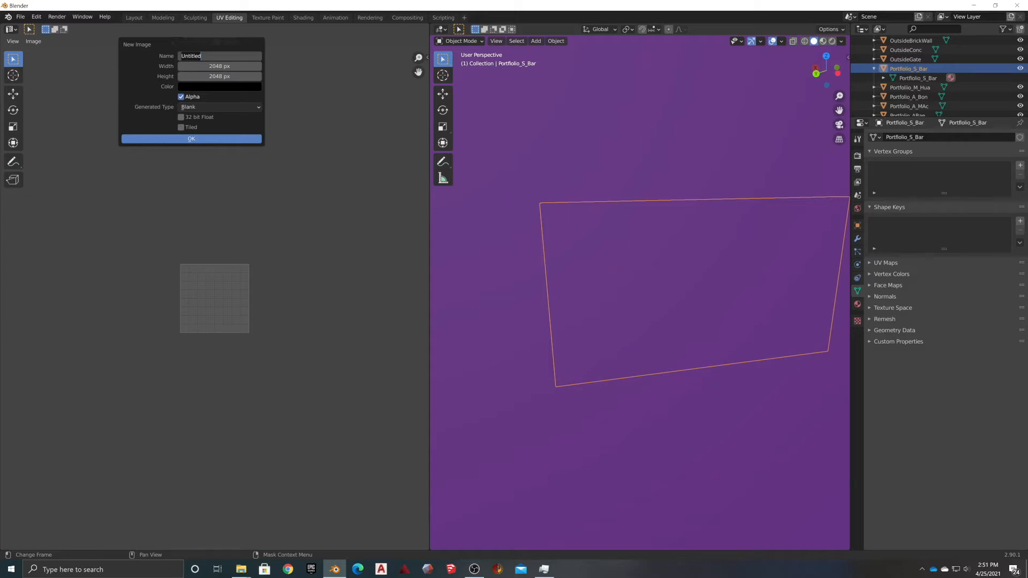
pyautogui.click(206, 140)
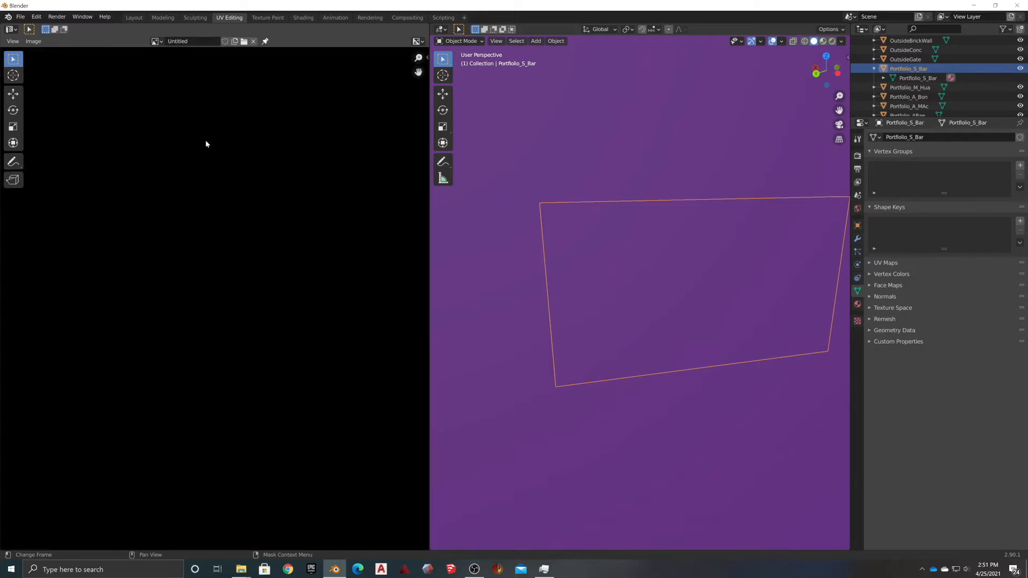
# Unwrap the panel in Edit Mode with Smart UV Project
pyautogui.scroll(2, 188, 283)
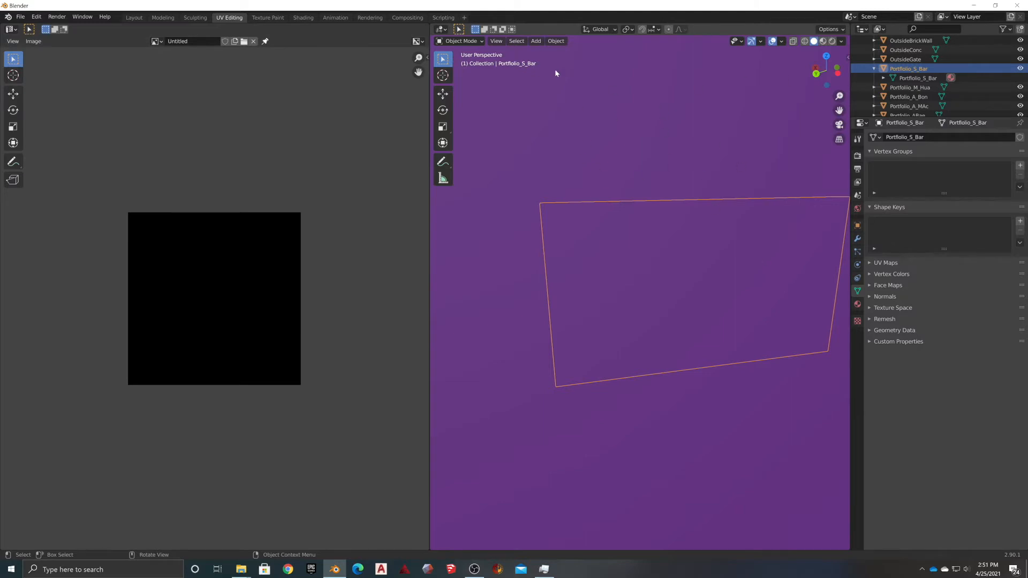
pyautogui.click(459, 41)
pyautogui.click(455, 62)
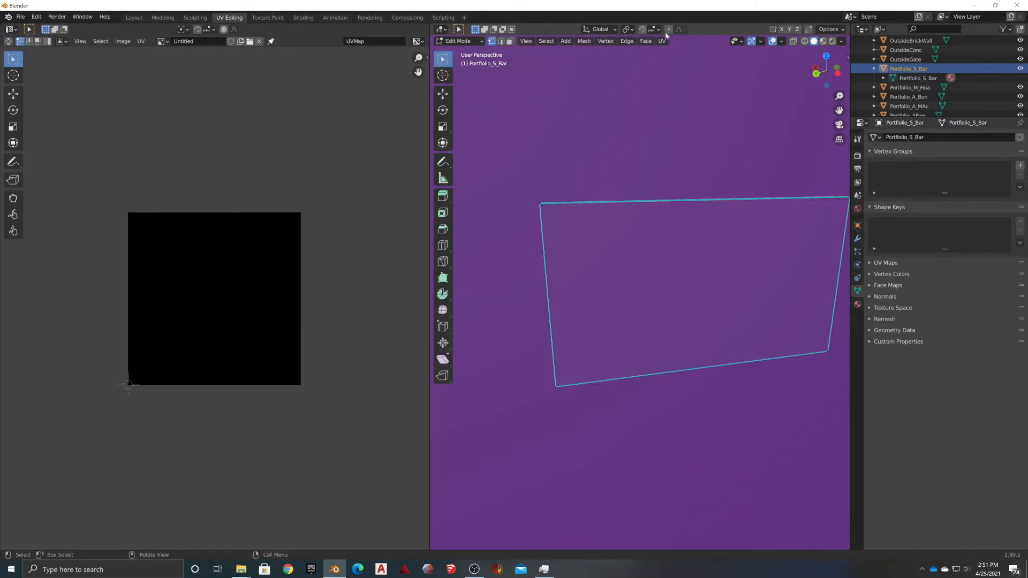
pyautogui.click(662, 42)
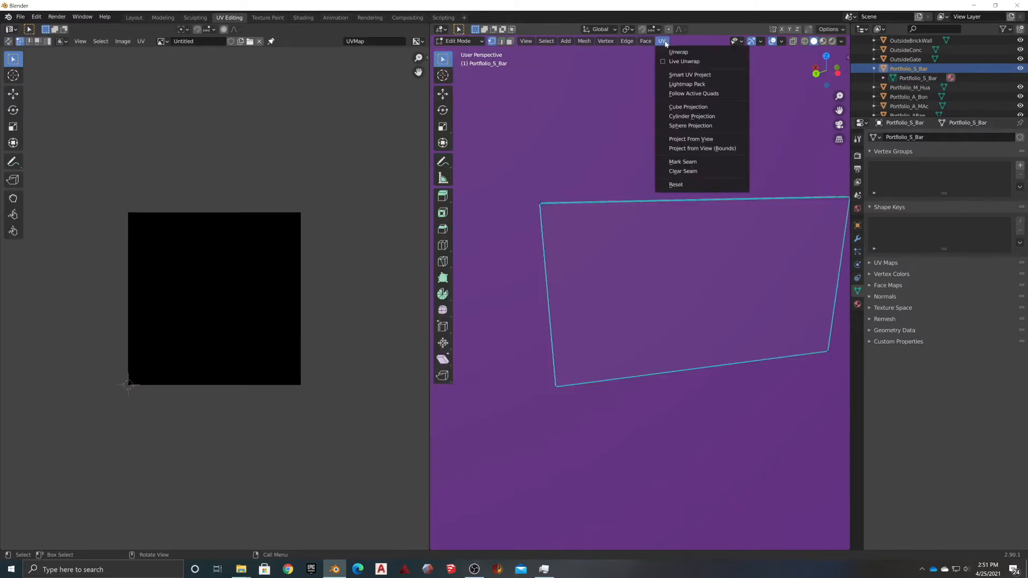
pyautogui.click(685, 76)
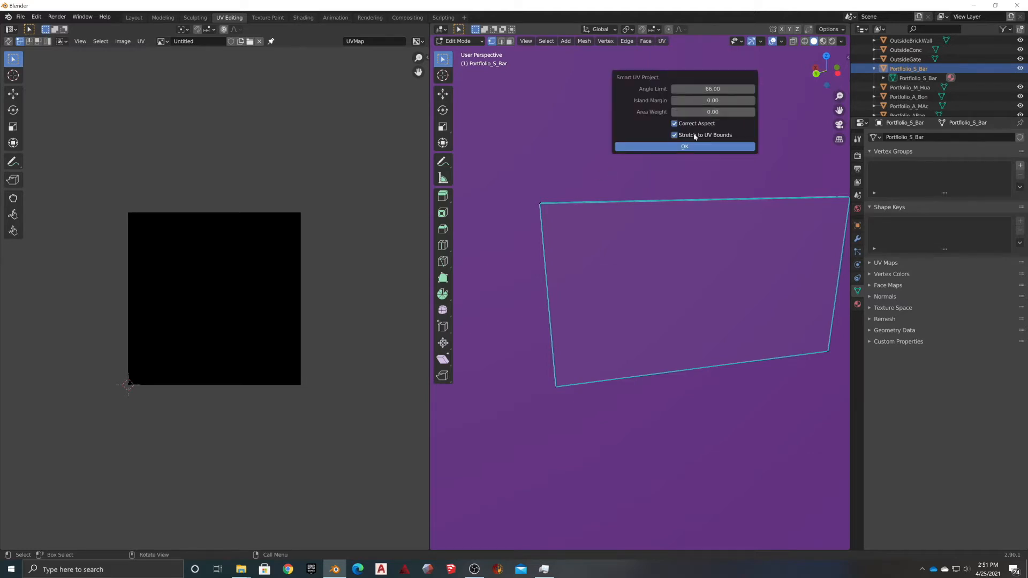
pyautogui.click(682, 146)
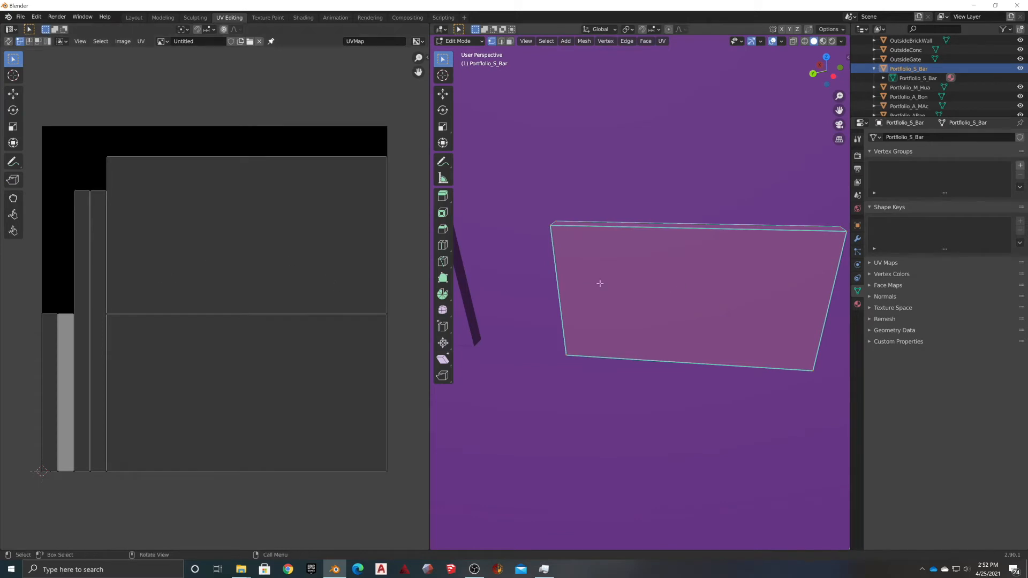
pyautogui.scroll(-2, 616, 280)
pyautogui.moveTo(611, 267); pyautogui.dragTo(616, 268, button='middle')
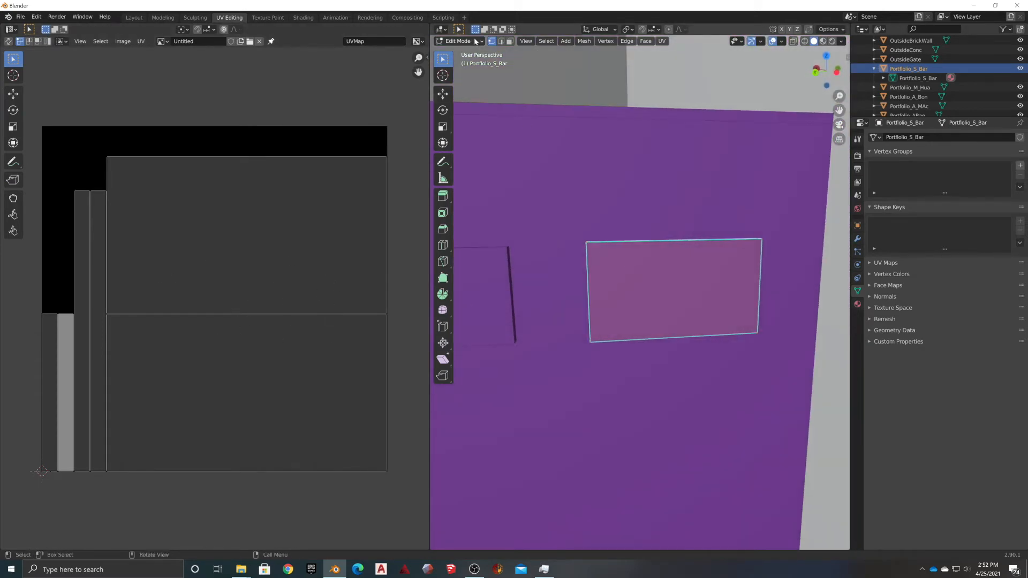
pyautogui.click(510, 41)
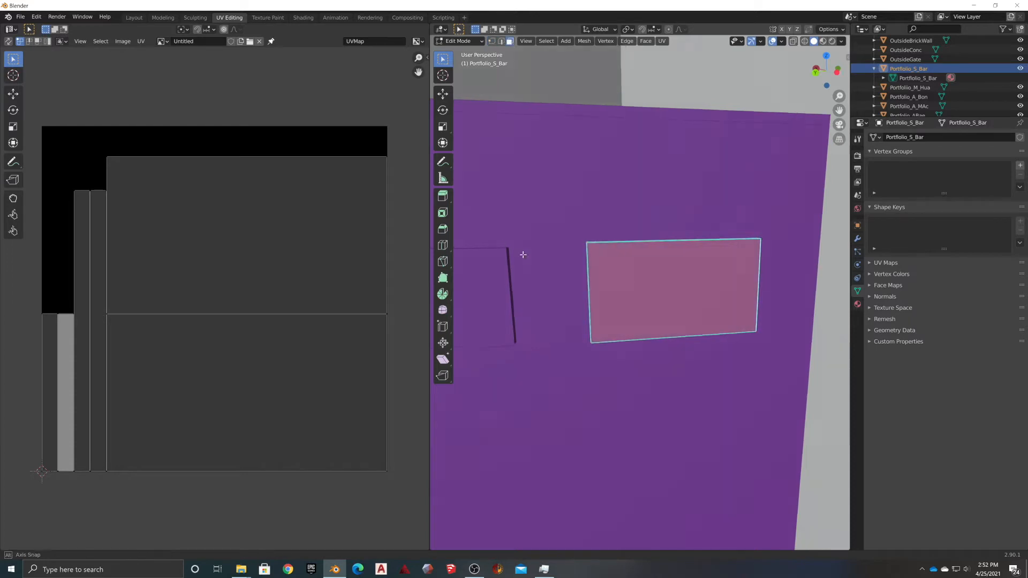
pyautogui.moveTo(515, 253); pyautogui.dragTo(624, 275, button='middle')
pyautogui.click(674, 272)
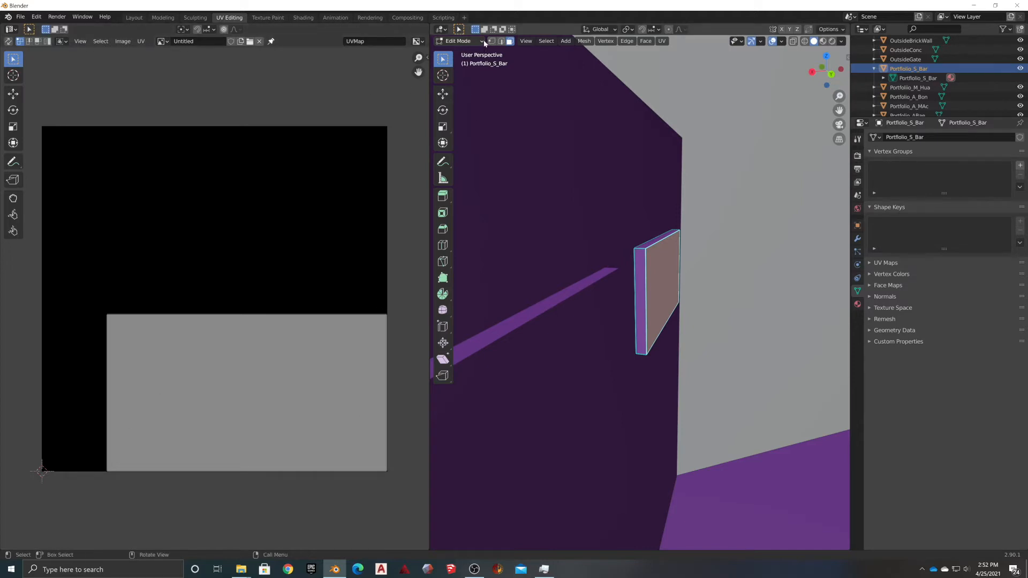
pyautogui.press('a')
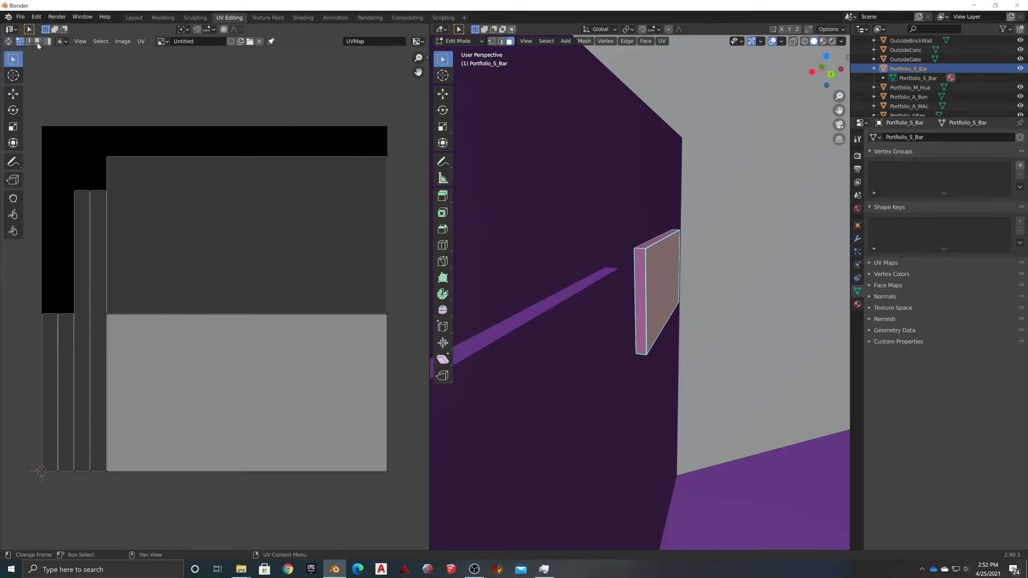
# Export the UV layout as Portfolio_S_Bar.png into the Materials folder, then minimize Blender
pyautogui.click(141, 41)
pyautogui.click(152, 287)
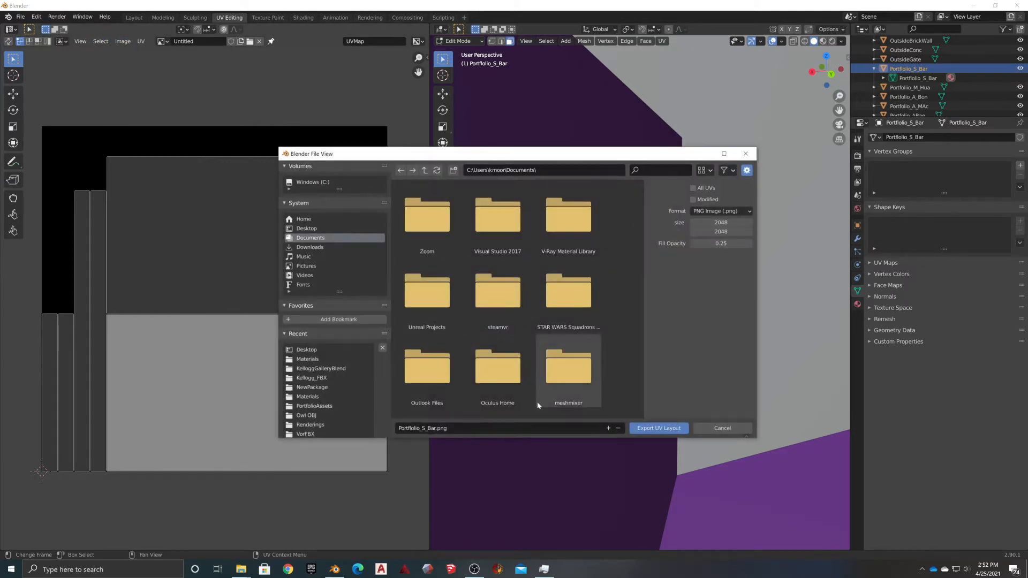
pyautogui.click(308, 360)
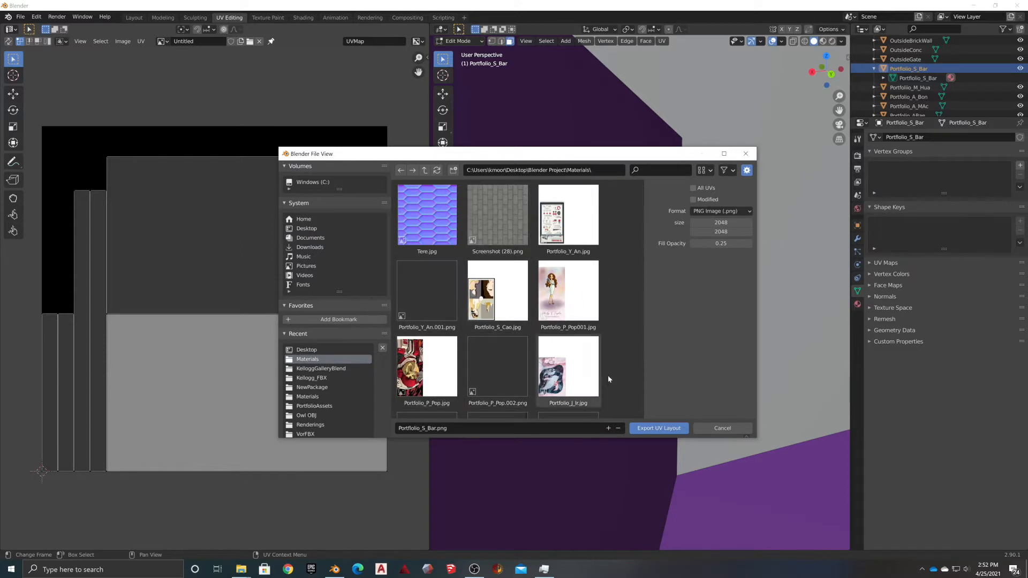
pyautogui.click(659, 429)
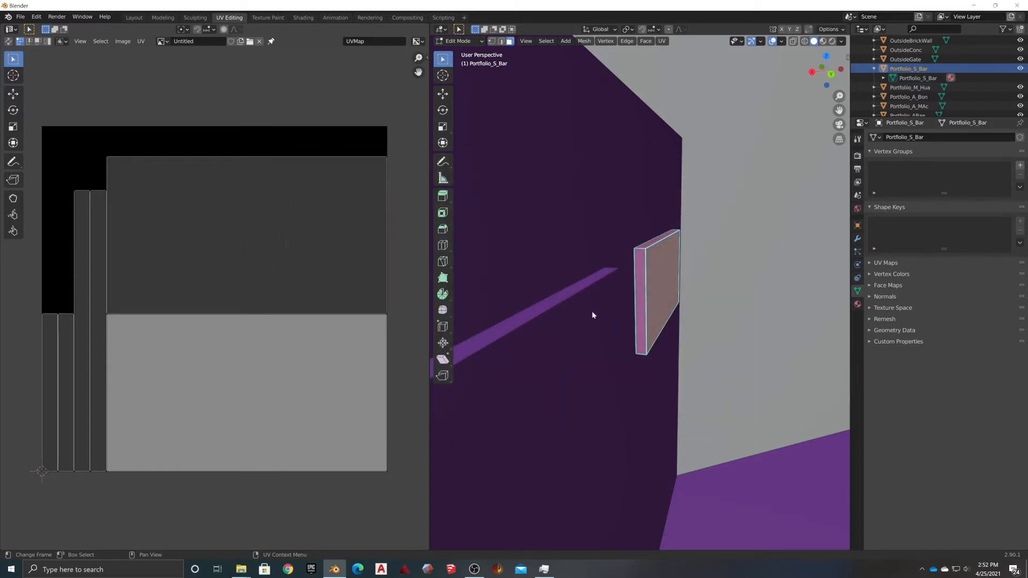
pyautogui.click(973, 6)
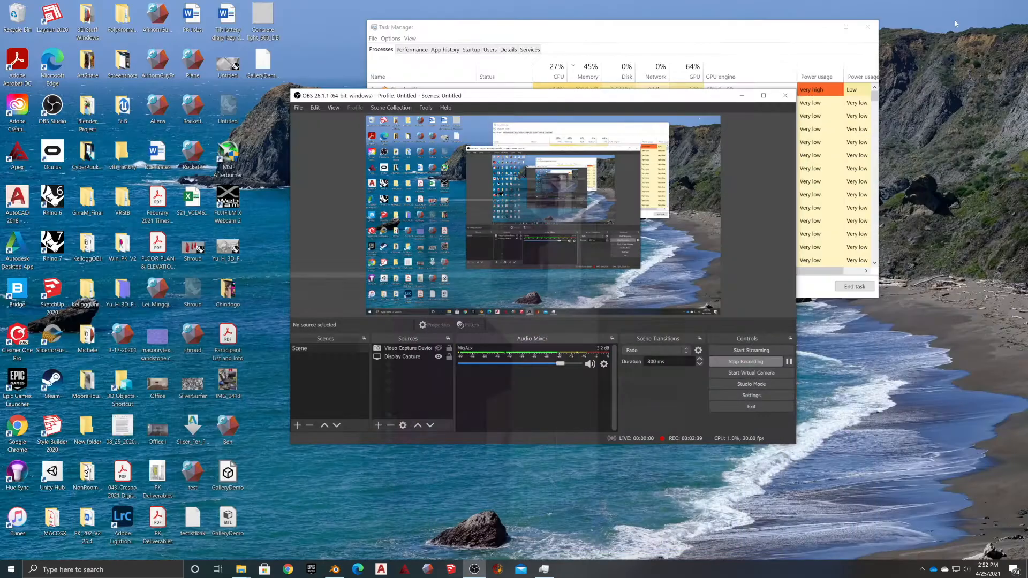
# Open Portfolio_S_Bar.png from the Materials folder with Adobe Photoshop 2020
pyautogui.moveTo(241, 568)
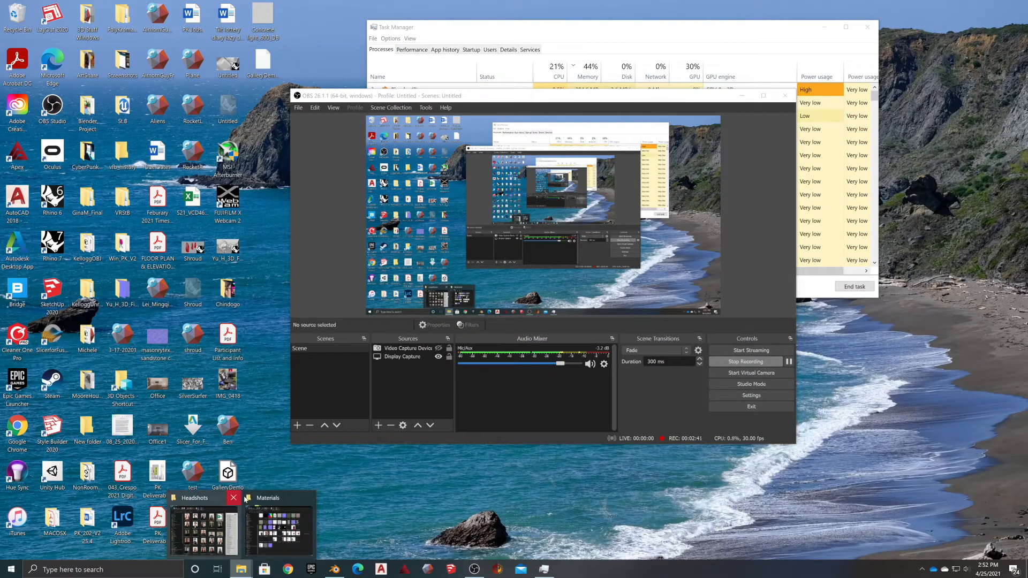
pyautogui.click(278, 528)
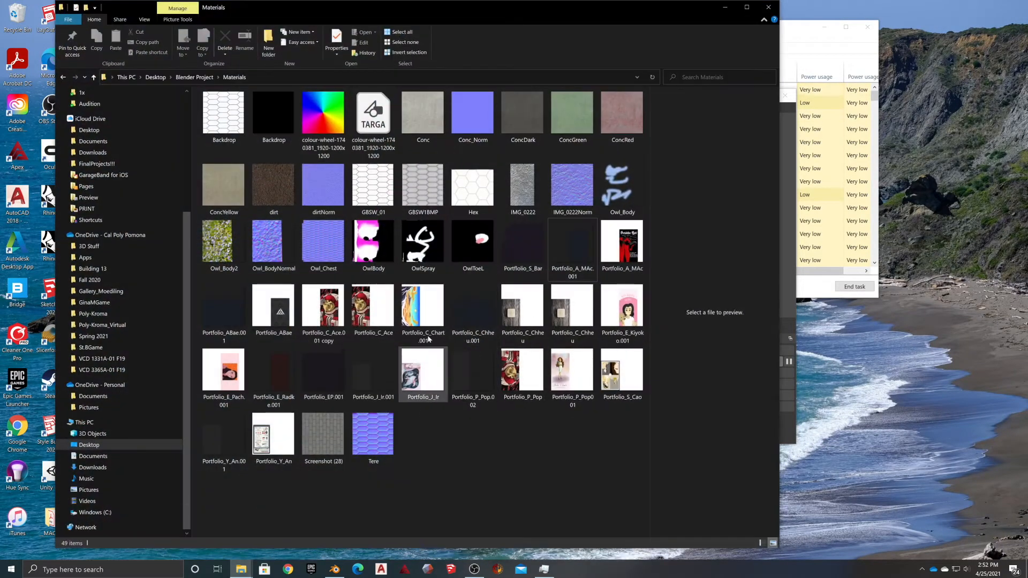
pyautogui.rightClick(530, 240)
pyautogui.moveTo(583, 433)
pyautogui.click(682, 441)
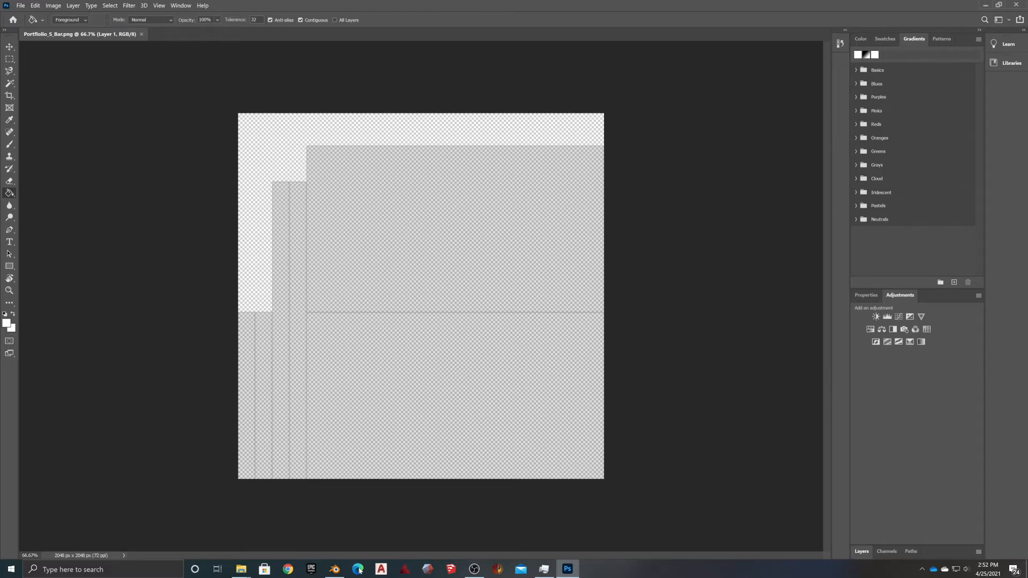
# In File Explorer, go to Poly-Kroma > PK 2021 > PK_Virtual_Files > PortfolioAssets > Plackard
pyautogui.moveTo(241, 567)
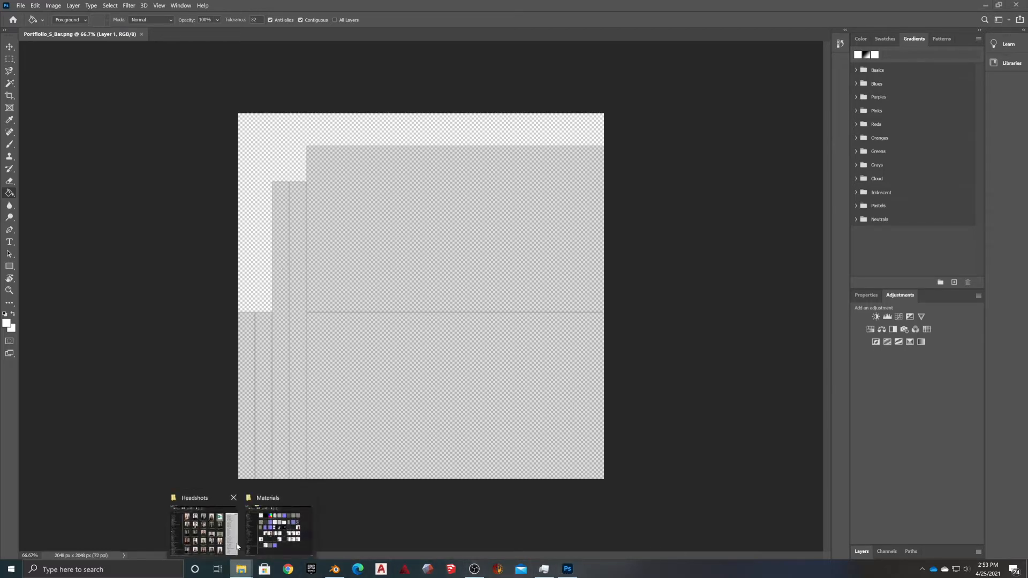
pyautogui.click(237, 546)
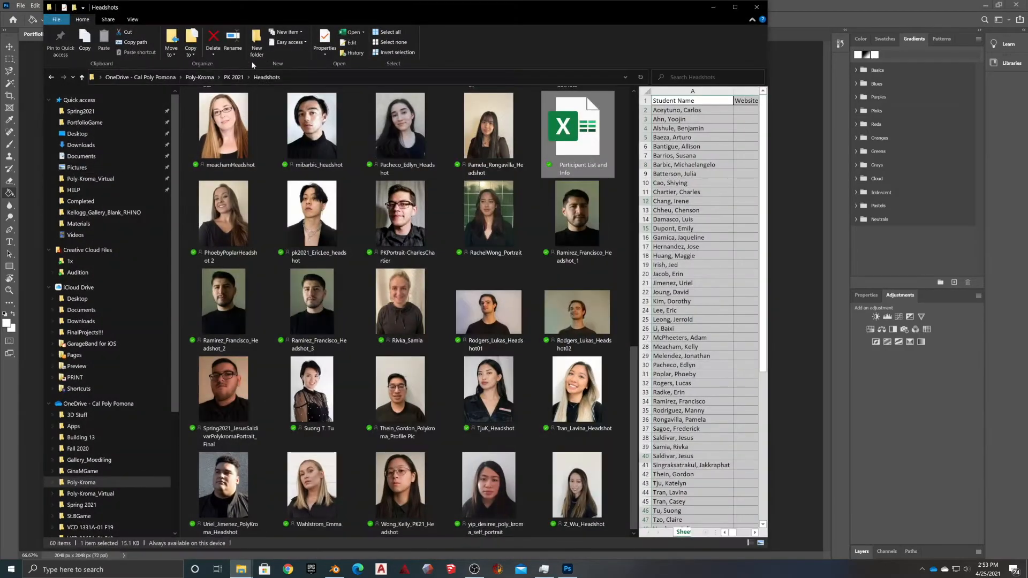
pyautogui.click(200, 77)
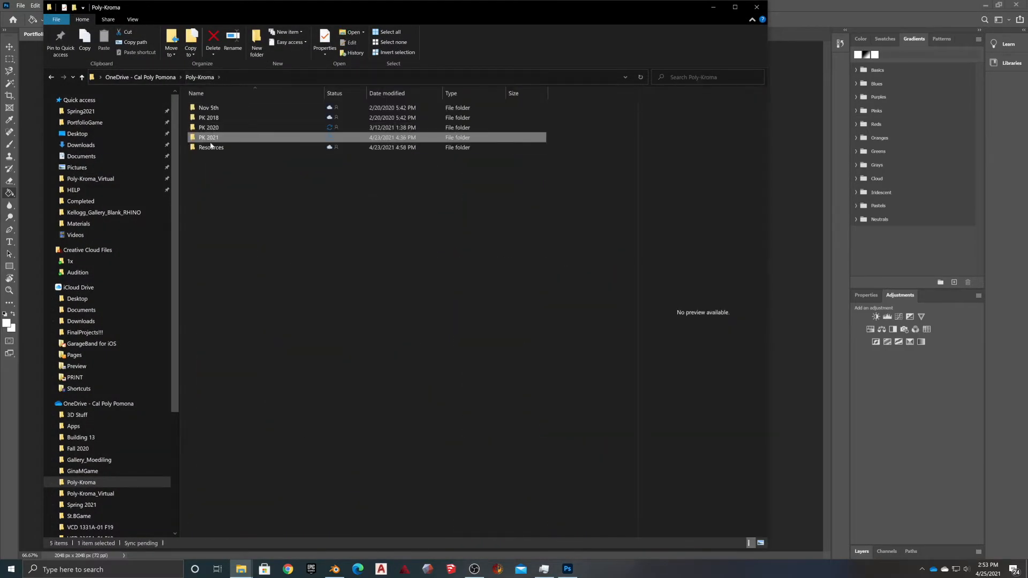
pyautogui.doubleClick(211, 147)
pyautogui.click(200, 77)
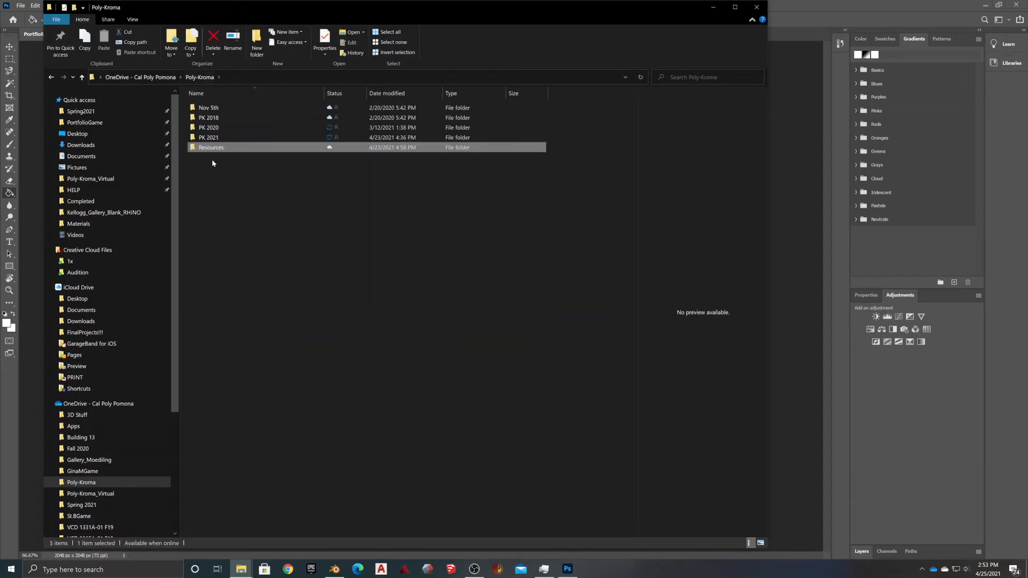
pyautogui.doubleClick(208, 137)
pyautogui.doubleClick(223, 229)
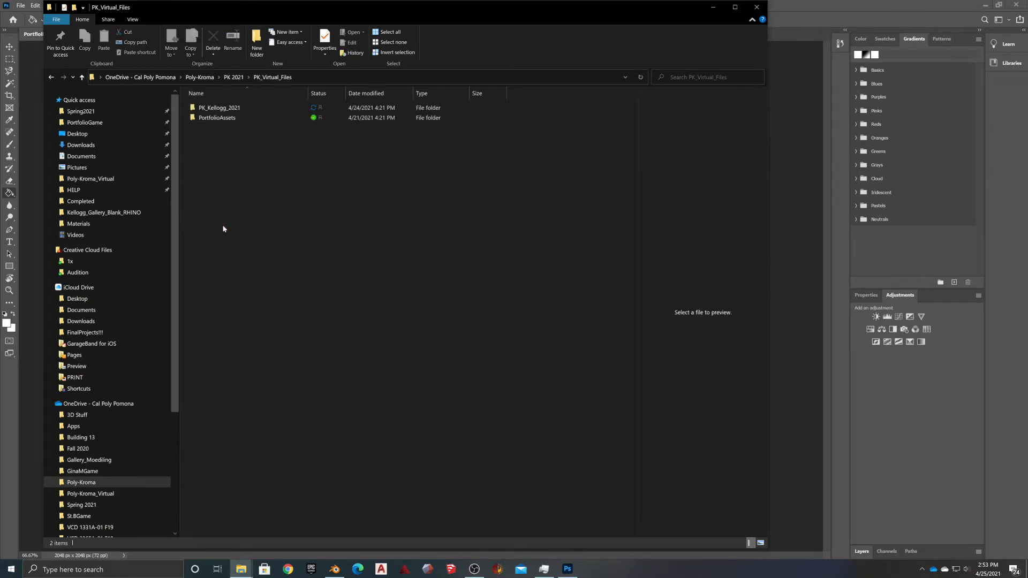
pyautogui.doubleClick(213, 118)
pyautogui.click(211, 119)
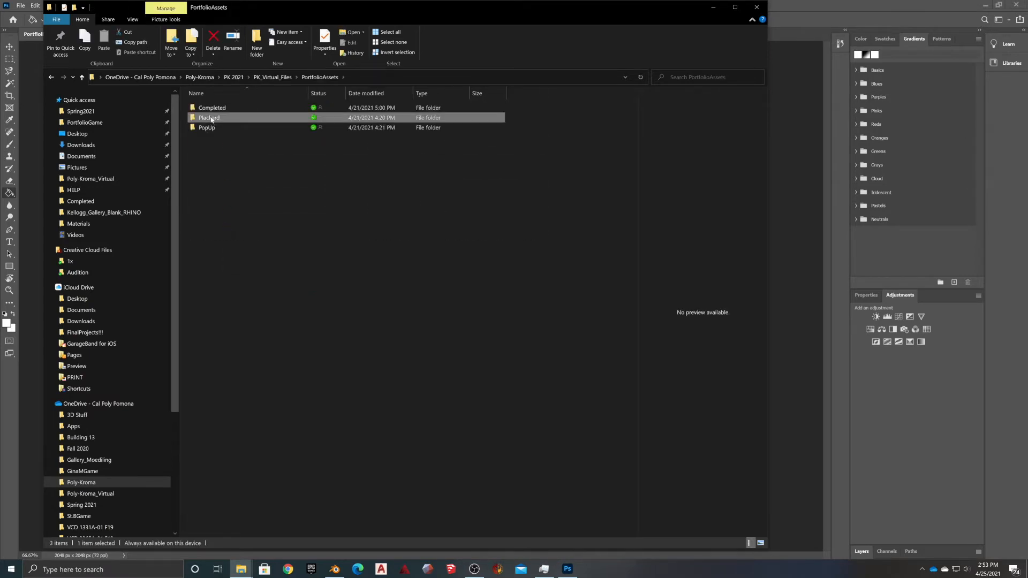
pyautogui.doubleClick(211, 118)
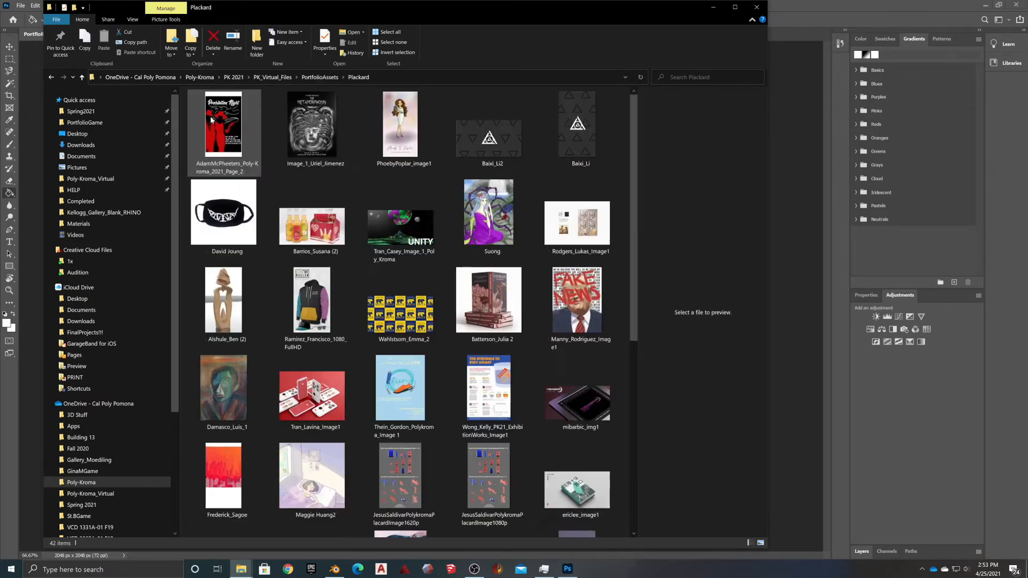
# Open the bottles-and-six-pack product photo in Adobe Photoshop 2020
pyautogui.click(307, 229)
pyautogui.rightClick(307, 215)
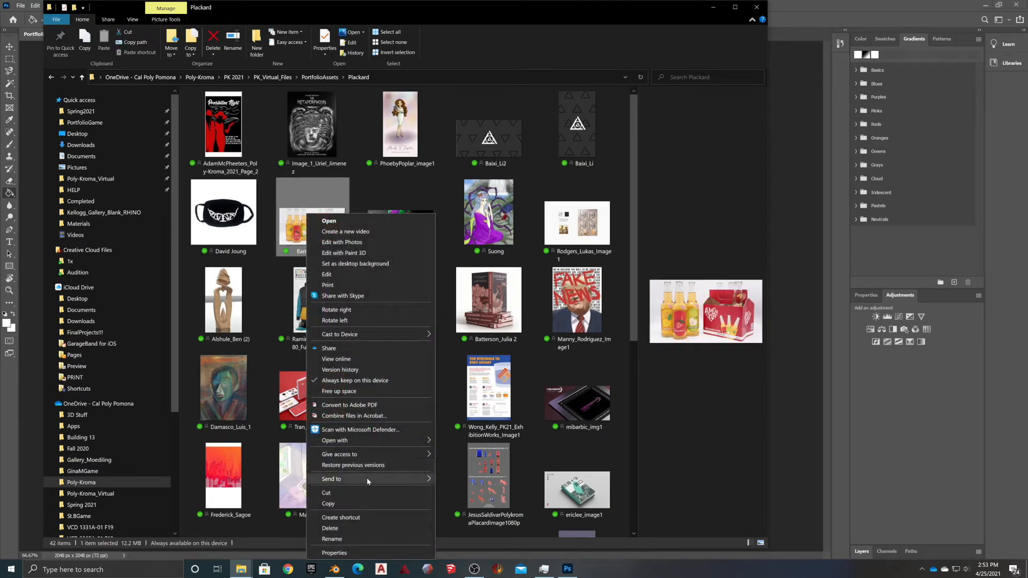
pyautogui.moveTo(368, 441)
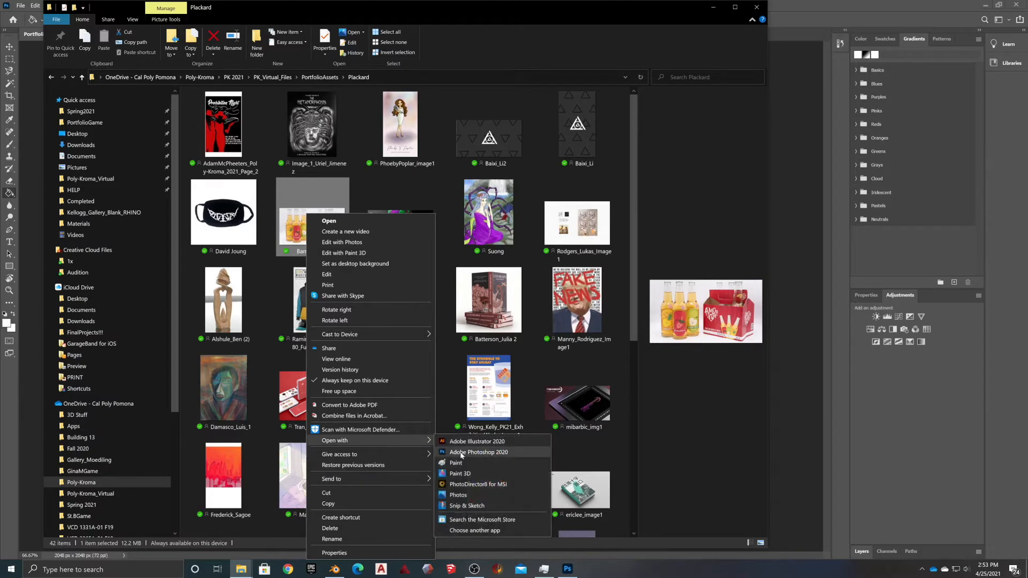
pyautogui.click(462, 453)
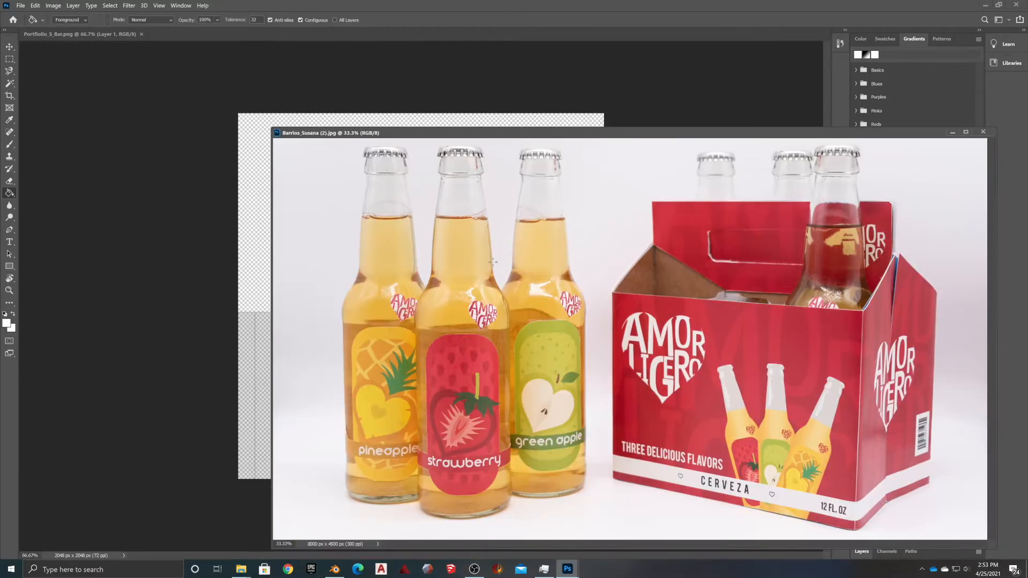
# Float the bottle photo in its own window and drag a copy onto the placard canvas
pyautogui.press('a')
pyautogui.moveTo(392, 133); pyautogui.dragTo(602, 86)
pyautogui.press('v')
pyautogui.moveTo(362, 373); pyautogui.dragTo(362, 373)
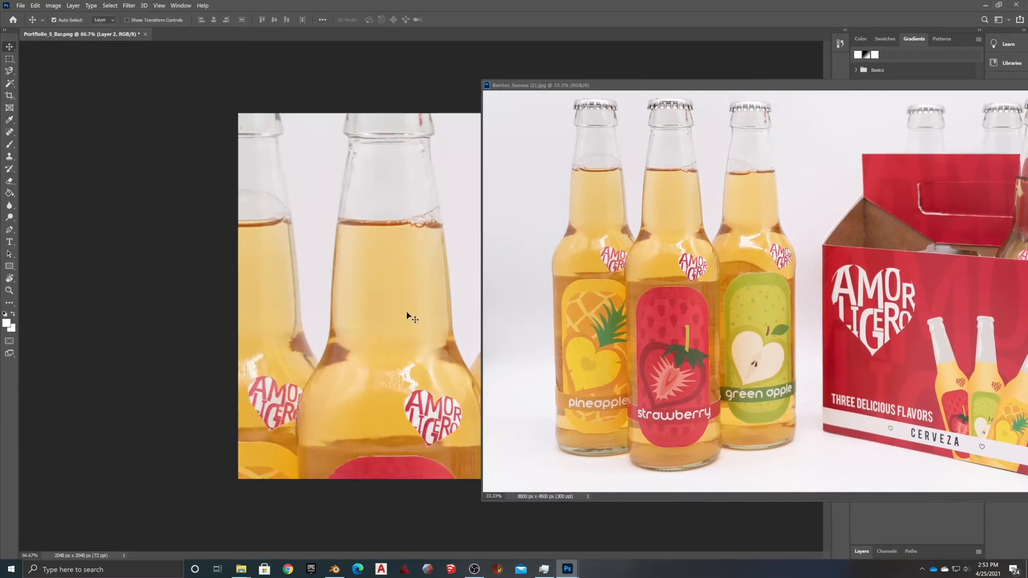
pyautogui.moveTo(615, 92); pyautogui.dragTo(824, 104)
# Undo the trial bottle-photo placement so the Portfolio_S_Bar canvas is empty again
pyautogui.click(556, 283)
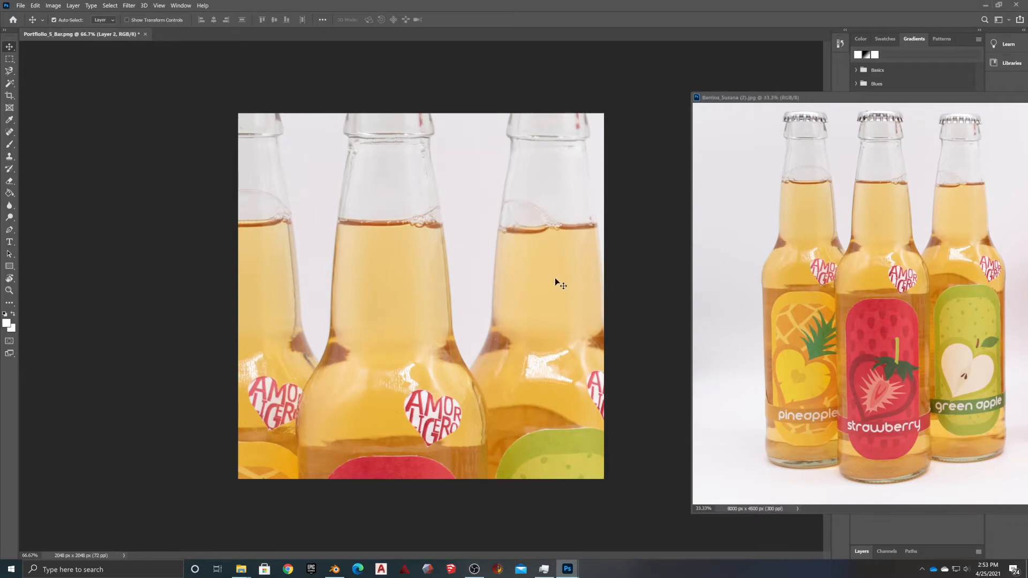
pyautogui.moveTo(465, 283); pyautogui.dragTo(452, 328)
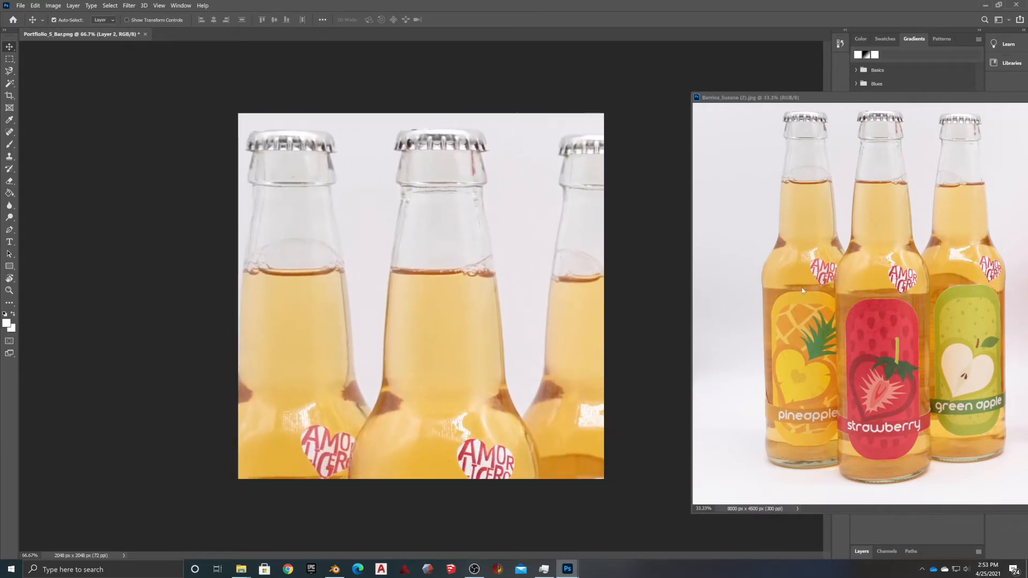
pyautogui.press('ctrl')
pyautogui.hotkey('ctrl', 'z')
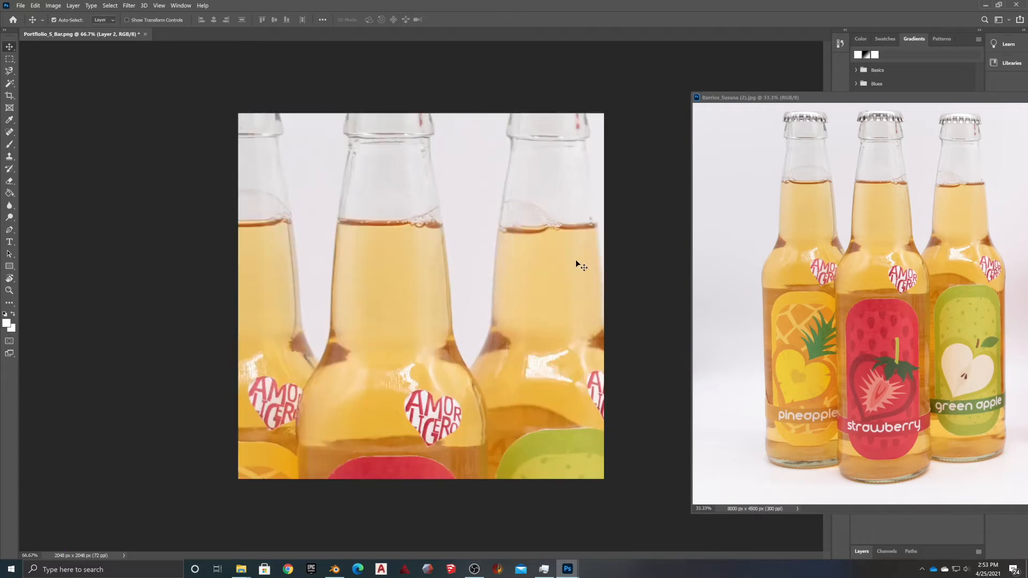
pyautogui.hotkey('ctrl', 'z')
pyautogui.click(778, 100)
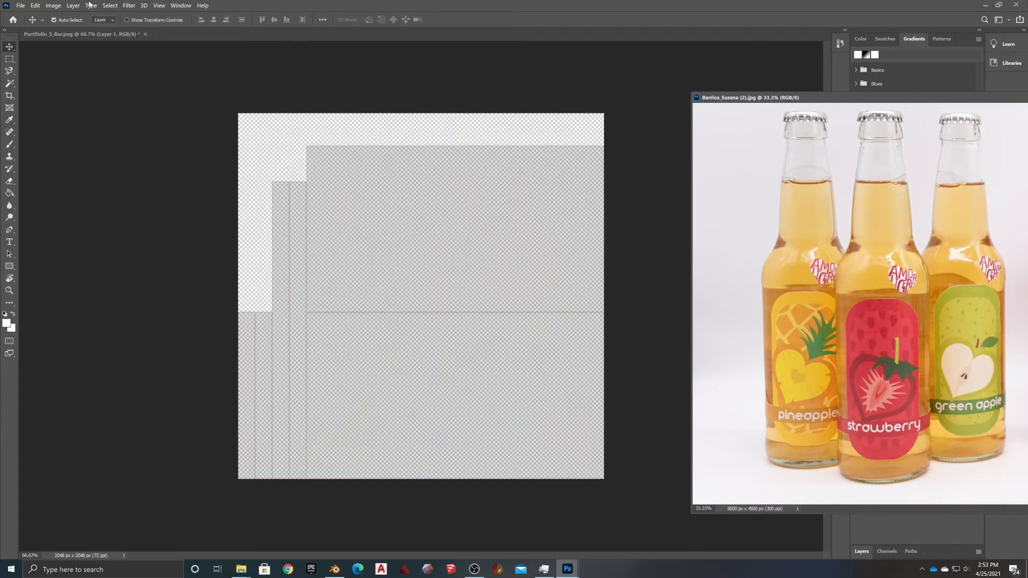
# Resize the bottle photo to a width of 2000 px with Image Size
pyautogui.click(53, 6)
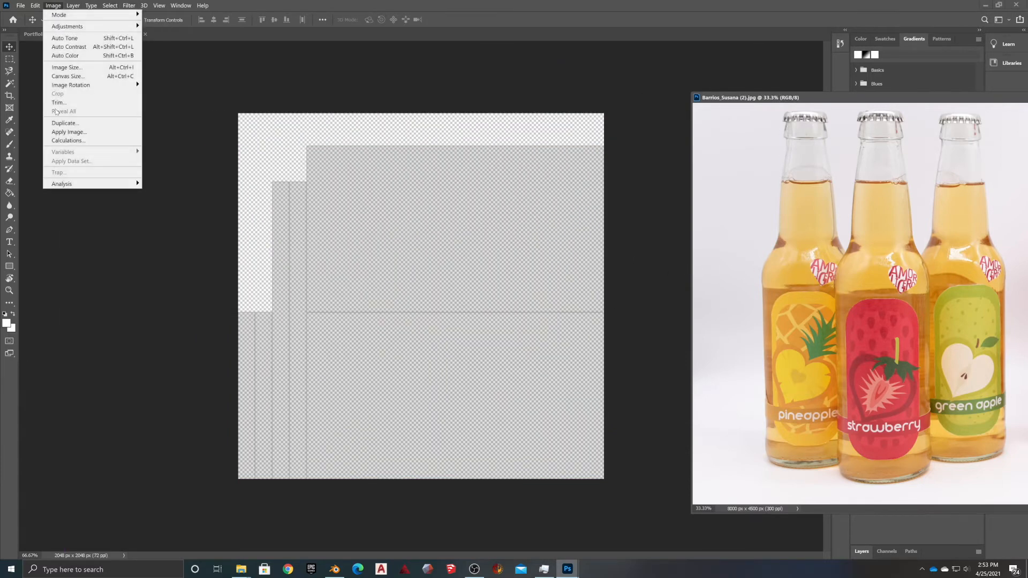
pyautogui.click(97, 67)
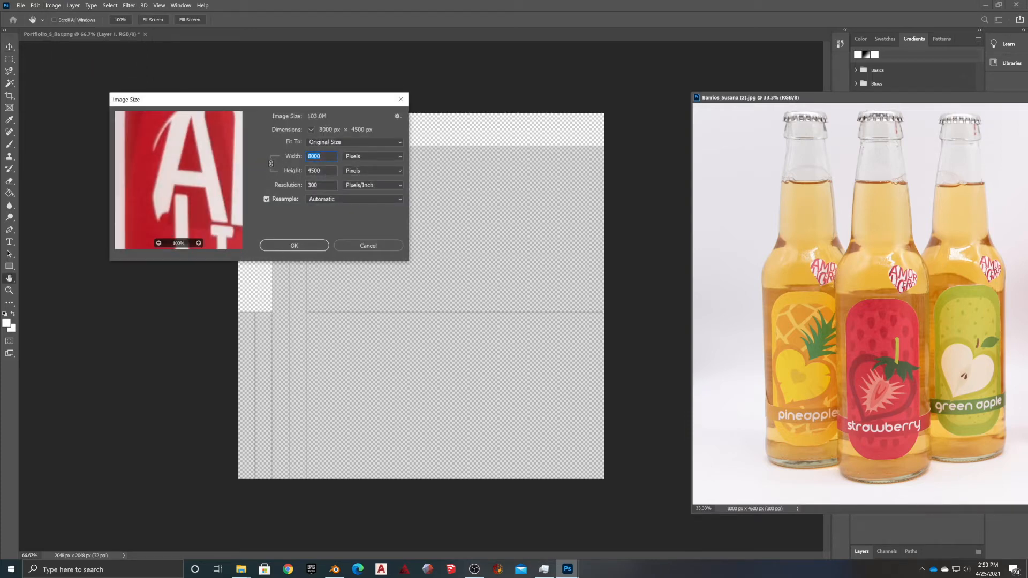
pyautogui.write('2000')
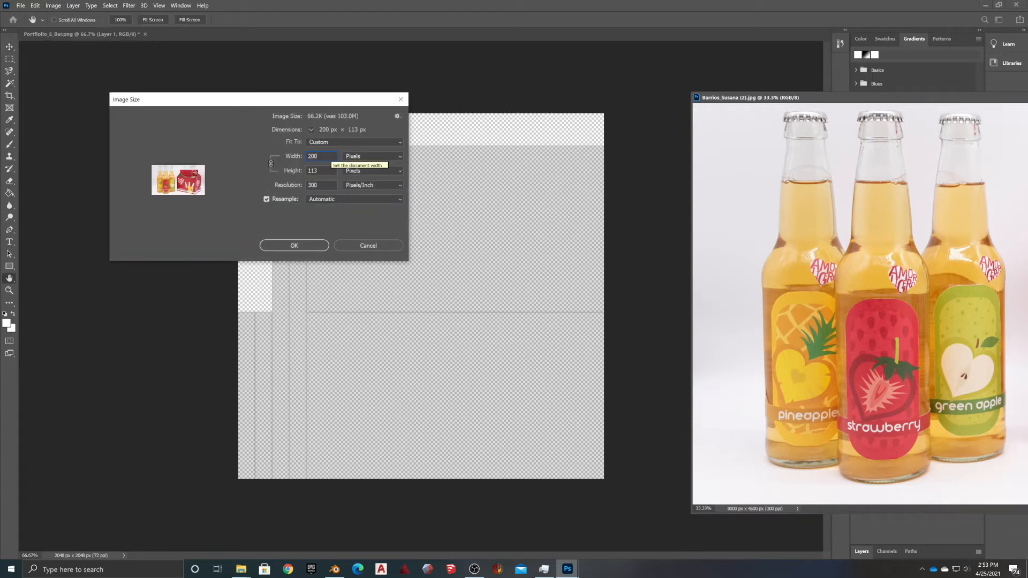
pyautogui.click(302, 247)
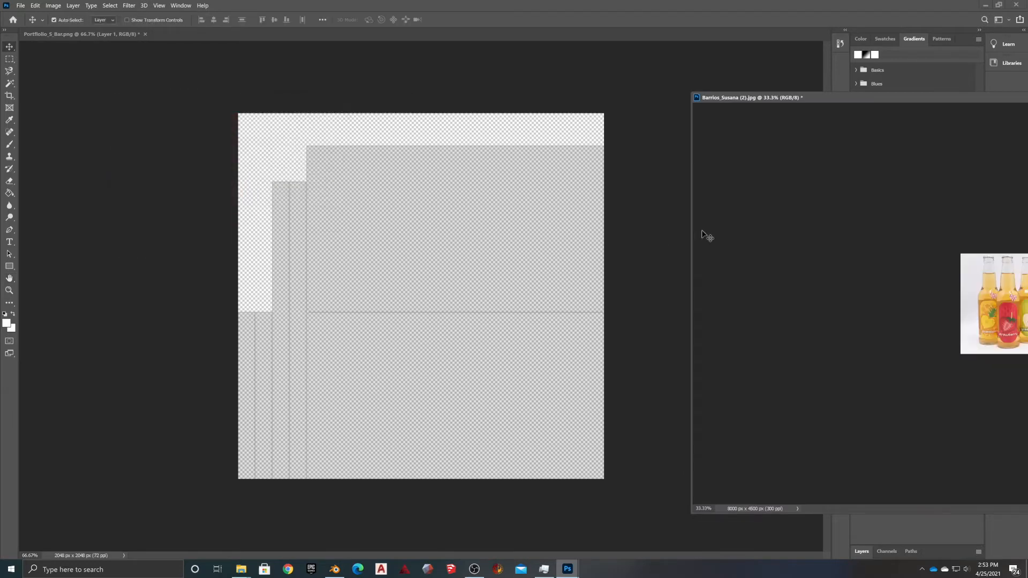
# Place the photo on the placard as Layer 2, scaled to about 80% in the lower right
pyautogui.moveTo(996, 279); pyautogui.dragTo(293, 248)
pyautogui.moveTo(390, 260); pyautogui.dragTo(419, 299)
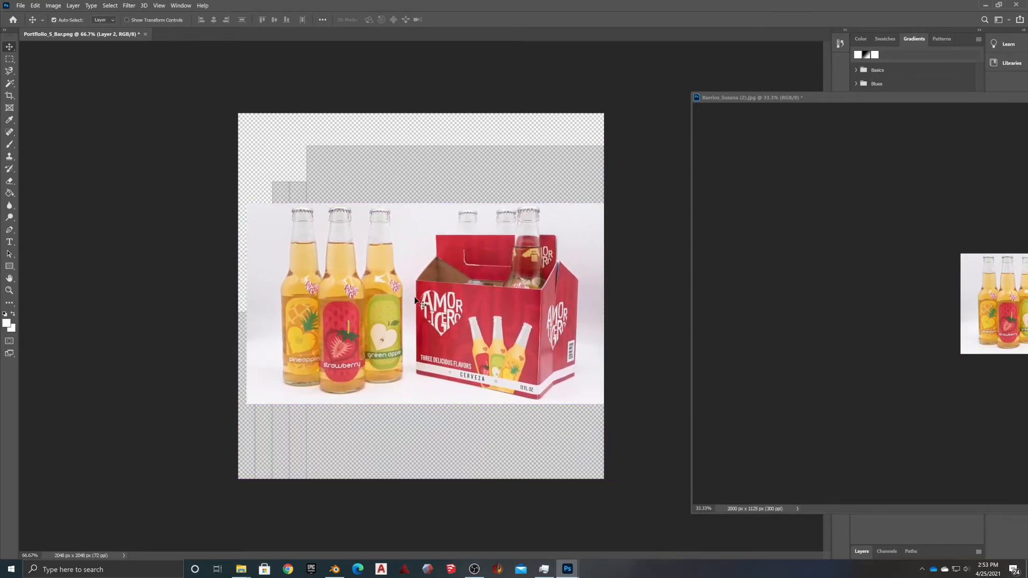
pyautogui.hotkey('ctrl', 't')
pyautogui.moveTo(355, 248); pyautogui.dragTo(418, 322)
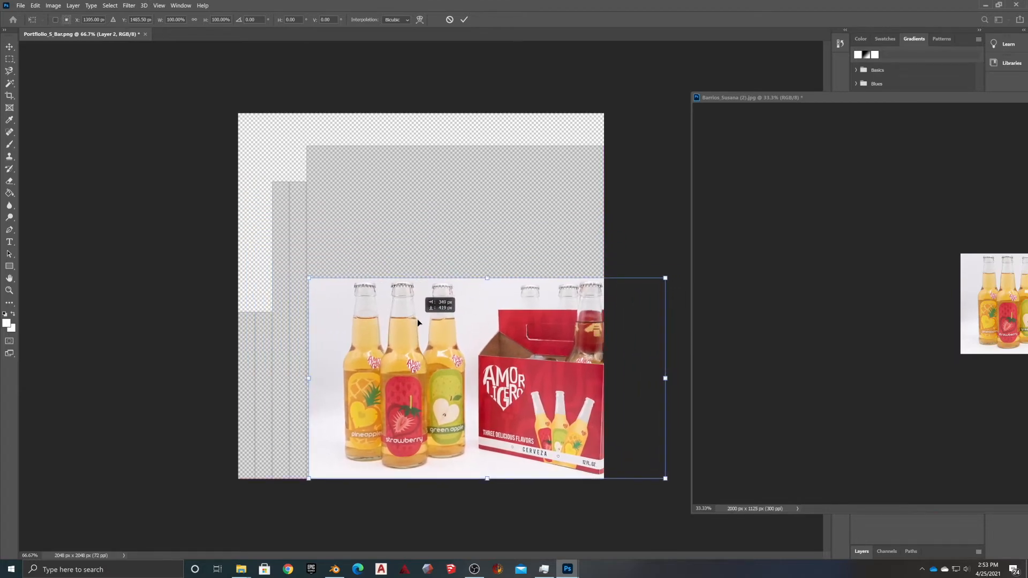
pyautogui.moveTo(665, 278); pyautogui.dragTo(604, 312)
pyautogui.moveTo(308, 313)
pyautogui.mouseDown()
pyautogui.moveTo(317, 313)
pyautogui.moveTo(307, 314)
pyautogui.mouseUp()
pyautogui.press('Return')
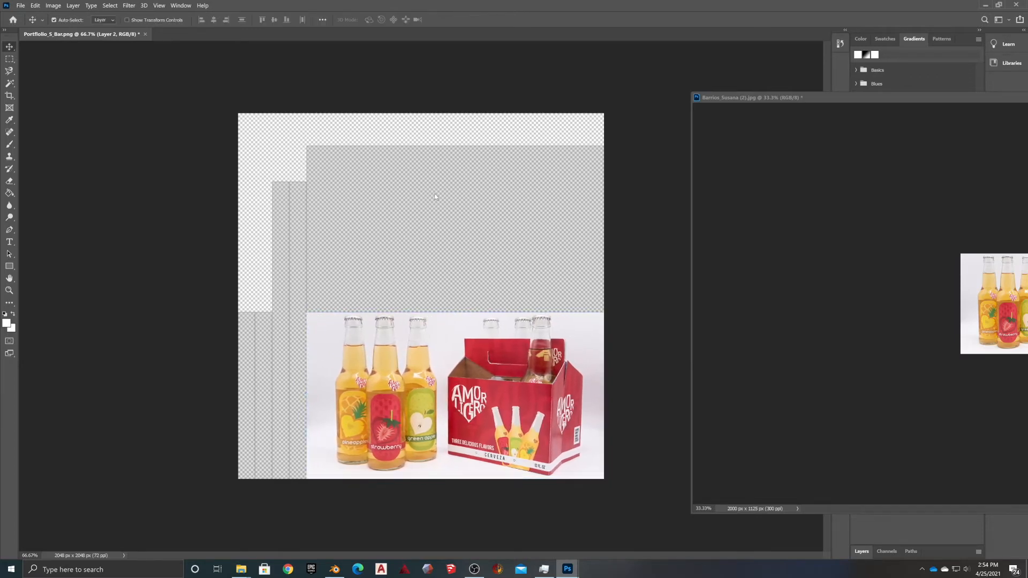
pyautogui.press('g')
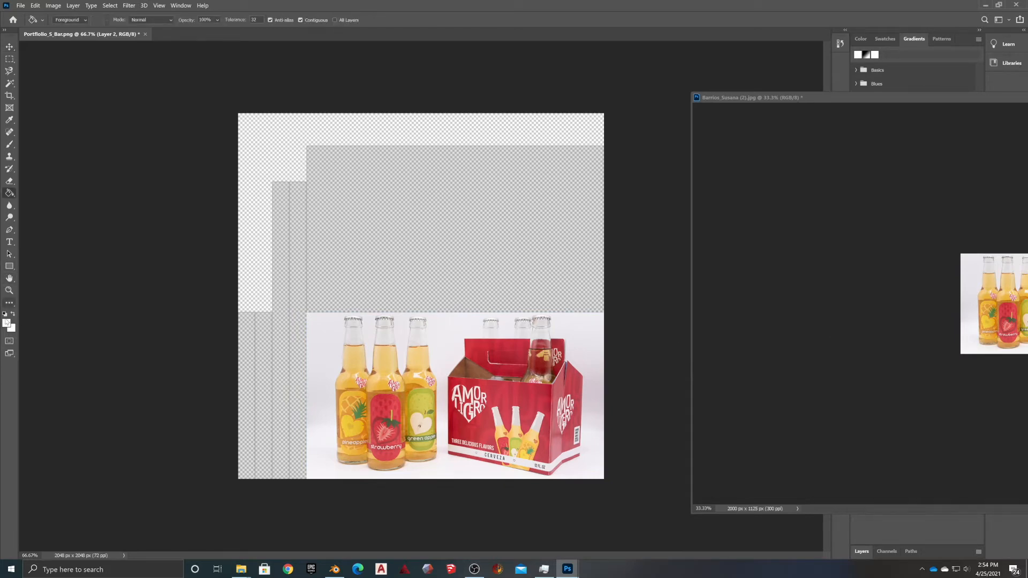
# Paint-bucket the placard's transparent area white, then close the bottle photo, answering No to saving
pyautogui.click(369, 208)
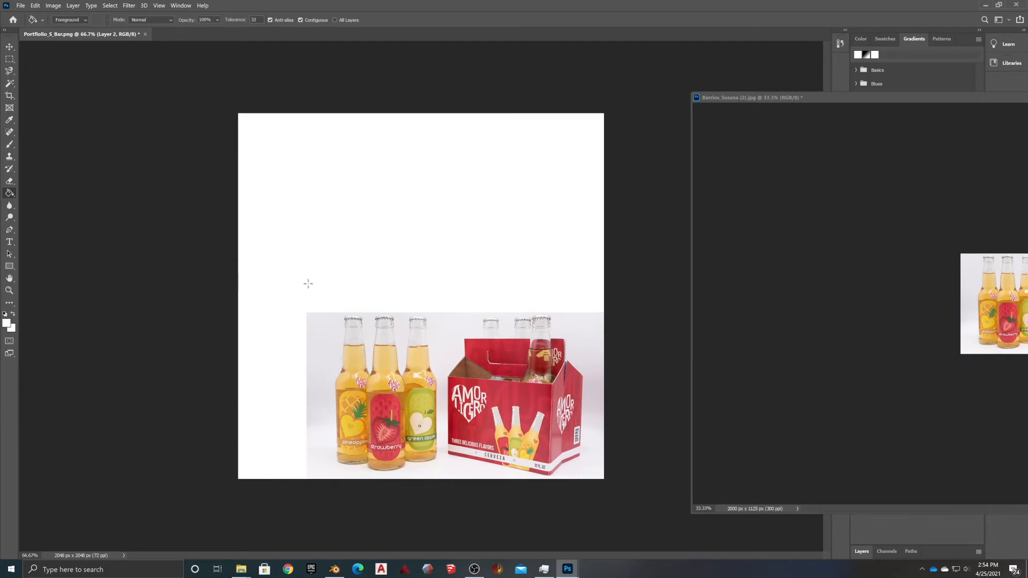
pyautogui.moveTo(766, 101); pyautogui.dragTo(359, 71)
pyautogui.click(996, 74)
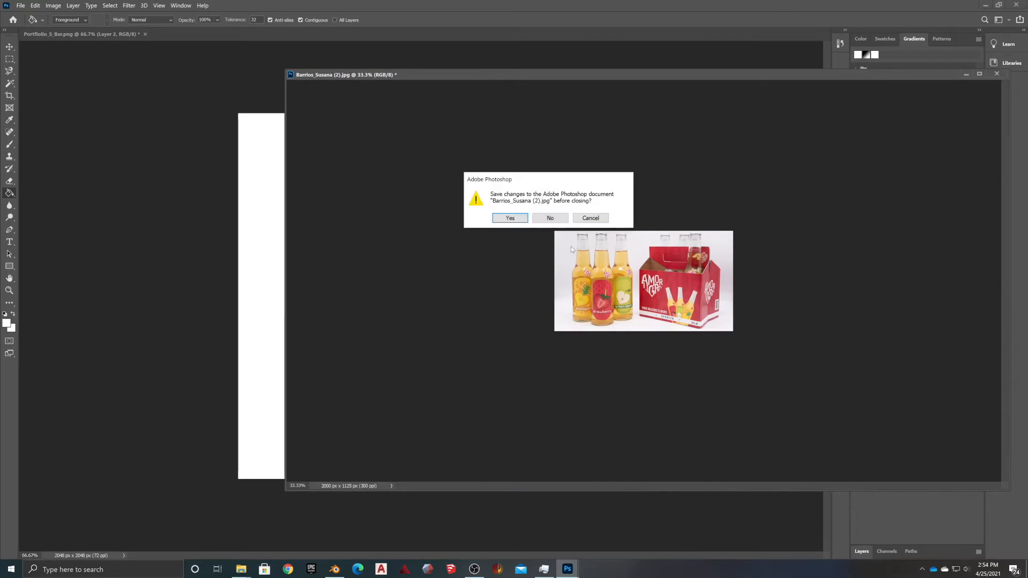
pyautogui.click(550, 218)
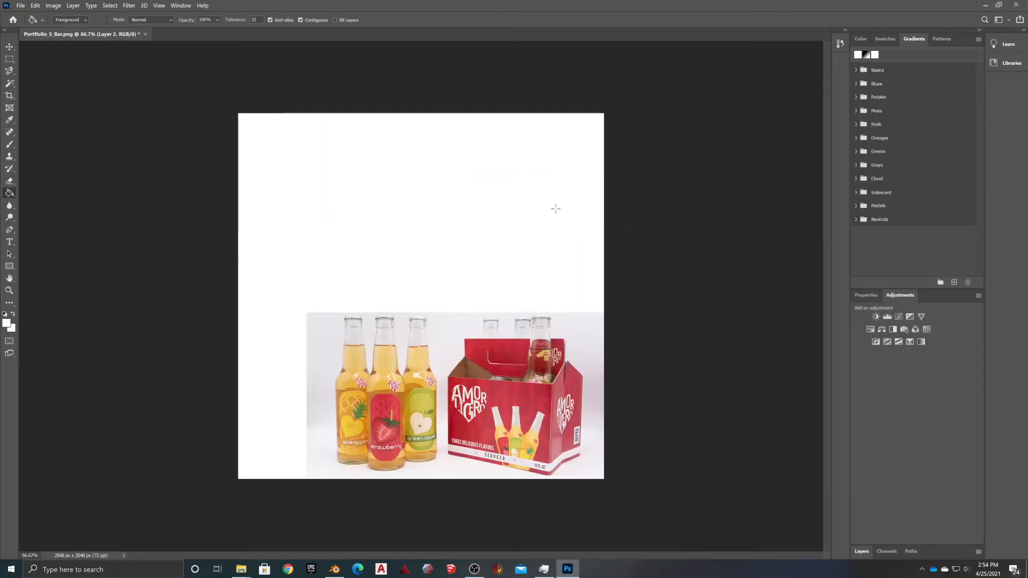
# Show the Layers panel and delete Layer 1, leaving only Layer 2
pyautogui.click(20, 6)
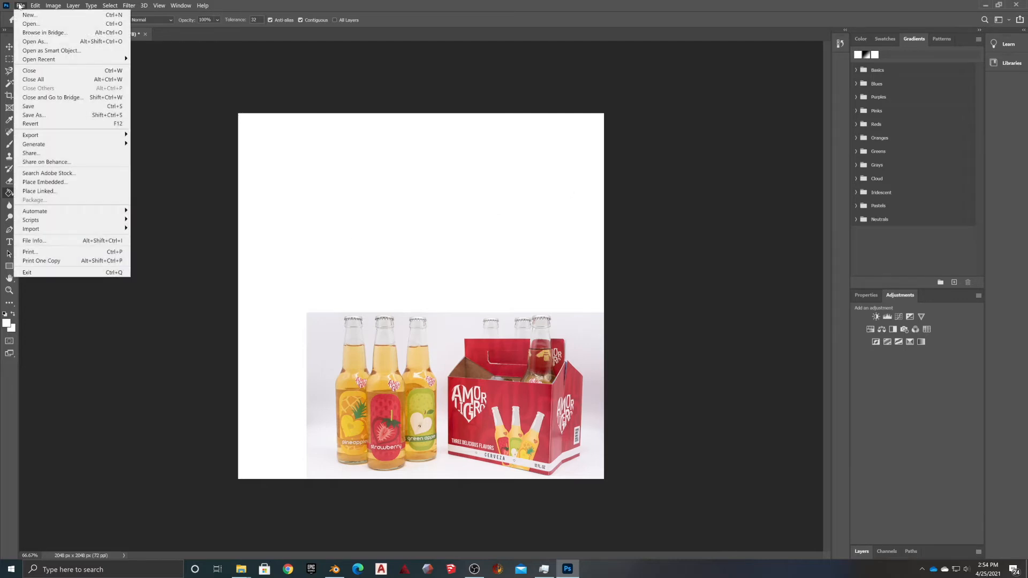
pyautogui.click(18, 5)
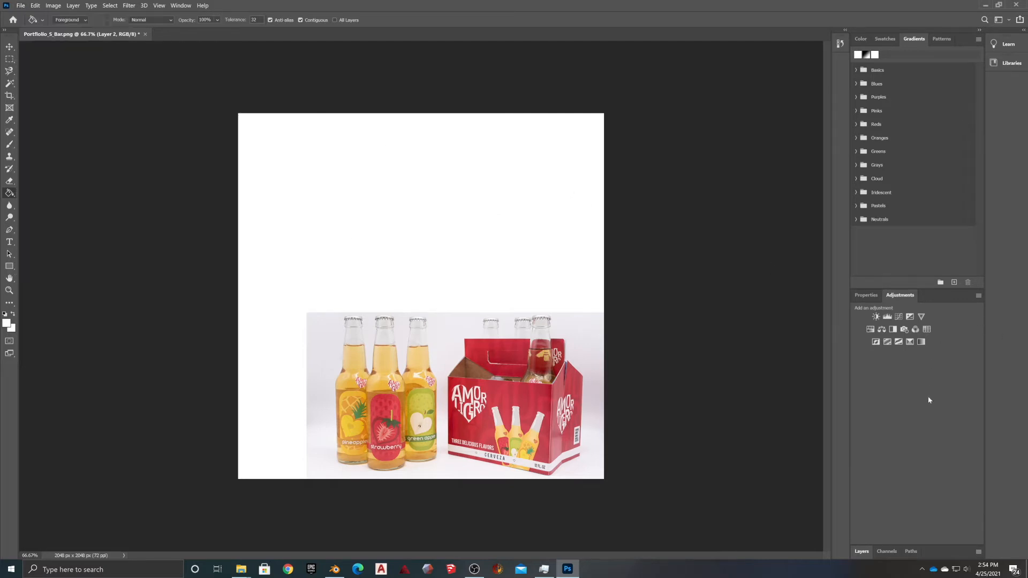
pyautogui.click(866, 295)
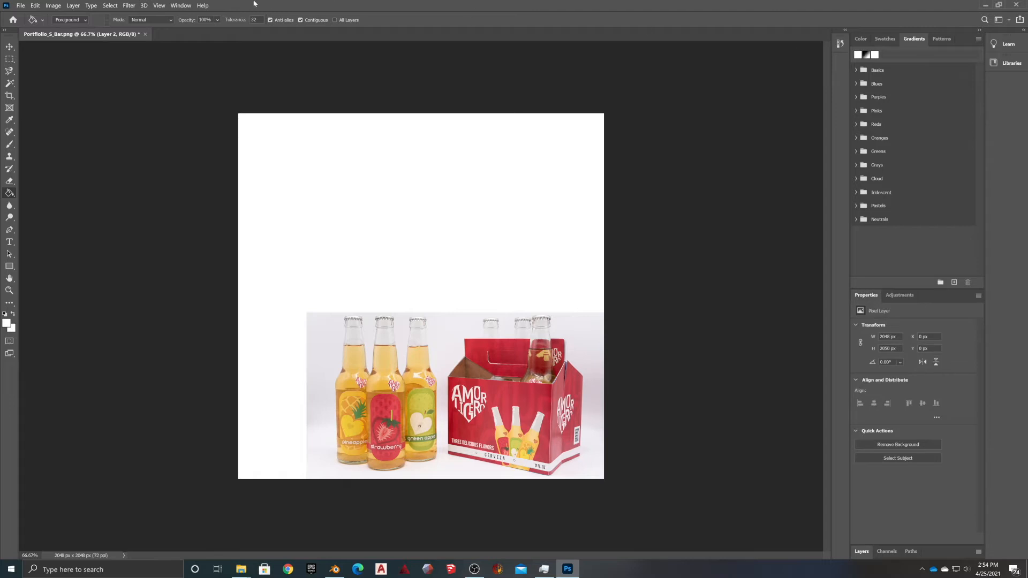
pyautogui.click(187, 7)
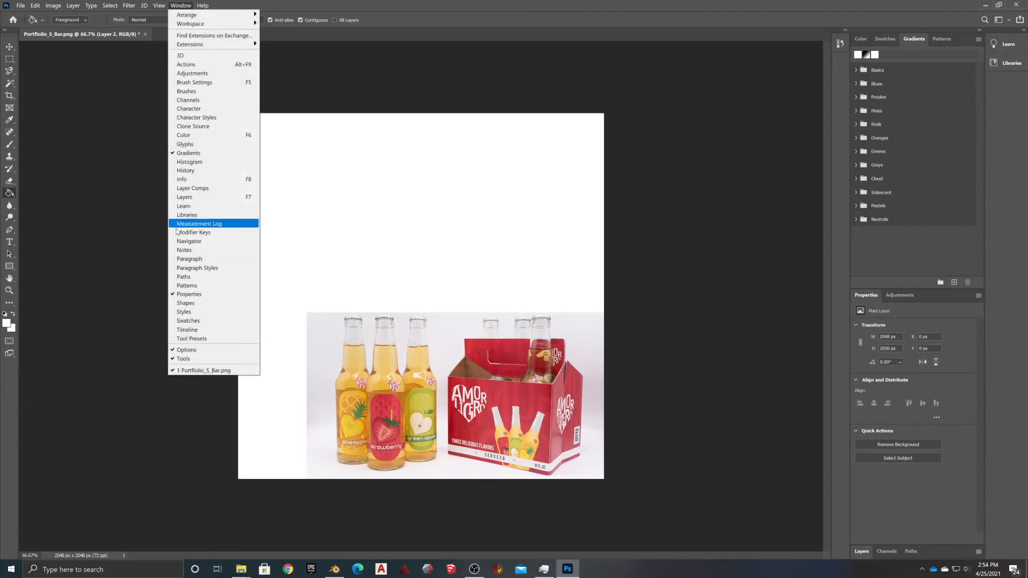
pyautogui.click(181, 197)
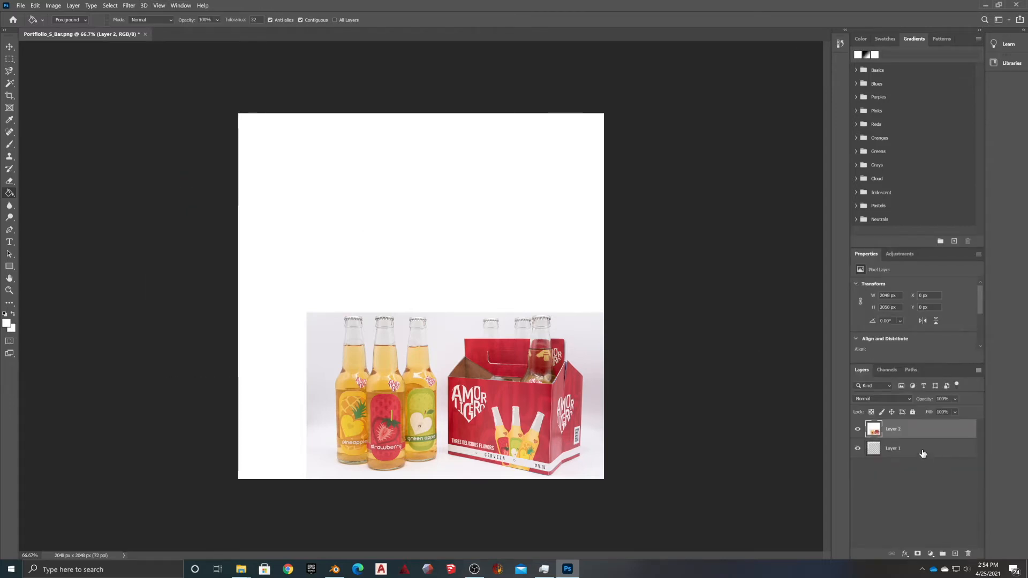
pyautogui.click(922, 452)
pyautogui.click(967, 554)
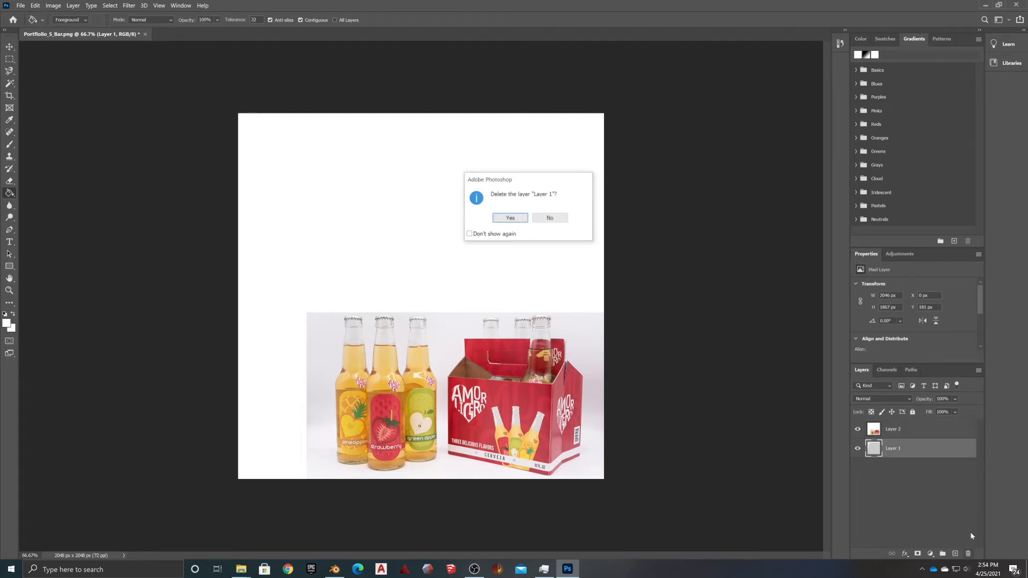
pyautogui.click(497, 220)
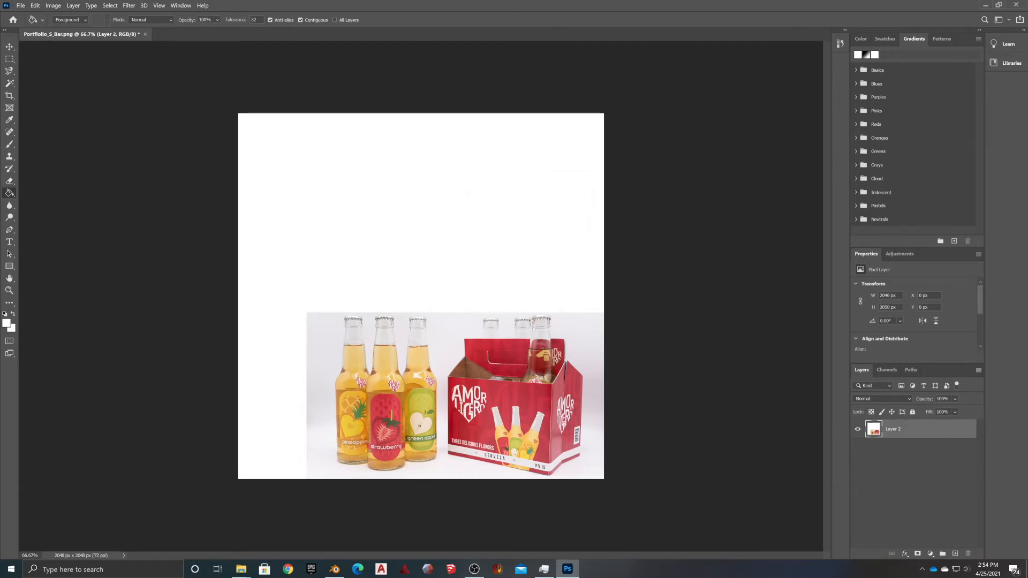
# Save As Portfolio_S_Bar in JPEG format into the Materials folder
pyautogui.click(17, 5)
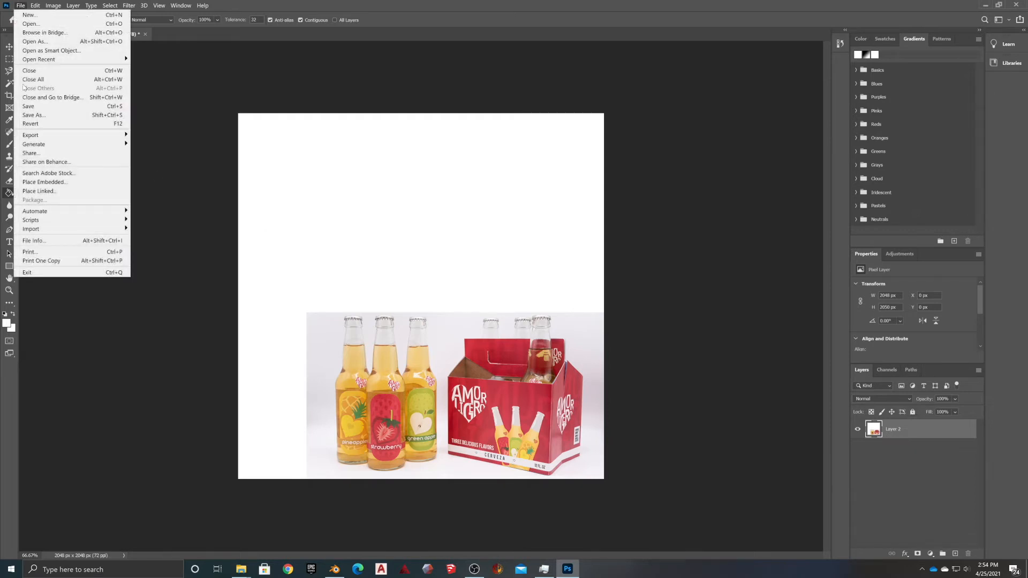
pyautogui.click(32, 115)
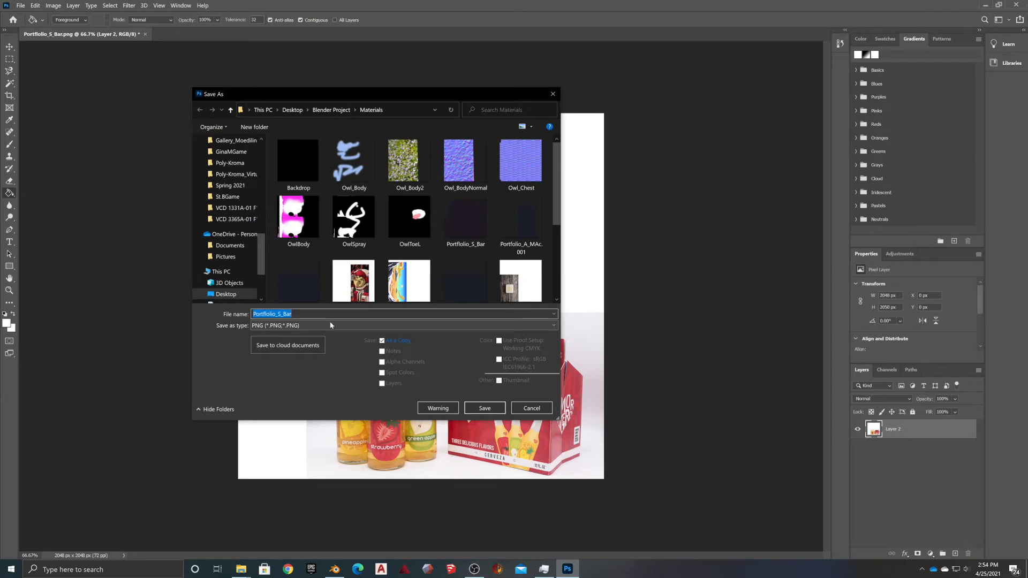
pyautogui.click(308, 326)
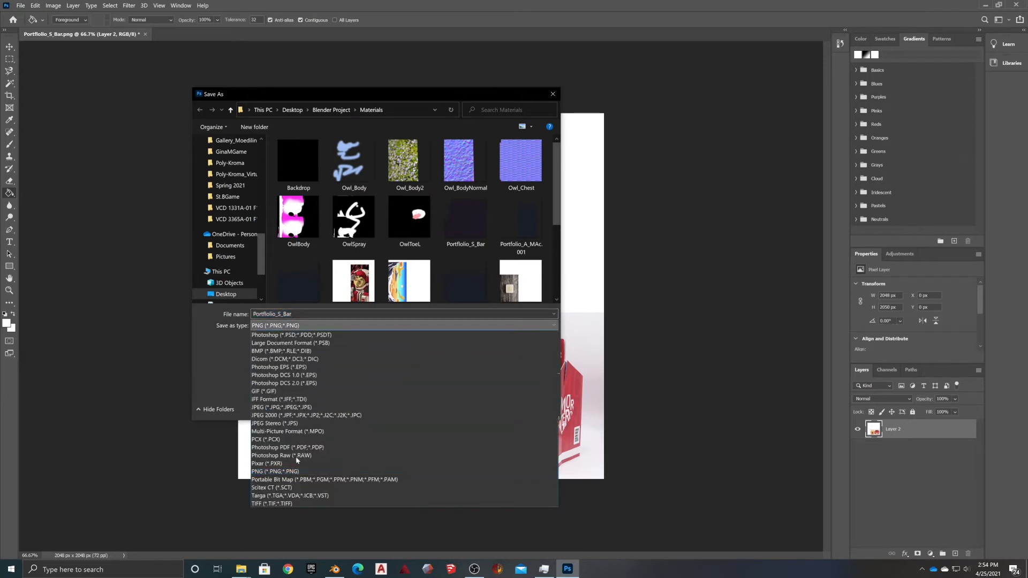
pyautogui.click(277, 407)
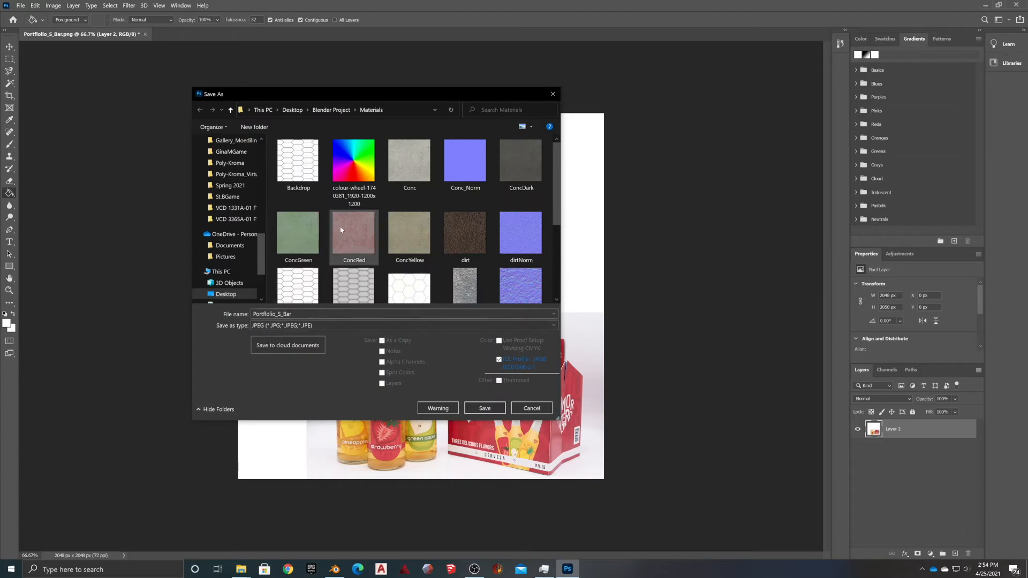
pyautogui.scroll(-3, 399, 258)
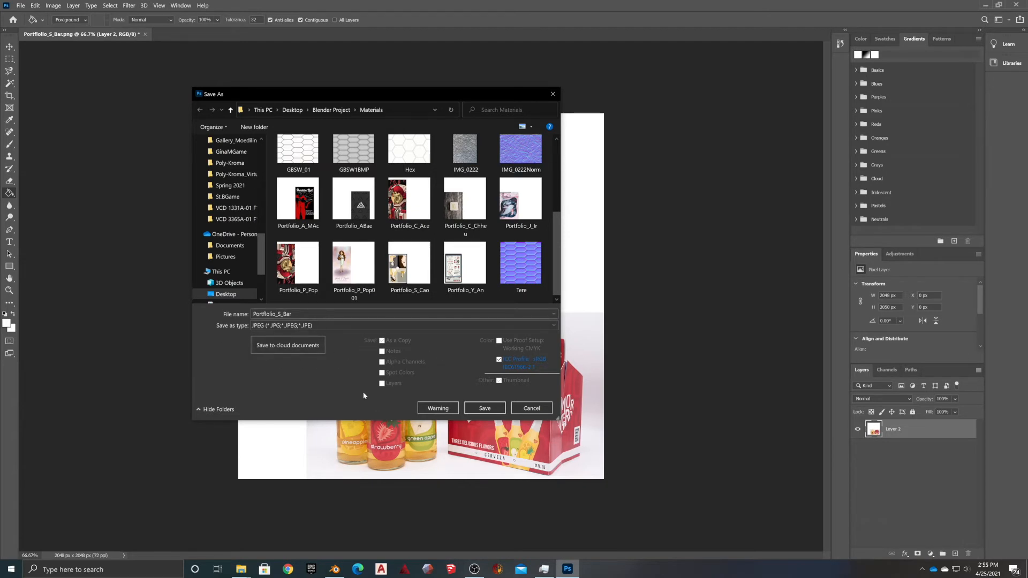
pyautogui.click(484, 408)
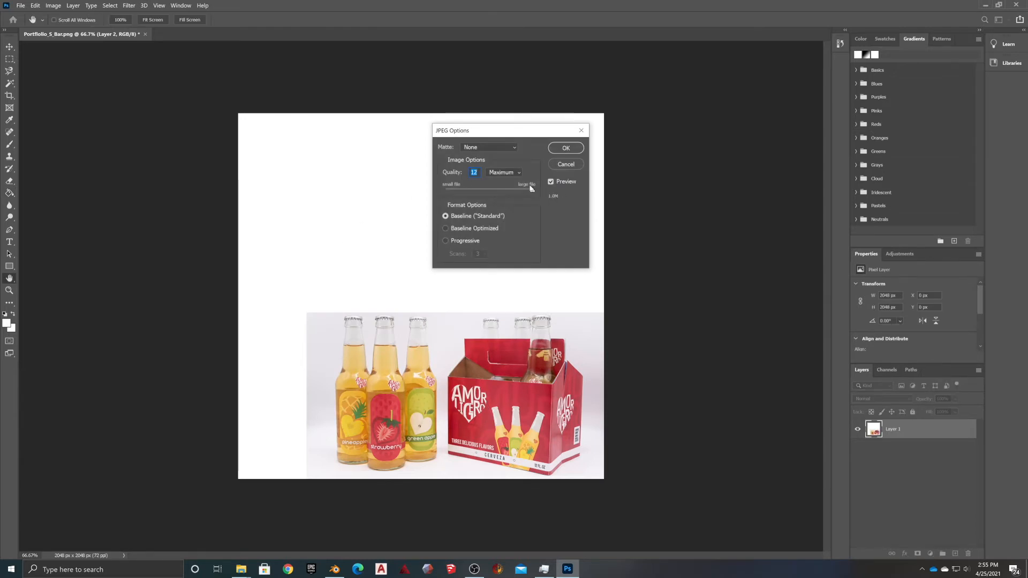
# Set JPEG quality to 9 and confirm, then quit Photoshop without saving the layered document
pyautogui.moveTo(531, 191)
pyautogui.mouseDown()
pyautogui.moveTo(513, 191)
pyautogui.moveTo(524, 192)
pyautogui.mouseUp()
pyautogui.click(565, 148)
pyautogui.press('g')
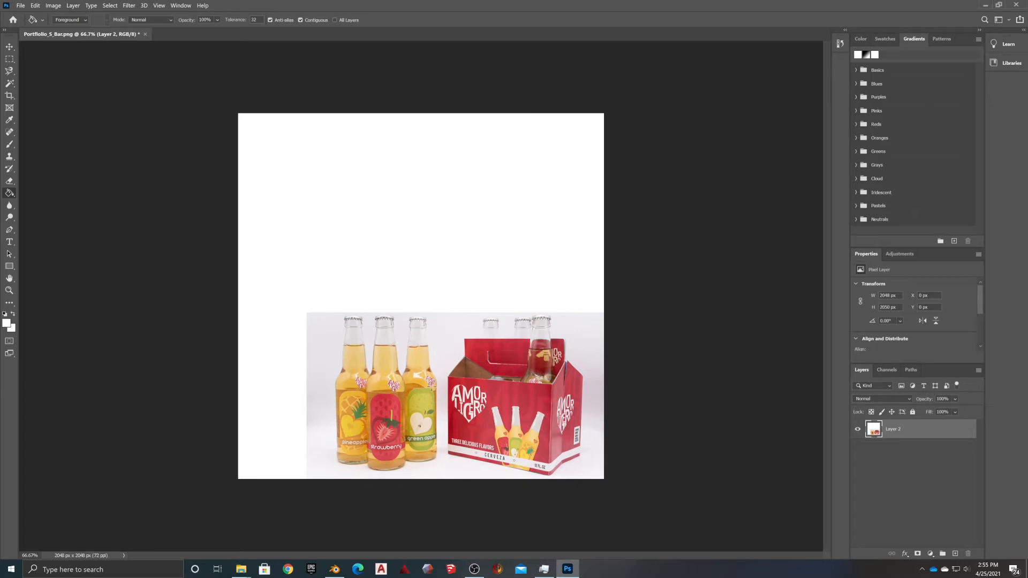
pyautogui.click(1018, 6)
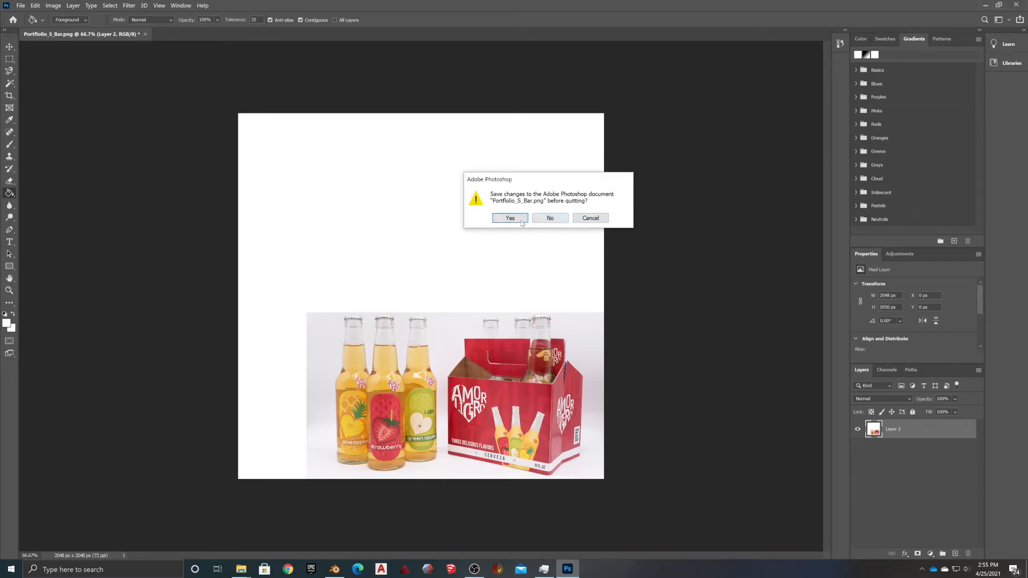
pyautogui.click(546, 218)
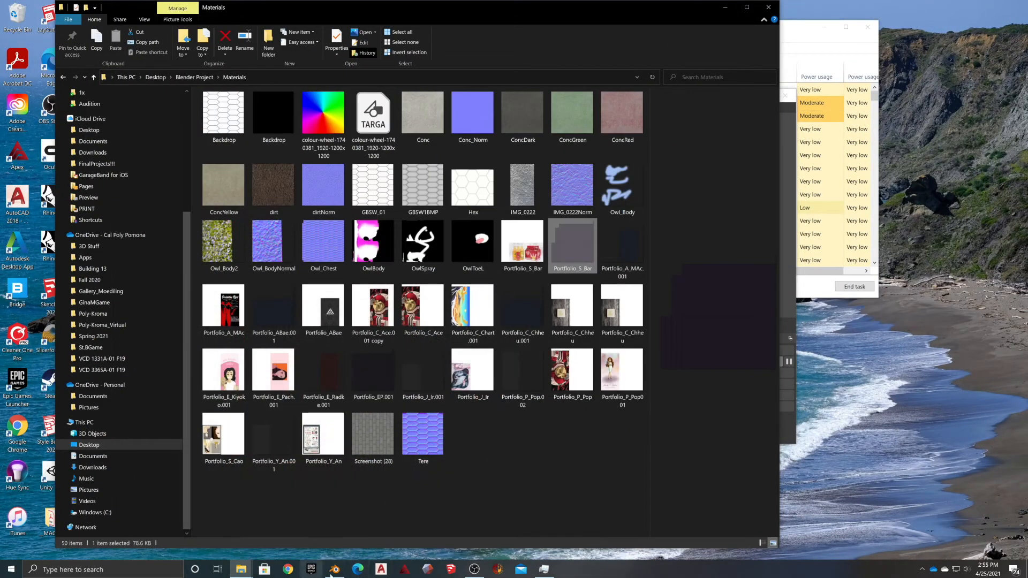
# In Blender's Layout workspace with Rendered shading, remove the panel's purple diffuse_0 material
pyautogui.click(334, 569)
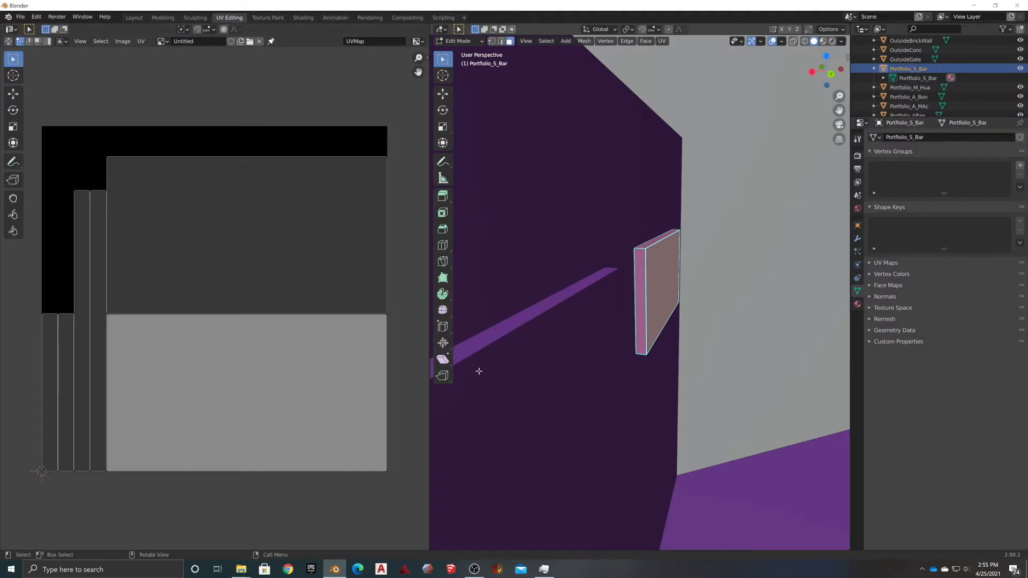
pyautogui.click(134, 17)
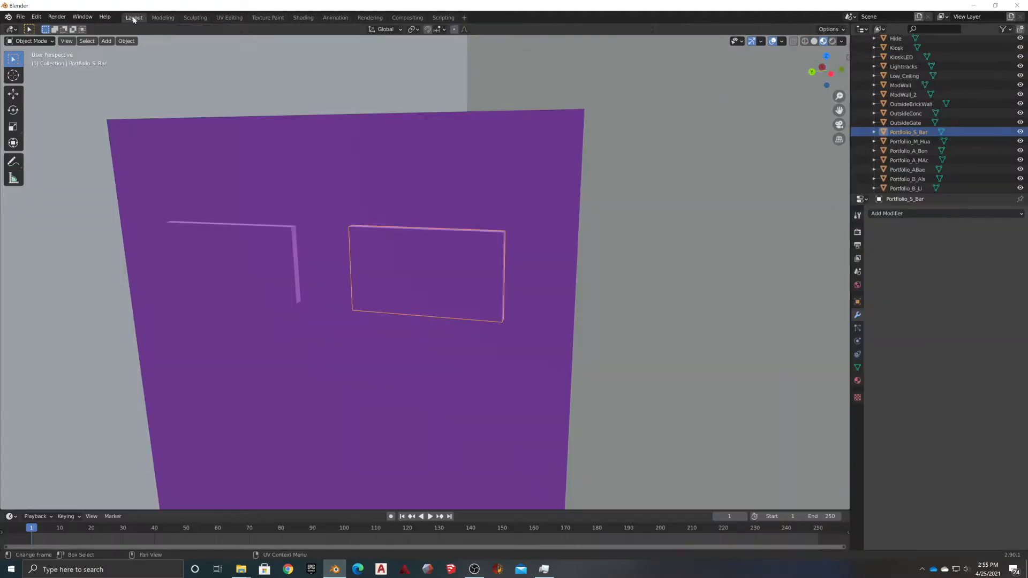
pyautogui.click(832, 41)
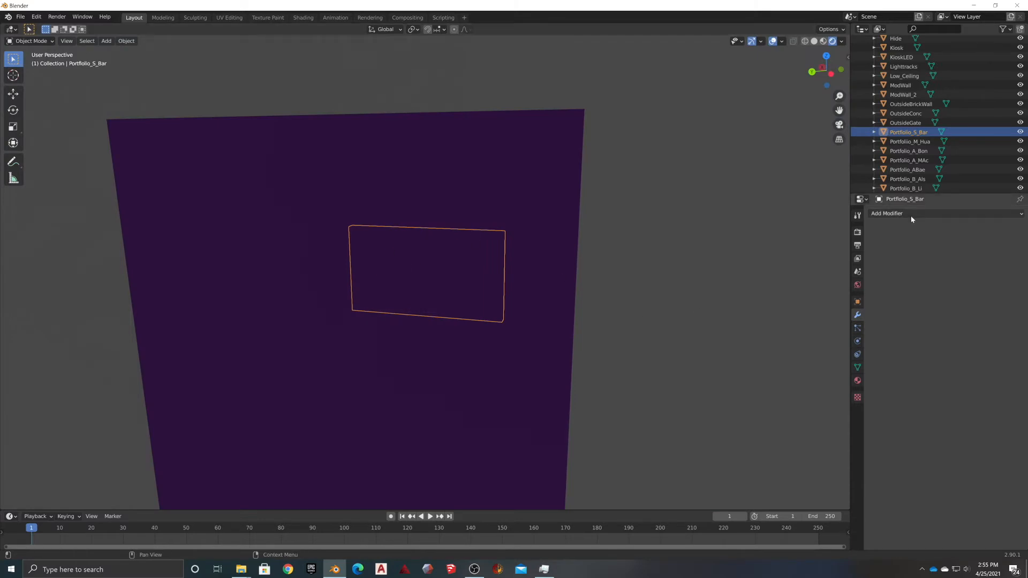
pyautogui.click(857, 380)
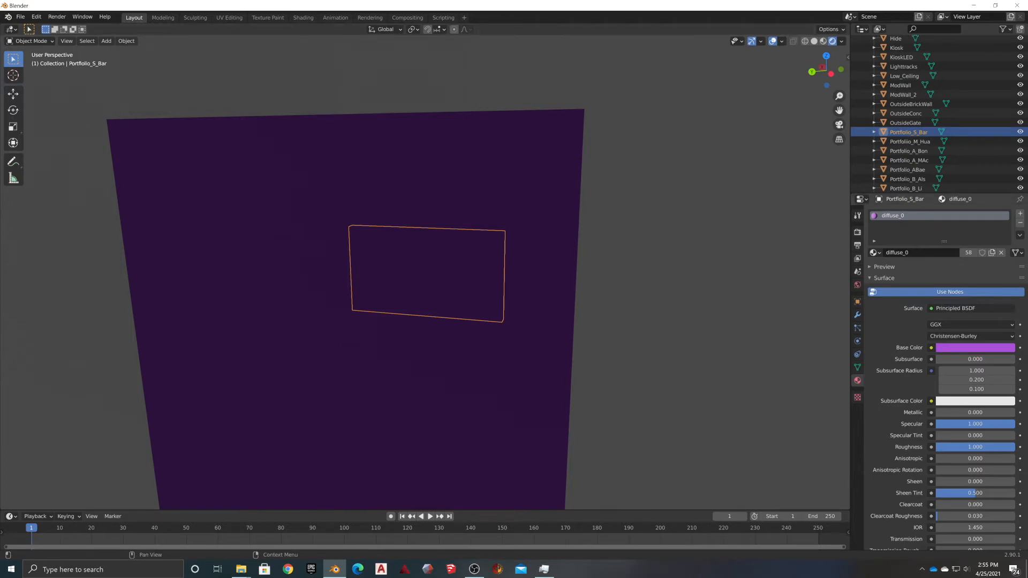
pyautogui.click(1019, 222)
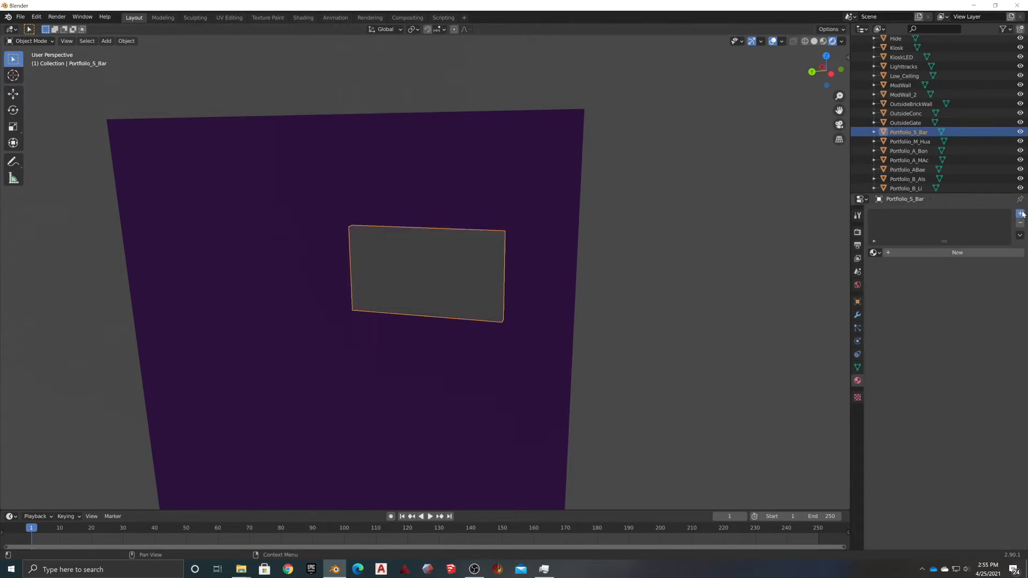
# Add a new material slot, create a new material and rename it S_Bar
pyautogui.click(1020, 213)
pyautogui.click(945, 253)
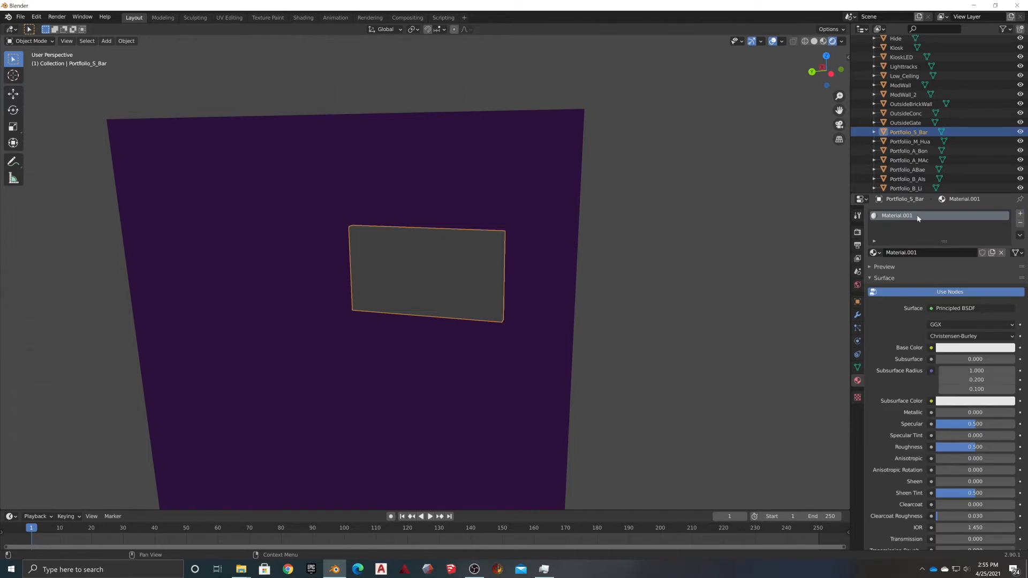
pyautogui.click(916, 252)
pyautogui.doubleClick(916, 252)
pyautogui.click(916, 252)
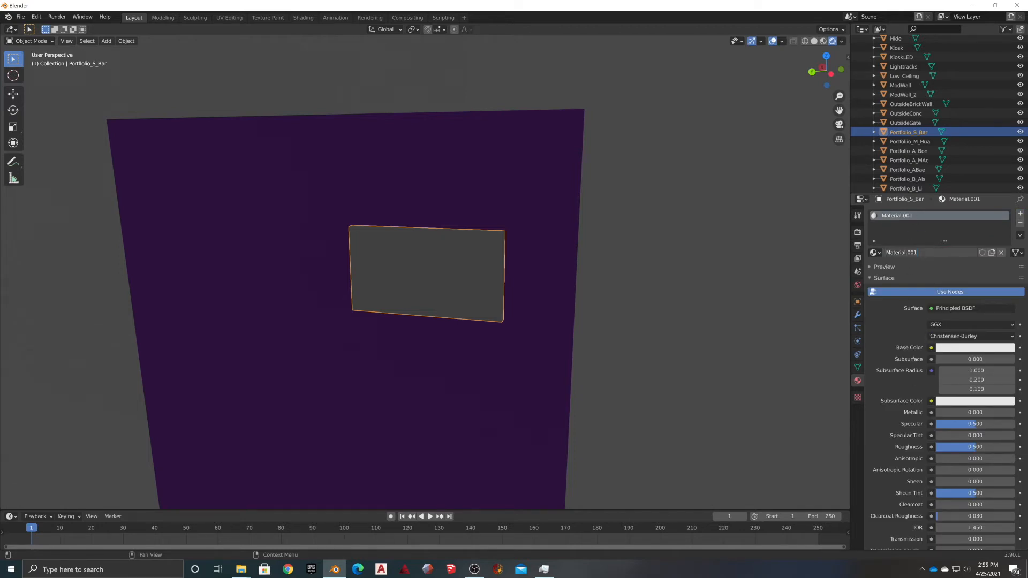
pyautogui.press('BackSpace')
pyautogui.press('BackSpace')
pyautogui.press('BackSpace')
pyautogui.press('BackSpace')
pyautogui.press('BackSpace')
pyautogui.press('BackSpace')
pyautogui.press('BackSpace')
pyautogui.press('BackSpace')
pyautogui.press('BackSpace')
pyautogui.press('BackSpace')
pyautogui.press('BackSpace')
pyautogui.press('BackSpace')
pyautogui.write('sbA')
pyautogui.press('BackSpace')
pyautogui.write('s_B')
# Confirm the S_Bar name and connect an Image Texture to its Base Color
pyautogui.press('Return')
pyautogui.click(930, 348)
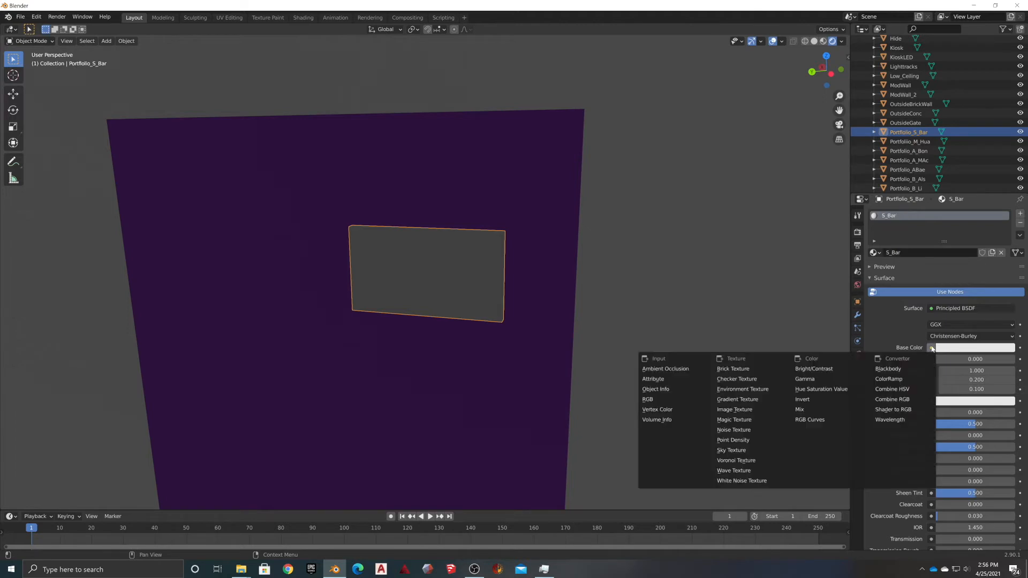
pyautogui.click(739, 411)
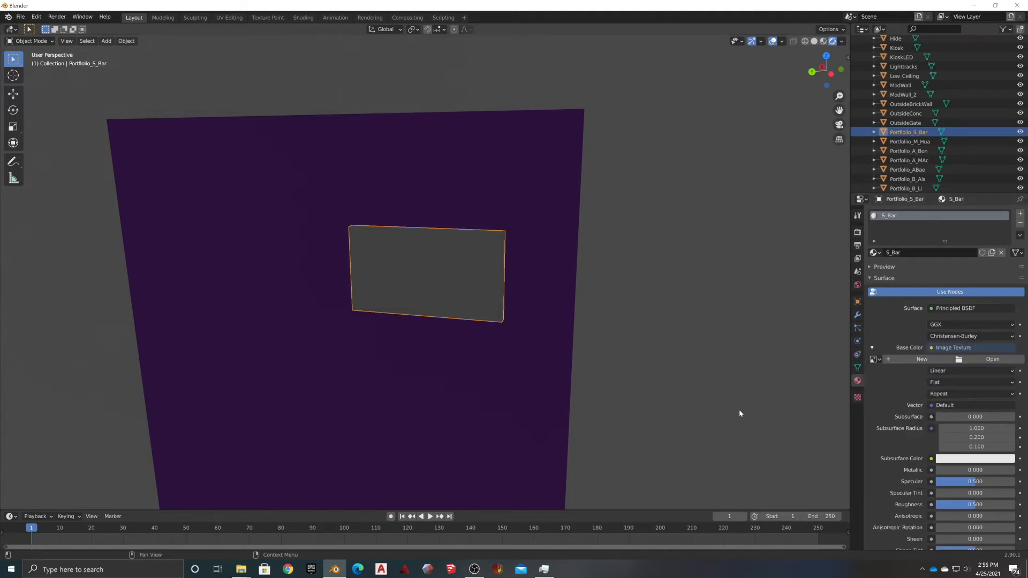
# Load Portfolio_S_Bar.jpg from the Materials folder into the texture and view the textured panel
pyautogui.click(970, 360)
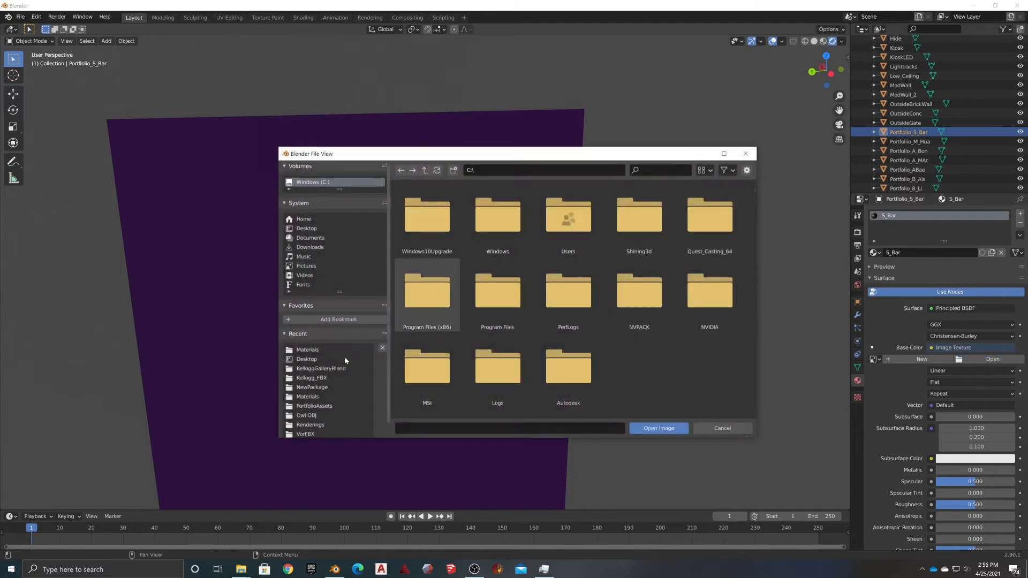
pyautogui.click(307, 351)
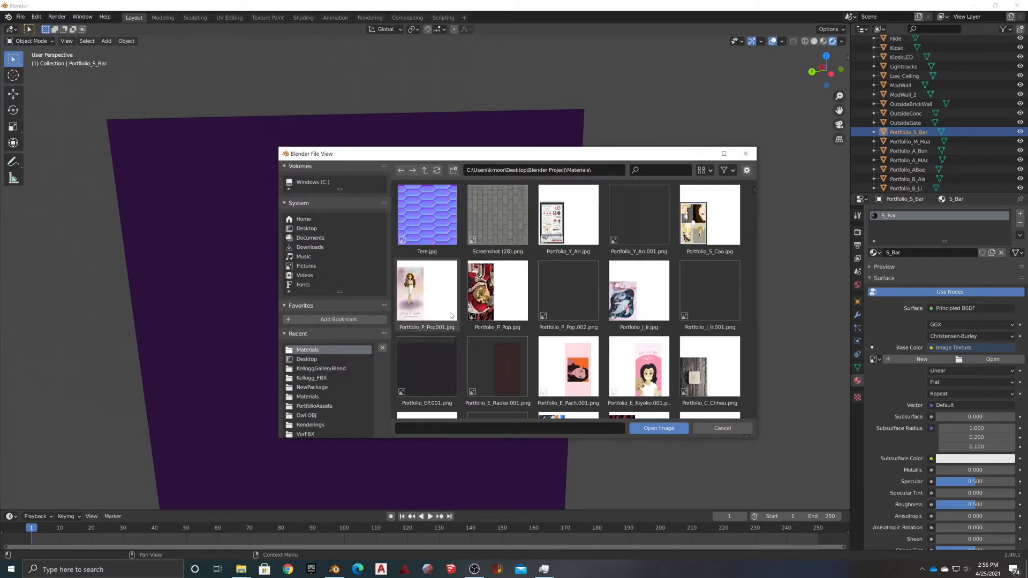
pyautogui.scroll(-10, 658, 288)
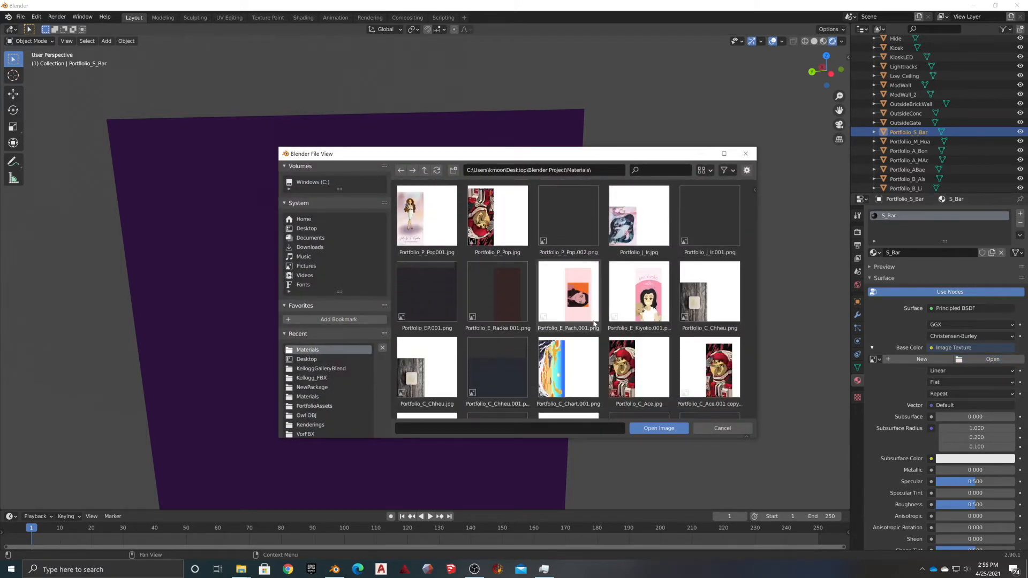
pyautogui.scroll(-5, 538, 358)
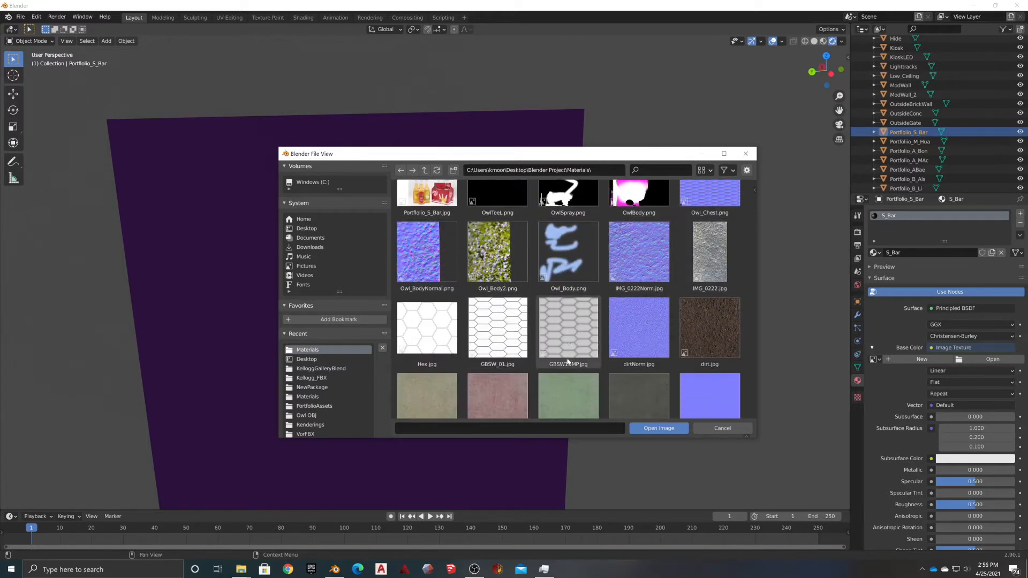
pyautogui.scroll(5, 475, 363)
pyautogui.scroll(1, 475, 362)
pyautogui.click(427, 295)
pyautogui.click(654, 429)
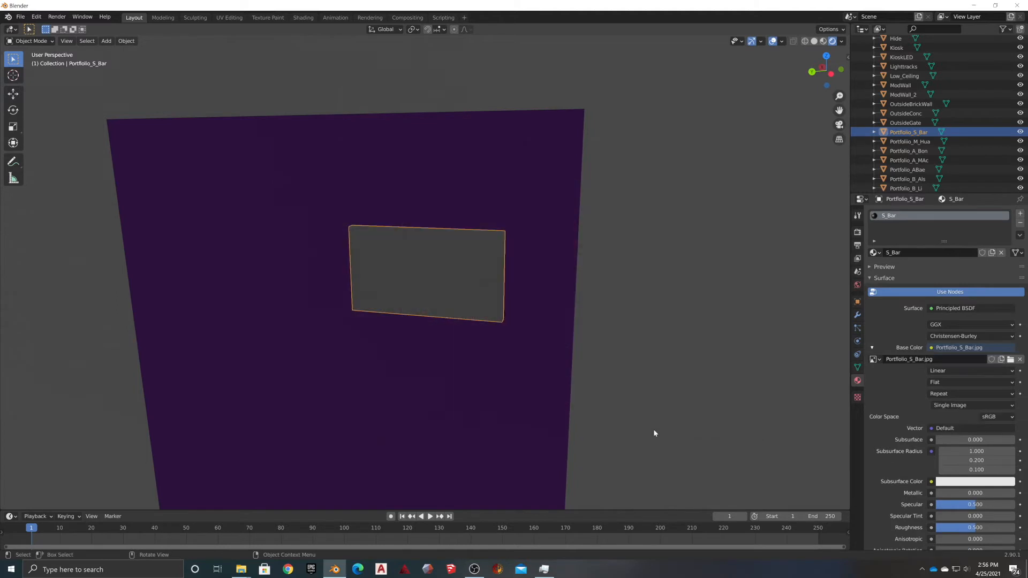
pyautogui.click(316, 201)
pyautogui.moveTo(316, 201); pyautogui.dragTo(372, 359, button='middle')
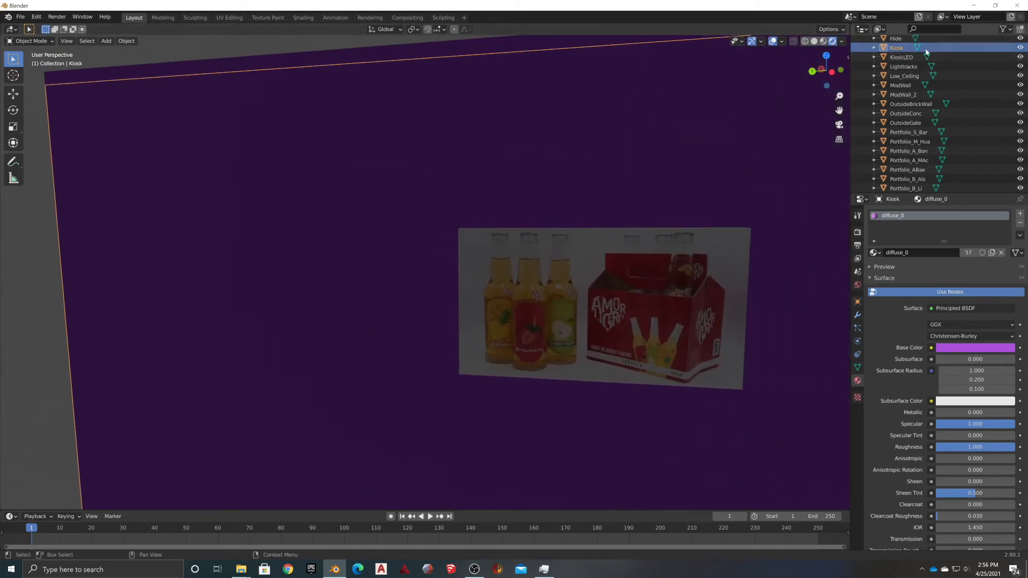
# Select Portfolio_M_Hua in the Outliner and frame it in the viewport
pyautogui.scroll(-5, 905, 129)
pyautogui.scroll(5, 904, 128)
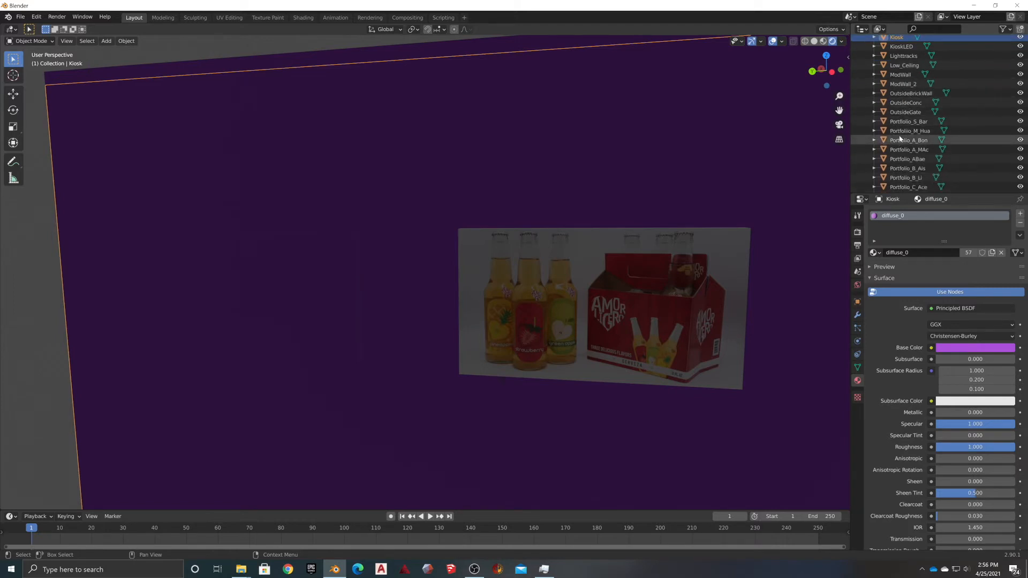
pyautogui.click(905, 131)
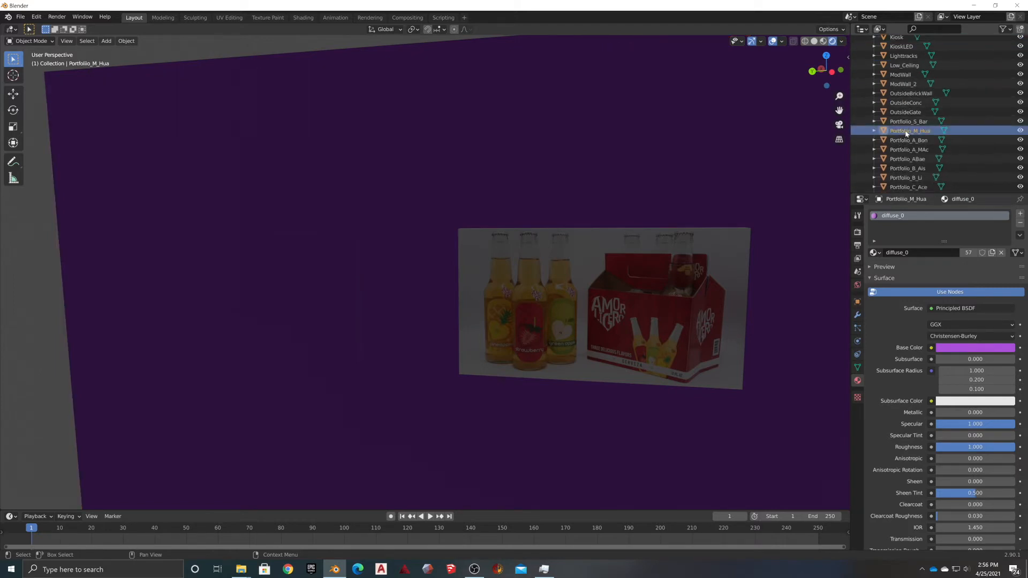
pyautogui.press('KP_Decimal')
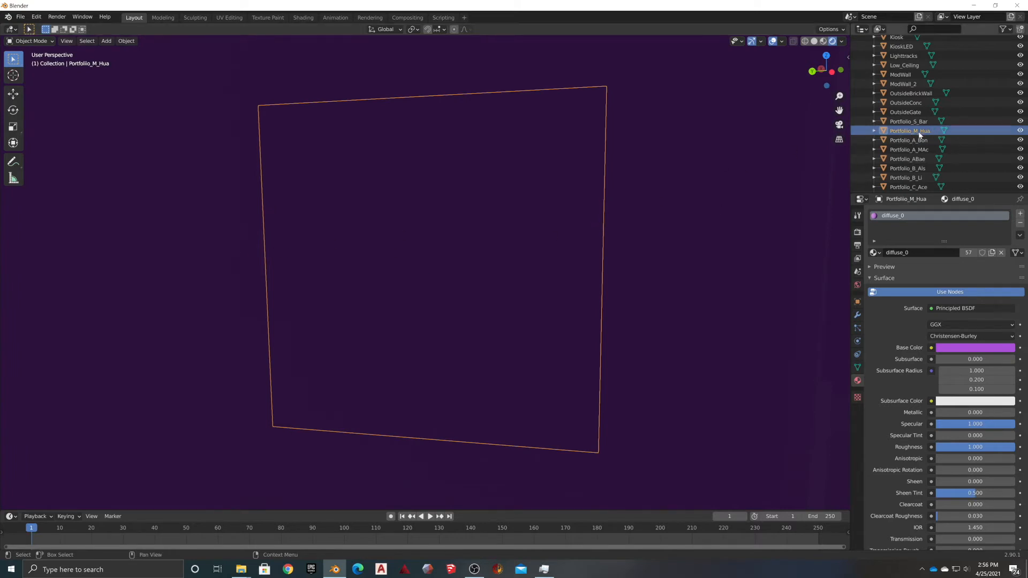
pyautogui.moveTo(310, 217); pyautogui.dragTo(170, 142, button='middle')
pyautogui.moveTo(319, 170); pyautogui.dragTo(369, 155, button='middle')
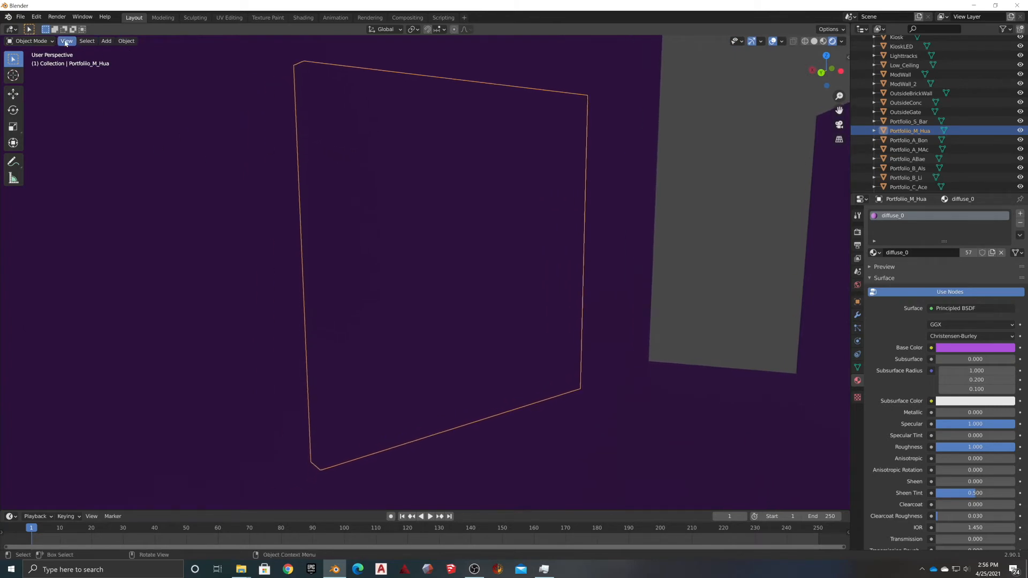
# In the UV Editing workspace, select and frame the panel's front face
pyautogui.click(229, 18)
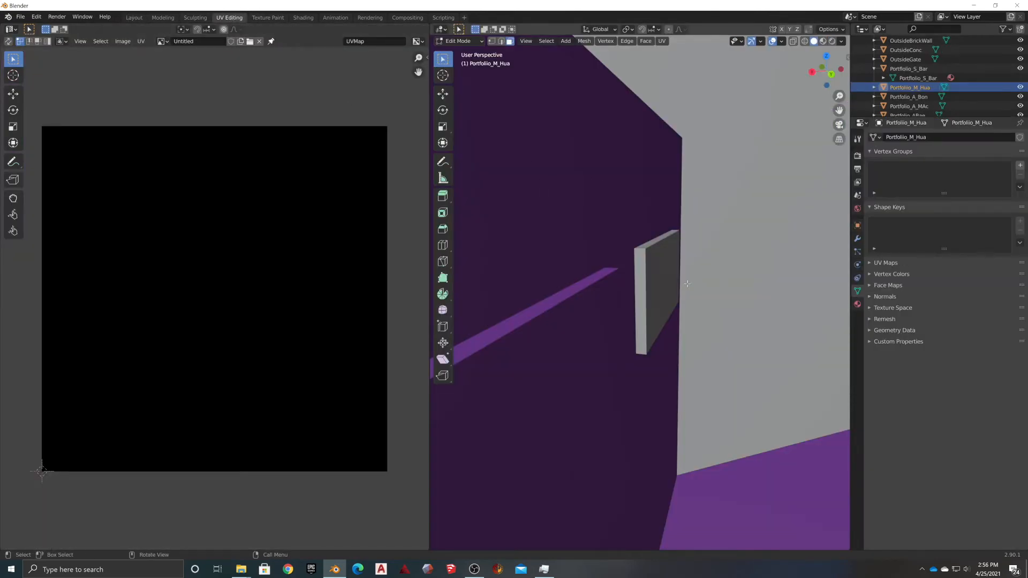
pyautogui.moveTo(657, 282); pyautogui.dragTo(637, 280, button='middle')
pyautogui.scroll(-6, 653, 290)
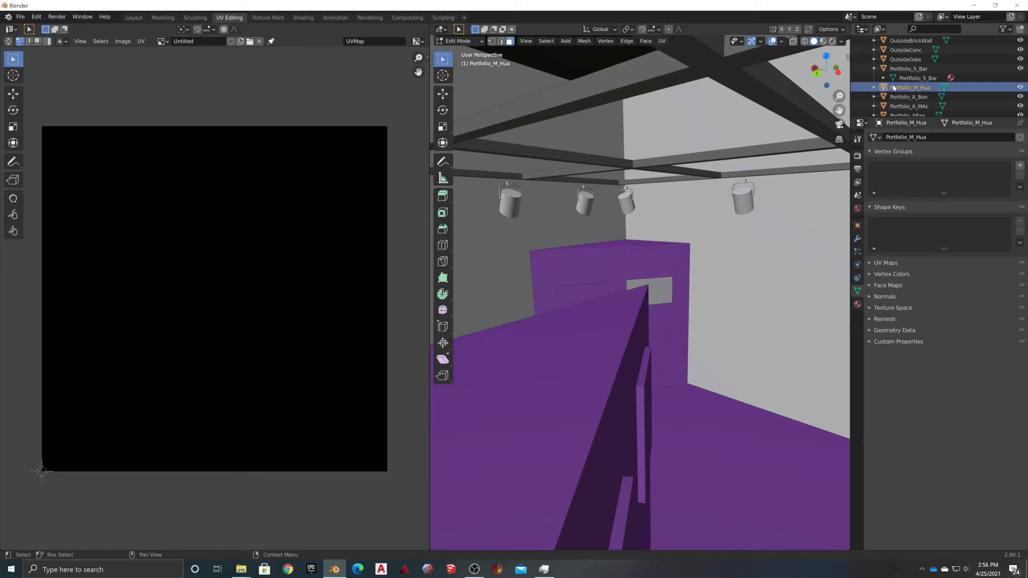
pyautogui.moveTo(675, 256)
pyautogui.mouseDown(button='middle')
pyautogui.moveTo(647, 275)
pyautogui.moveTo(635, 315)
pyautogui.moveTo(693, 257)
pyautogui.mouseUp(button='middle')
pyautogui.scroll(-3, 634, 315)
pyautogui.scroll(-3, 693, 257)
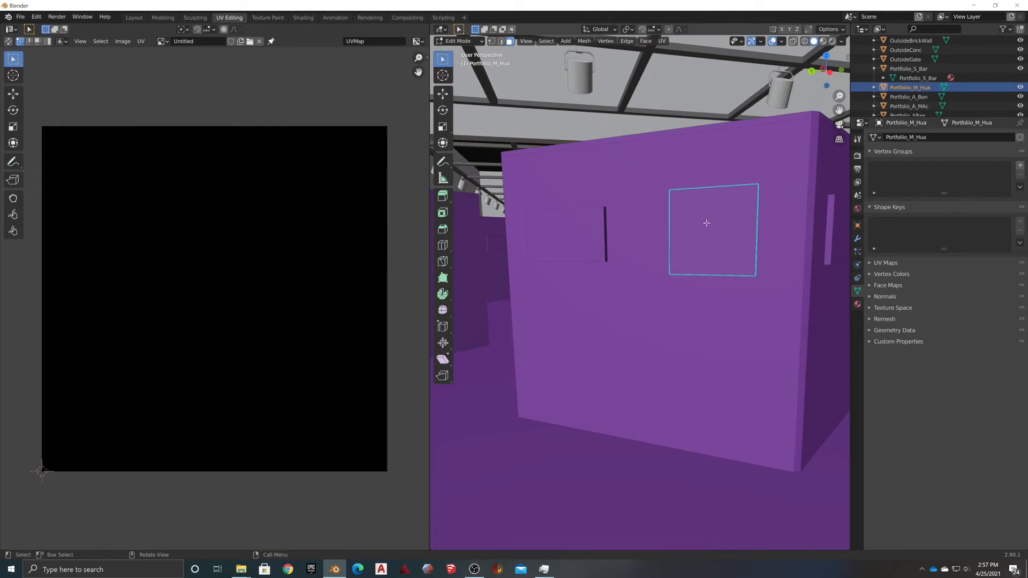
pyautogui.click(690, 236)
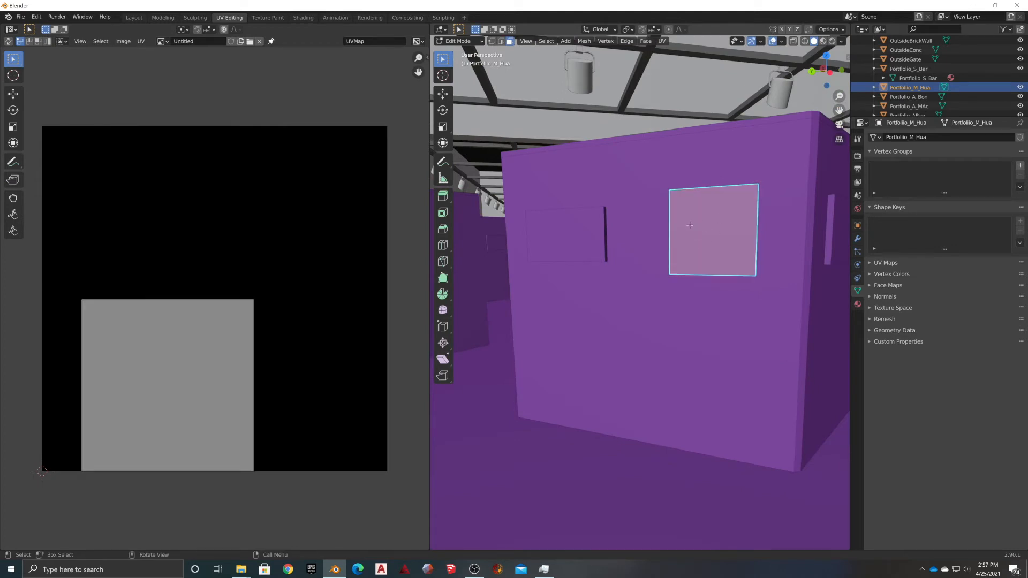
pyautogui.press('KP_Decimal')
pyautogui.moveTo(615, 250); pyautogui.dragTo(644, 259, button='middle')
pyautogui.keyDown('shift'); pyautogui.moveTo(580, 246); pyautogui.dragTo(636, 218, button='middle'); pyautogui.keyUp('shift')
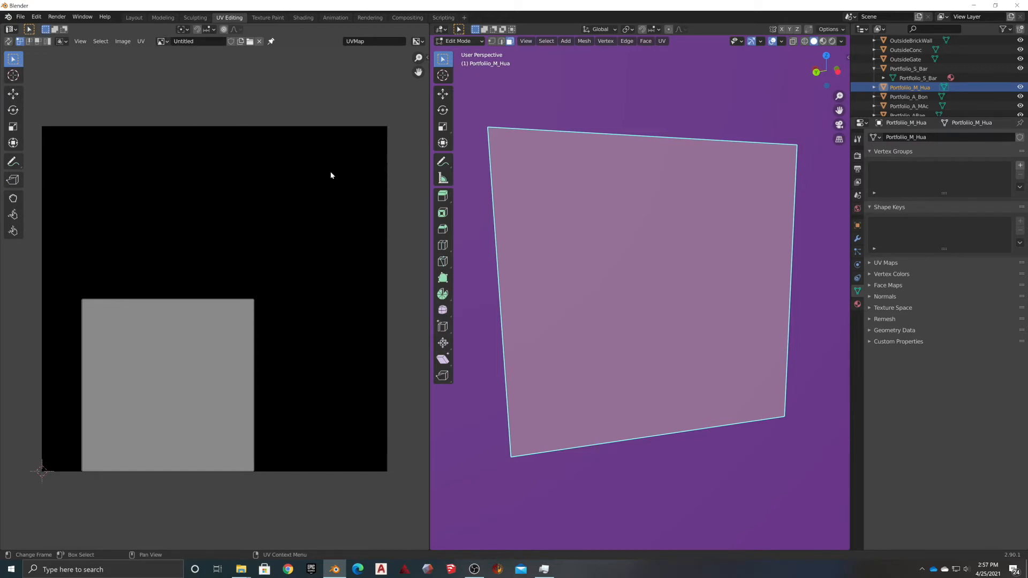
pyautogui.moveTo(569, 230); pyautogui.dragTo(583, 189, button='middle')
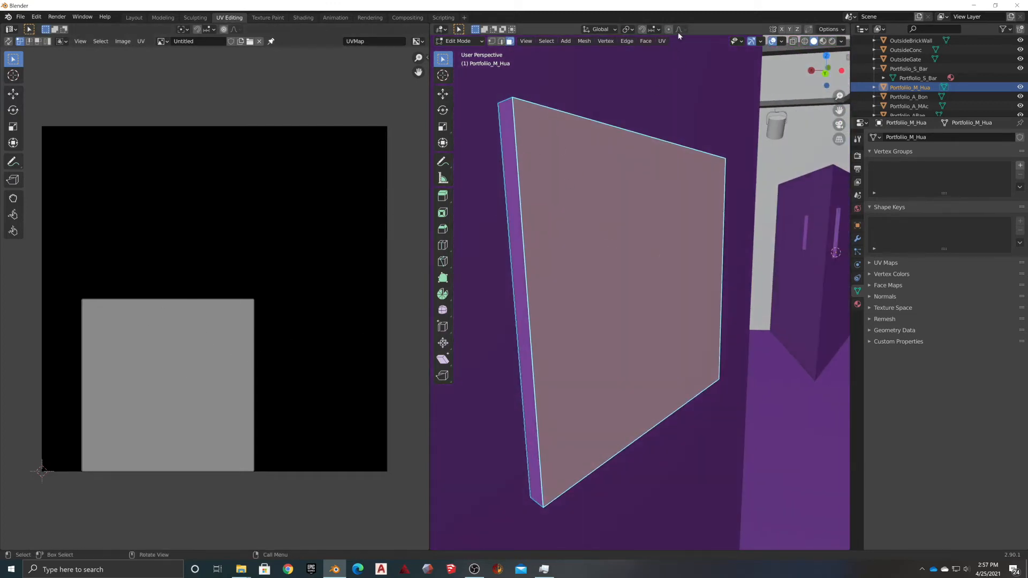
# Run Smart UV Project on the panel, then reselect just the front face
pyautogui.click(661, 41)
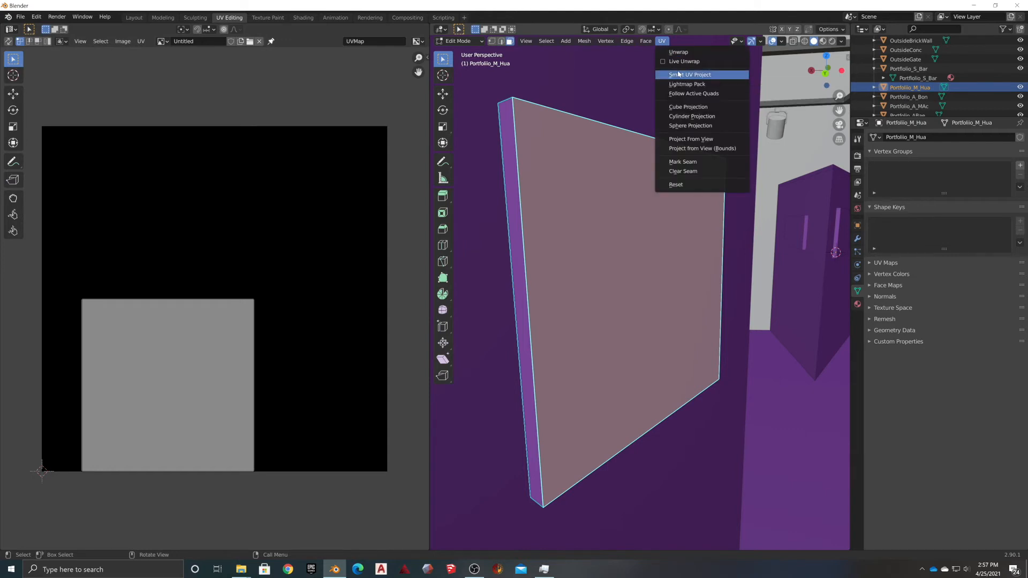
pyautogui.click(678, 74)
pyautogui.click(678, 145)
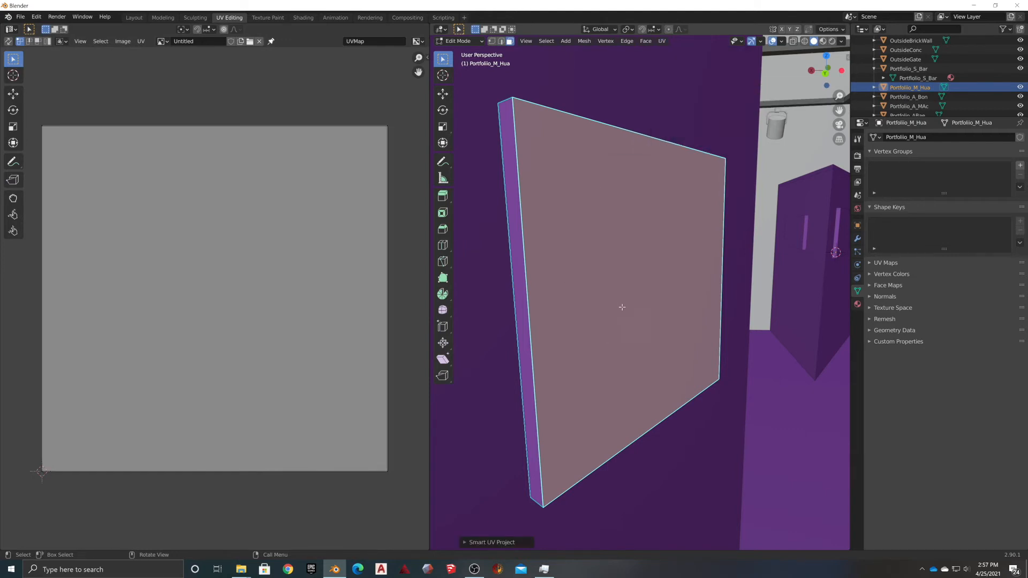
pyautogui.press('a')
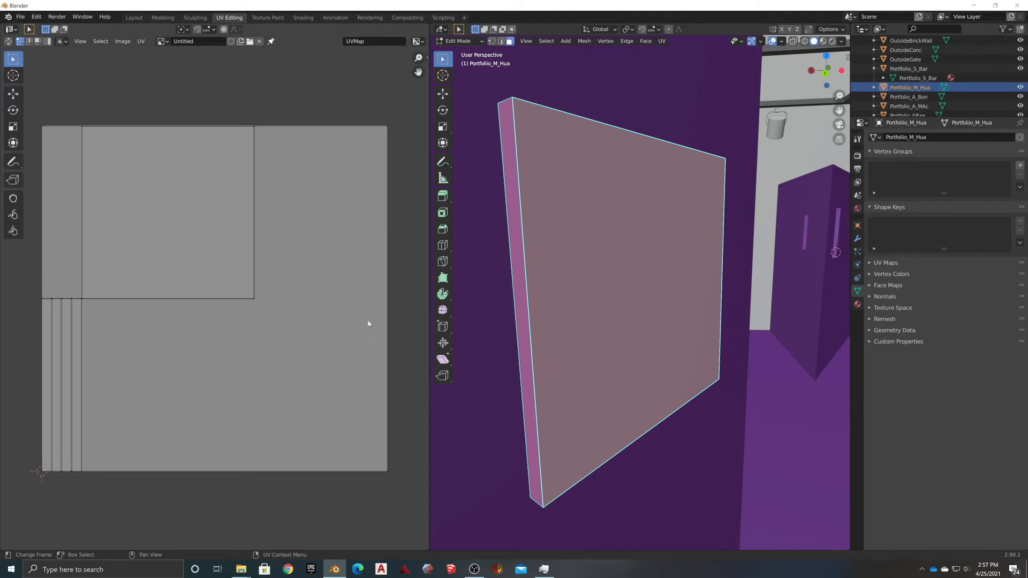
pyautogui.click(614, 274)
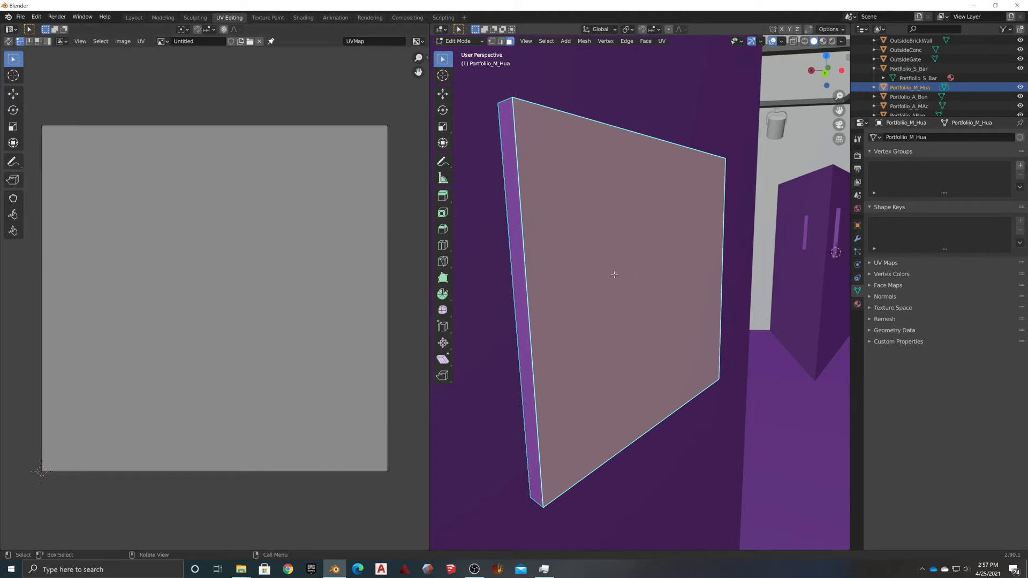
pyautogui.moveTo(597, 281)
pyautogui.mouseDown(button='middle')
pyautogui.moveTo(596, 271)
pyautogui.moveTo(535, 278)
pyautogui.moveTo(508, 307)
pyautogui.moveTo(551, 322)
pyautogui.moveTo(589, 284)
pyautogui.mouseUp(button='middle')
# Re-apply Smart UV Project with Angle Limit 66 so face and edge strips fill the UV square
pyautogui.click(663, 41)
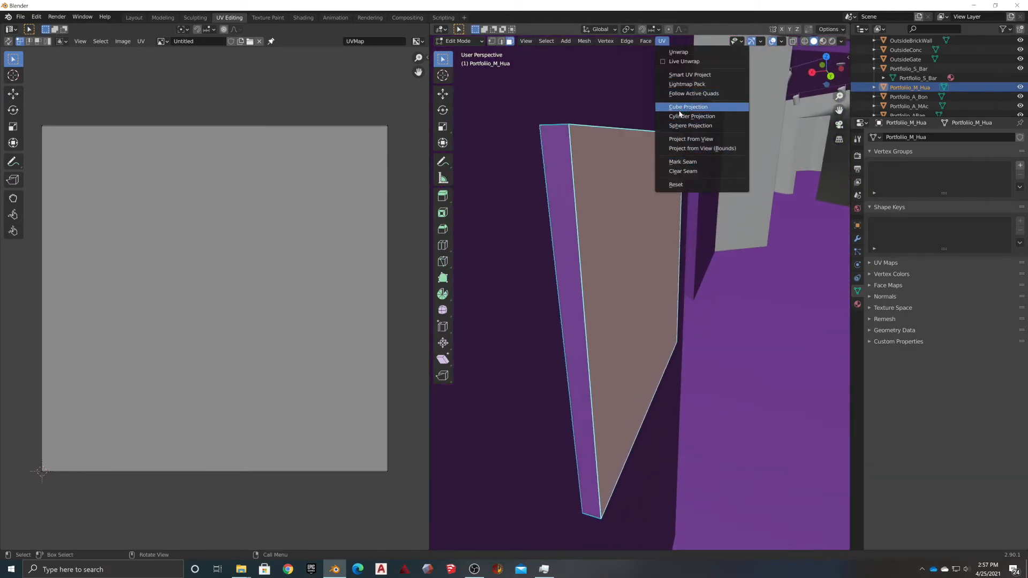
pyautogui.click(677, 75)
pyautogui.click(657, 144)
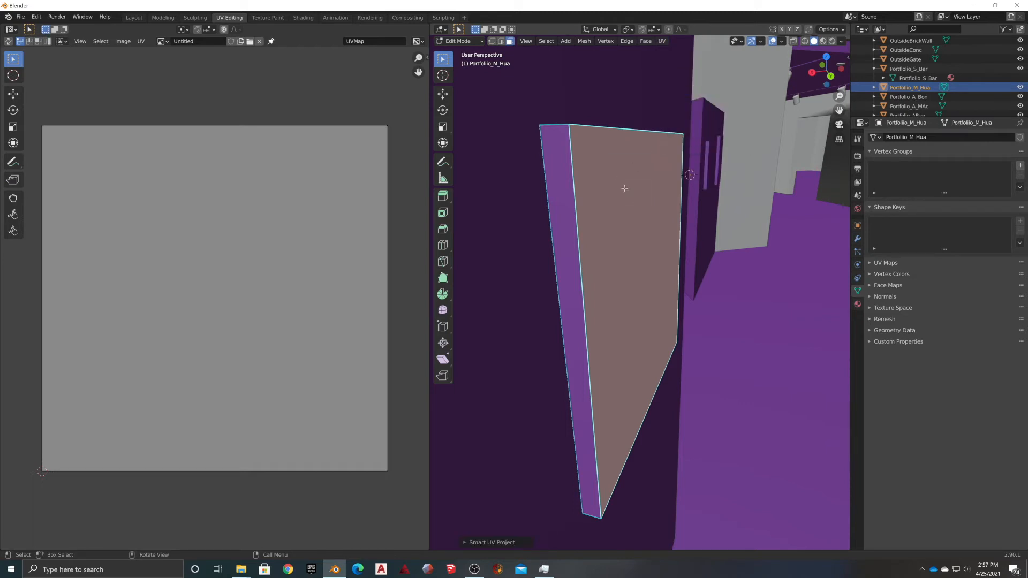
pyautogui.click(661, 41)
pyautogui.click(675, 75)
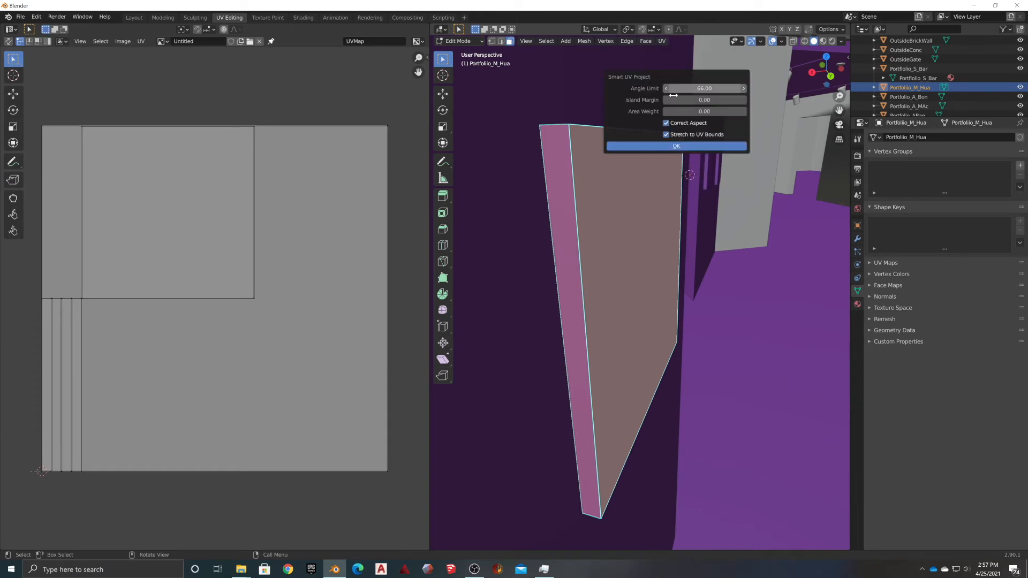
pyautogui.click(676, 146)
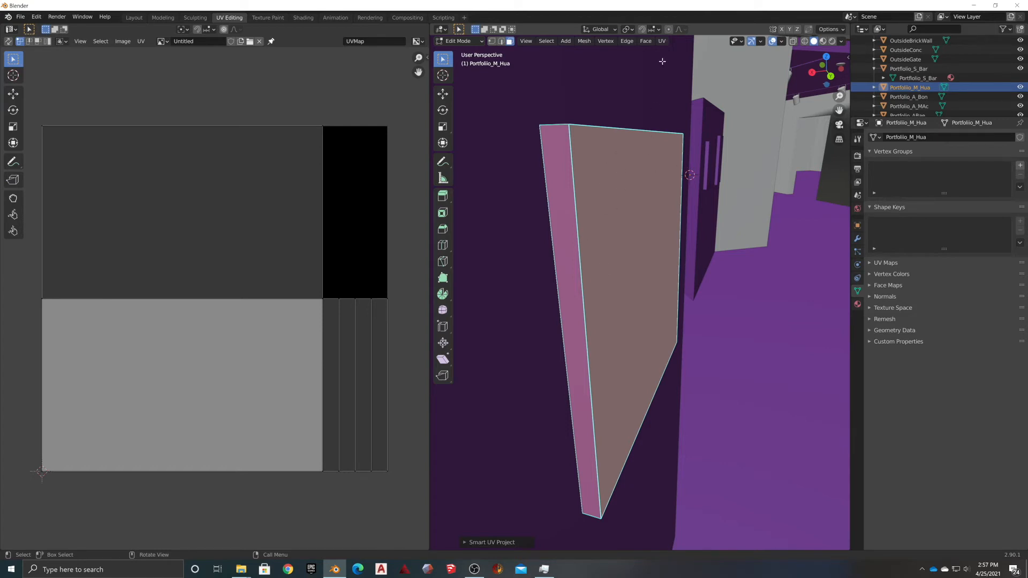
pyautogui.press('a')
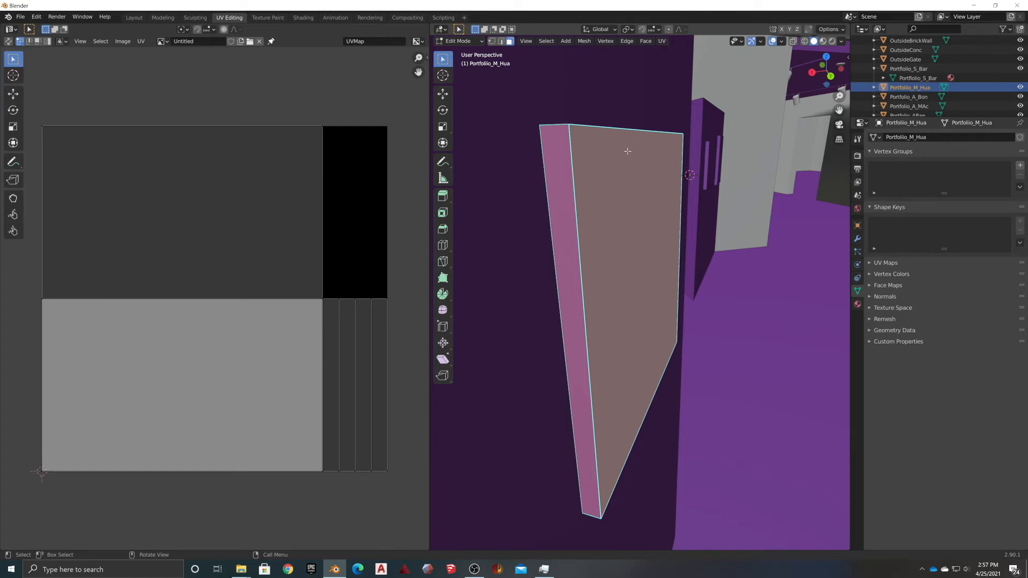
pyautogui.click(661, 41)
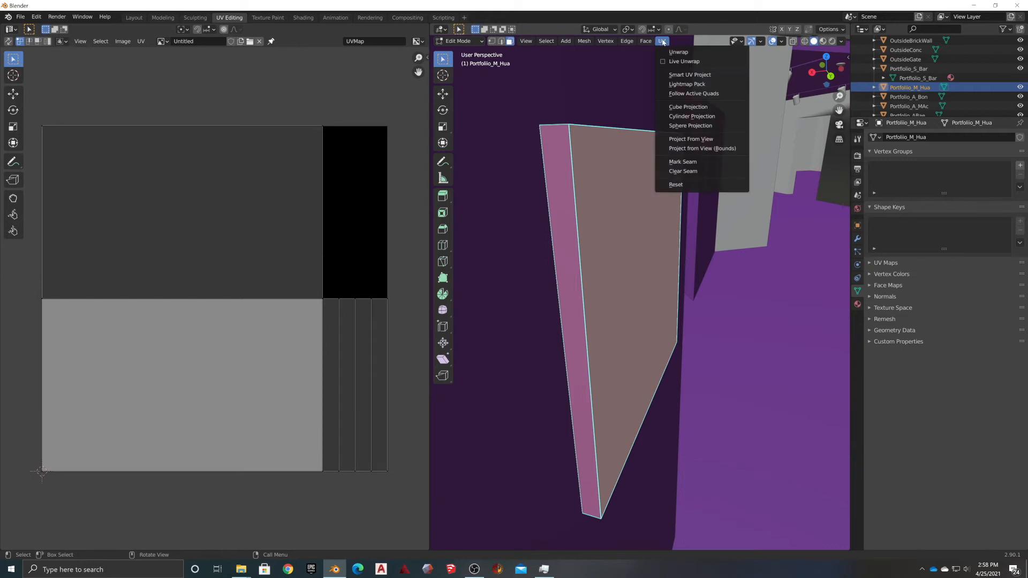
pyautogui.click(689, 74)
pyautogui.click(628, 233)
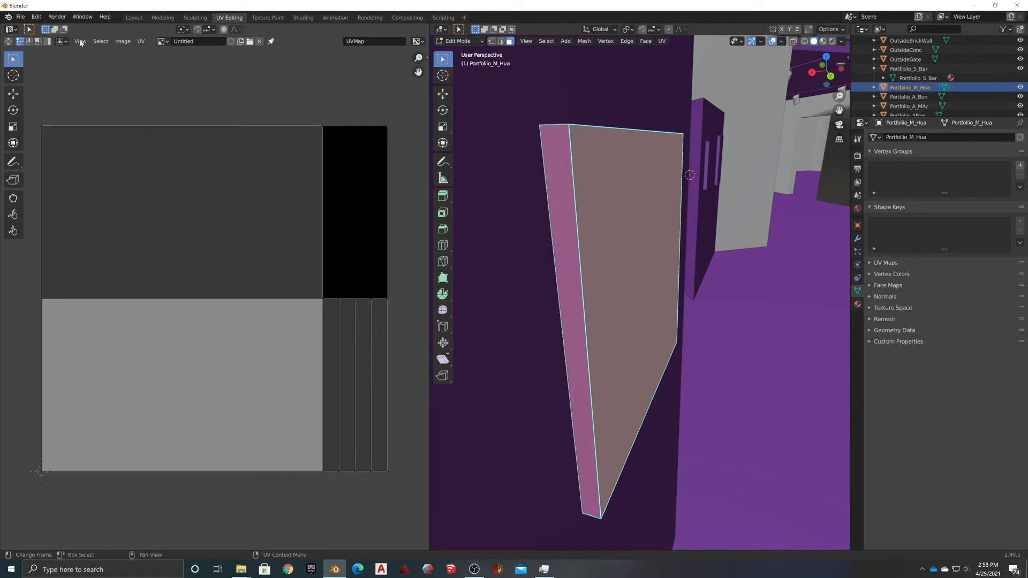
pyautogui.click(142, 41)
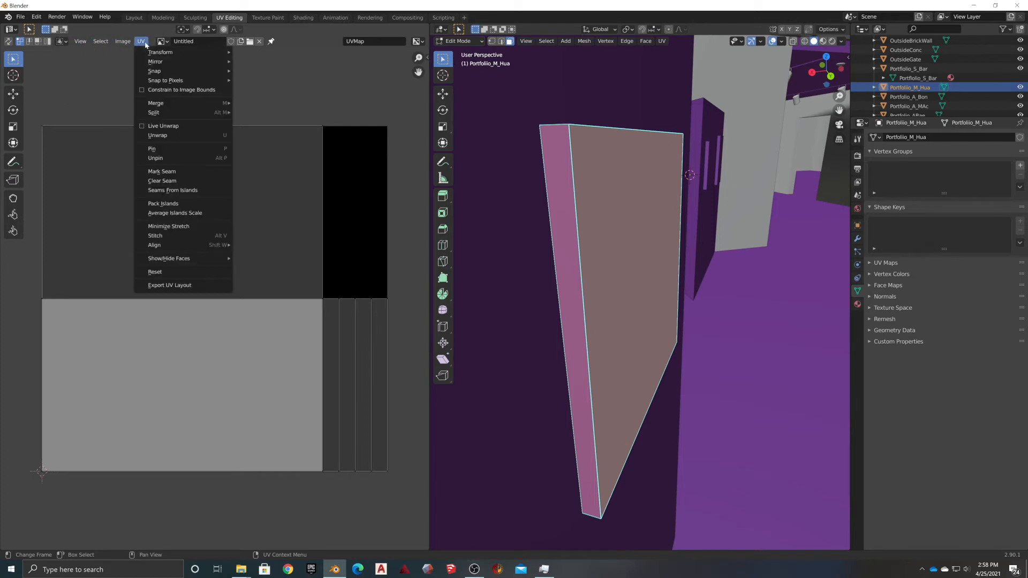
# Export the UV layout as a 2048×2048 Portfolio_M_Hua.png into Materials, then minimize Blender
pyautogui.click(168, 290)
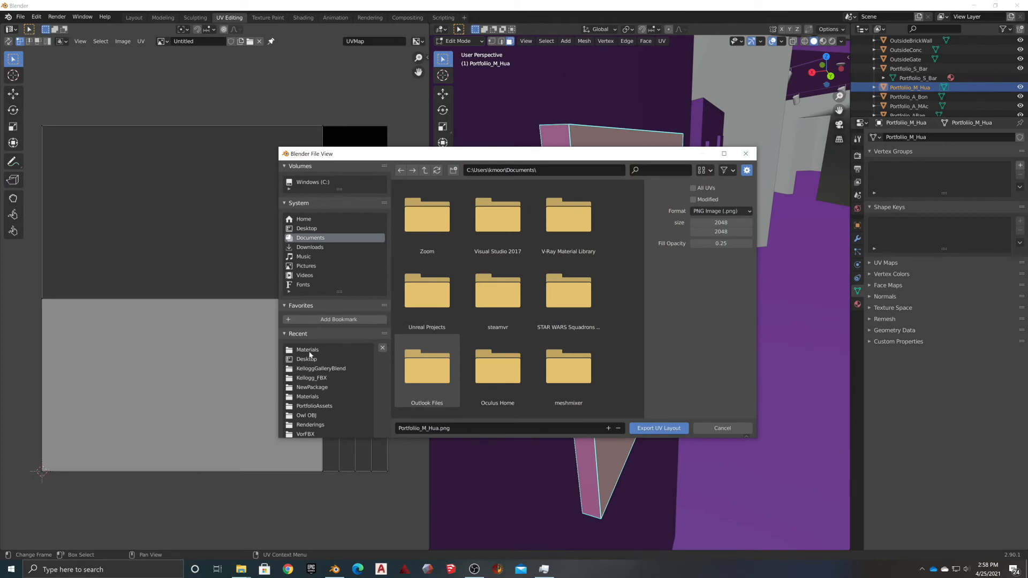
pyautogui.click(307, 350)
pyautogui.click(654, 428)
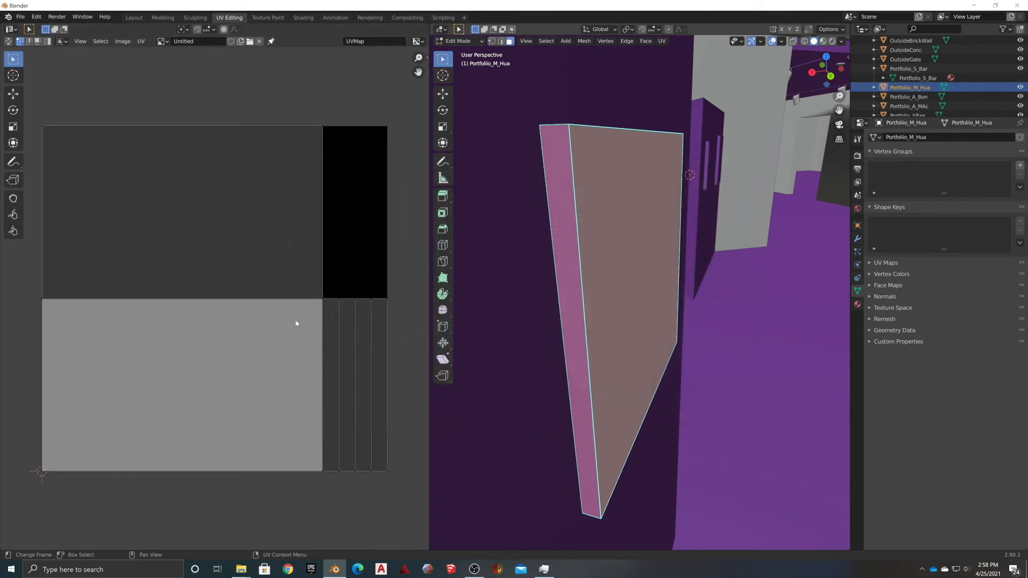
pyautogui.click(973, 6)
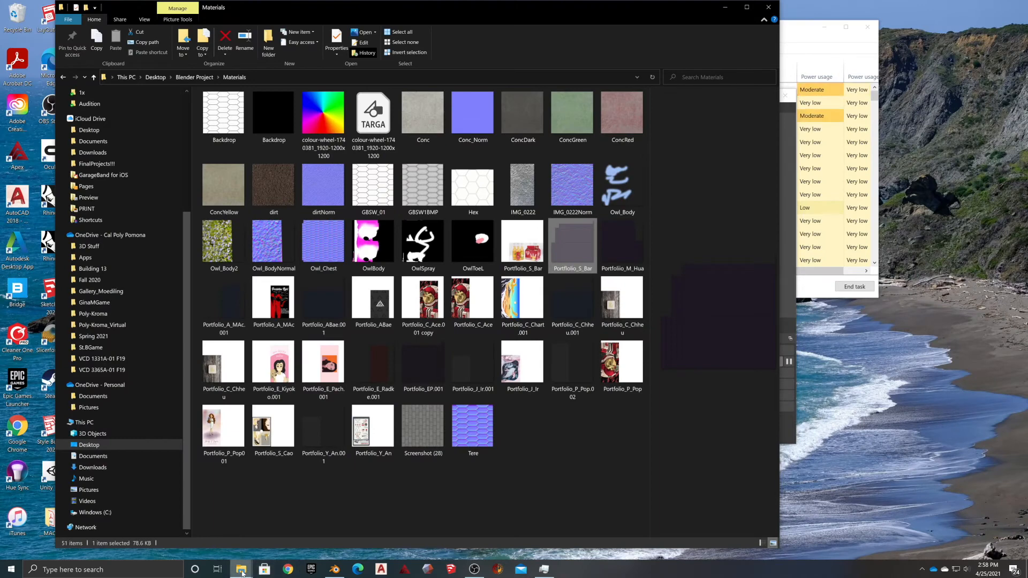
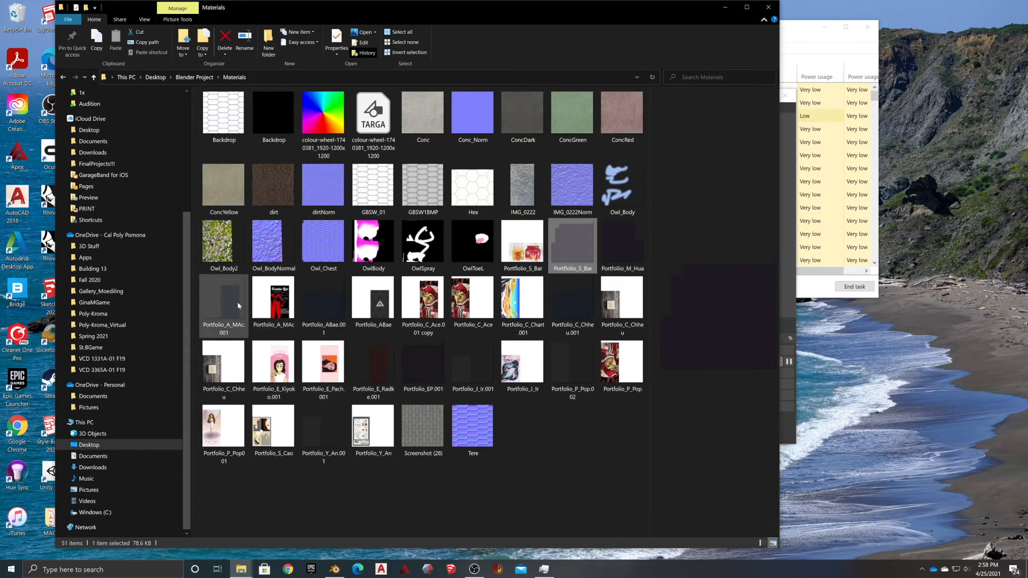
# Sort the Materials folder by date in Details view and open Portfolio_M_Hua in Photoshop 2020
pyautogui.click(145, 21)
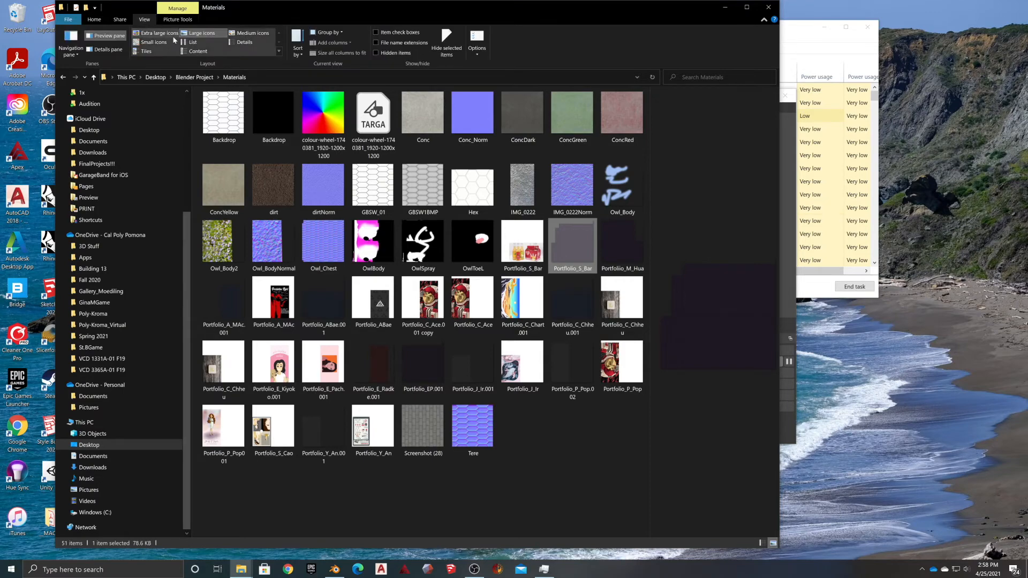
pyautogui.click(242, 42)
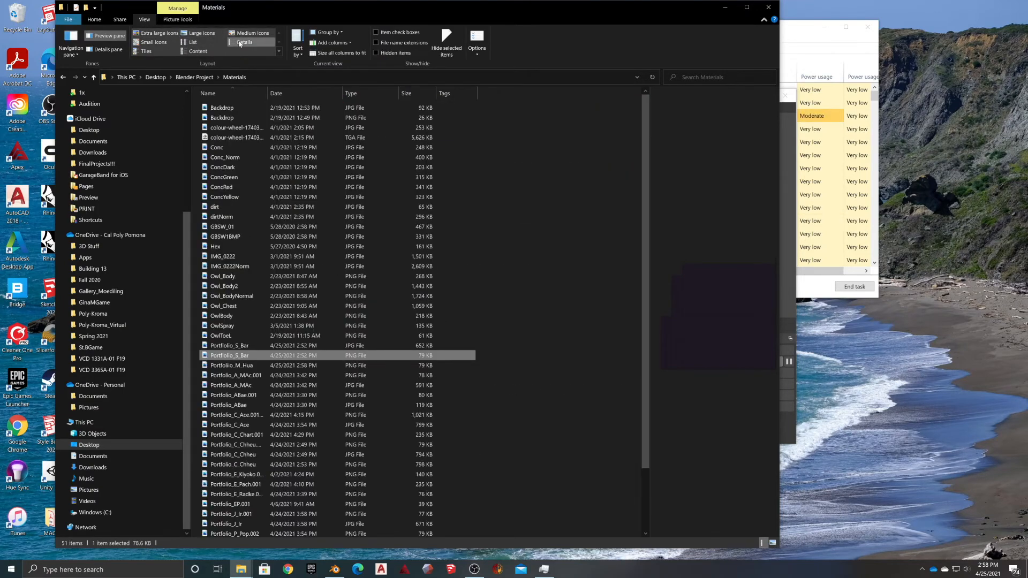
pyautogui.click(284, 94)
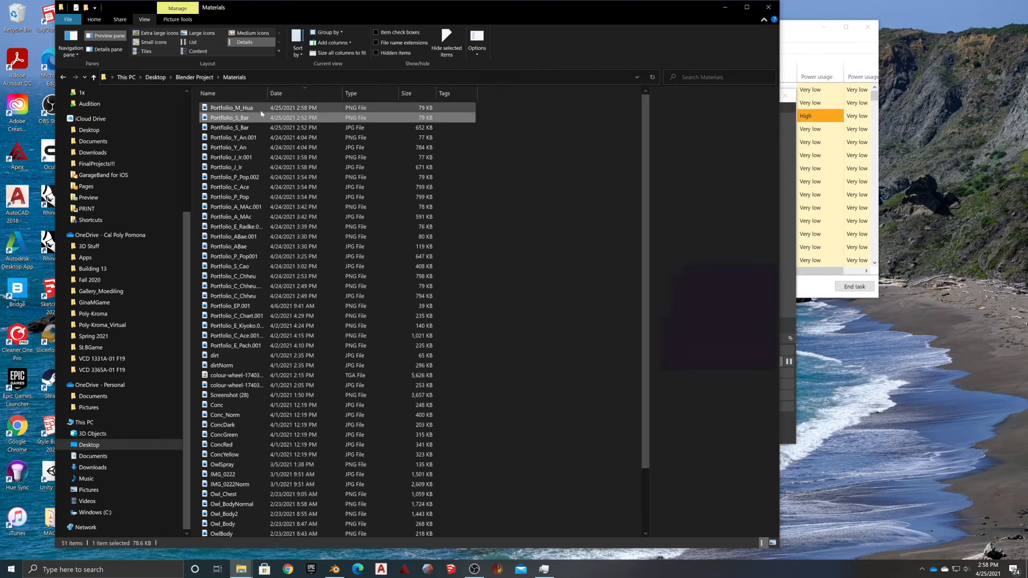
pyautogui.click(228, 108)
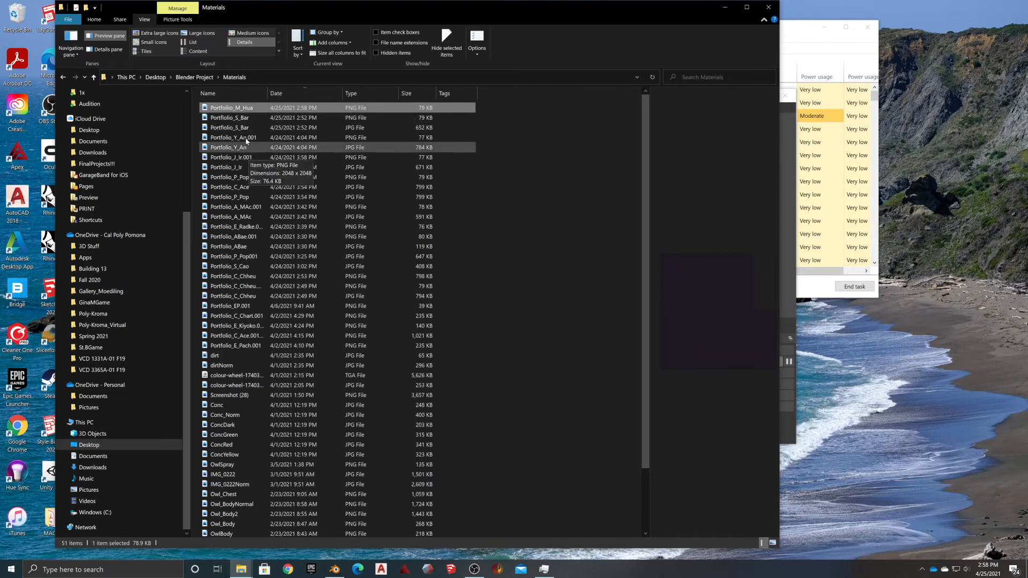
pyautogui.rightClick(228, 111)
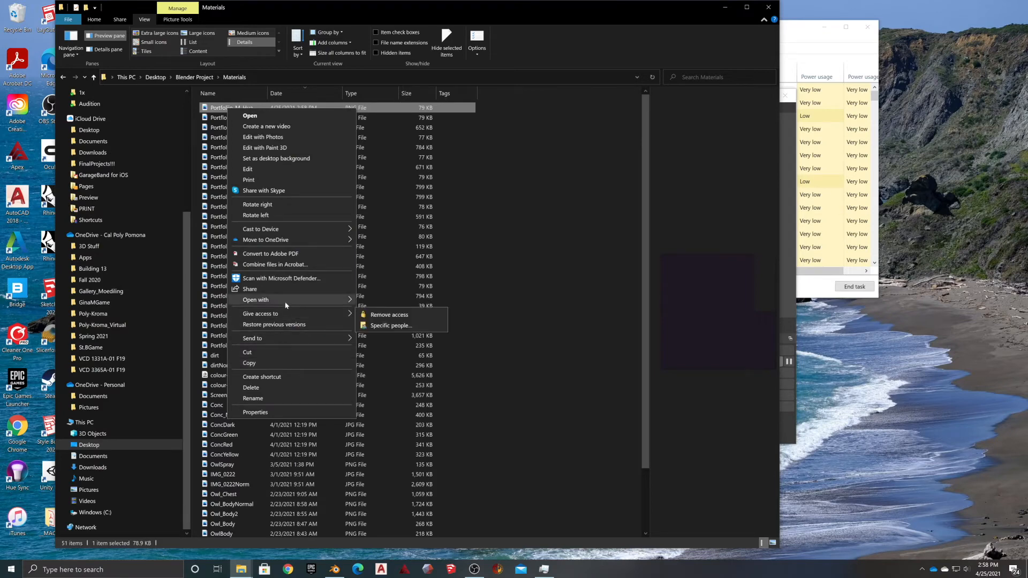
pyautogui.moveTo(278, 300)
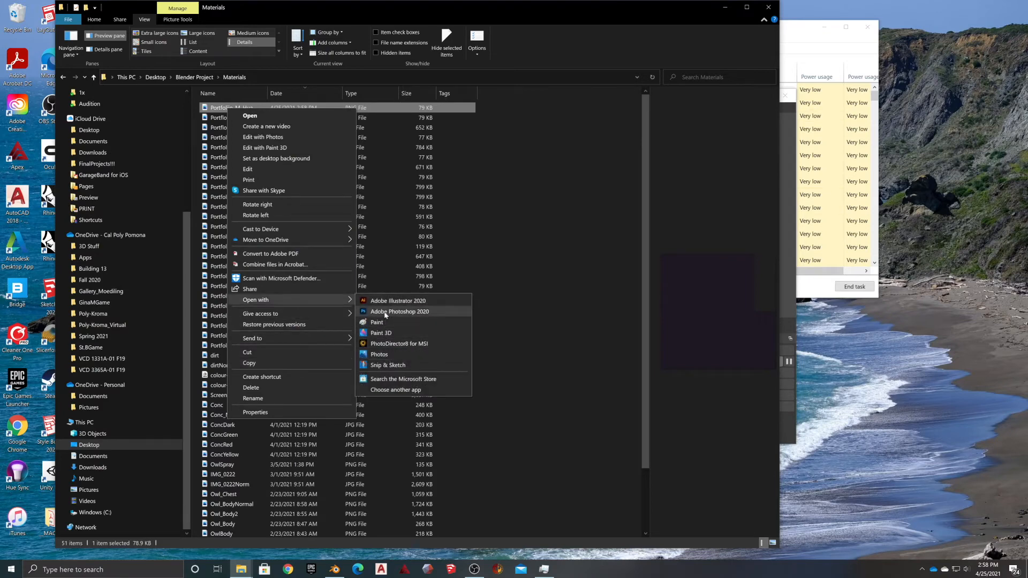
pyautogui.click(386, 312)
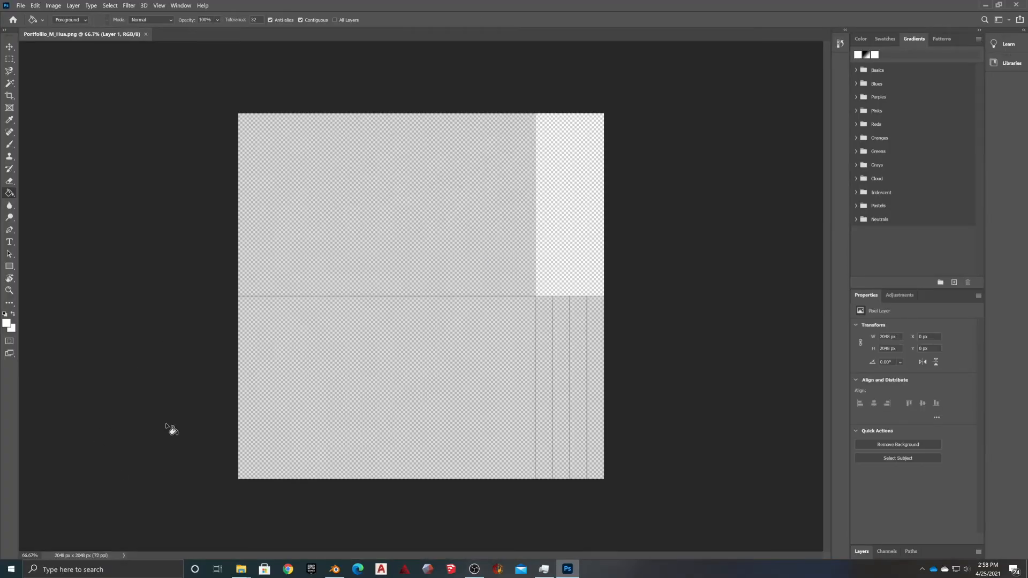
# Minimize Blender and bring the PortfolioAssets Plackard folder window in front of Photoshop
pyautogui.click(334, 569)
pyautogui.click(334, 570)
pyautogui.moveTo(241, 569)
pyautogui.click(212, 542)
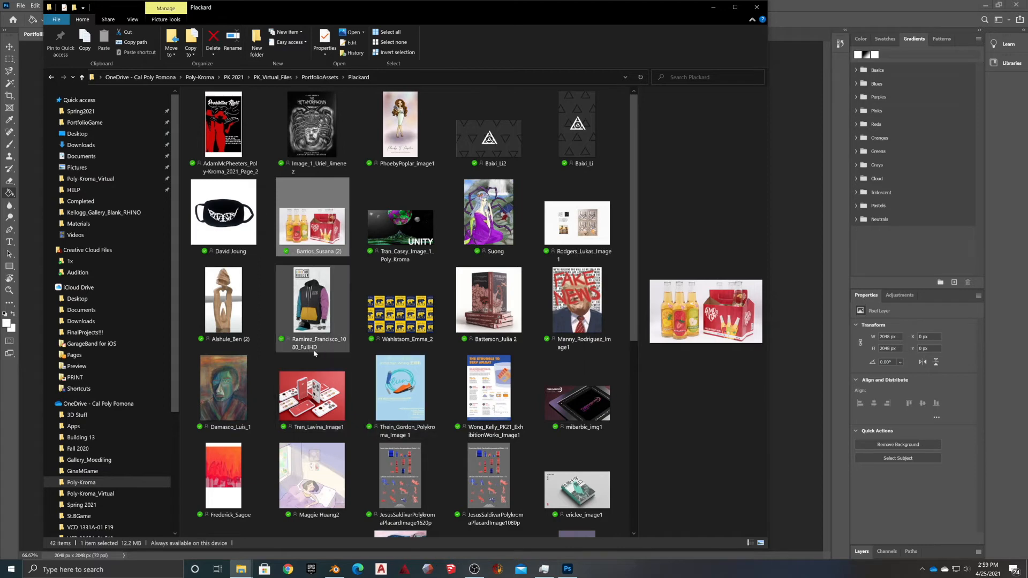
pyautogui.scroll(-5, 300, 355)
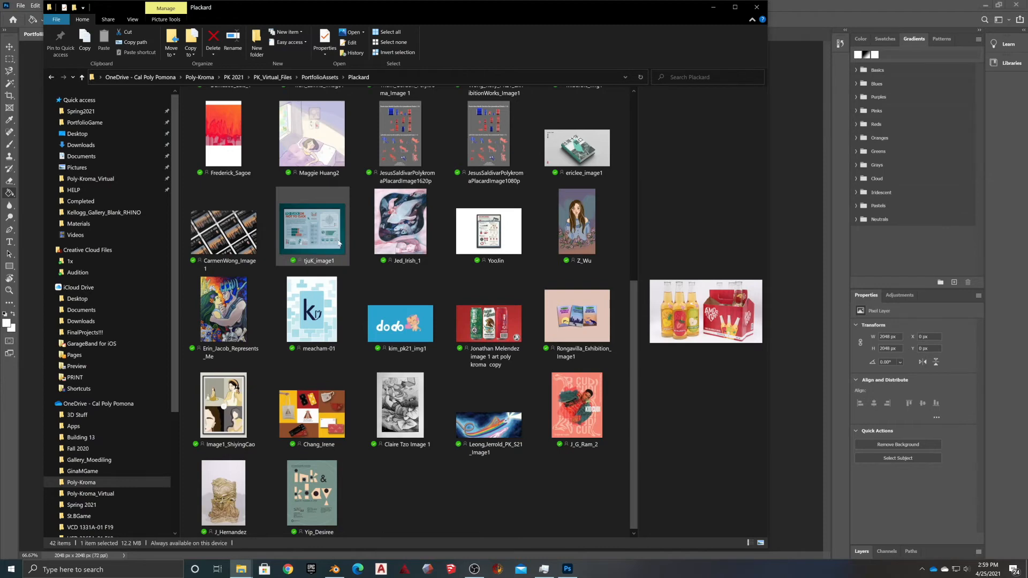
pyautogui.scroll(4, 602, 243)
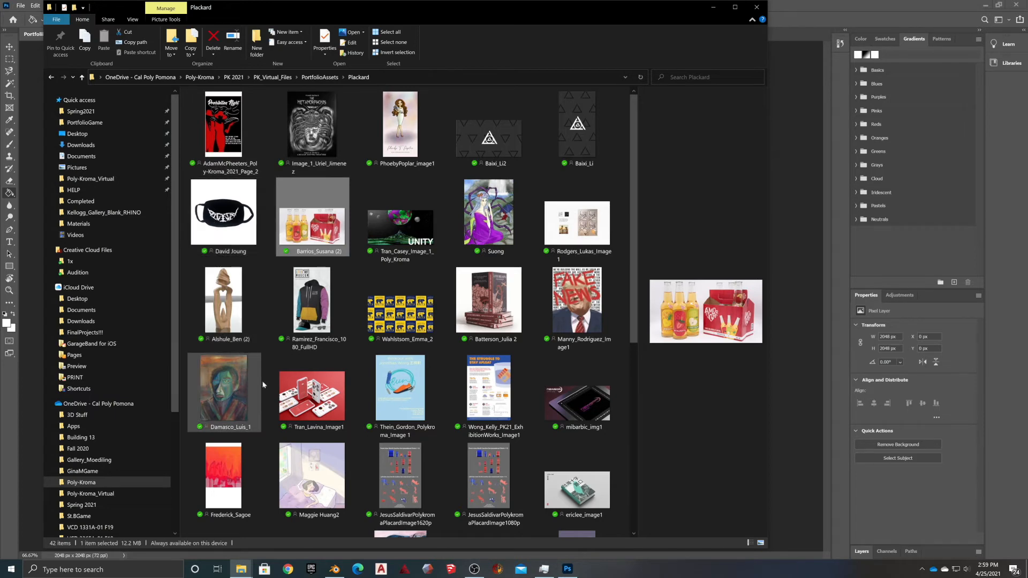
pyautogui.click(315, 494)
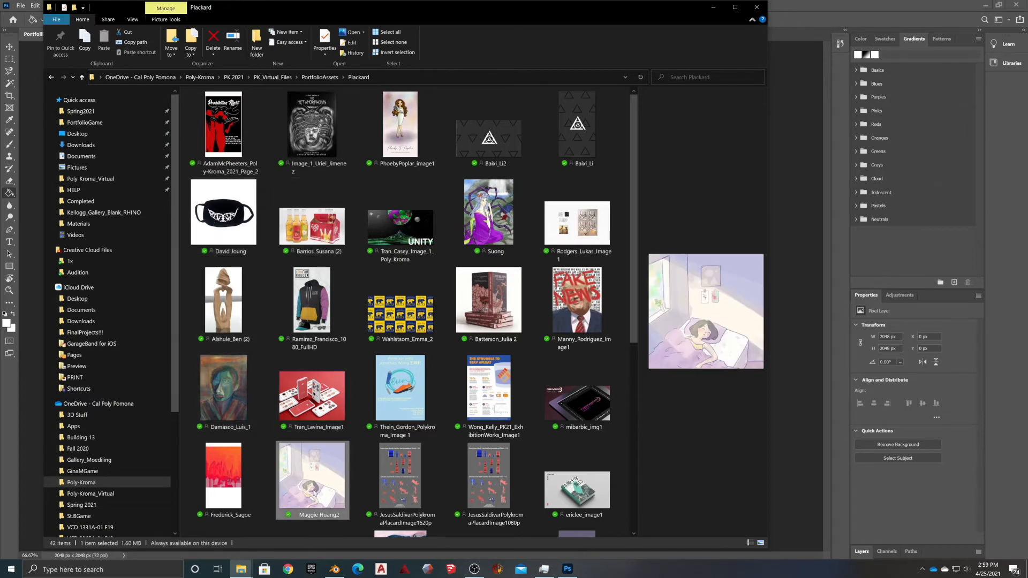
pyautogui.rightClick(311, 470)
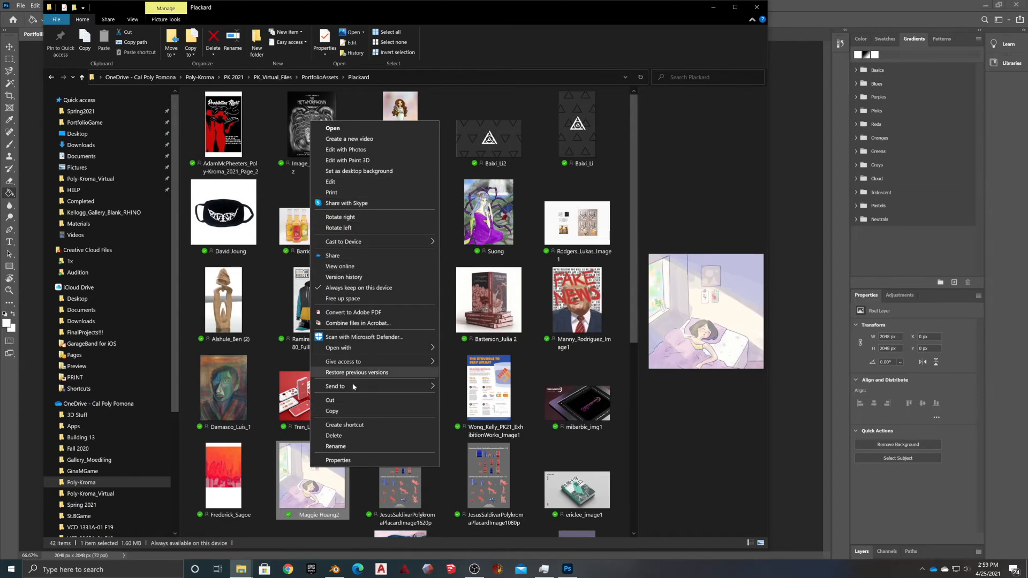
pyautogui.moveTo(354, 347)
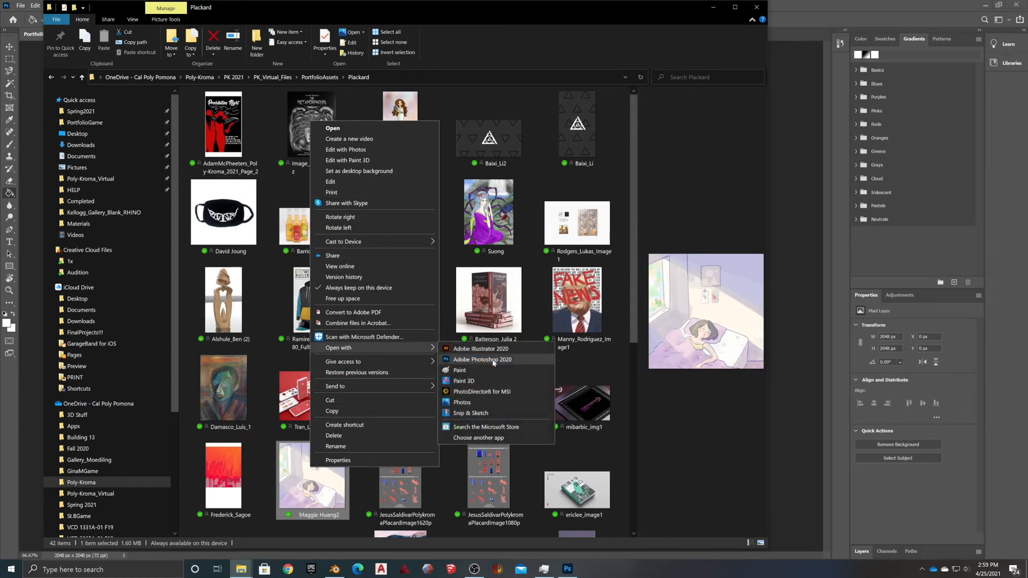
pyautogui.click(493, 363)
pyautogui.moveTo(244, 35); pyautogui.dragTo(589, 251)
pyautogui.moveTo(423, 137); pyautogui.dragTo(586, 124)
pyautogui.click(53, 6)
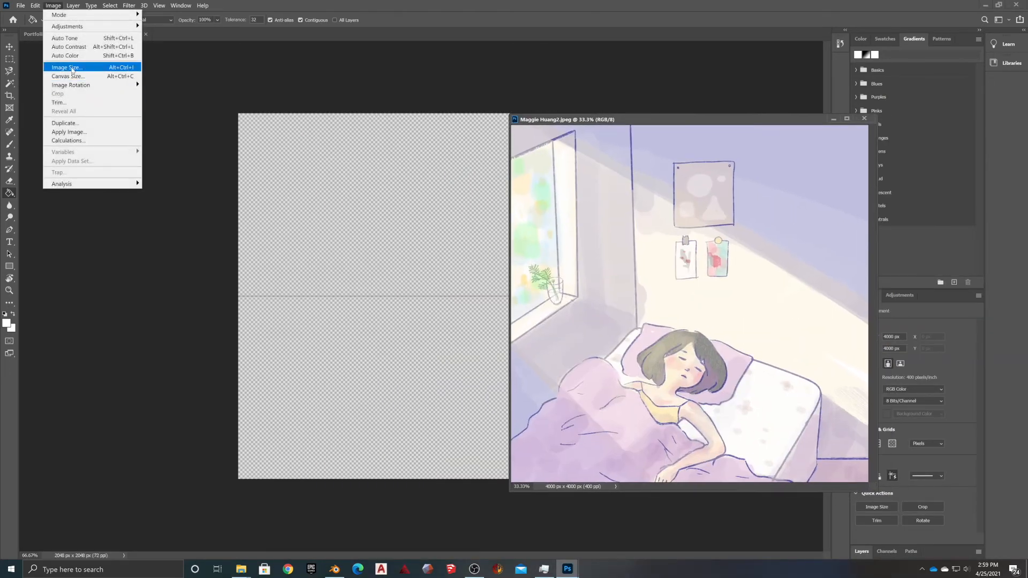
pyautogui.click(74, 69)
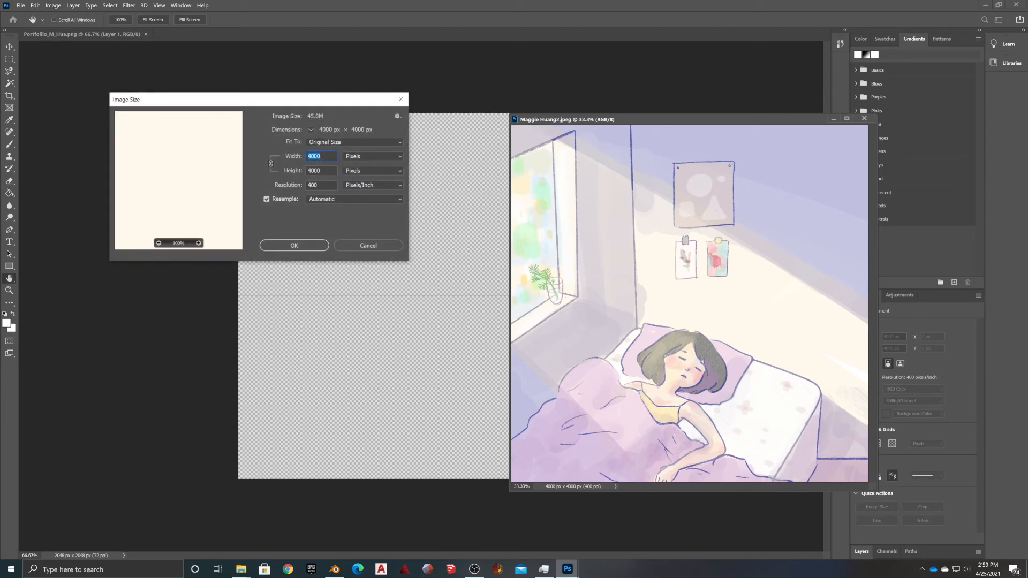
pyautogui.write('2000')
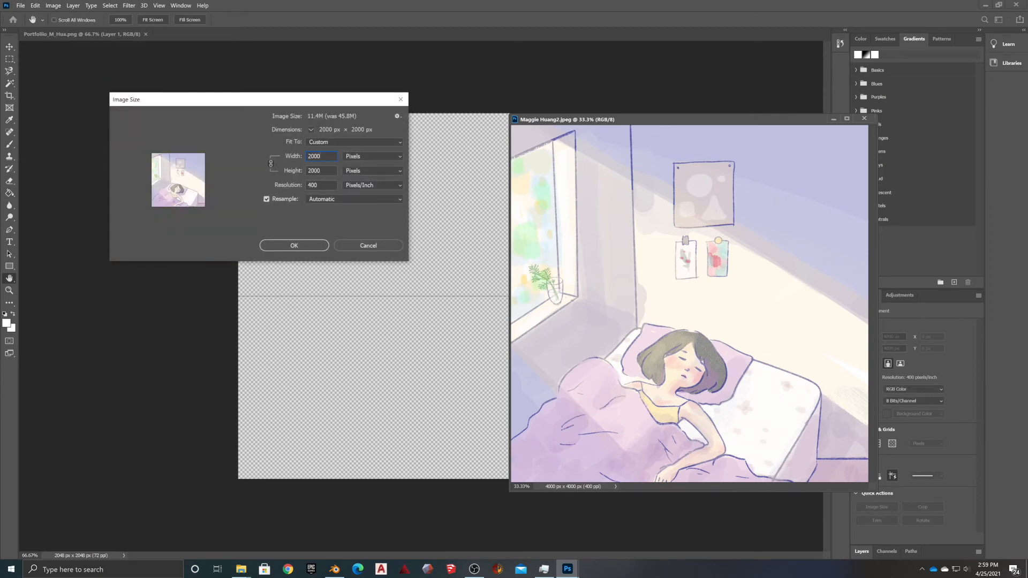
pyautogui.click(295, 245)
pyautogui.press('g')
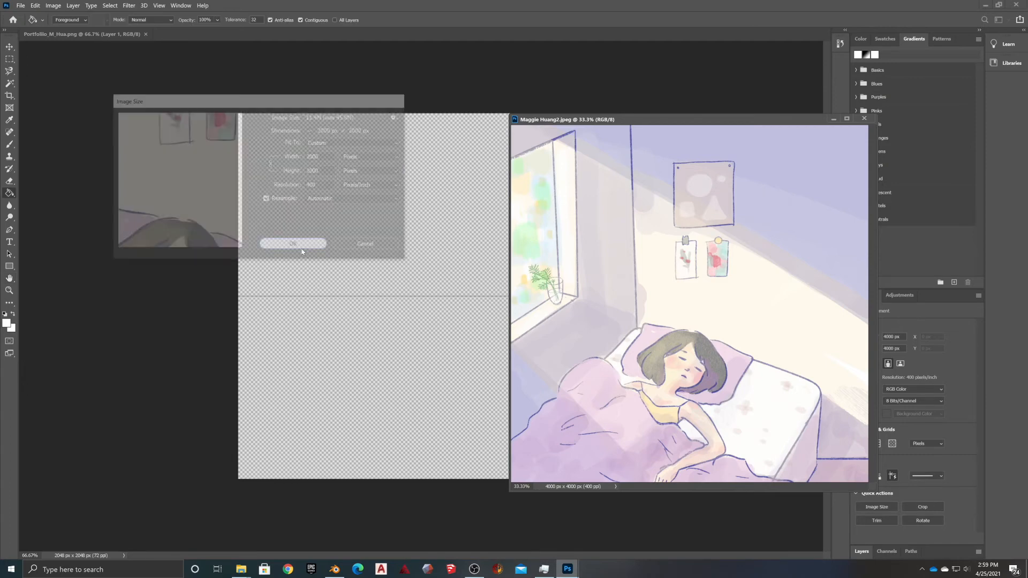
# Copy the resized artwork onto the Portfolio_M_Hua canvas as Layer 2 and close the original
pyautogui.press('v')
pyautogui.moveTo(679, 280); pyautogui.dragTo(362, 365)
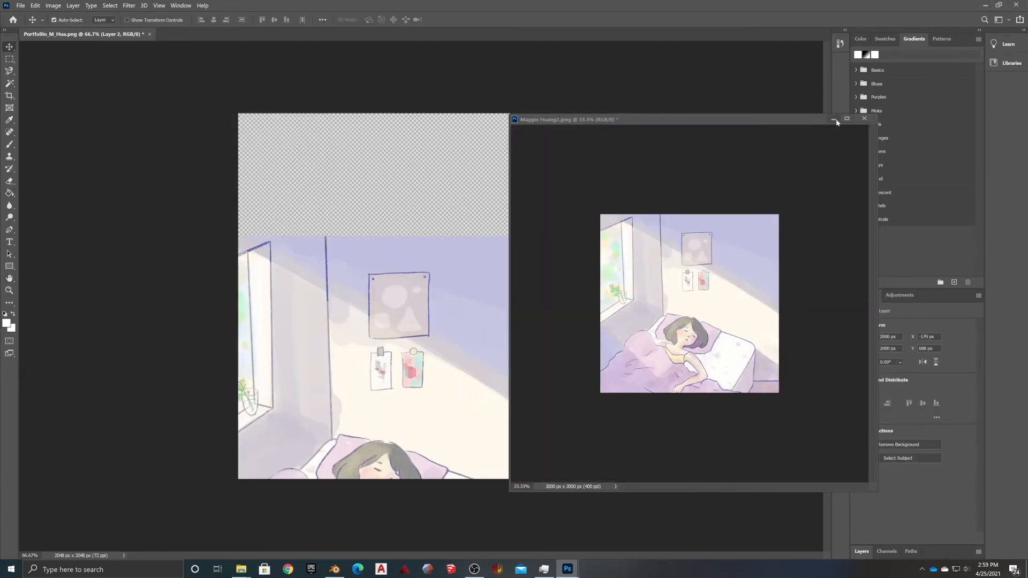
pyautogui.click(862, 119)
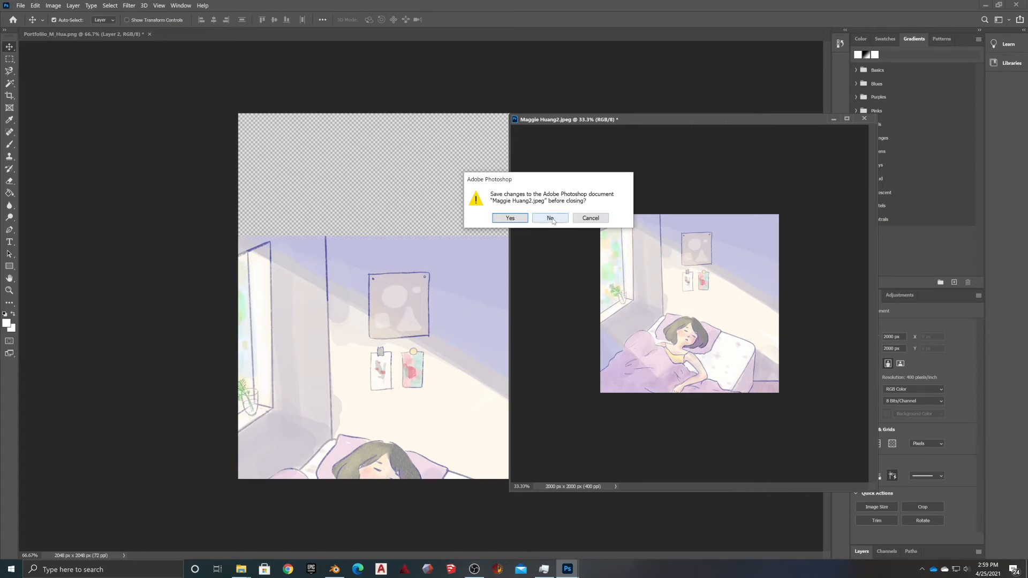
pyautogui.click(551, 218)
pyautogui.moveTo(387, 349); pyautogui.dragTo(426, 245)
pyautogui.hotkey('ctrl', 't')
pyautogui.moveTo(254, 135); pyautogui.dragTo(239, 296)
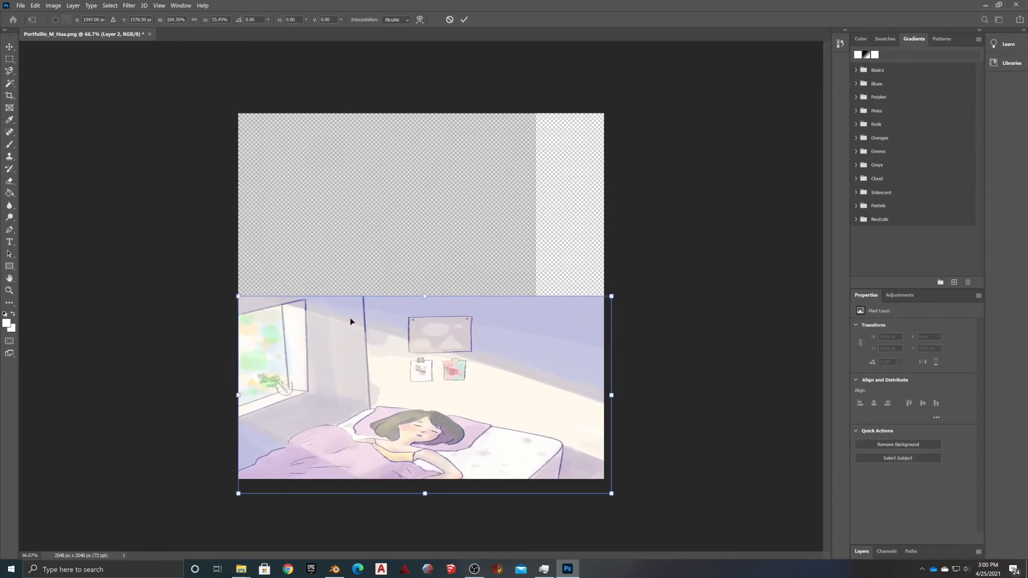
pyautogui.moveTo(611, 396); pyautogui.dragTo(537, 390)
pyautogui.moveTo(386, 490)
pyautogui.mouseDown()
pyautogui.moveTo(386, 479)
pyautogui.moveTo(377, 507)
pyautogui.mouseUp()
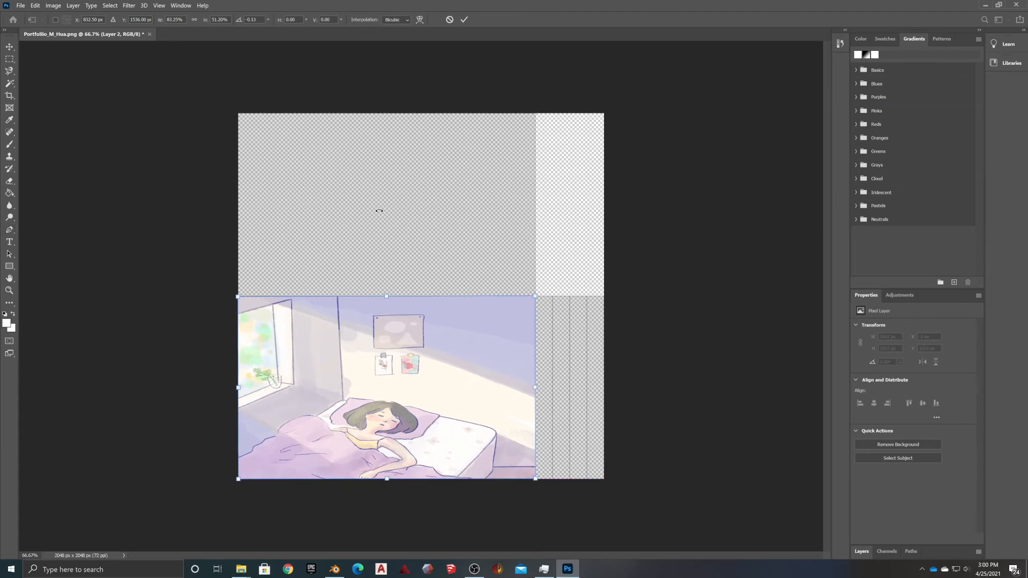
pyautogui.press('Return')
pyautogui.press('g')
pyautogui.click(391, 238)
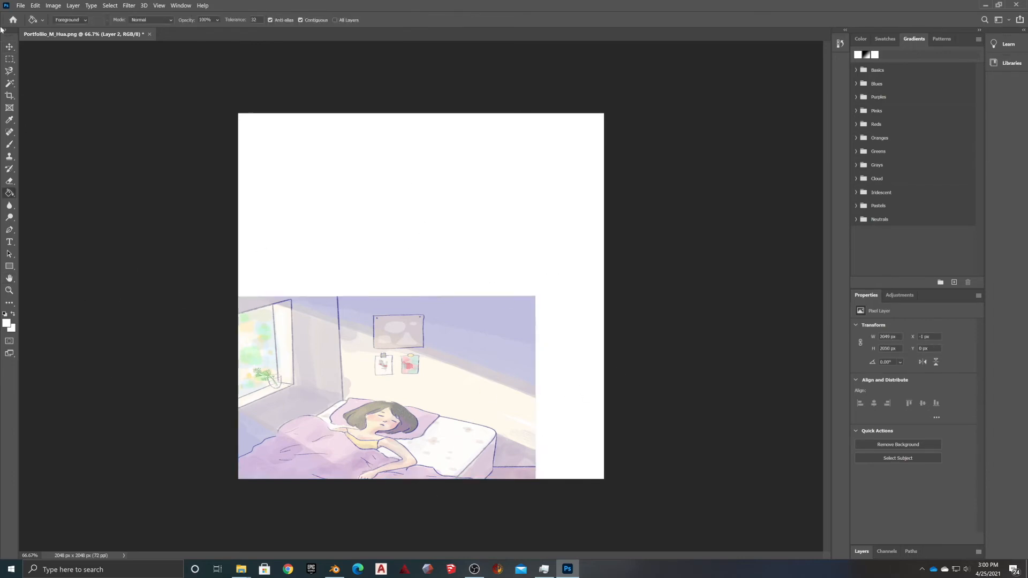
# Save a copy of the panel texture under a new name via Save As
pyautogui.click(19, 5)
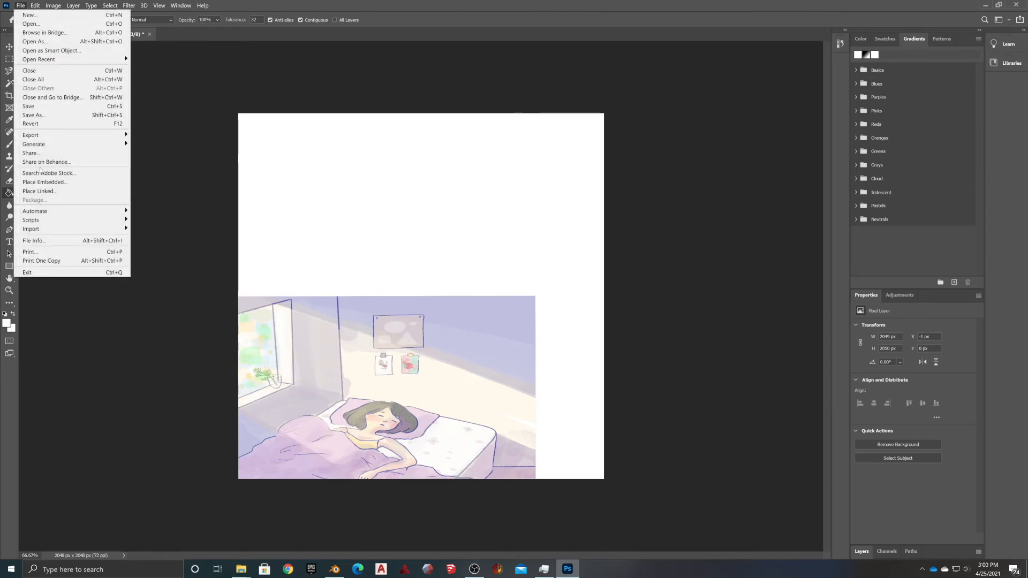
pyautogui.click(36, 115)
pyautogui.click(331, 329)
pyautogui.click(322, 335)
pyautogui.click(532, 408)
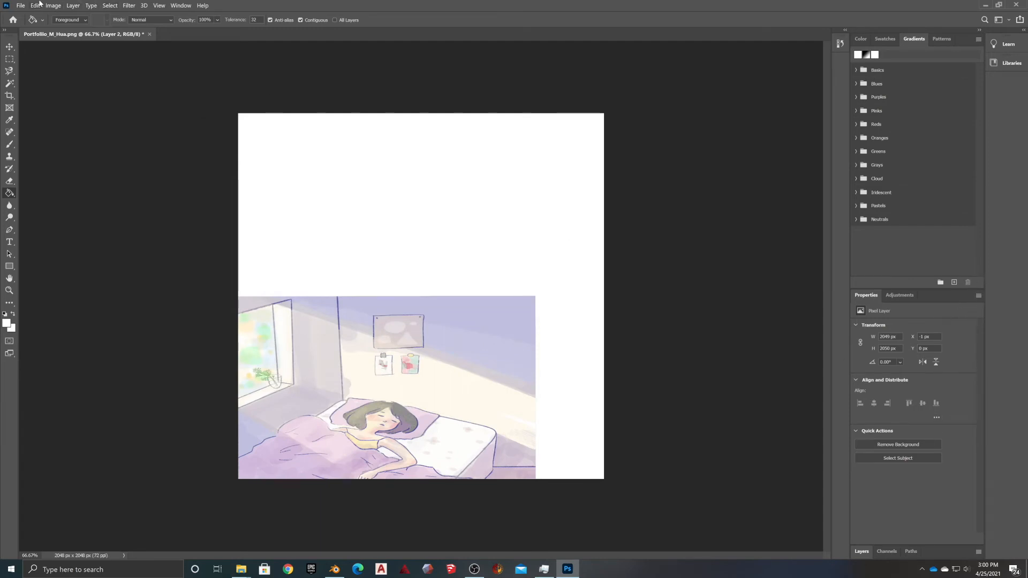
pyautogui.click(22, 5)
pyautogui.click(46, 113)
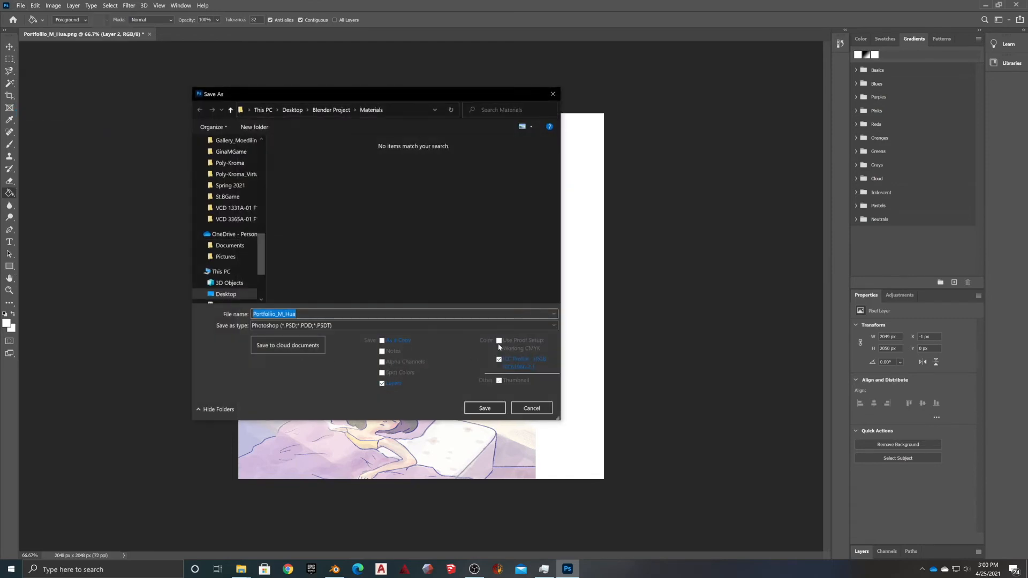
pyautogui.click(484, 408)
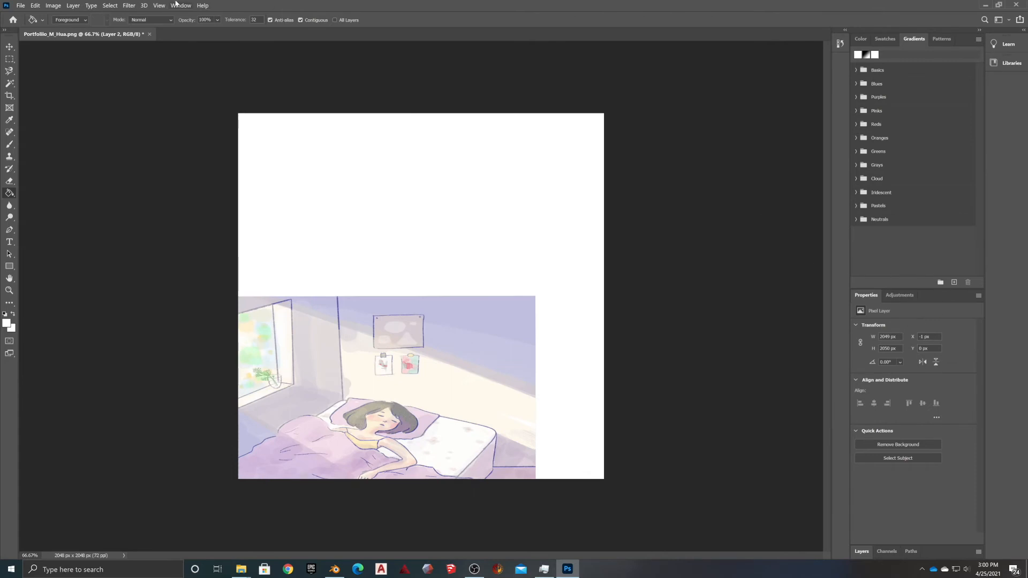
# Show the Layers panel and delete Layer 1
pyautogui.click(159, 5)
pyautogui.moveTo(181, 5)
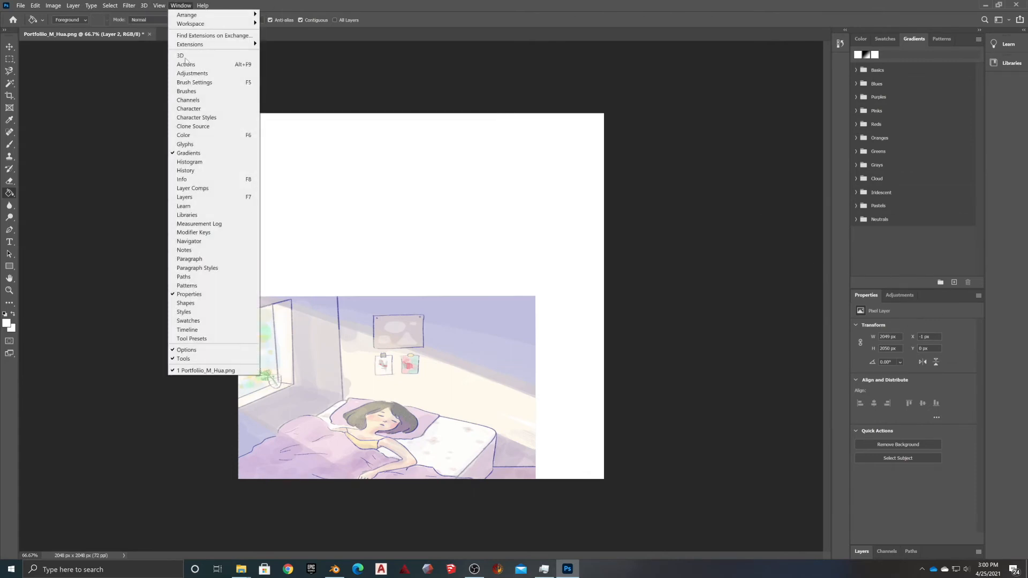
pyautogui.click(185, 197)
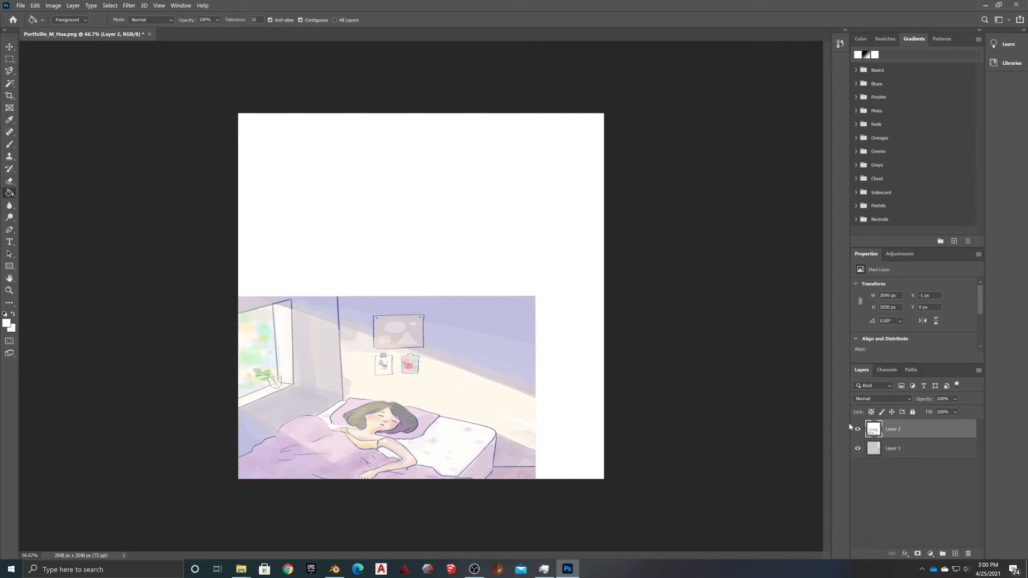
pyautogui.click(910, 450)
pyautogui.press('Delete')
# Save the artwork as a maximum-quality JPEG in the Materials folder
pyautogui.click(20, 6)
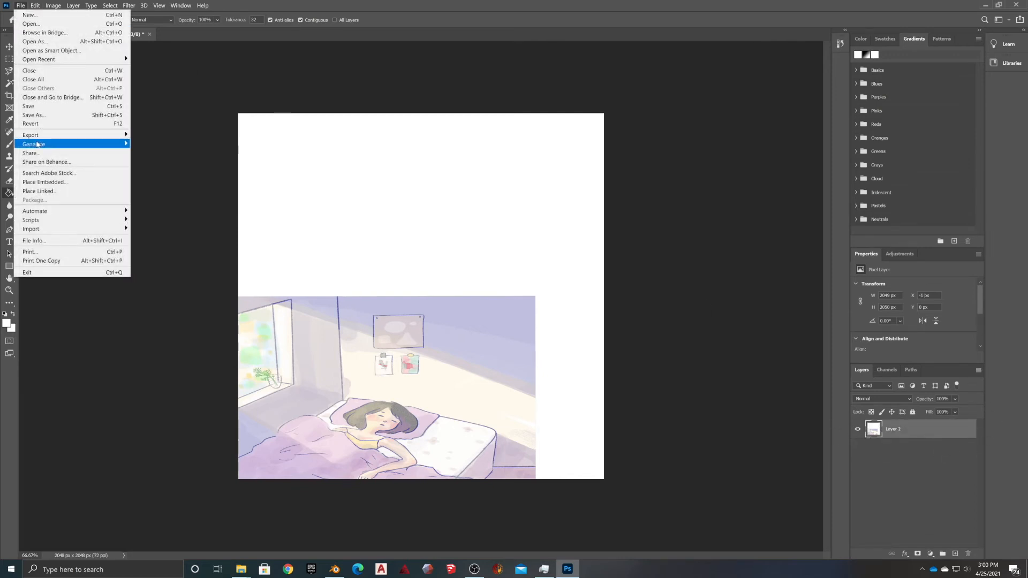
pyautogui.click(38, 115)
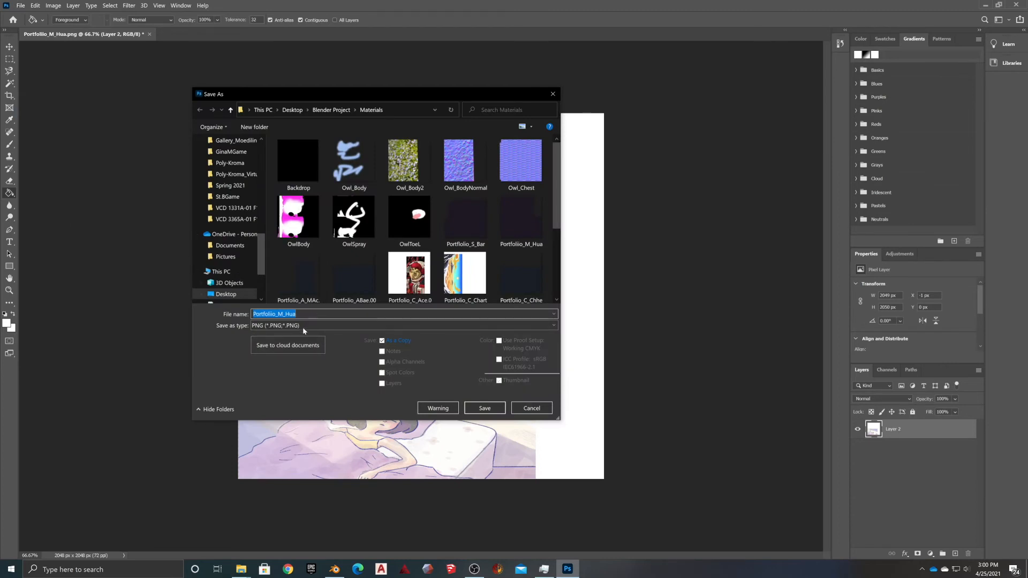
pyautogui.click(302, 325)
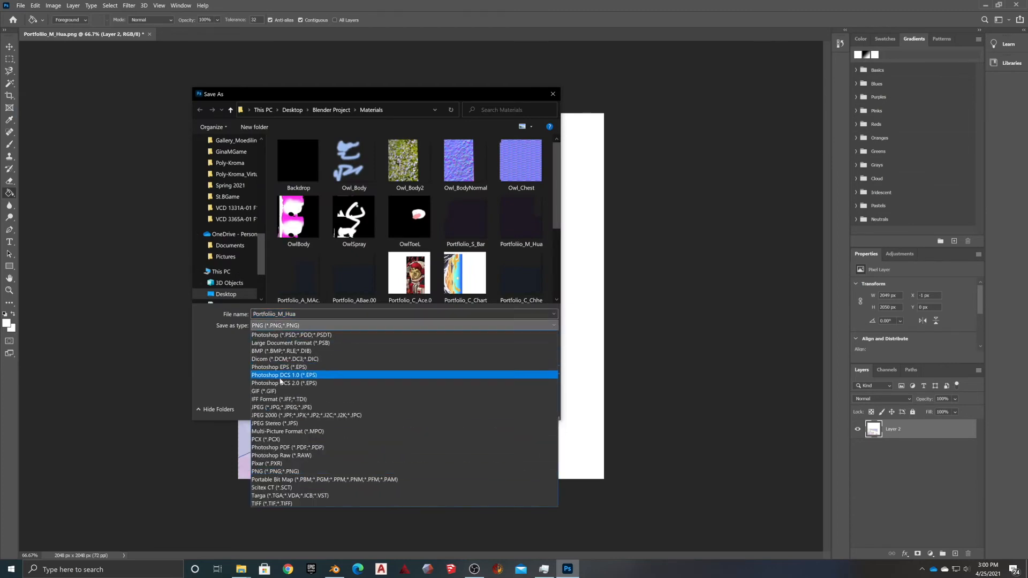
pyautogui.click(277, 409)
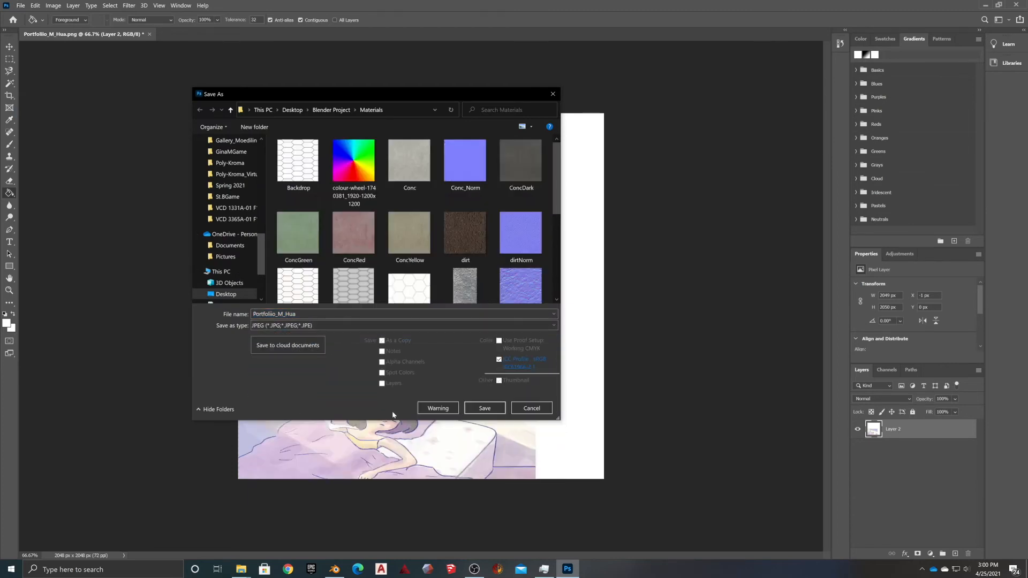
pyautogui.click(485, 408)
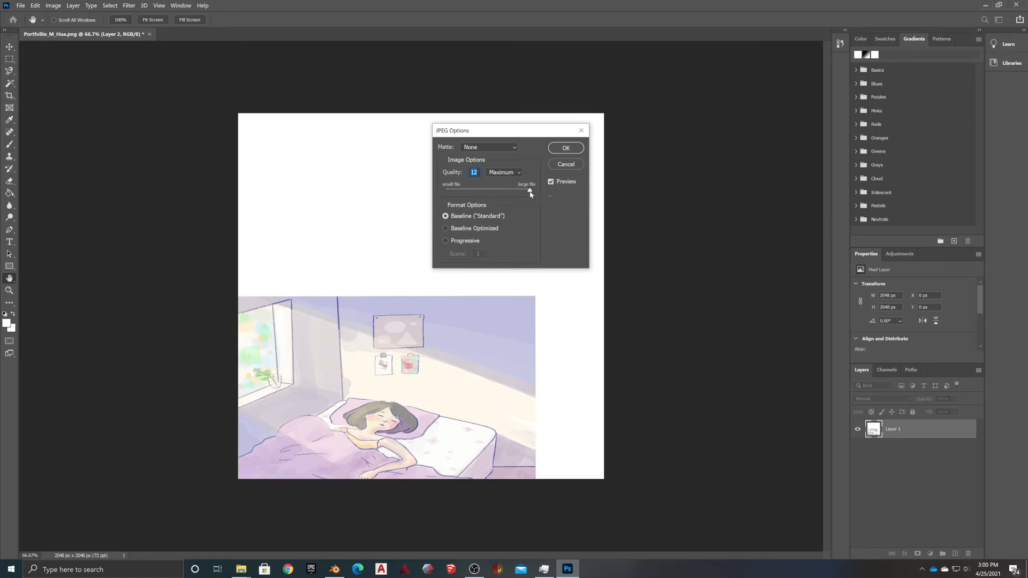
pyautogui.click(566, 148)
pyautogui.press('g')
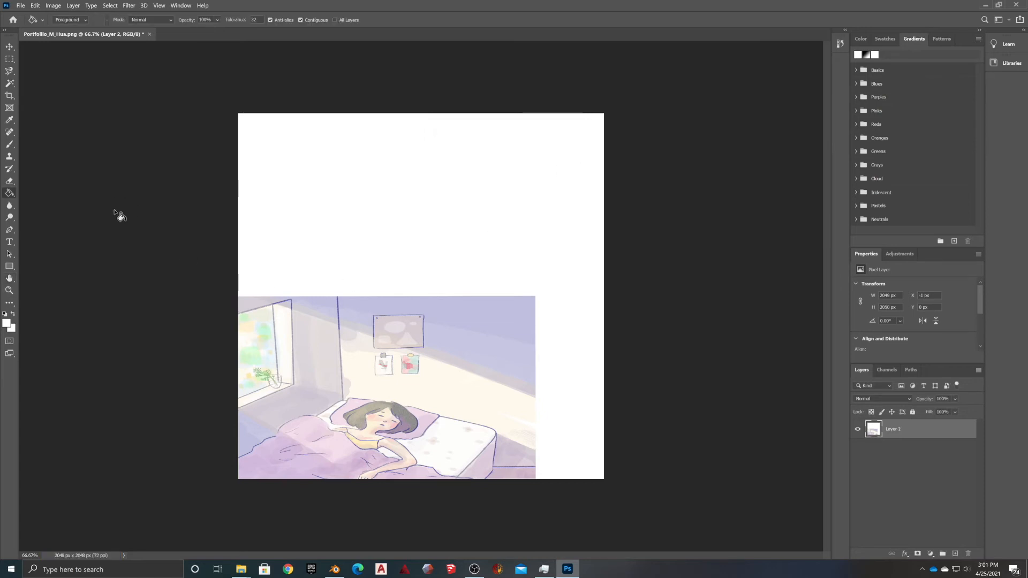
# Close the document without saving the PNG and bring Blender to the front
pyautogui.click(150, 35)
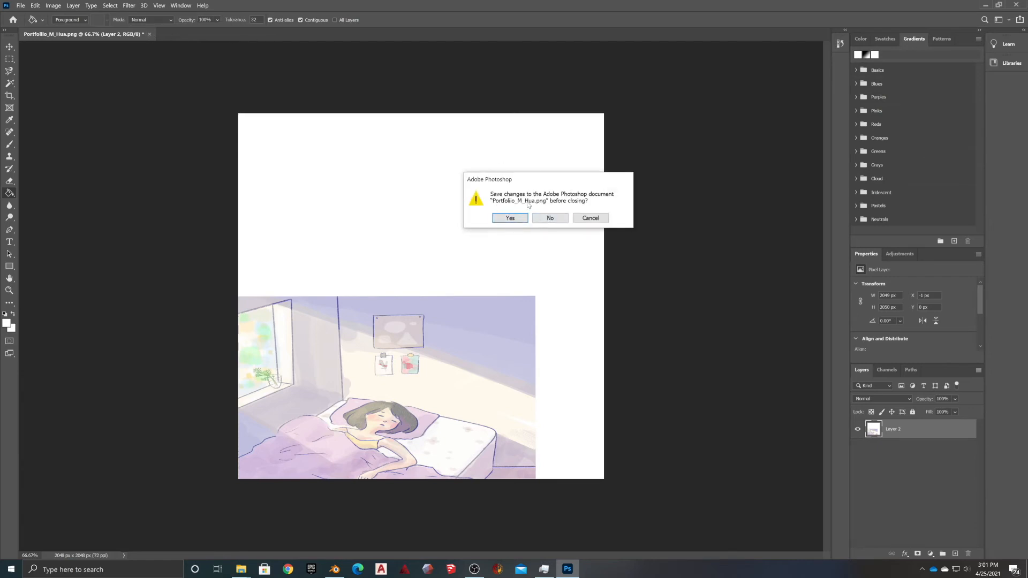
pyautogui.click(551, 218)
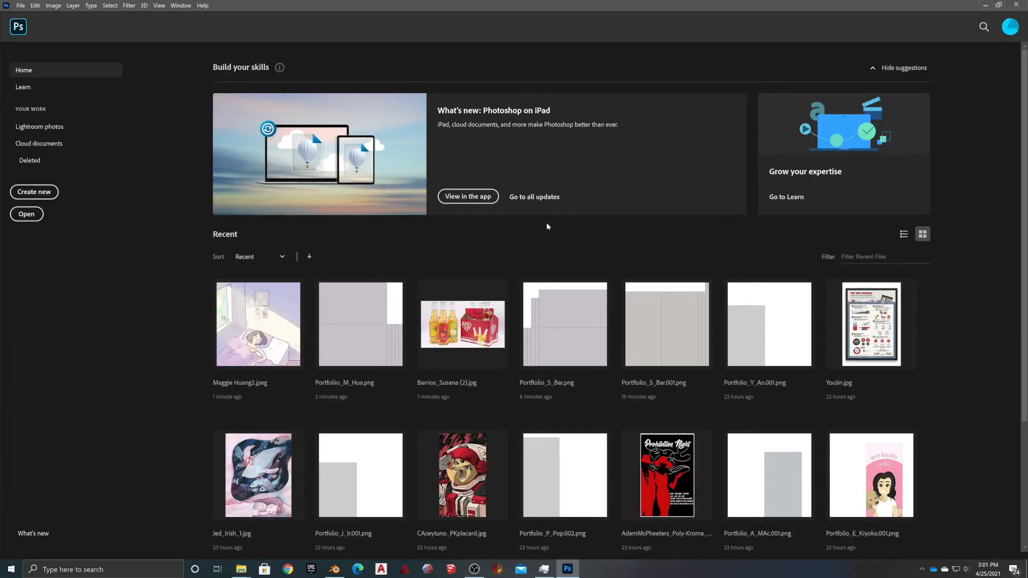
pyautogui.click(985, 4)
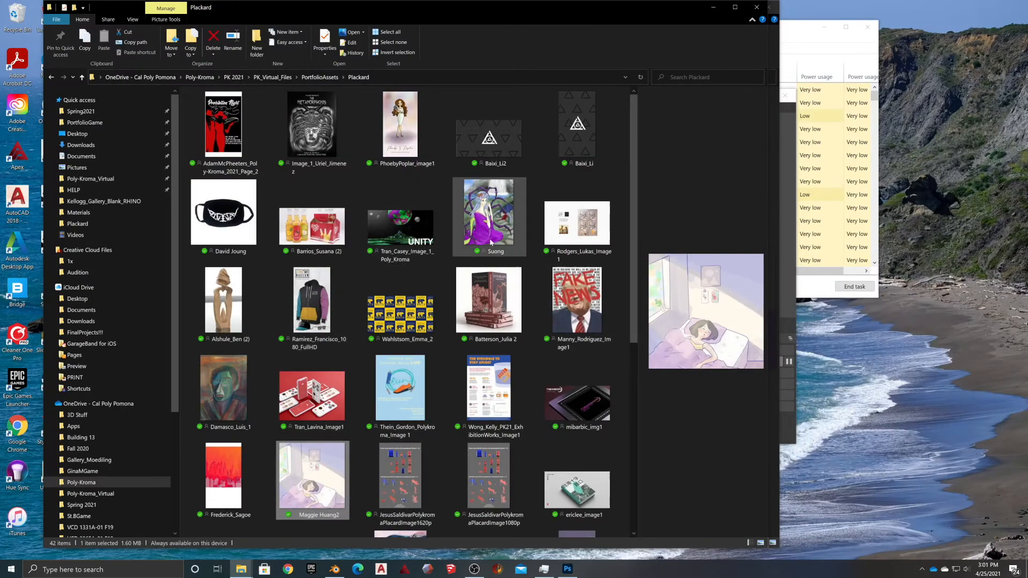
pyautogui.click(712, 7)
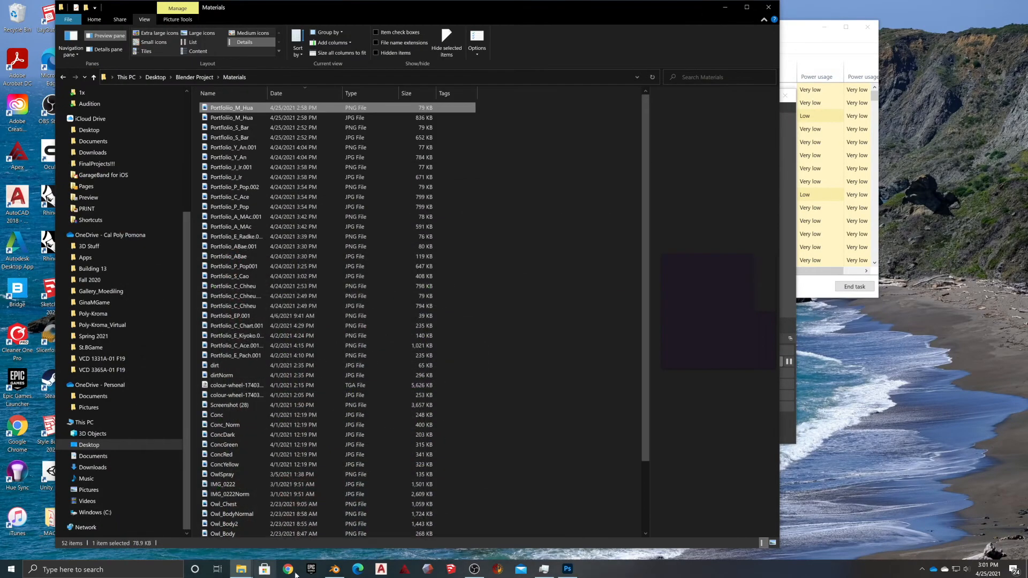
pyautogui.click(335, 569)
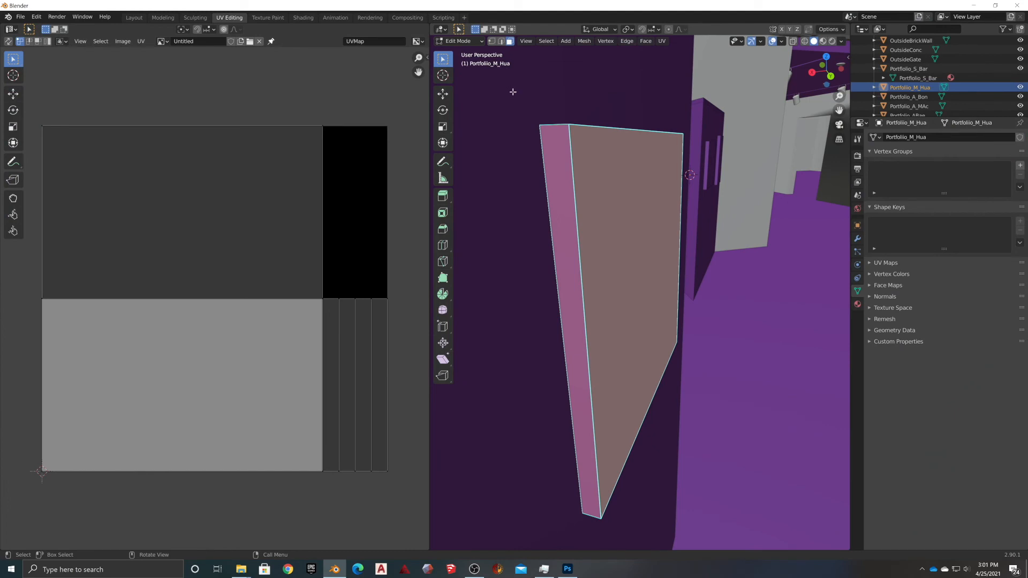
# In Layout, replace the panel's diffuse_0 material with a new material named M_Hua
pyautogui.click(133, 18)
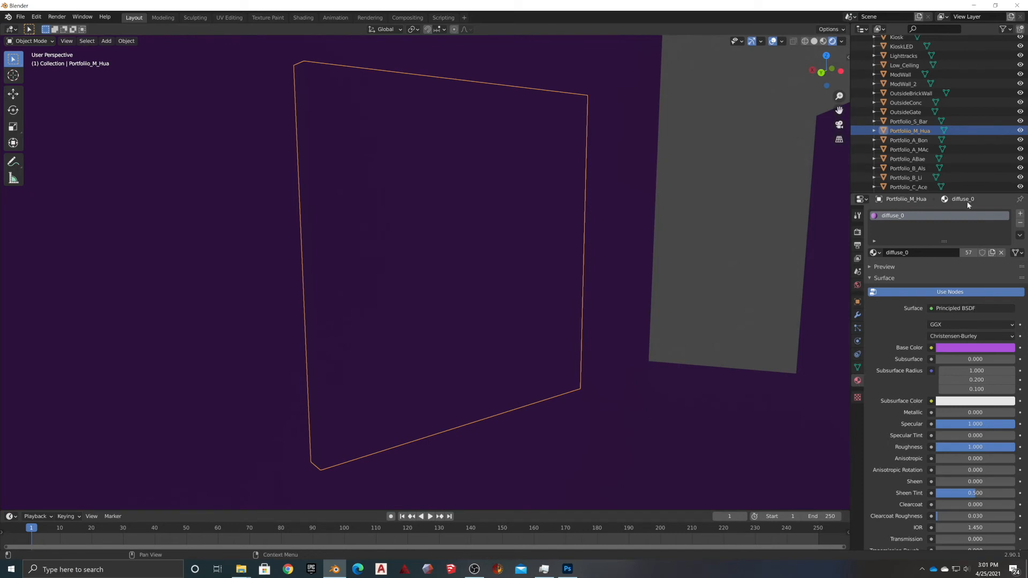
pyautogui.click(1021, 223)
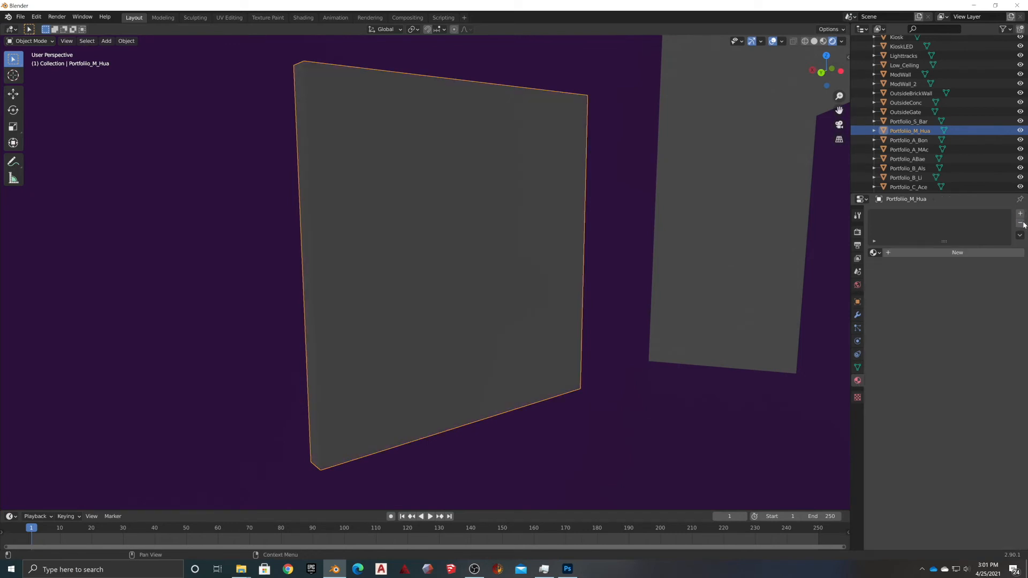
pyautogui.click(942, 252)
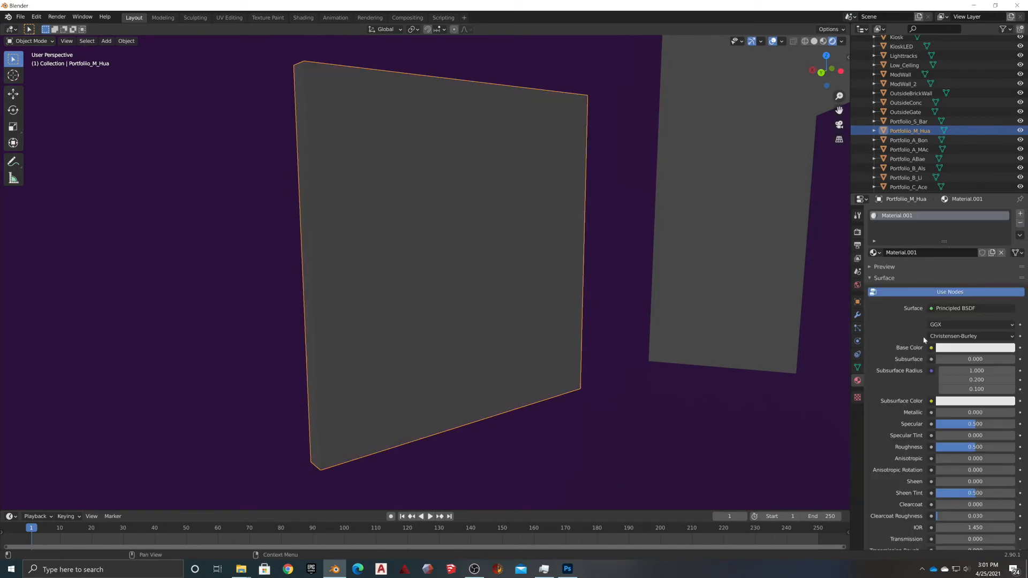
pyautogui.click(926, 252)
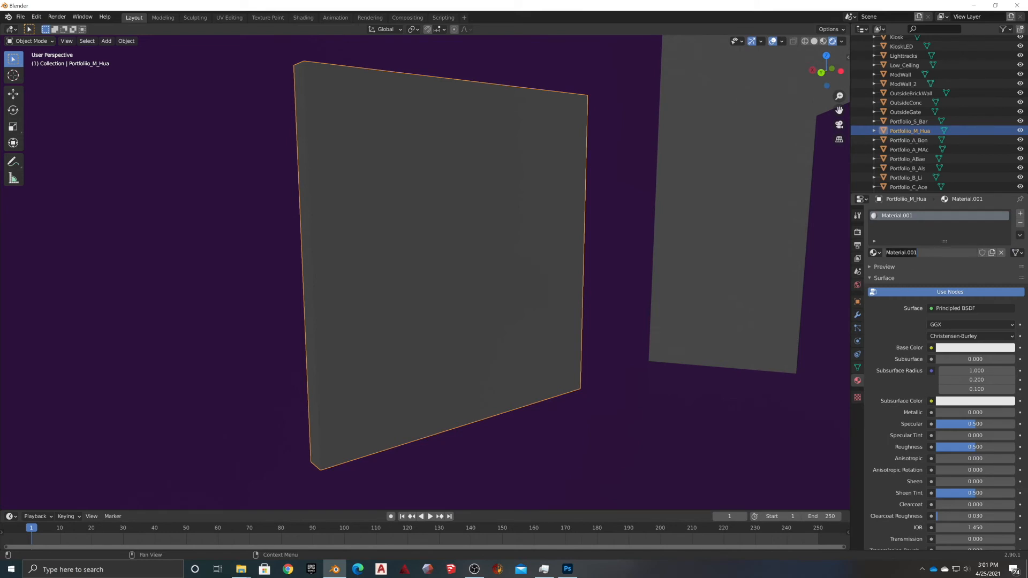
pyautogui.moveTo(925, 252); pyautogui.dragTo(885, 252)
pyautogui.click(568, 567)
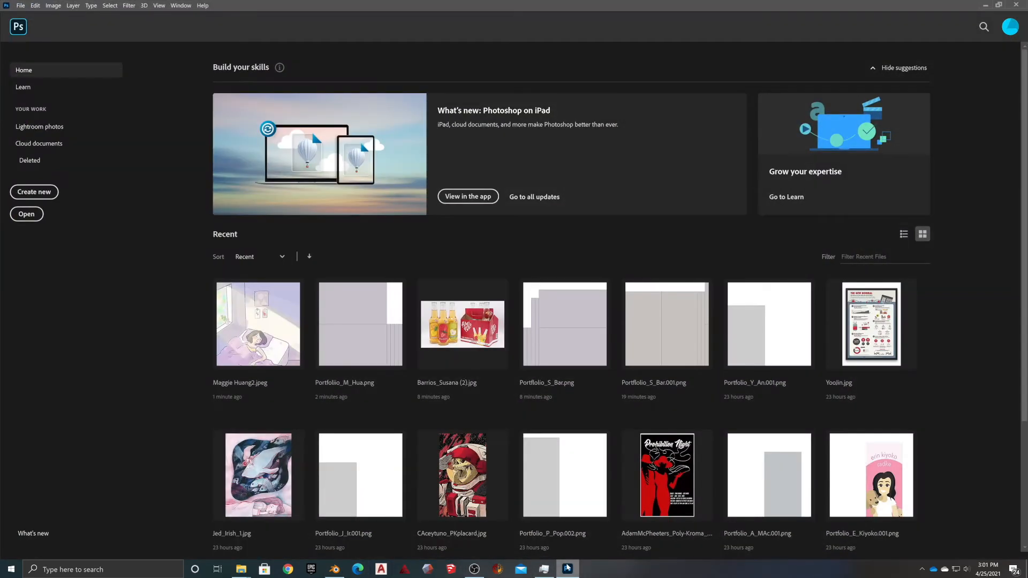
pyautogui.click(568, 567)
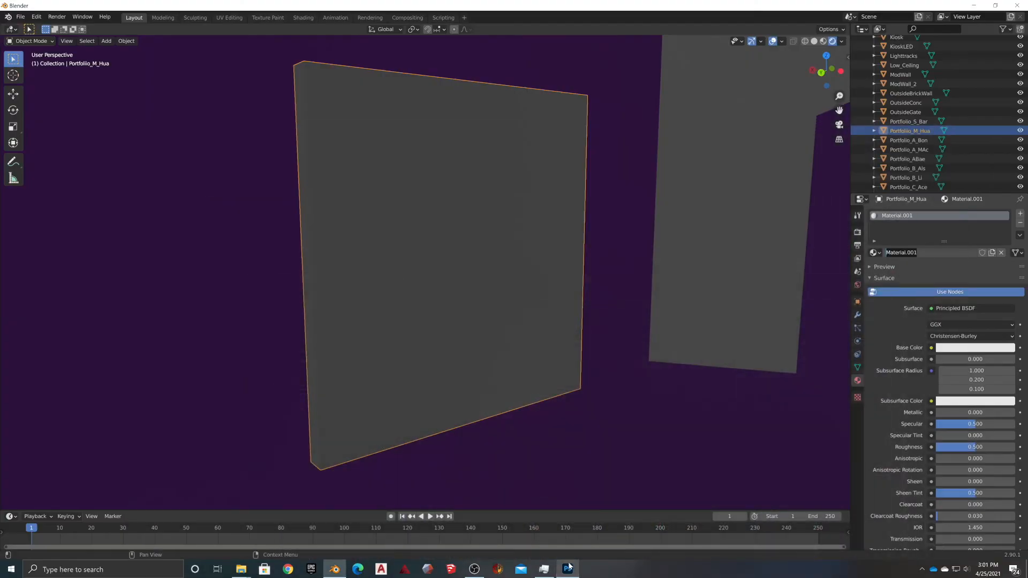
pyautogui.write('M')
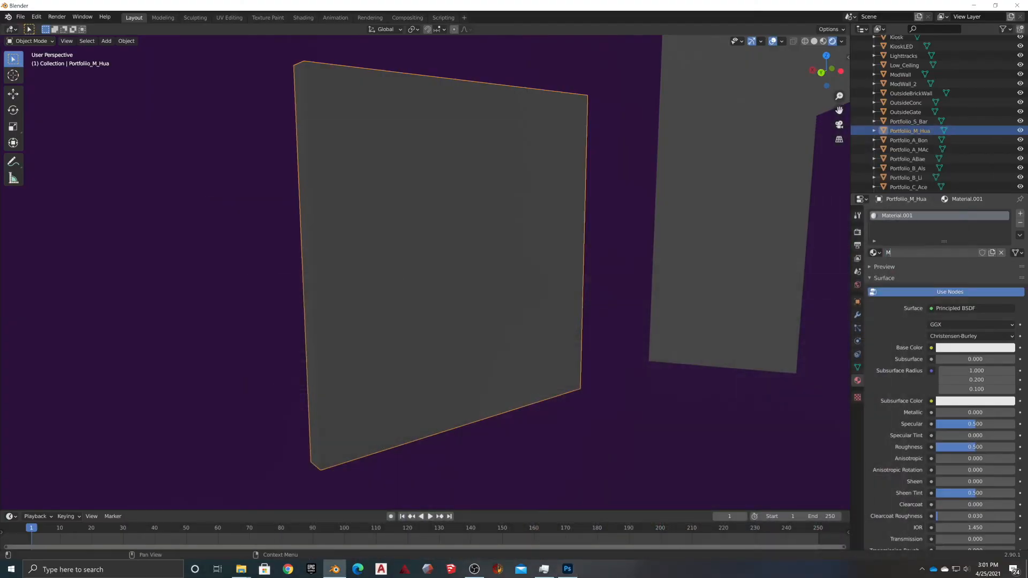
pyautogui.write('_Hu')
pyautogui.press('Return')
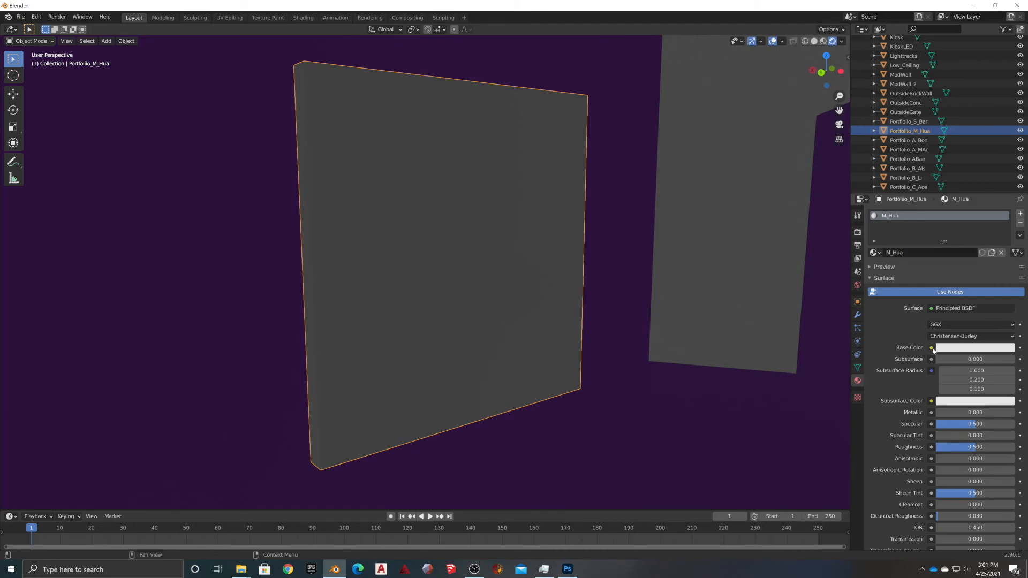
# Set M_Hua's Base Color to an Image Texture using Portfolio_M_Hua.jpg from Materials
pyautogui.click(932, 348)
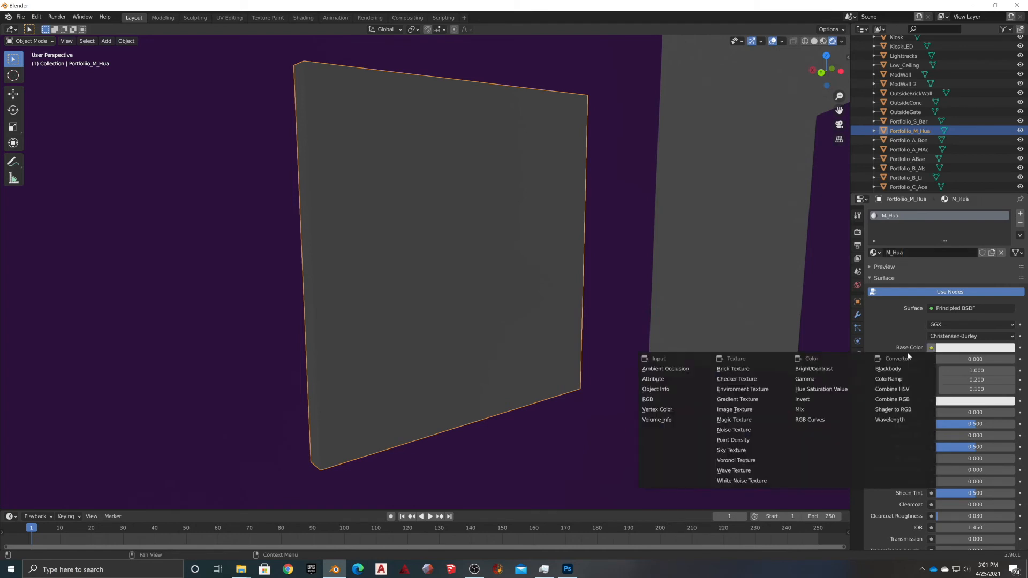
pyautogui.click(747, 410)
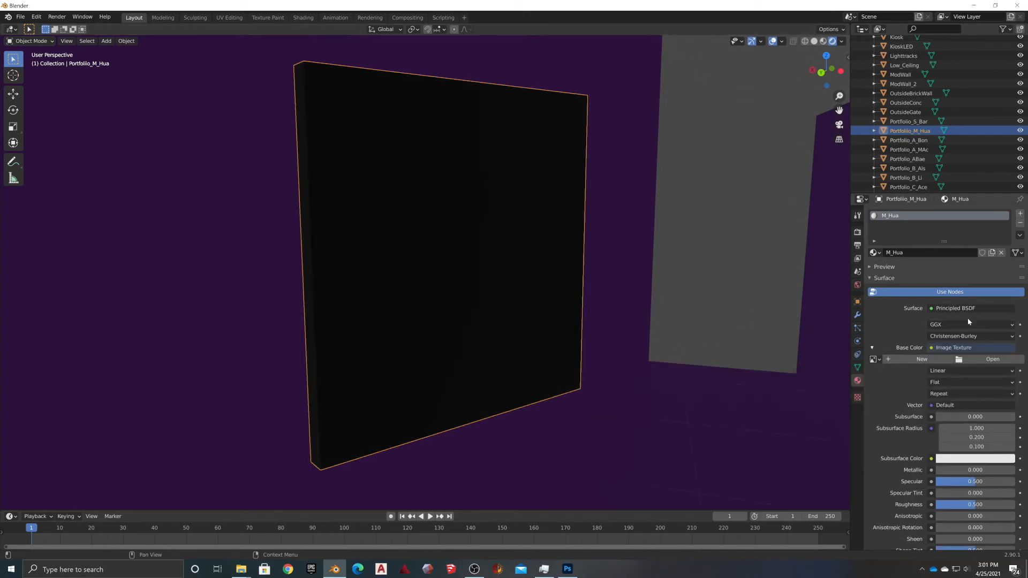
pyautogui.click(980, 360)
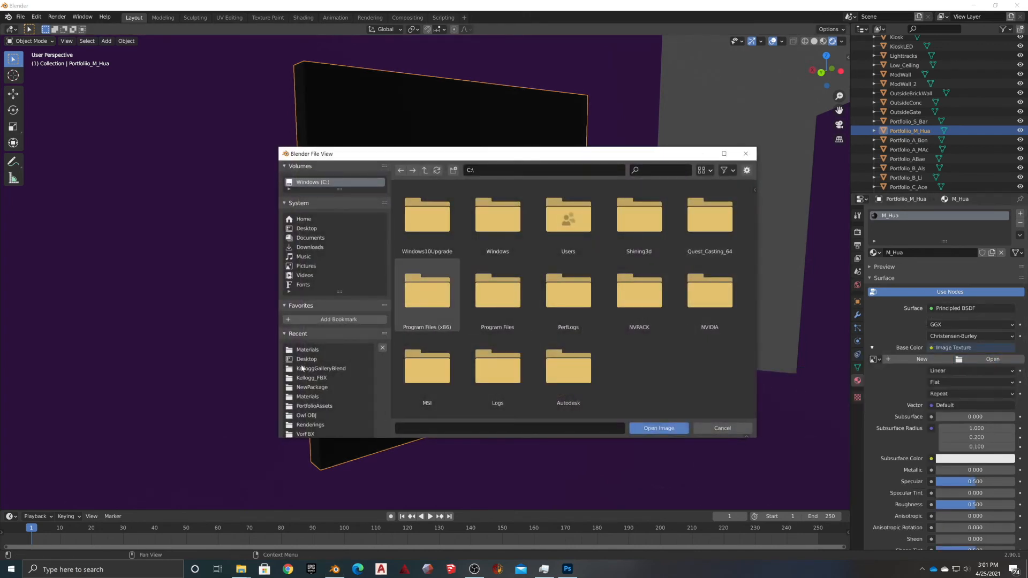
pyautogui.click(307, 350)
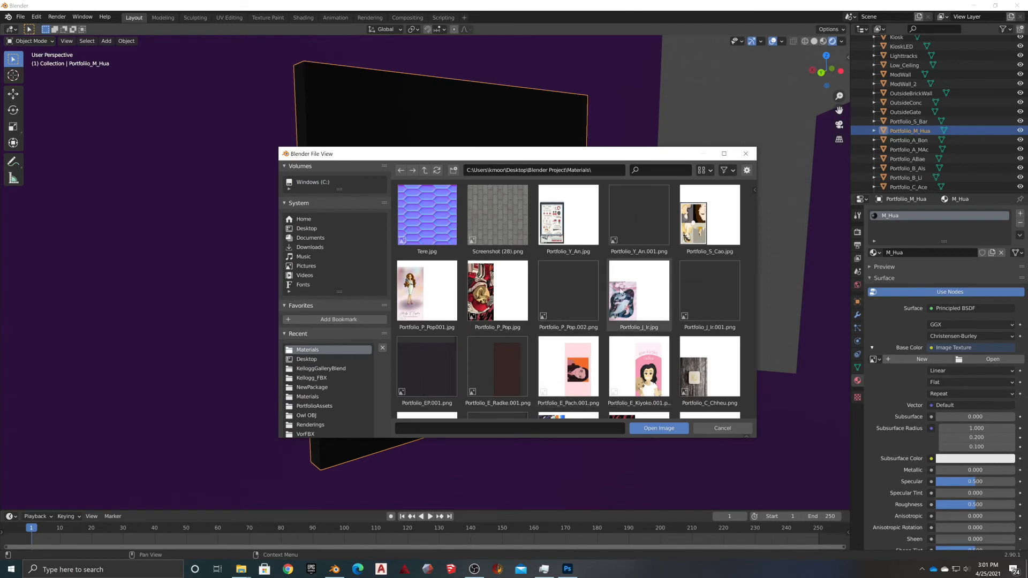
pyautogui.scroll(-5, 535, 332)
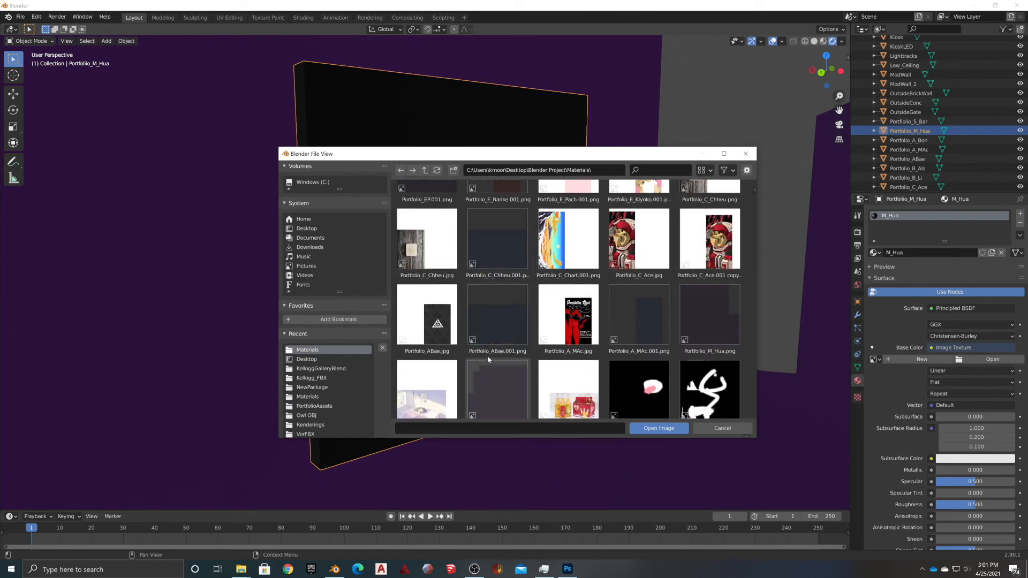
pyautogui.scroll(-4, 488, 360)
pyautogui.click(427, 214)
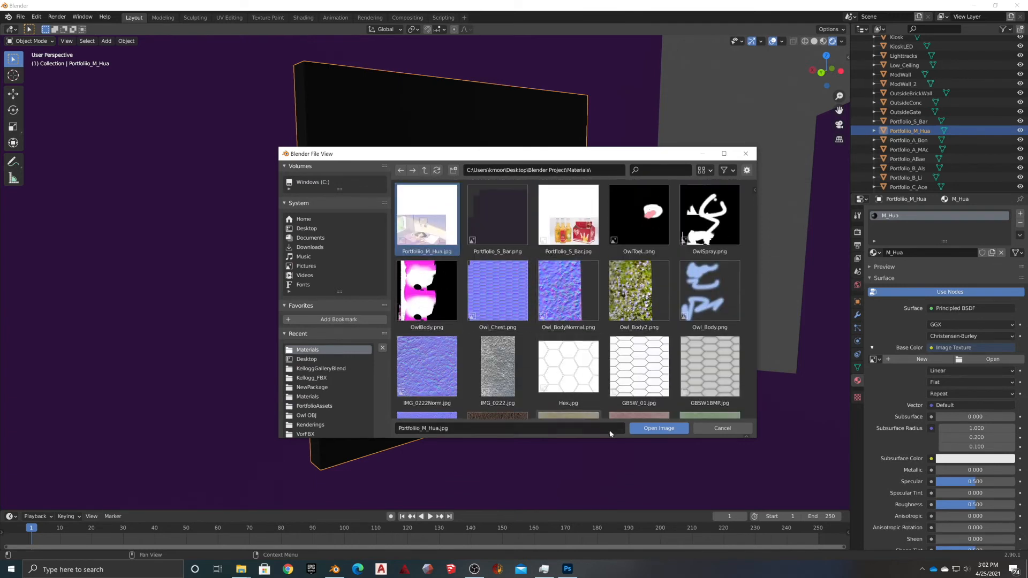
pyautogui.click(659, 429)
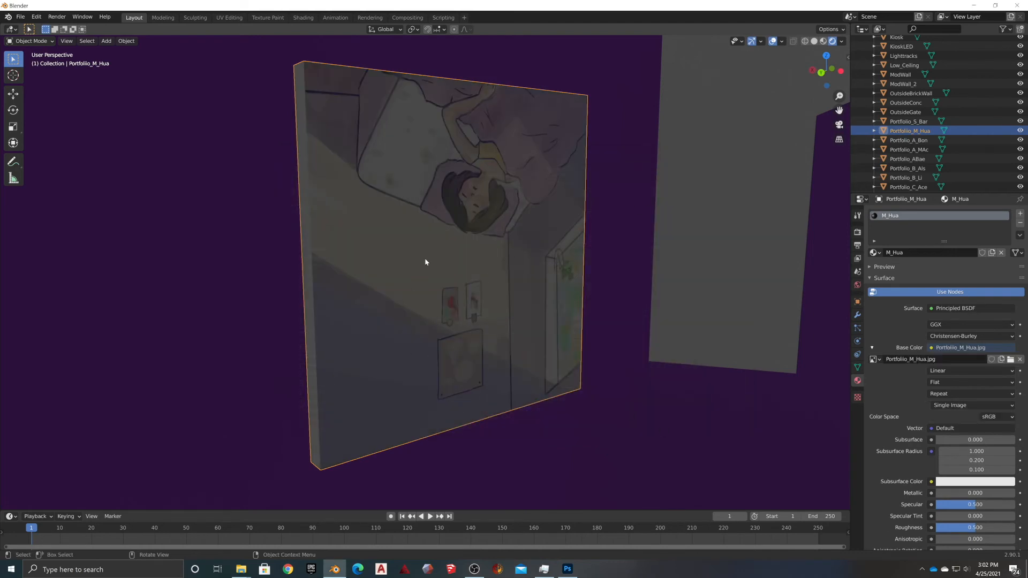
pyautogui.click(567, 569)
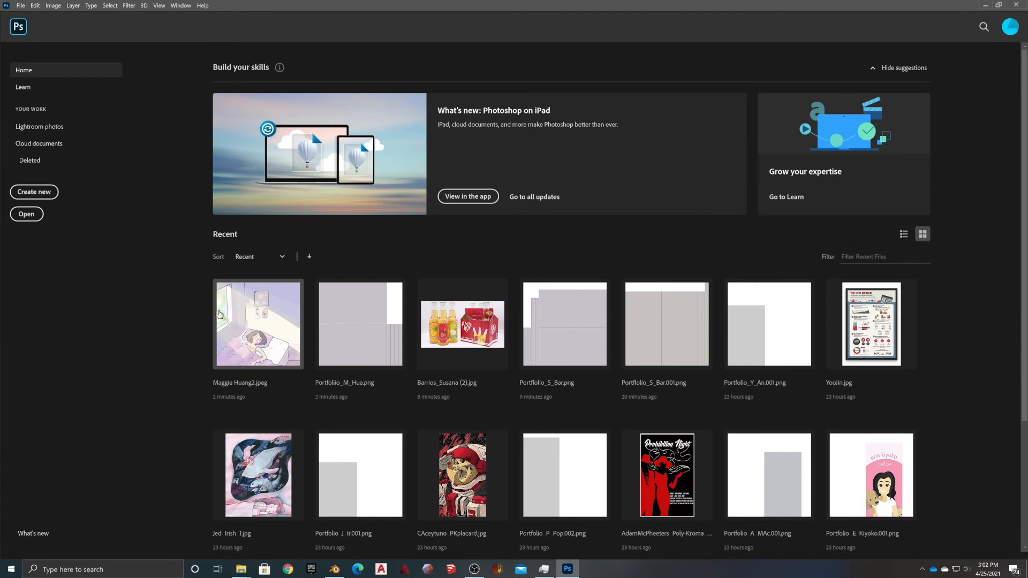
# Open the recent grey panel-layout PNG in Photoshop, ready to place artwork into it
pyautogui.click(347, 326)
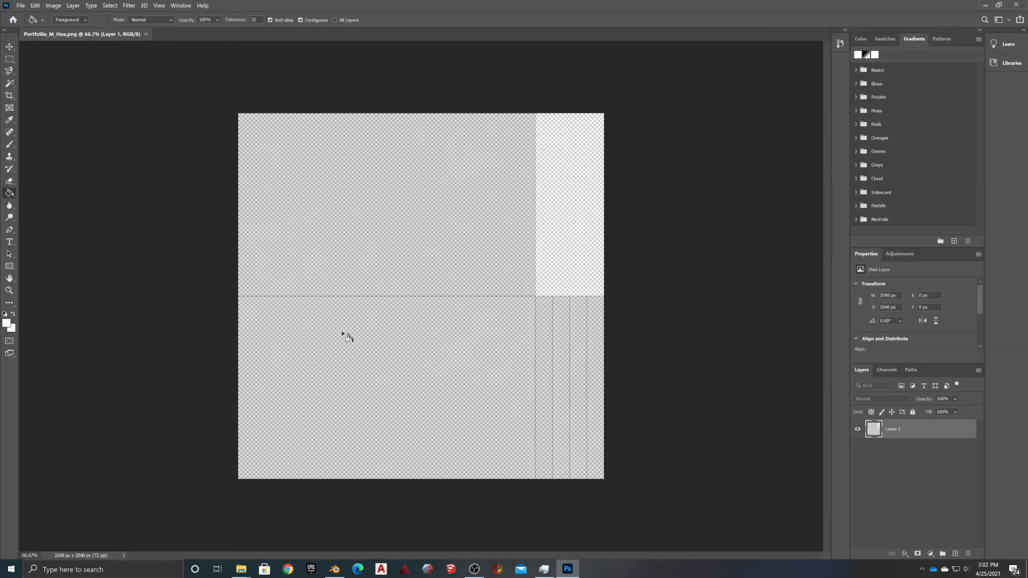
pyautogui.click(22, 7)
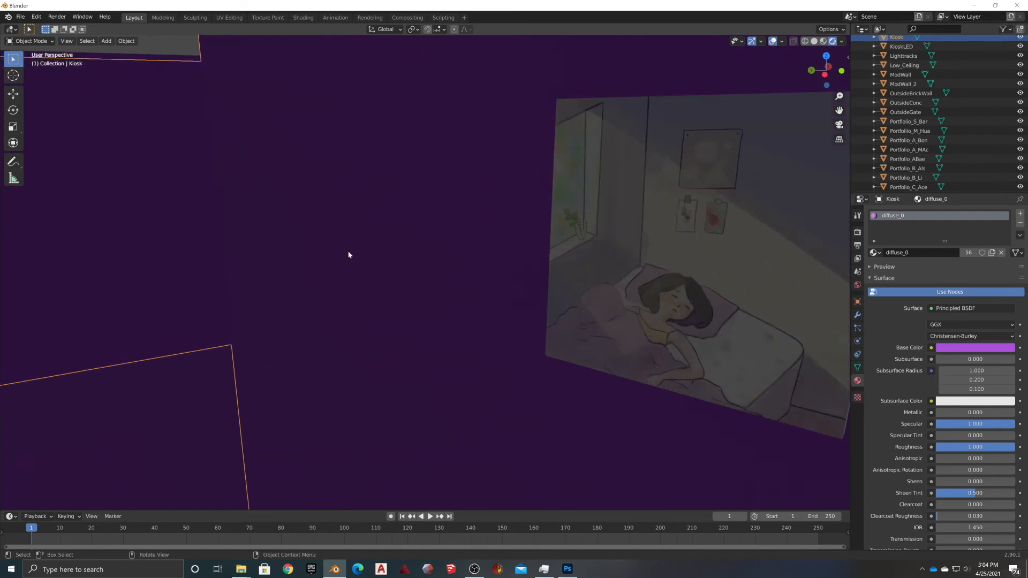
pyautogui.moveTo(348, 252); pyautogui.dragTo(462, 350, button='middle')
pyautogui.scroll(-5, 375, 299)
pyautogui.scroll(3, 419, 274)
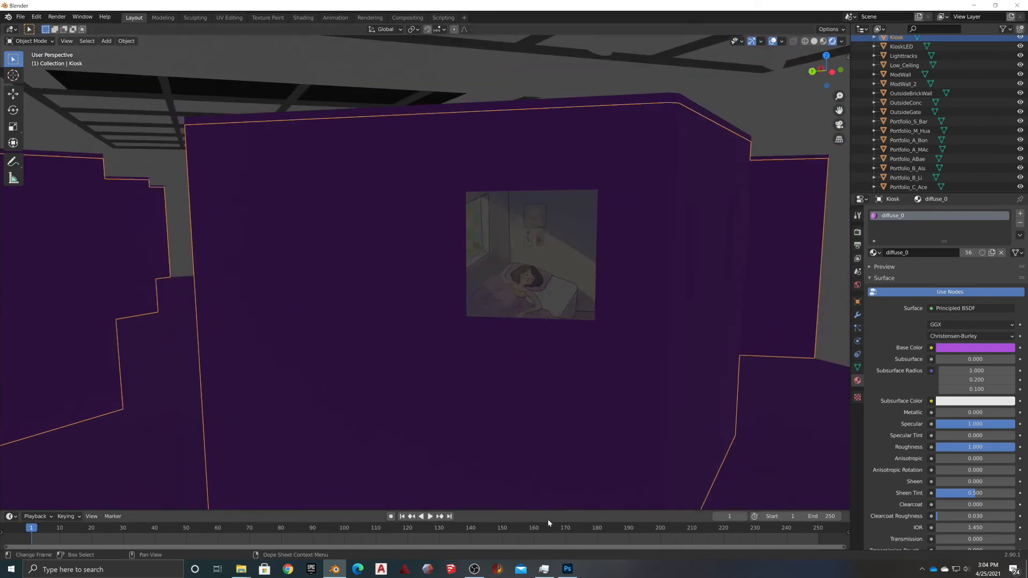
pyautogui.scroll(-4, 505, 384)
pyautogui.moveTo(541, 408); pyautogui.dragTo(507, 434, button='middle')
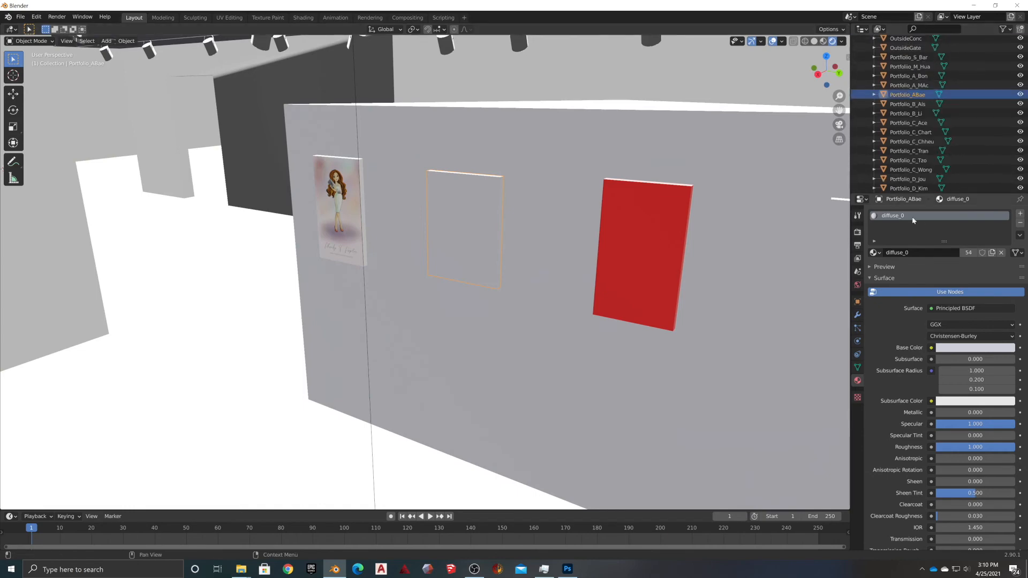
# Give the first blank panel a new material whose Base Color is the black triangle artwork image
pyautogui.click(1020, 223)
pyautogui.click(914, 253)
pyautogui.doubleClick(913, 253)
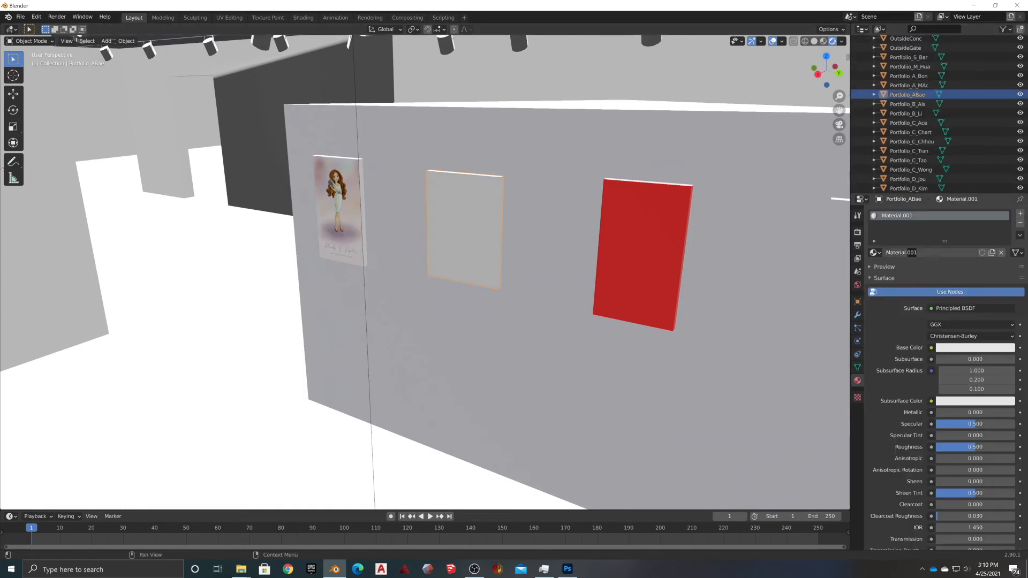
pyautogui.click(931, 348)
pyautogui.click(750, 411)
pyautogui.click(992, 359)
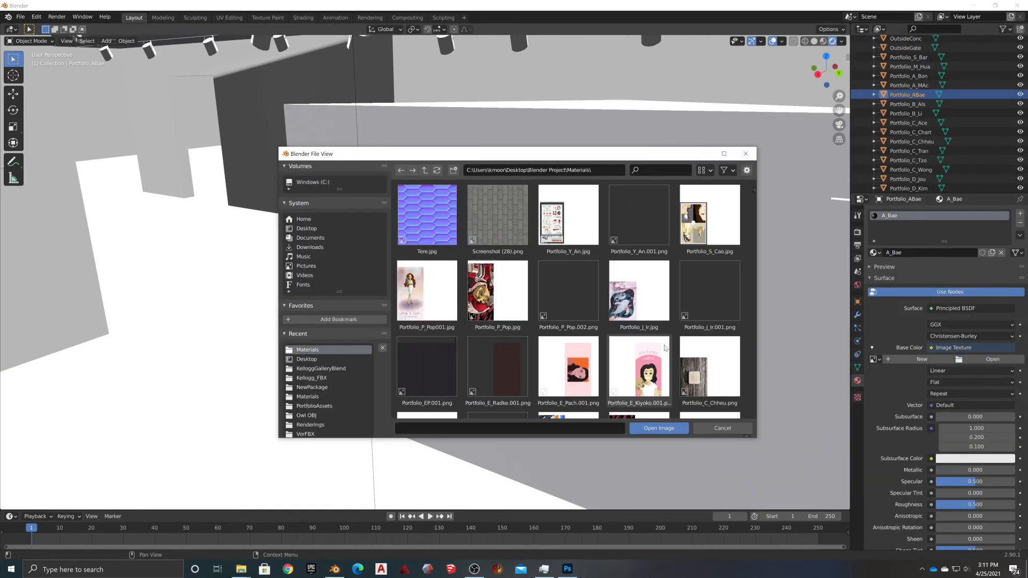
pyautogui.scroll(-5, 665, 317)
pyautogui.scroll(4, 643, 311)
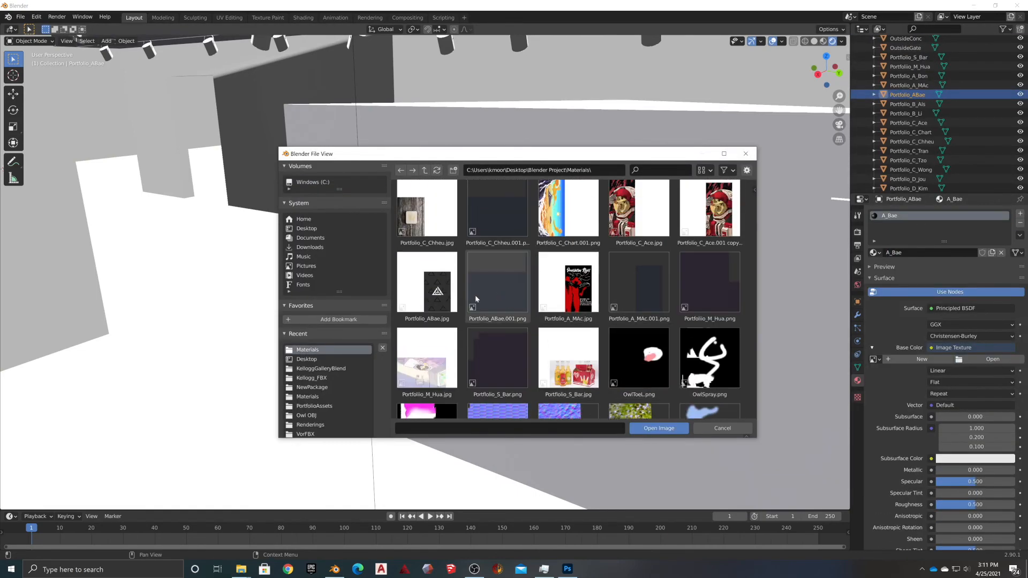
pyautogui.doubleClick(427, 286)
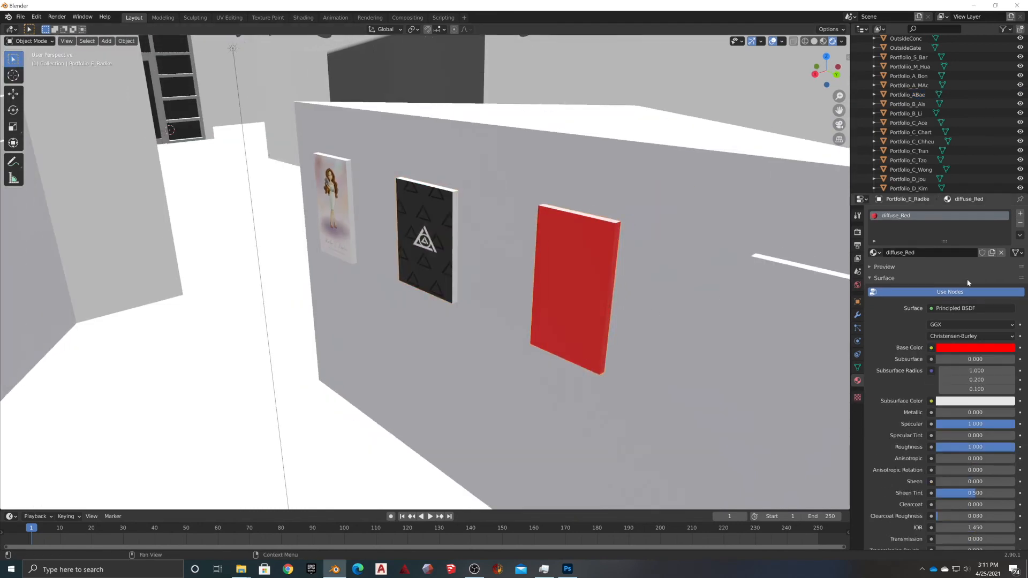
# Replace the red panel's material with a new E_Rad material textured by Portfolio_E_Kiyoko.001.png
pyautogui.click(1001, 253)
pyautogui.click(946, 252)
pyautogui.doubleClick(931, 253)
pyautogui.write('E_Rad')
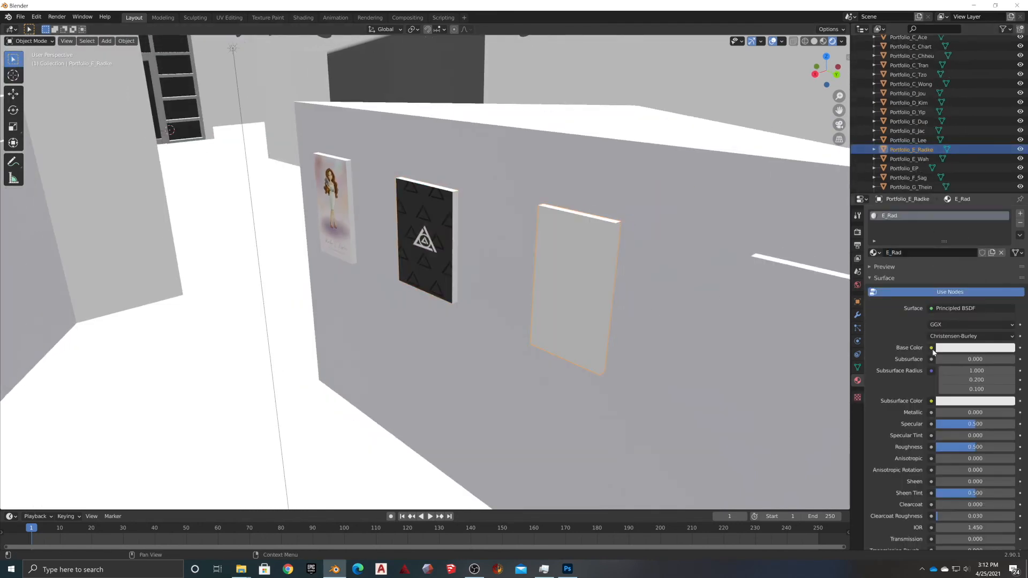
pyautogui.click(930, 347)
pyautogui.click(749, 411)
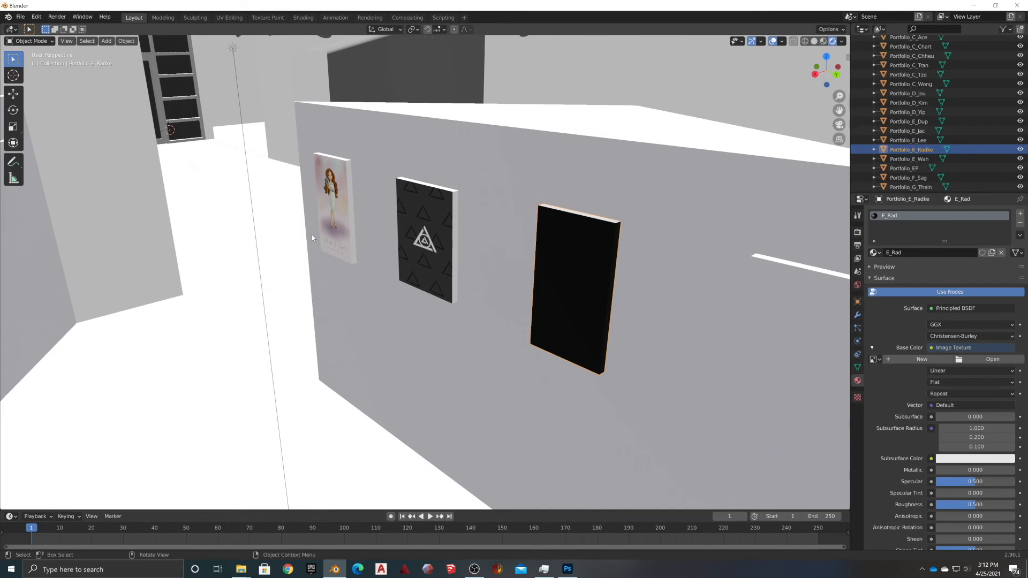
pyautogui.click(987, 359)
pyautogui.scroll(-5, 591, 331)
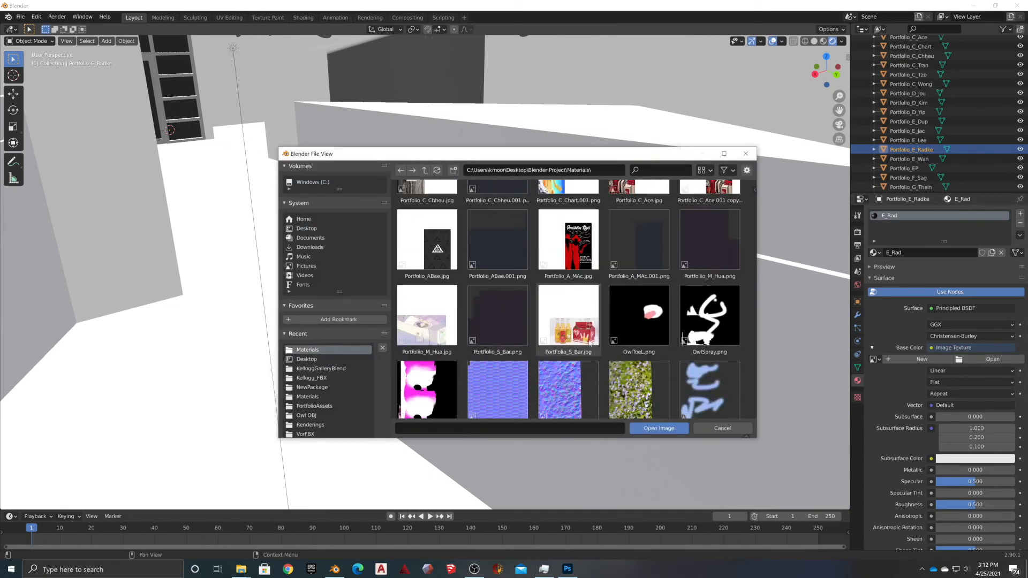
pyautogui.scroll(-10, 583, 335)
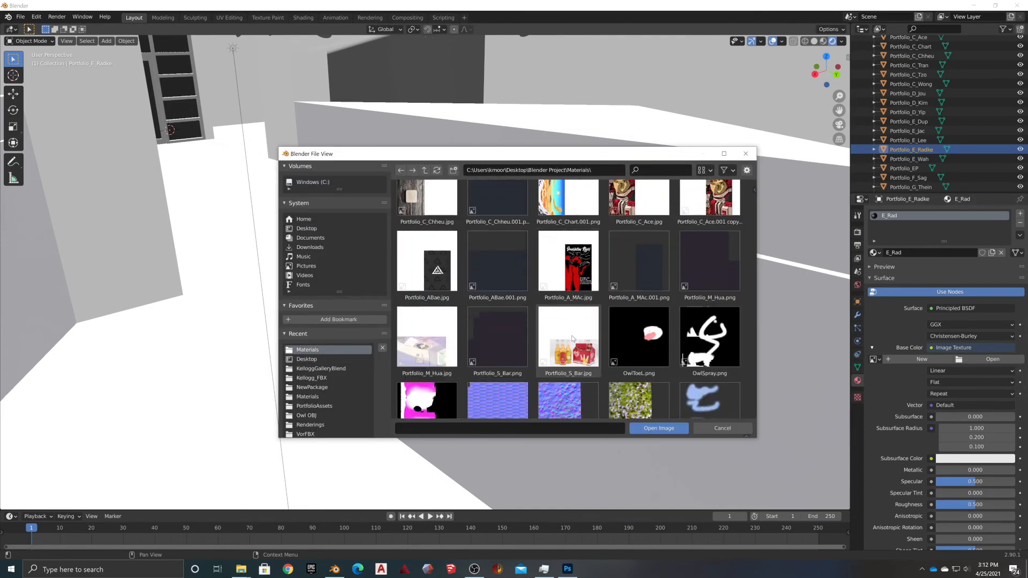
pyautogui.scroll(6, 572, 338)
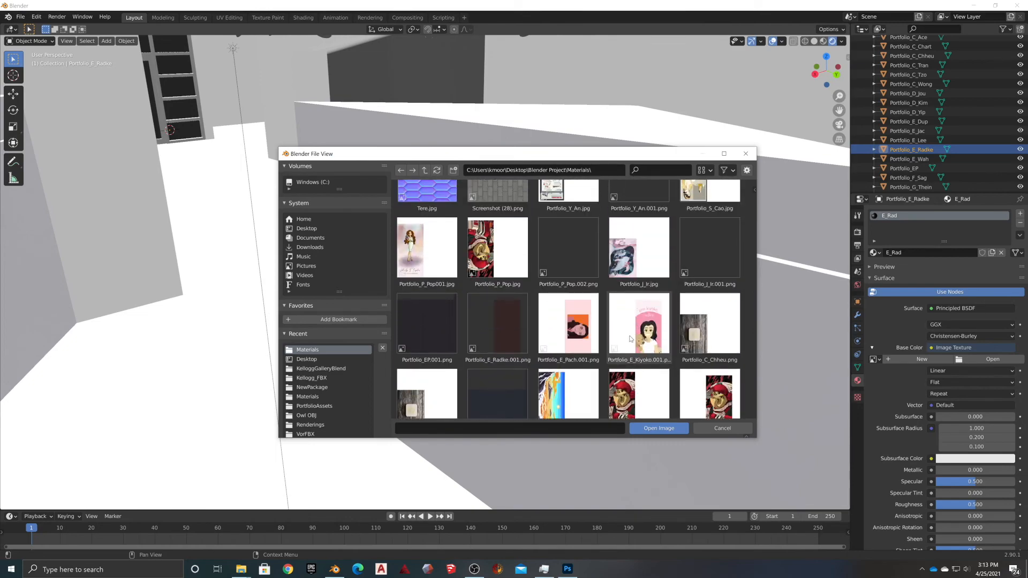
pyautogui.scroll(-6, 658, 337)
pyautogui.scroll(6, 696, 322)
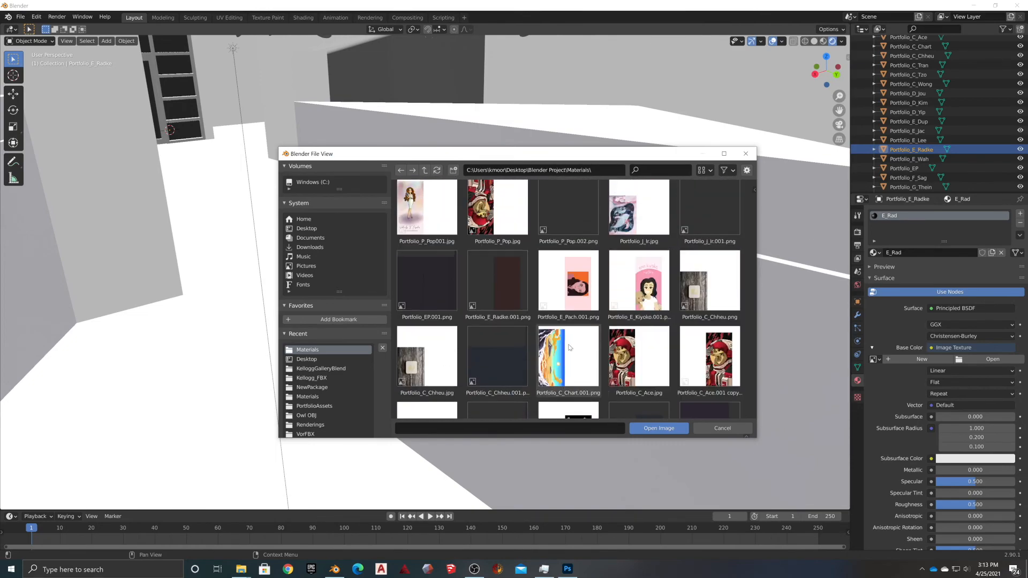
pyautogui.doubleClick(638, 313)
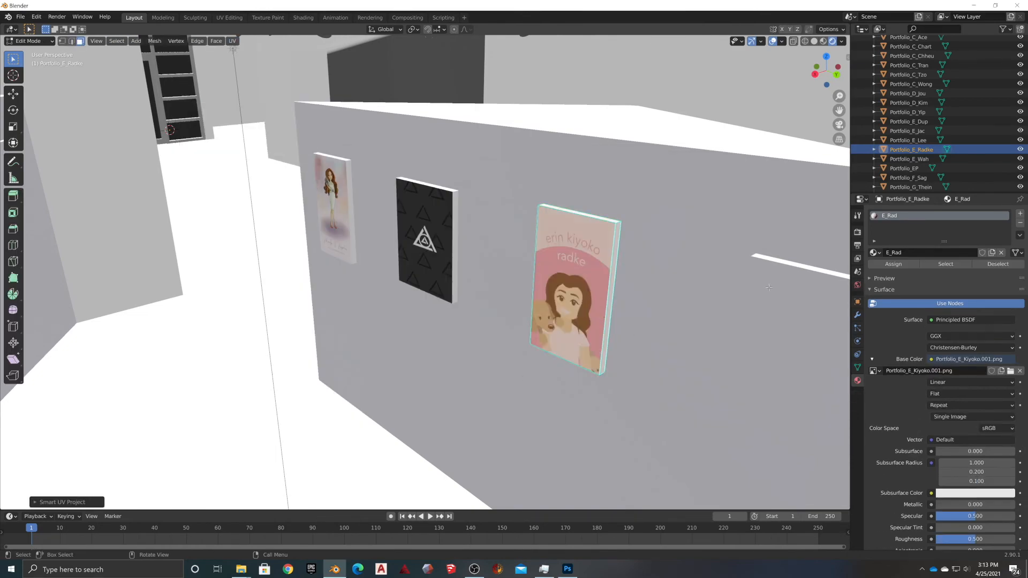
pyautogui.scroll(3, 608, 211)
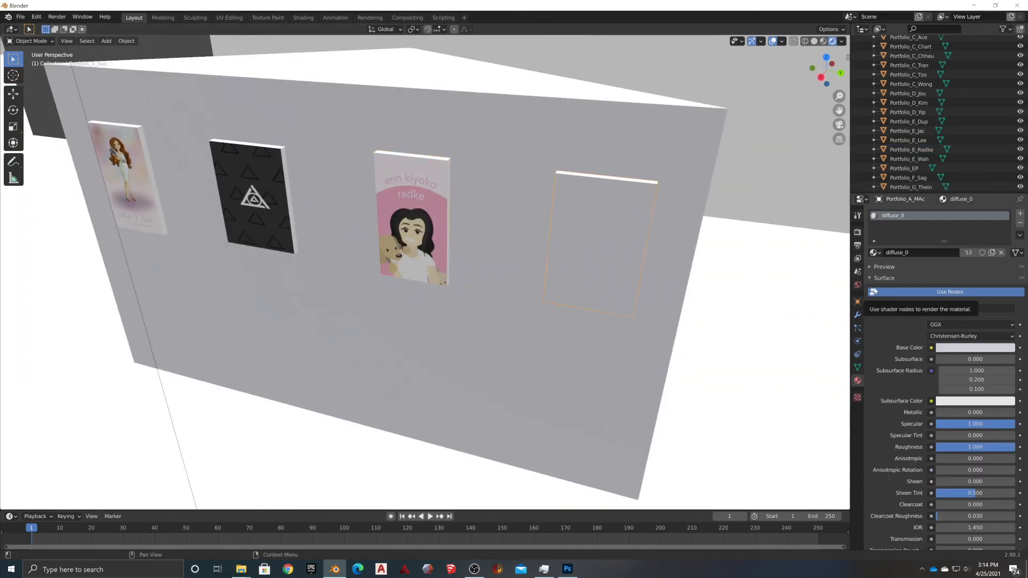
# Replace the first panel's old material with a new A_Mac material textured with the red poster image
pyautogui.click(1020, 222)
pyautogui.scroll(5, 936, 134)
pyautogui.click(923, 253)
pyautogui.doubleClick(910, 253)
pyautogui.write('A_Mac')
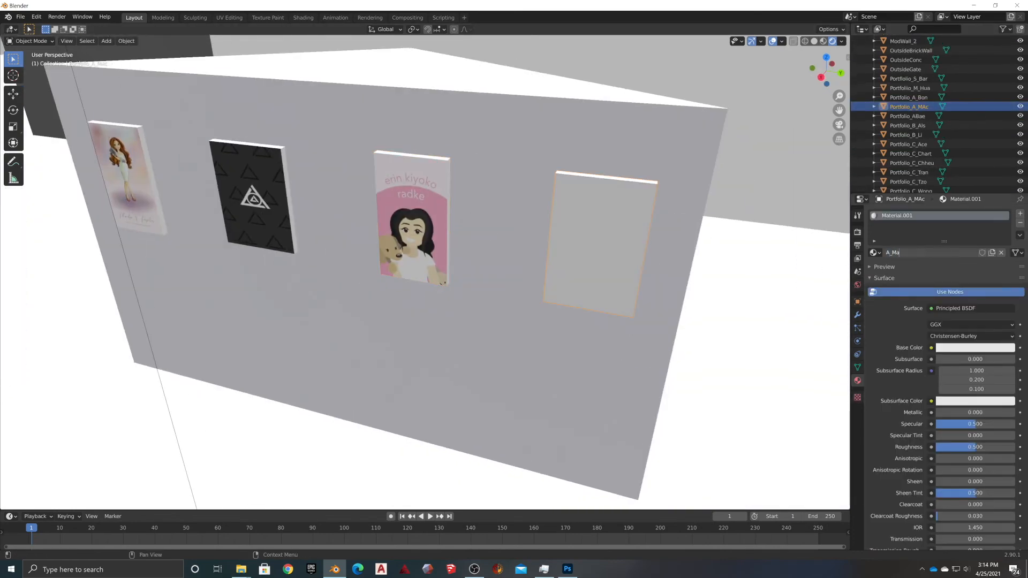
pyautogui.press('Return')
pyautogui.click(931, 348)
pyautogui.click(736, 409)
pyautogui.click(990, 359)
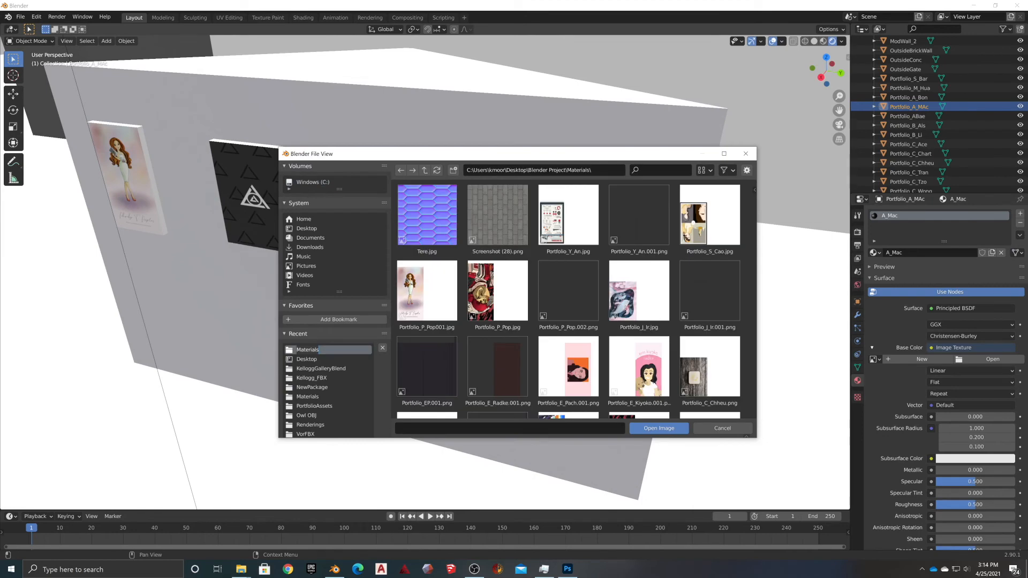
pyautogui.scroll(-6, 639, 321)
pyautogui.doubleClick(638, 322)
# Smart UV Project the A_Mac panel's faces in Edit Mode
pyautogui.click(30, 41)
pyautogui.click(32, 61)
pyautogui.click(232, 42)
pyautogui.click(245, 186)
pyautogui.click(461, 317)
pyautogui.moveTo(461, 317); pyautogui.dragTo(589, 257, button='middle')
pyautogui.press('Tab')
# Give the next blank panel a new C_CCheu material in place of its old slot
pyautogui.click(412, 155)
pyautogui.click(1020, 223)
pyautogui.click(271, 153)
pyautogui.moveTo(272, 154); pyautogui.dragTo(385, 135, button='middle')
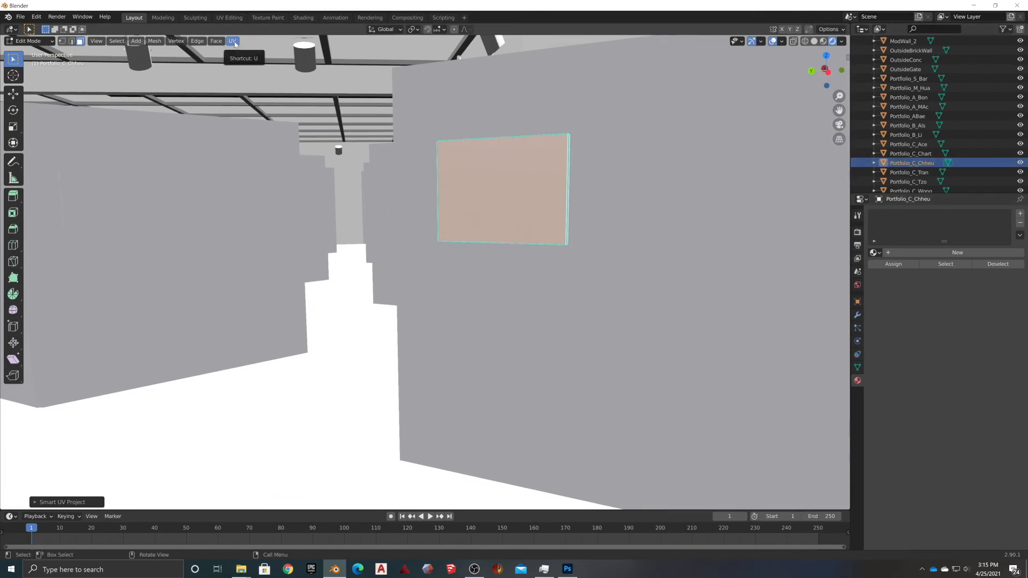
pyautogui.click(929, 252)
pyautogui.press('Return')
# Set C_CCheu's base colour to an image texture showing the wooden board photo
pyautogui.click(931, 359)
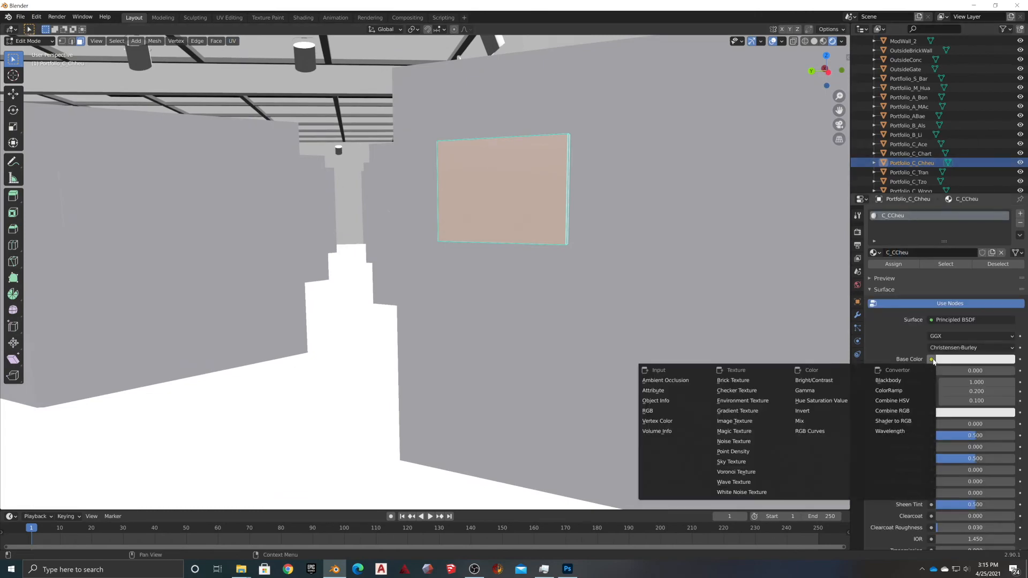
pyautogui.click(736, 422)
pyautogui.click(992, 370)
pyautogui.click(321, 350)
pyautogui.scroll(-3, 461, 332)
pyautogui.click(426, 378)
pyautogui.click(657, 429)
pyautogui.moveTo(509, 321); pyautogui.dragTo(600, 322, button='middle')
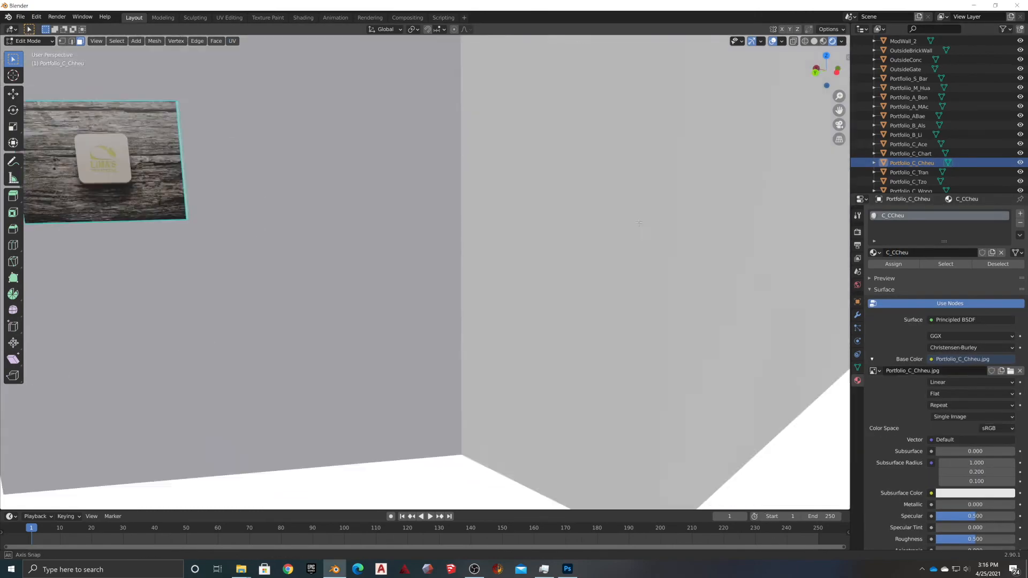
pyautogui.press('Tab')
# Give the panel beside the photo a new S_Cao material with an image-texture base colour
pyautogui.click(449, 208)
pyautogui.click(1020, 223)
pyautogui.click(953, 253)
pyautogui.doubleClick(945, 252)
pyautogui.write('S_Cao')
pyautogui.press('Return')
pyautogui.click(931, 348)
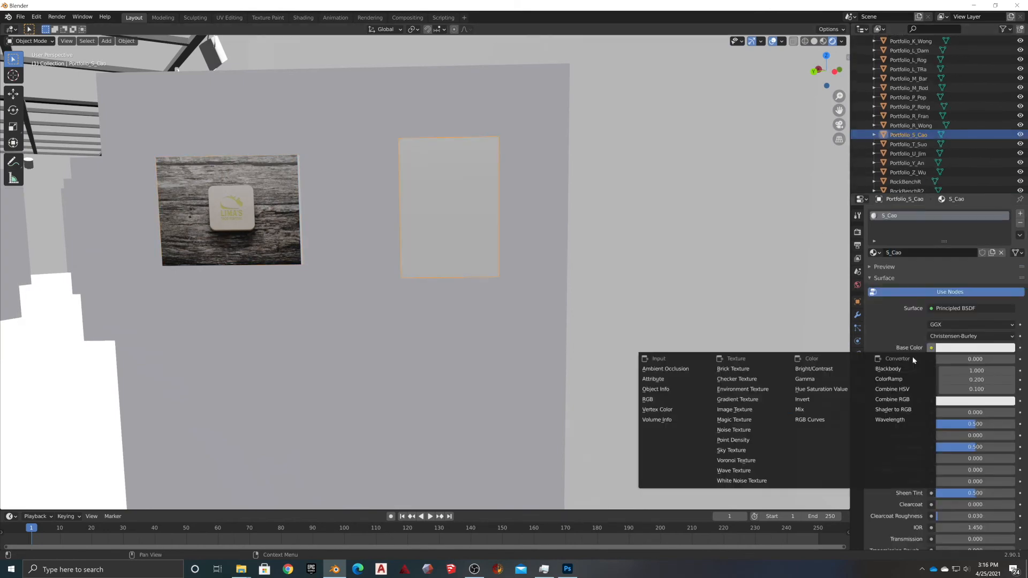
pyautogui.click(739, 415)
# Smart UV Project the S_Cao panel and load its matching artwork image from Materials
pyautogui.press('Tab')
pyautogui.click(449, 209)
pyautogui.click(231, 41)
pyautogui.click(248, 79)
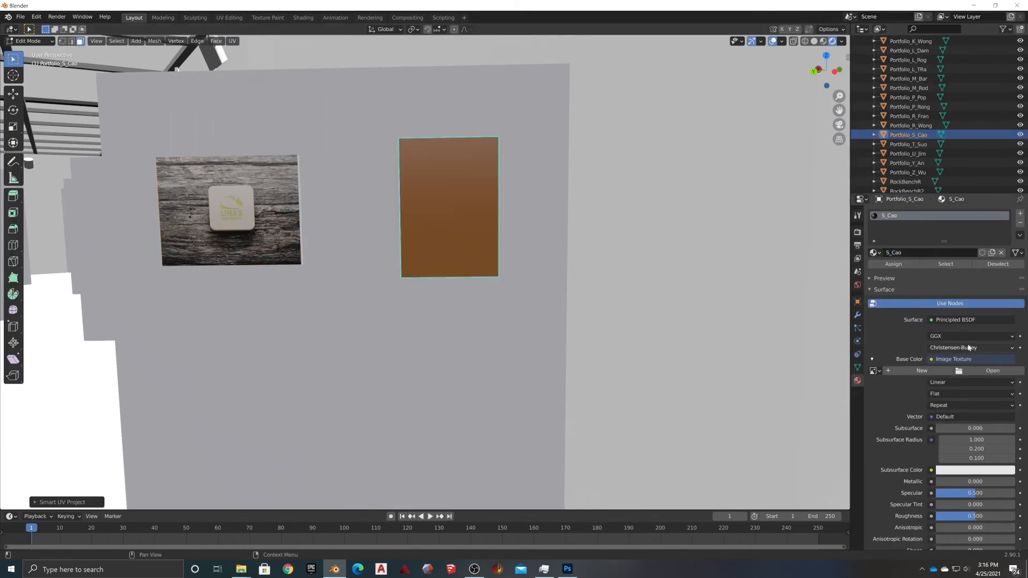
pyautogui.click(990, 370)
pyautogui.click(308, 349)
pyautogui.scroll(-3, 637, 356)
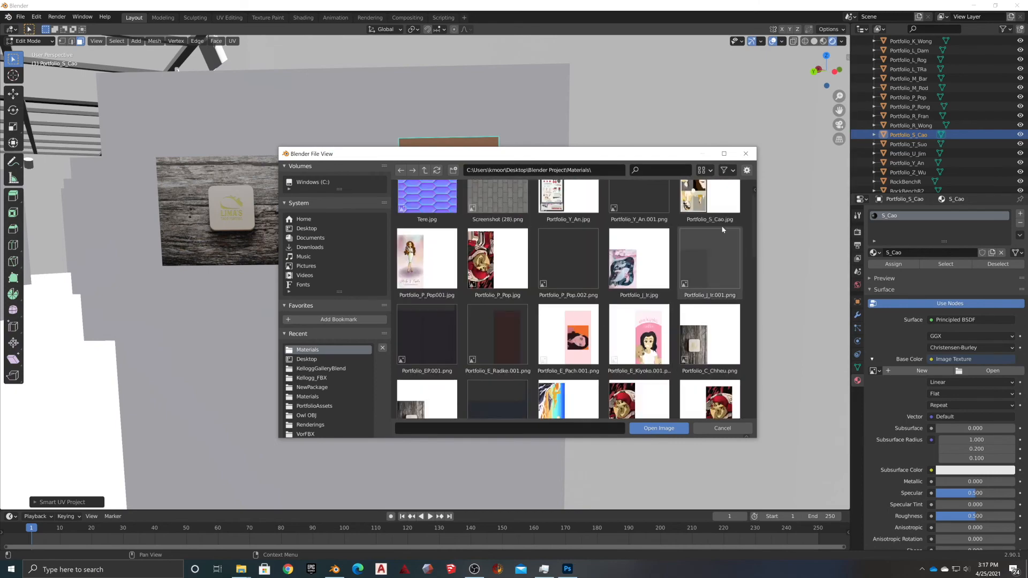
pyautogui.scroll(1, 723, 229)
pyautogui.click(717, 232)
pyautogui.click(659, 428)
pyautogui.press('Tab')
# Orbit toward the pillar and select another blank panel
pyautogui.moveTo(460, 284); pyautogui.dragTo(664, 300, button='middle')
pyautogui.click(496, 301)
pyautogui.moveTo(496, 301); pyautogui.dragTo(456, 241, button='middle')
# Give the narrow pillar panel a new material with an image-texture base colour
pyautogui.click(455, 241)
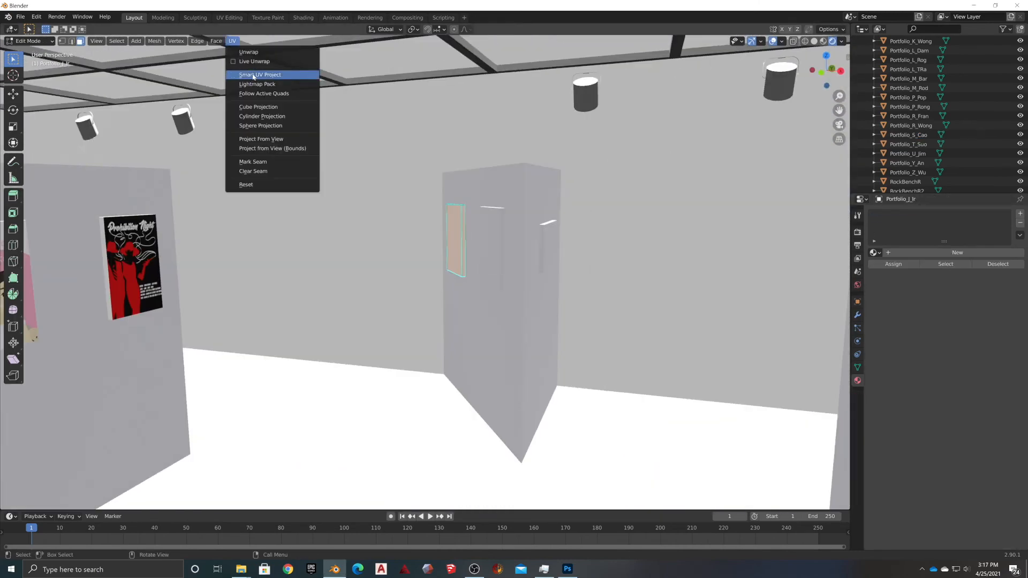
pyautogui.click(957, 252)
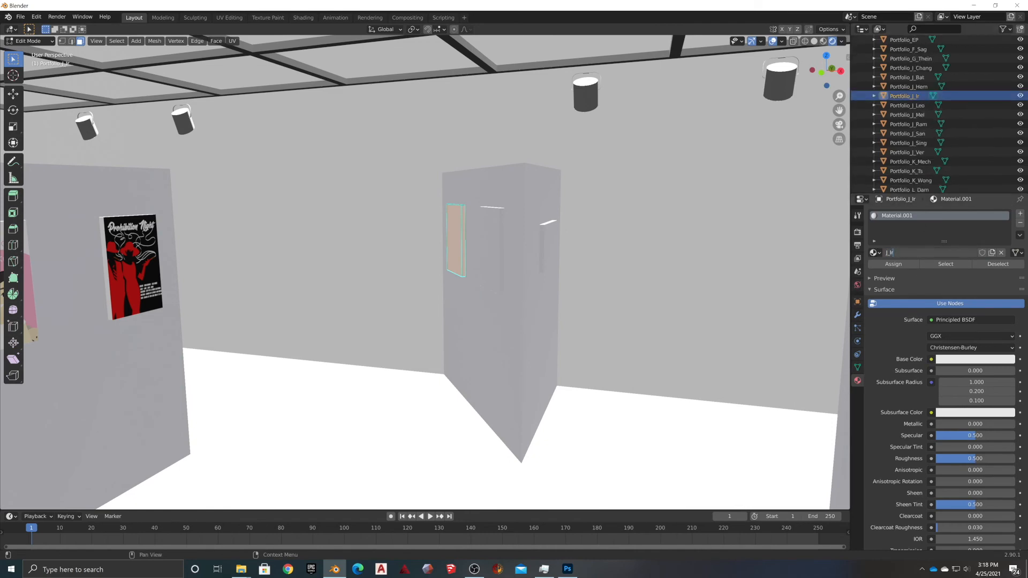
pyautogui.press('Return')
pyautogui.click(931, 359)
pyautogui.click(743, 421)
pyautogui.click(233, 41)
pyautogui.click(992, 370)
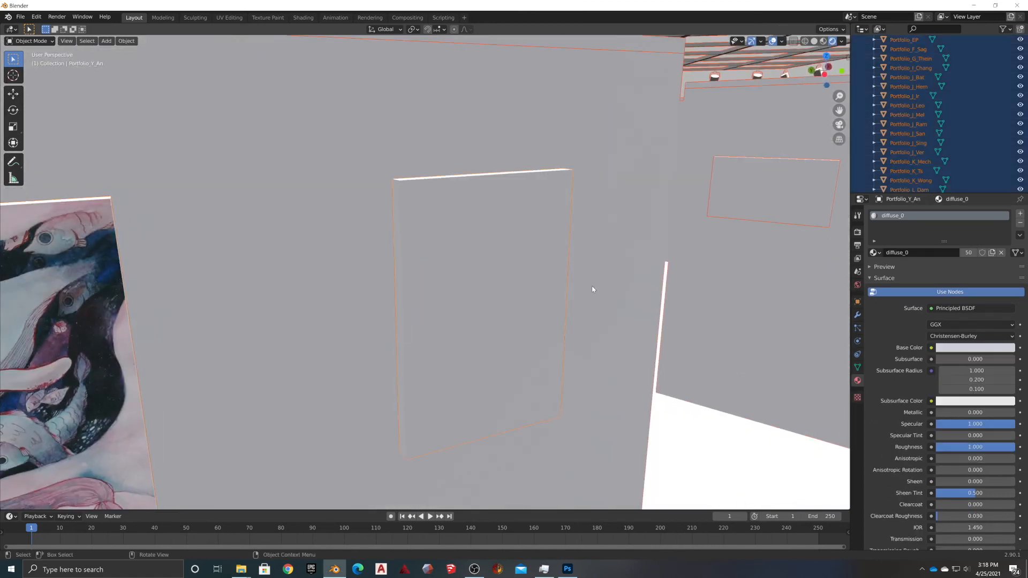
# Smart UV Project the tall blank panel in Edit Mode
pyautogui.click(524, 283)
pyautogui.press('Tab')
pyautogui.click(233, 41)
pyautogui.click(254, 73)
pyautogui.click(252, 146)
pyautogui.press('Tab')
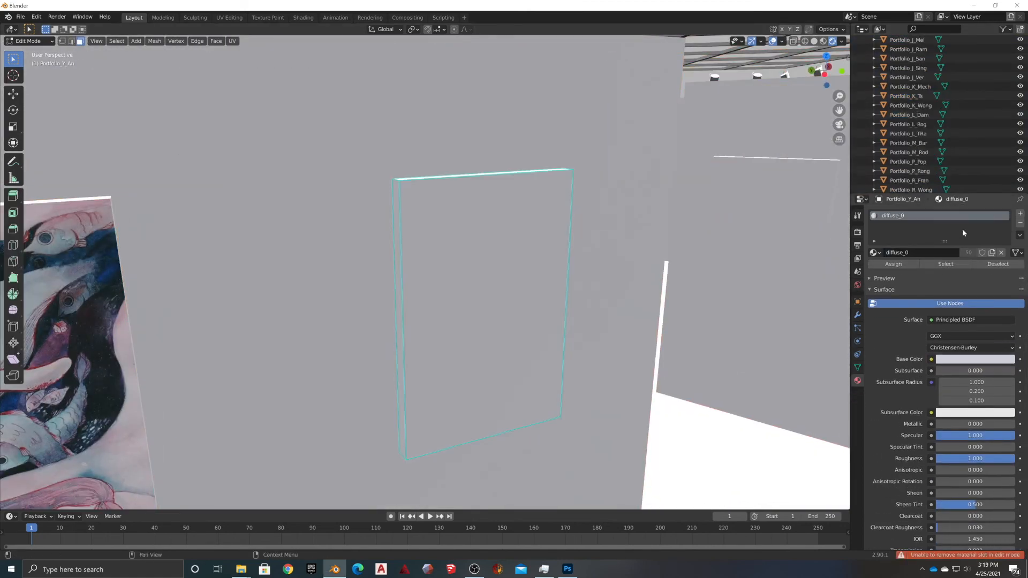
pyautogui.press('Tab')
# Replace the panel's material with a Y_An material textured with Portfolio_Y_An.jpg
pyautogui.click(1019, 222)
pyautogui.click(902, 251)
pyautogui.write('Y_An')
pyautogui.press('Return')
pyautogui.click(930, 348)
pyautogui.click(735, 410)
pyautogui.click(987, 359)
pyautogui.click(316, 349)
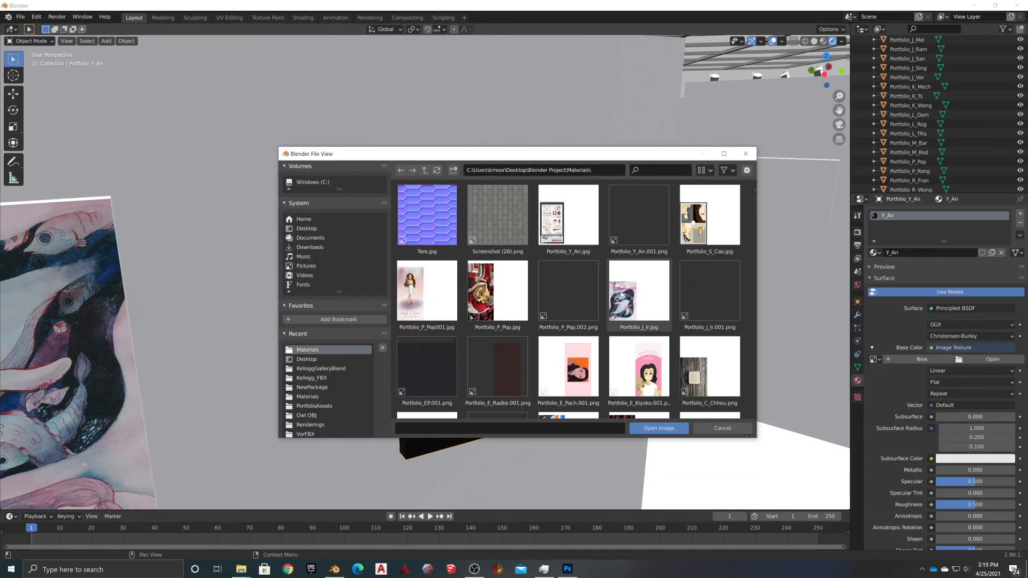
pyautogui.doubleClick(701, 364)
pyautogui.click(288, 145)
# Swap Portfolio_E_Lee's diffuse_0 slot for a new E_Lee material with an image-texture base colour
pyautogui.moveTo(481, 278); pyautogui.dragTo(375, 257, button='middle')
pyautogui.press('Tab')
pyautogui.click(253, 244)
pyautogui.click(1020, 223)
pyautogui.click(939, 253)
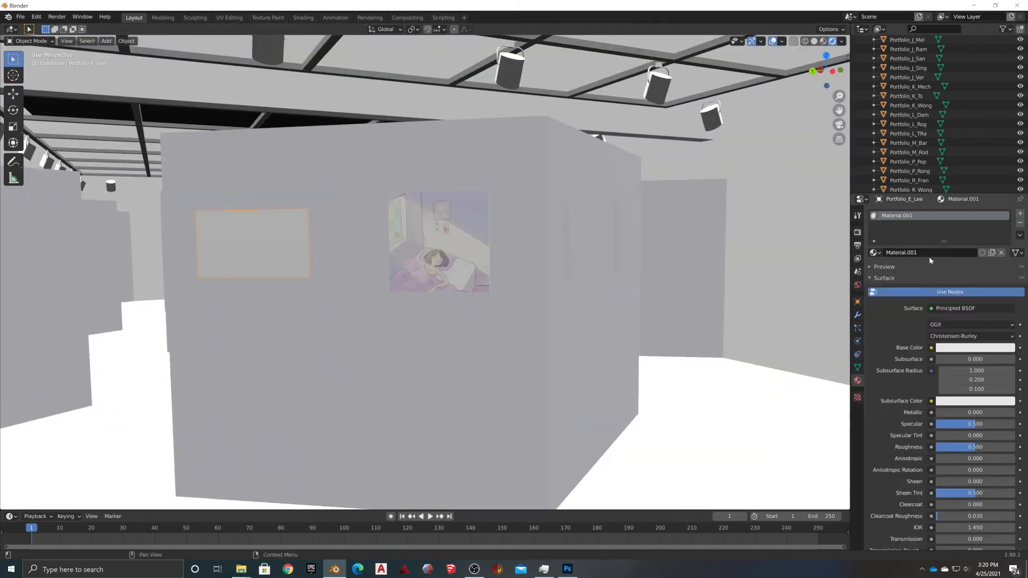
pyautogui.press('Return')
pyautogui.click(931, 348)
pyautogui.click(735, 409)
pyautogui.click(231, 18)
pyautogui.press('KP_Decimal')
# Smart UV unwrap Portfolio_E_Lee in the UV Editing workspace and export its UV layout
pyautogui.click(598, 194)
pyautogui.moveTo(626, 161); pyautogui.dragTo(631, 229, button='middle')
pyautogui.scroll(2, 631, 229)
pyautogui.press('a')
pyautogui.click(661, 41)
pyautogui.click(677, 64)
pyautogui.click(677, 143)
pyautogui.click(249, 41)
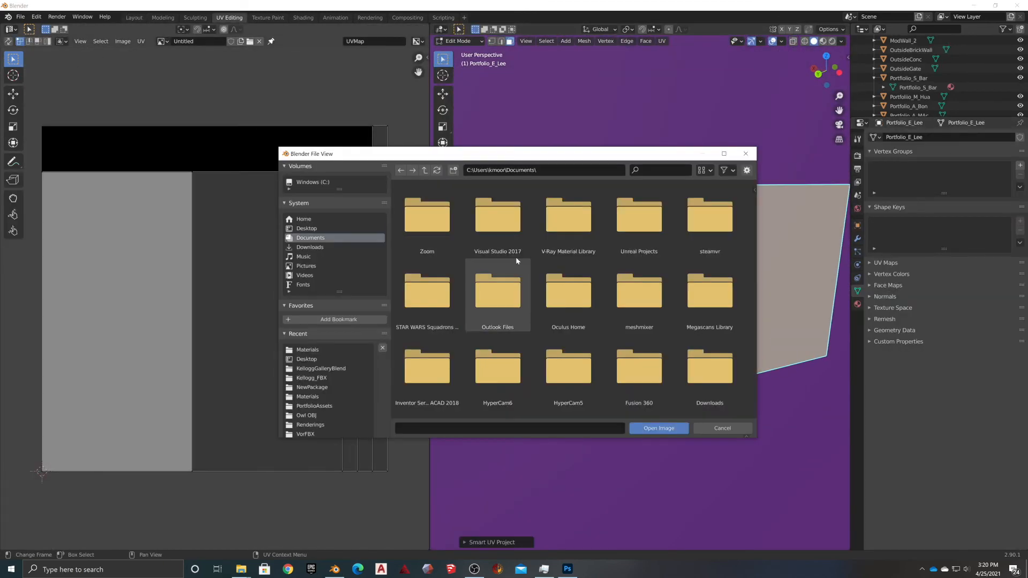
pyautogui.click(123, 41)
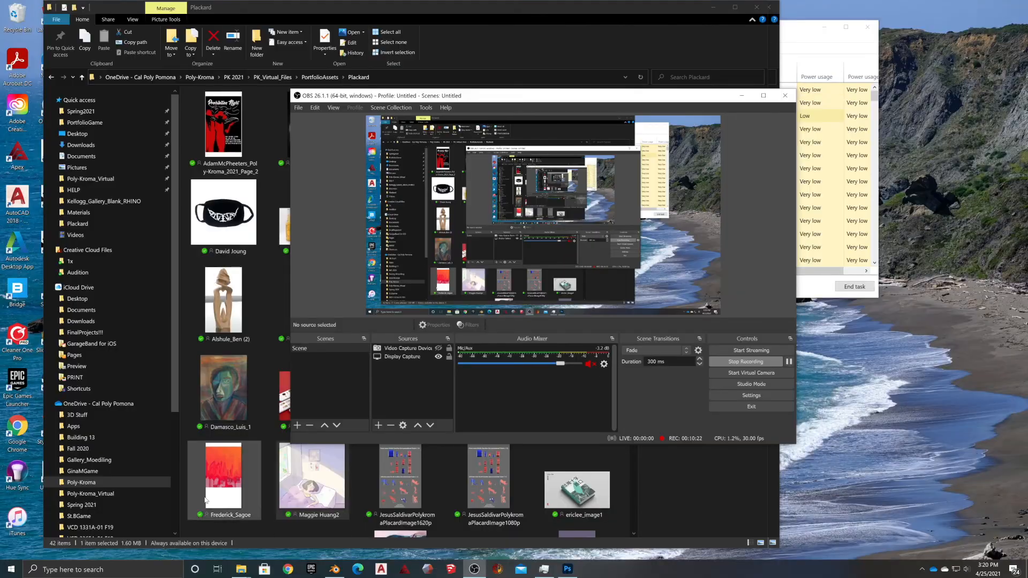
pyautogui.click(205, 500)
pyautogui.scroll(-5, 396, 369)
pyautogui.scroll(3, 401, 241)
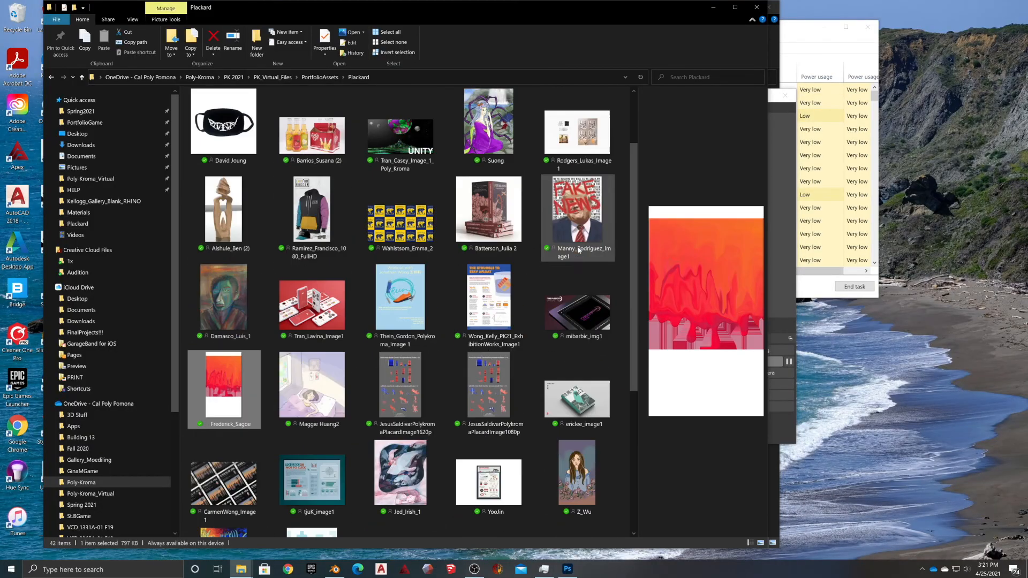
pyautogui.scroll(1, 273, 203)
pyautogui.click(317, 77)
pyautogui.doubleClick(212, 127)
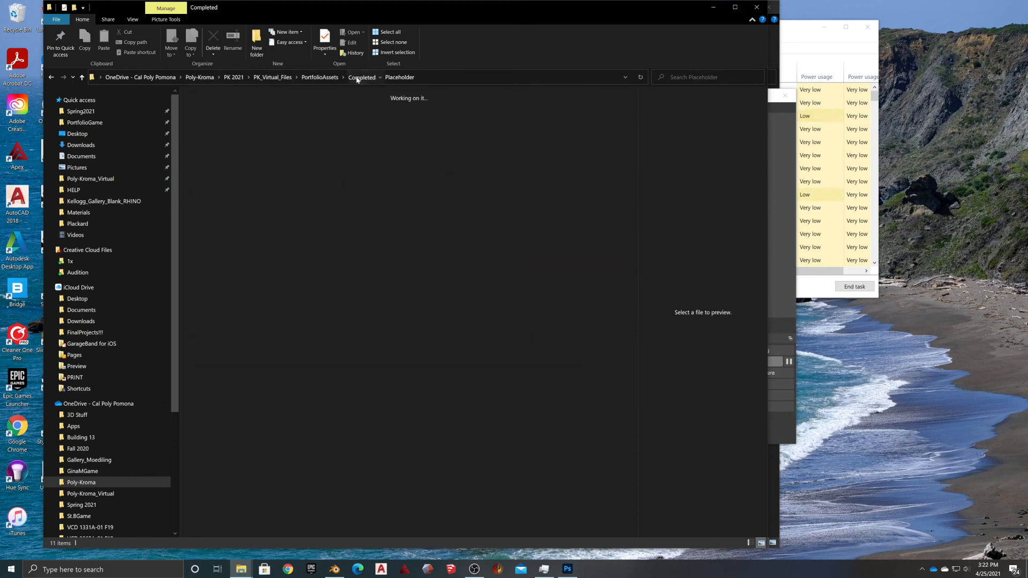
pyautogui.doubleClick(212, 118)
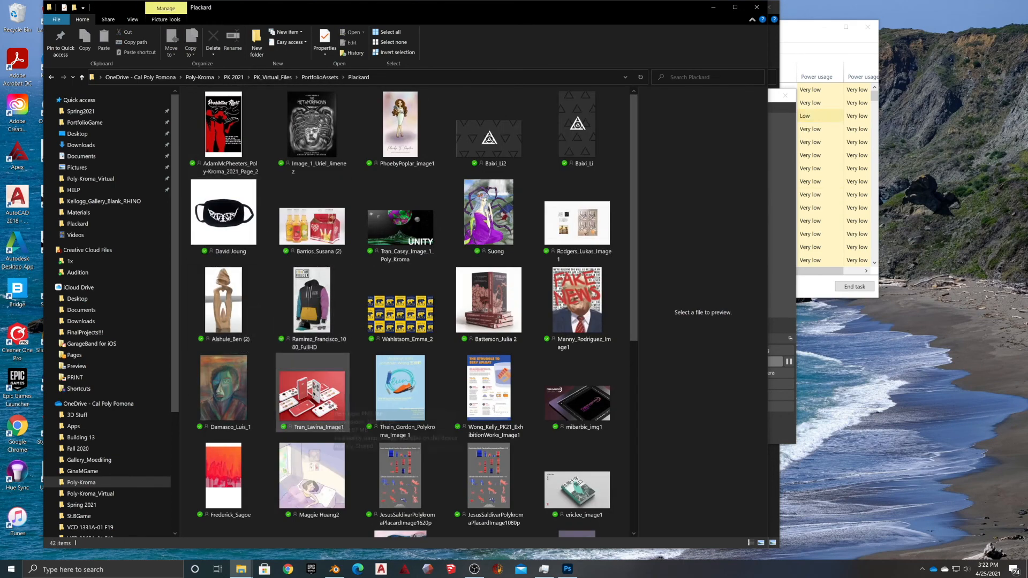
pyautogui.scroll(-5, 402, 458)
pyautogui.rightClick(582, 151)
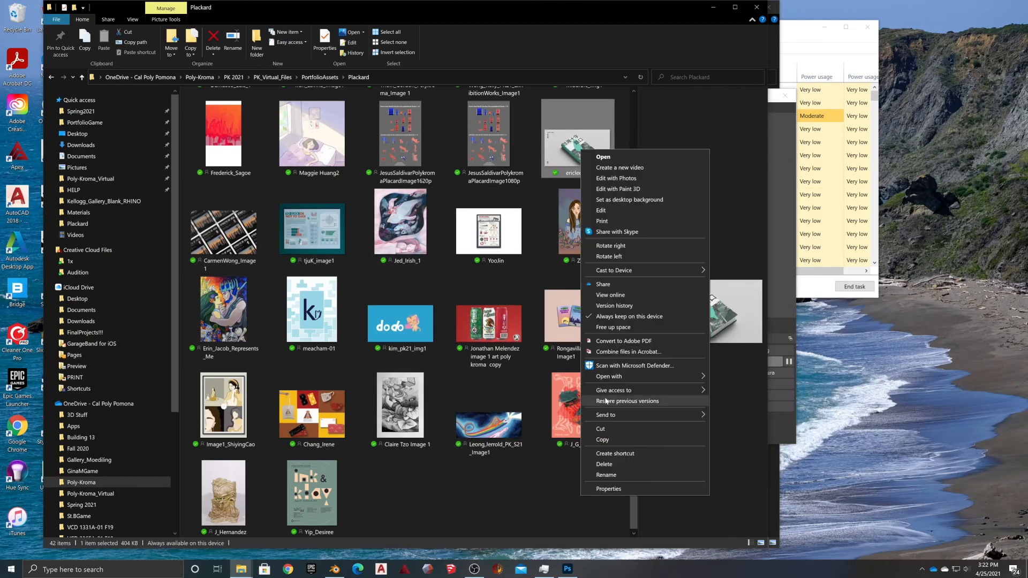
pyautogui.click(752, 379)
# Pick the Portfolio_E_Lee layout file in the Materials folder and bring up its file menu
pyautogui.click(241, 569)
pyautogui.click(241, 525)
pyautogui.rightClick(220, 108)
pyautogui.click(394, 301)
pyautogui.moveTo(68, 34); pyautogui.dragTo(493, 133)
pyautogui.click(9, 254)
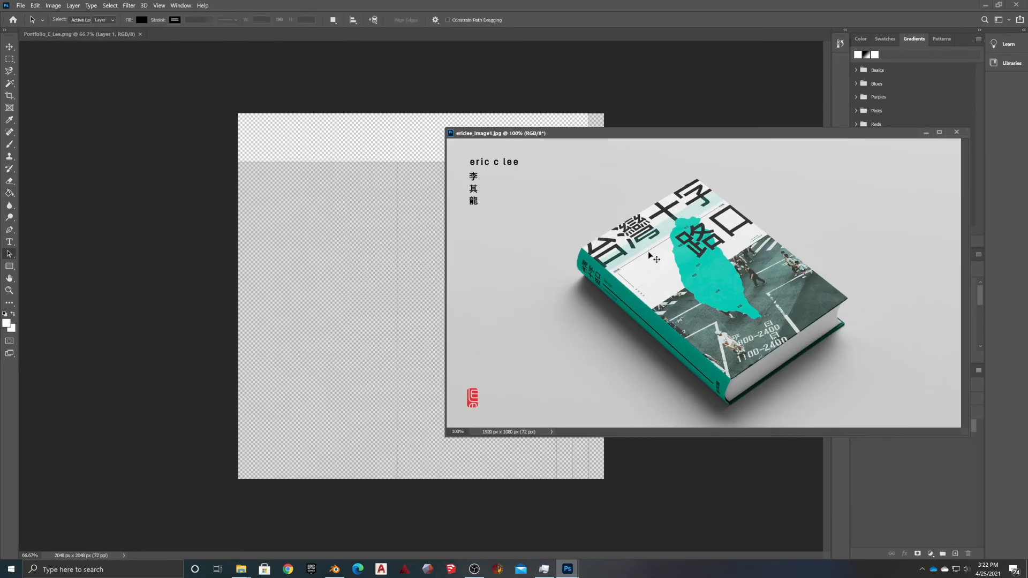
pyautogui.click(9, 47)
pyautogui.moveTo(651, 257); pyautogui.dragTo(333, 278)
pyautogui.click(950, 134)
# Rotate the book layer 90°, scale it into the lower left, and fill the rest white
pyautogui.hotkey('ctrl', 't')
pyautogui.keyDown('shift'); pyautogui.moveTo(554, 231); pyautogui.dragTo(417, 445); pyautogui.keyUp('shift')
pyautogui.moveTo(403, 337); pyautogui.dragTo(367, 349)
pyautogui.moveTo(430, 136); pyautogui.dragTo(396, 160)
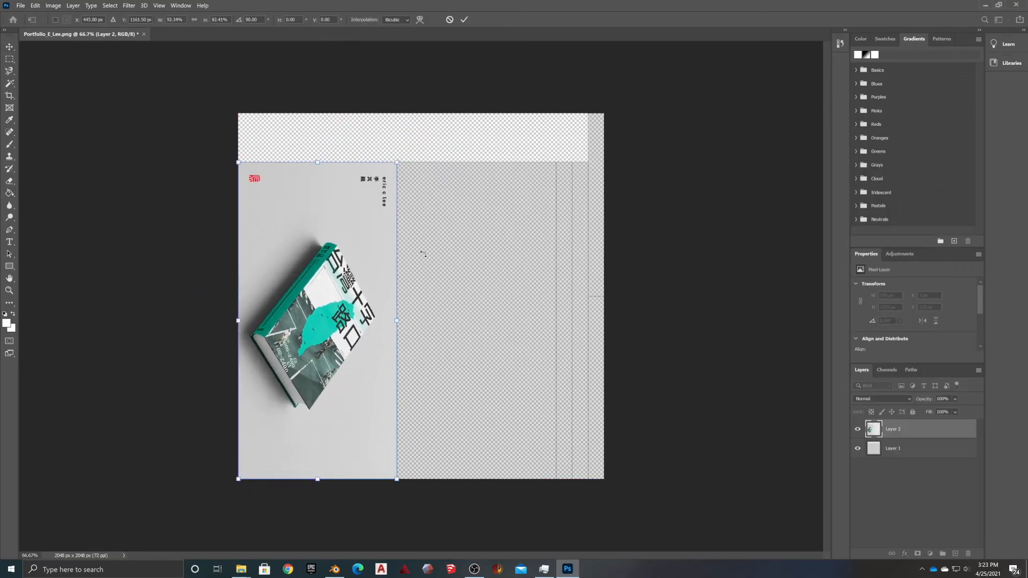
pyautogui.click(9, 194)
pyautogui.click(482, 257)
# Merge the layers, save as Portfolio_E_Lee.jpg, and apply it to the Blender panel
pyautogui.click(20, 6)
pyautogui.click(34, 115)
pyautogui.click(532, 409)
pyautogui.keyDown('shift'); pyautogui.click(893, 448); pyautogui.keyUp('shift')
pyautogui.click(20, 5)
pyautogui.click(36, 115)
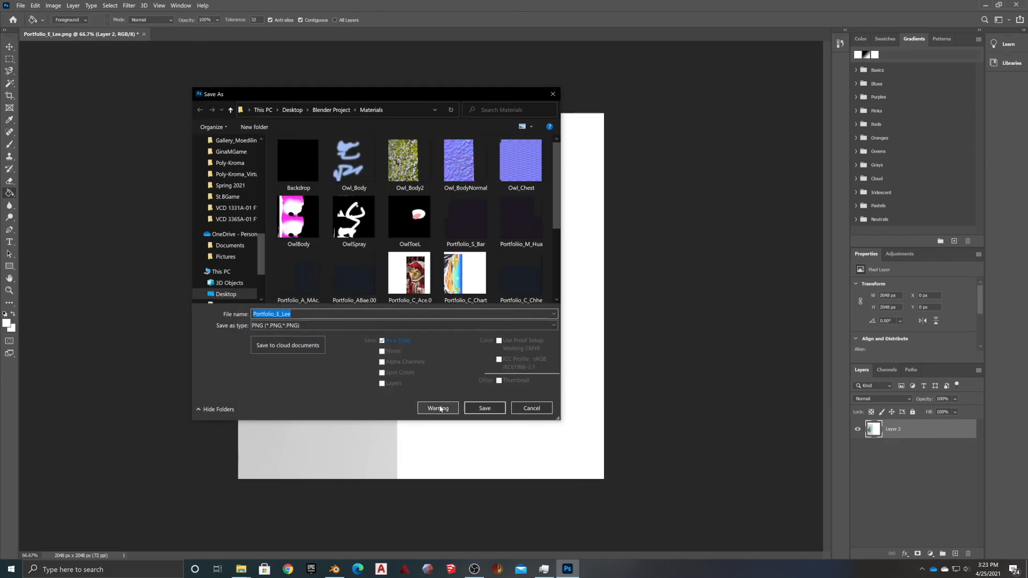
pyautogui.click(482, 409)
pyautogui.click(1020, 5)
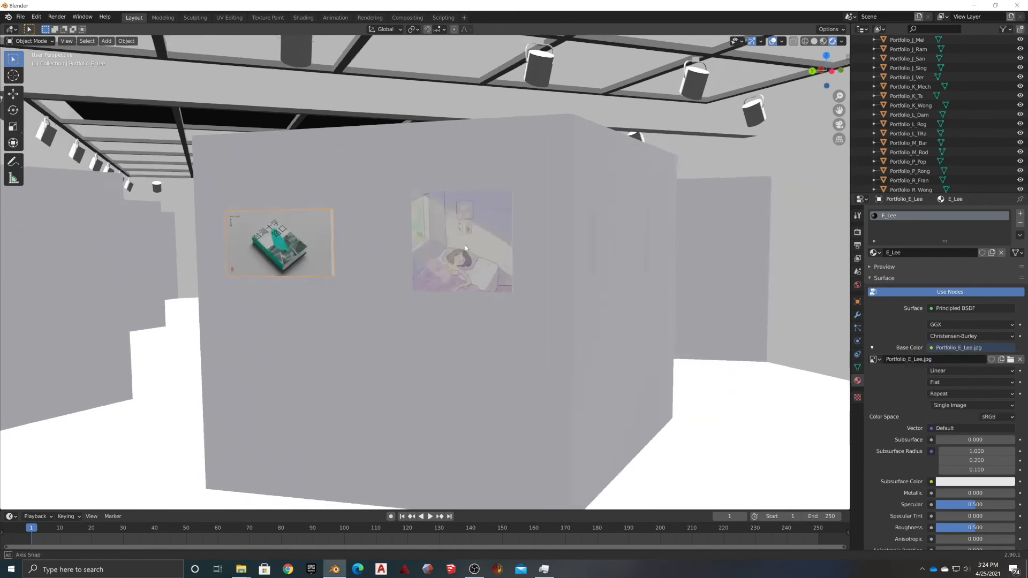
pyautogui.click(577, 244)
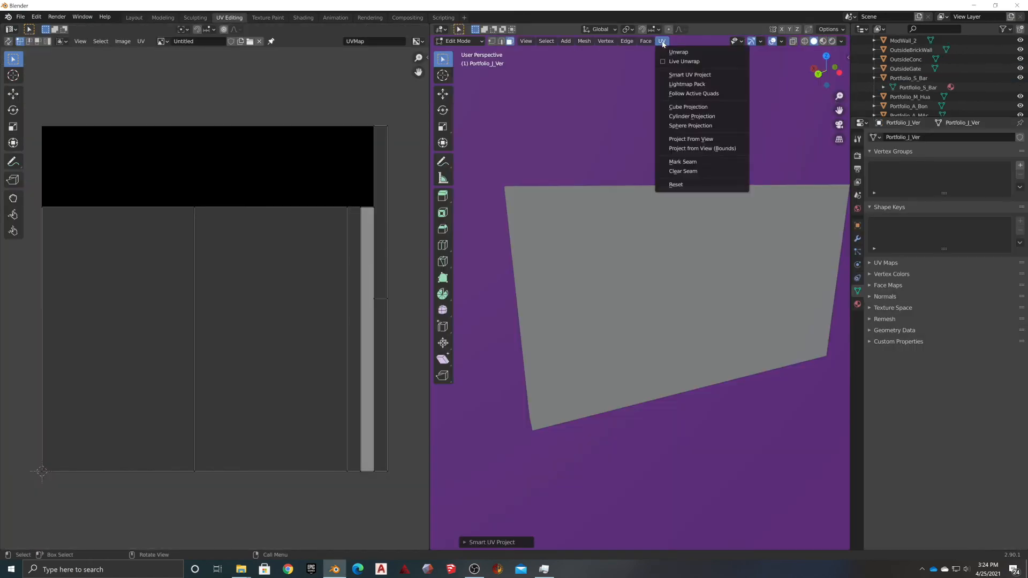
# Smart UV Project the Portfolio_J_Ver panel in the UV Editing workspace
pyautogui.click(674, 59)
pyautogui.moveTo(558, 264); pyautogui.dragTo(557, 192, button='middle')
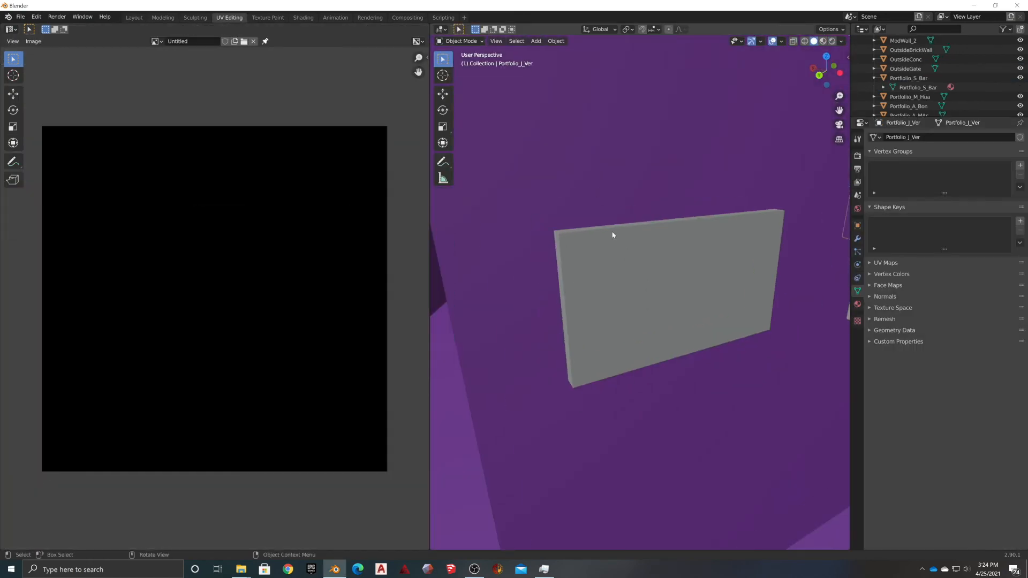
pyautogui.press('a')
pyautogui.click(141, 41)
pyautogui.click(170, 285)
pyautogui.click(659, 428)
pyautogui.moveTo(649, 192); pyautogui.dragTo(635, 193, button='middle')
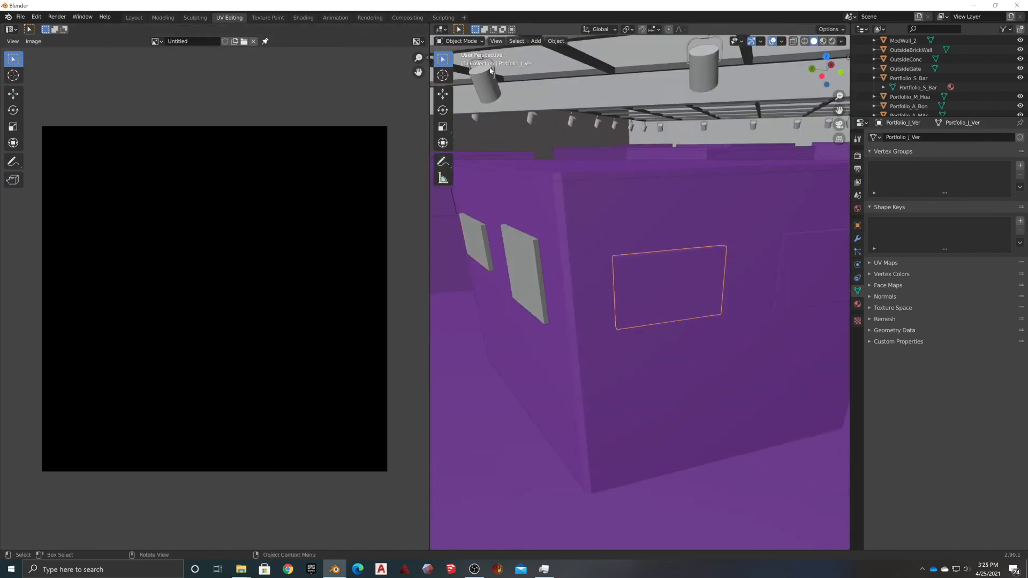
pyautogui.press('a')
pyautogui.press('u')
pyautogui.click(654, 149)
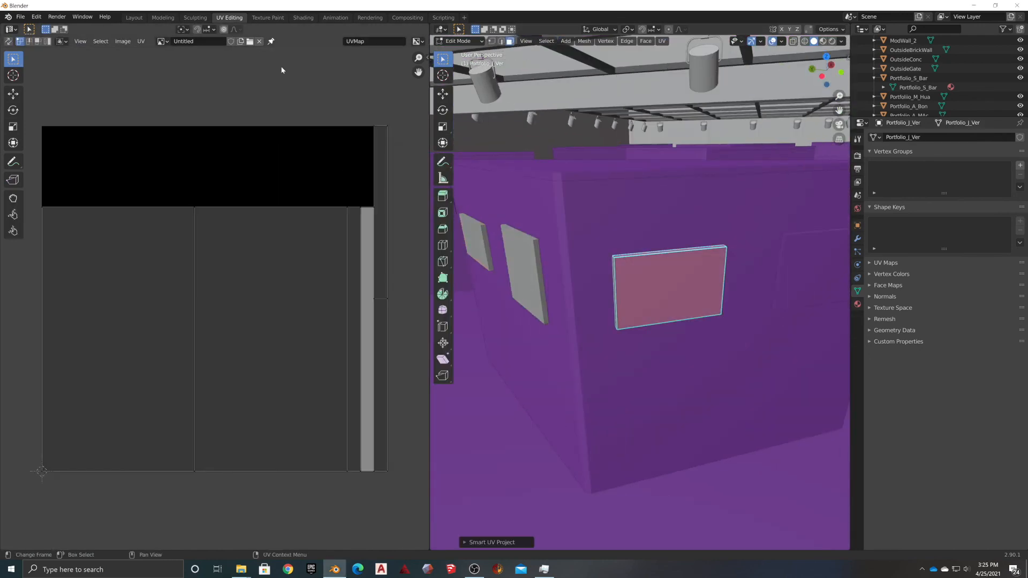
# Export the Portfolio_J_Ver UV layout as Portfolio_J_Ver.png into the Materials folder
pyautogui.click(141, 41)
pyautogui.click(170, 285)
pyautogui.click(662, 429)
pyautogui.click(974, 5)
pyautogui.click(241, 569)
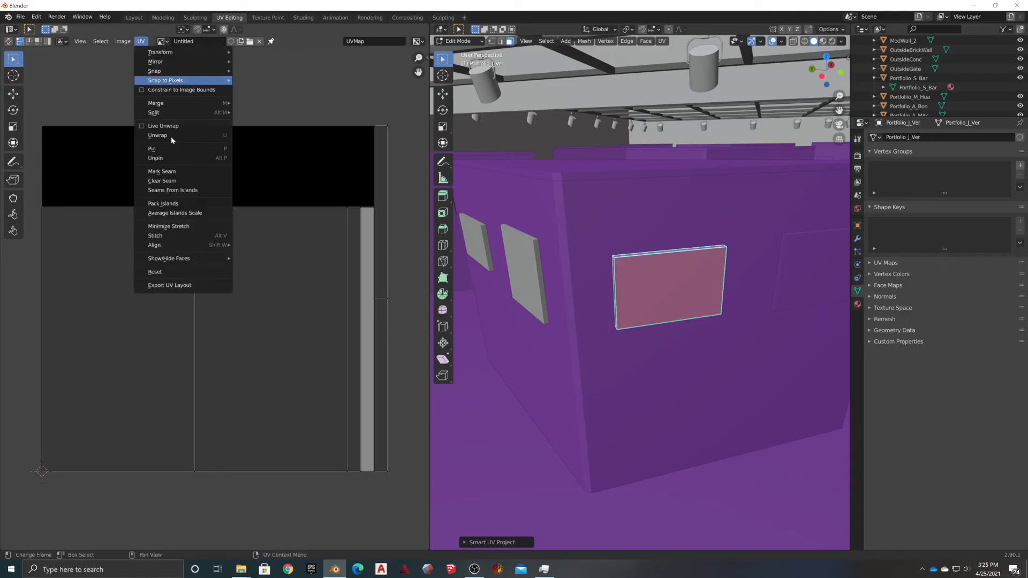
pyautogui.click(170, 285)
pyautogui.click(662, 429)
pyautogui.click(974, 5)
# Open Portfolio_J_Ver.png from the Materials folder in Photoshop
pyautogui.click(241, 569)
pyautogui.doubleClick(228, 107)
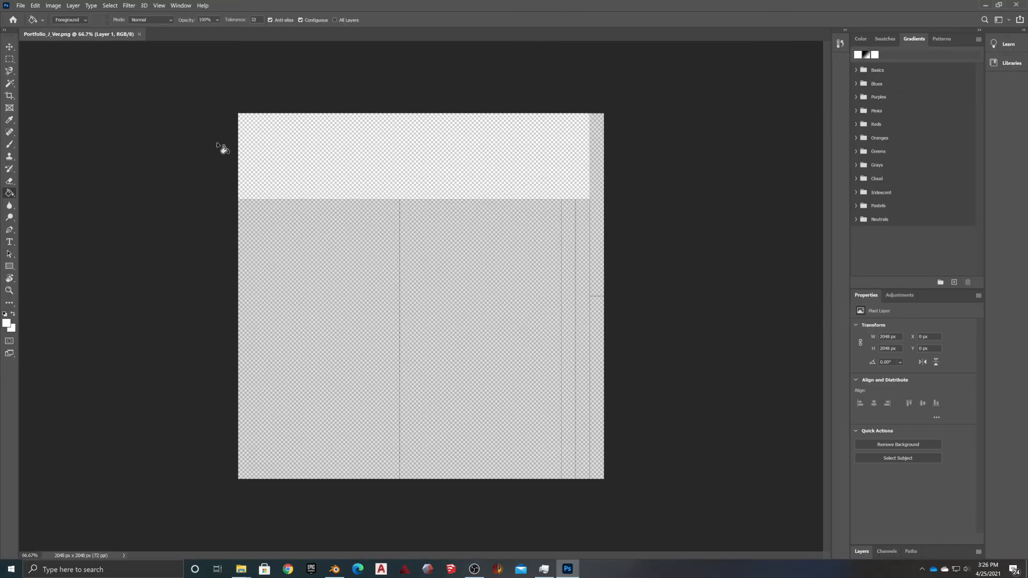
pyautogui.click(241, 569)
pyautogui.click(241, 569)
# Browse to the Completed > Placeholder artwork folder and view files as large icons
pyautogui.click(241, 569)
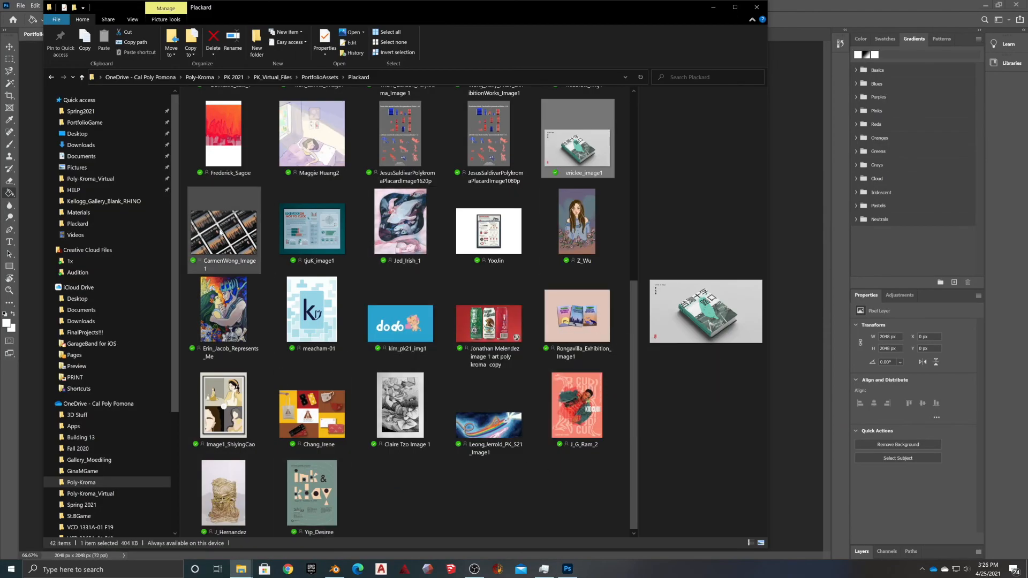
pyautogui.scroll(5, 221, 232)
pyautogui.click(311, 78)
pyautogui.doubleClick(271, 241)
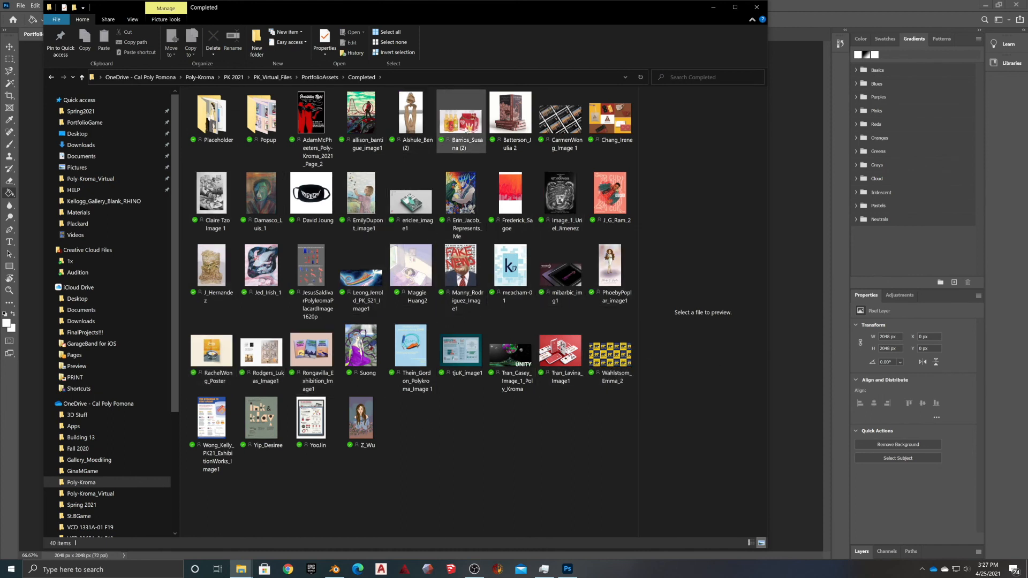
pyautogui.doubleClick(227, 128)
pyautogui.rightClick(466, 120)
pyautogui.click(389, 233)
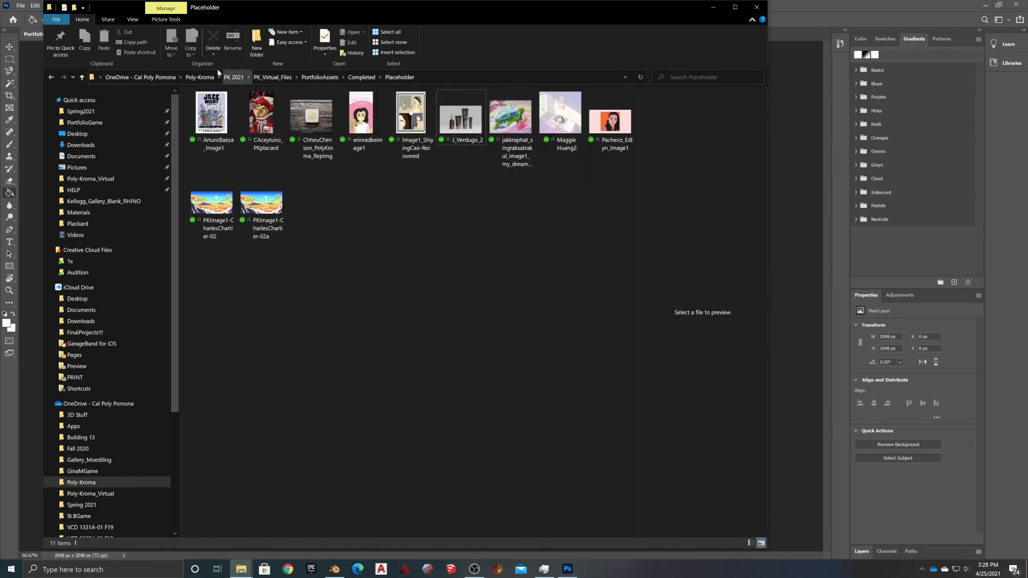
pyautogui.click(241, 568)
pyautogui.click(289, 522)
pyautogui.click(199, 34)
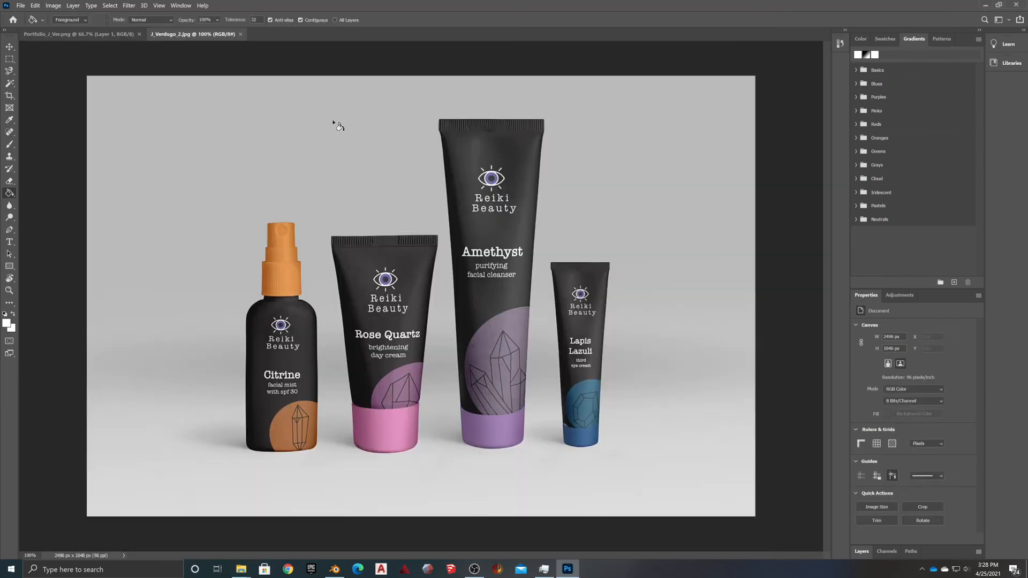
# Copy the Reiki Beauty product photo into Portfolio_J_Ver, rotated 90° and scaled to the right area
pyautogui.moveTo(182, 34); pyautogui.dragTo(482, 72)
pyautogui.moveTo(696, 294); pyautogui.dragTo(316, 361)
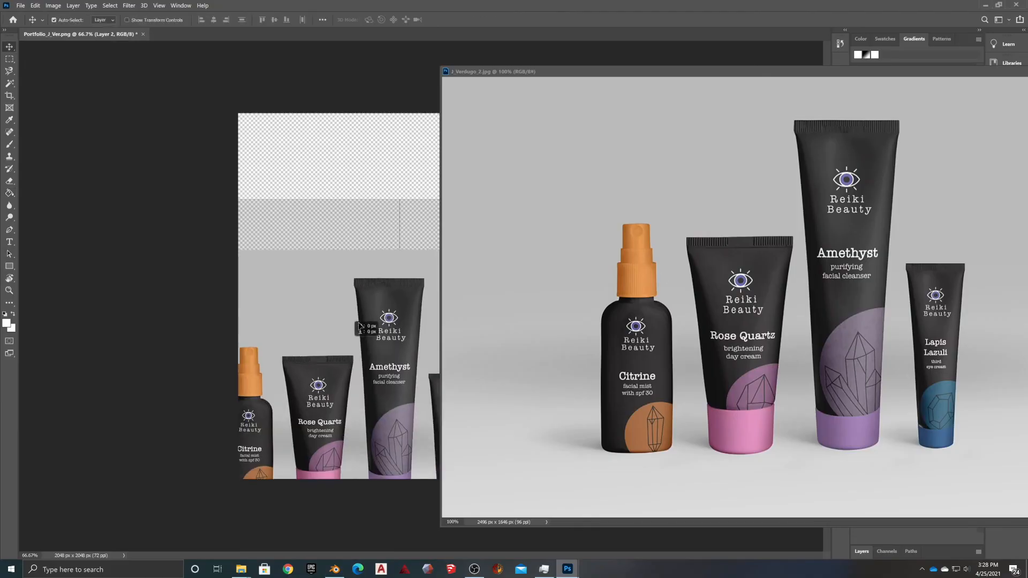
pyautogui.keyDown('shift'); pyautogui.moveTo(652, 159); pyautogui.dragTo(575, 545); pyautogui.keyUp('shift')
pyautogui.moveTo(274, 91); pyautogui.dragTo(401, 199)
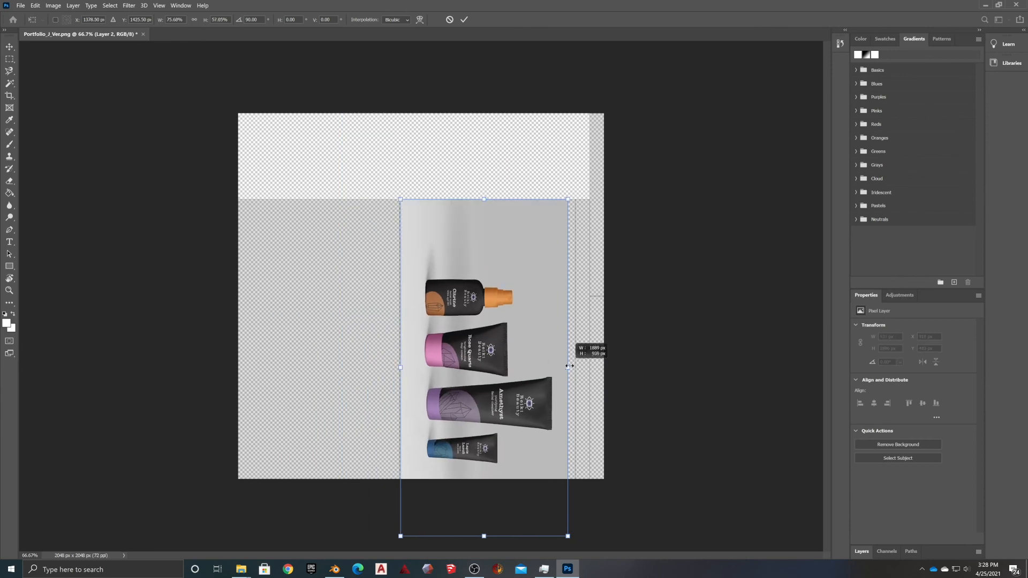
pyautogui.press('Return')
pyautogui.click(343, 278)
# Fill the remaining area white, remove Layer 1, and save as JPEG at Maximum quality 12
pyautogui.click(20, 5)
pyautogui.click(861, 552)
pyautogui.click(894, 447)
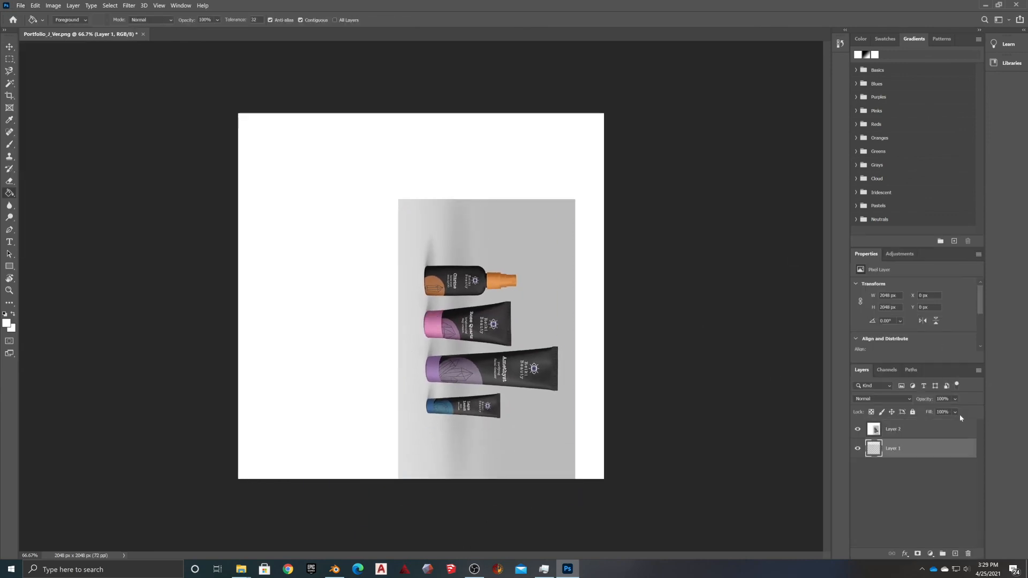
pyautogui.click(968, 553)
pyautogui.click(20, 5)
pyautogui.click(39, 114)
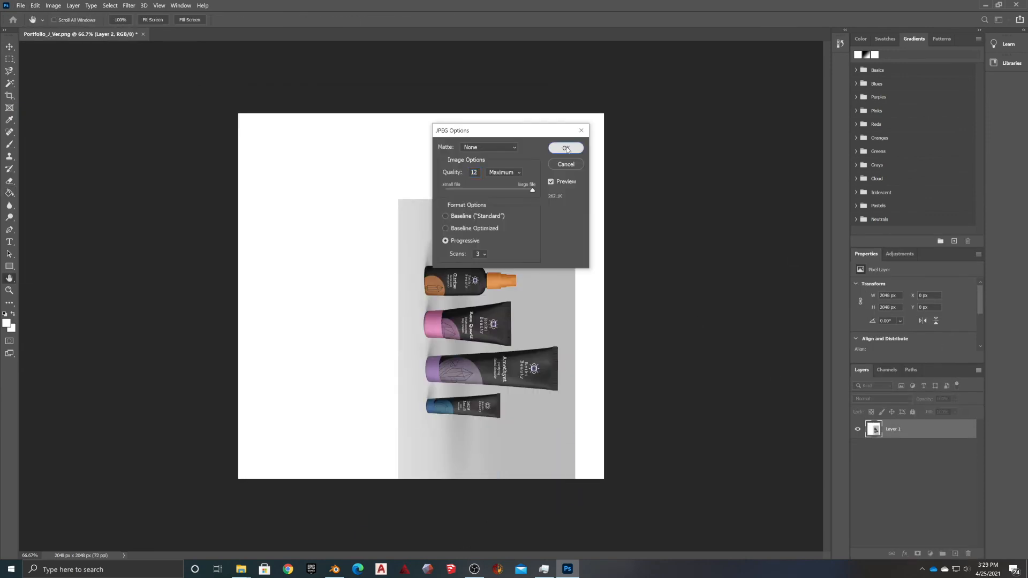
pyautogui.click(566, 148)
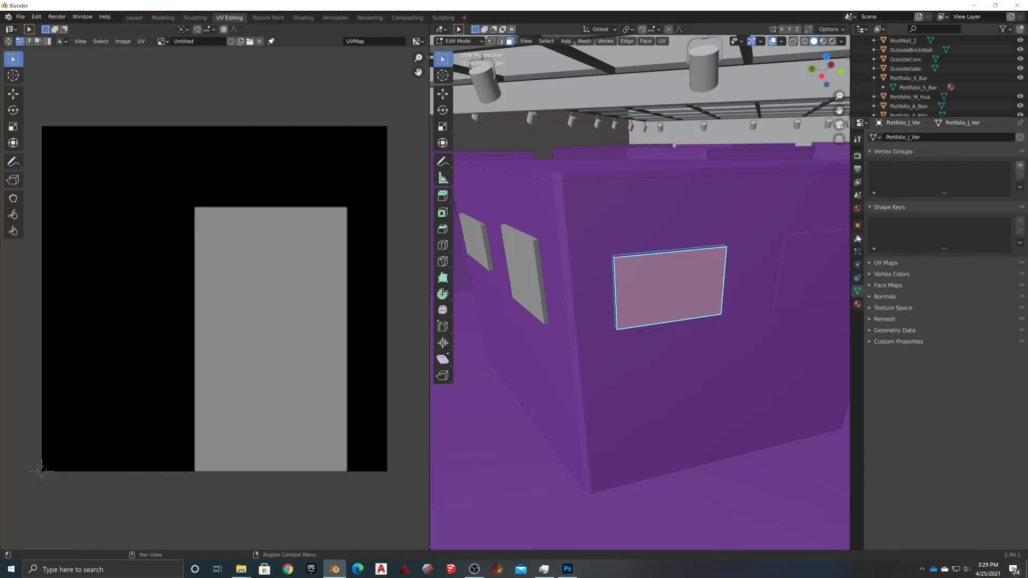
# Make the J_Ver material's Base Color an image texture using Portfolio_J_Ver.jpg
pyautogui.click(857, 304)
pyautogui.click(931, 283)
pyautogui.click(755, 350)
pyautogui.click(990, 294)
pyautogui.doubleClick(632, 299)
pyautogui.click(823, 42)
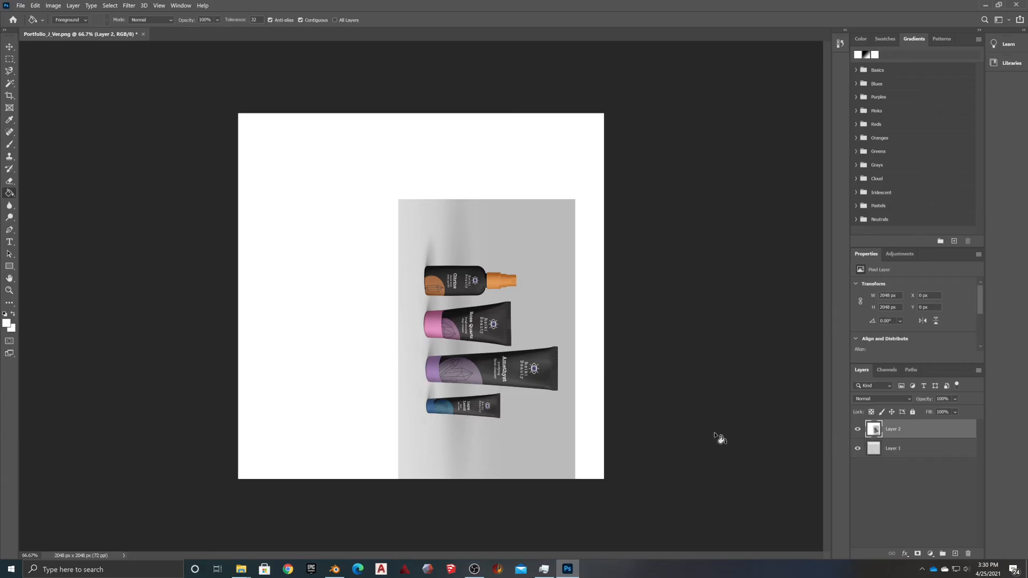
# Reorder the layers and rotate, shrink and reposition the product photo onto the panel area
pyautogui.hotkey('ctrl', '[')
pyautogui.hotkey('ctrl', '[')
pyautogui.hotkey('ctrl', 't')
pyautogui.press('Escape')
pyautogui.moveTo(499, 341); pyautogui.dragTo(439, 340)
pyautogui.hotkey('ctrl', 't')
pyautogui.keyDown('shift'); pyautogui.moveTo(592, 152); pyautogui.dragTo(455, 466); pyautogui.keyUp('shift')
pyautogui.keyDown('shift'); pyautogui.moveTo(499, 89); pyautogui.dragTo(382, 244); pyautogui.keyUp('shift')
pyautogui.moveTo(363, 283); pyautogui.dragTo(542, 254)
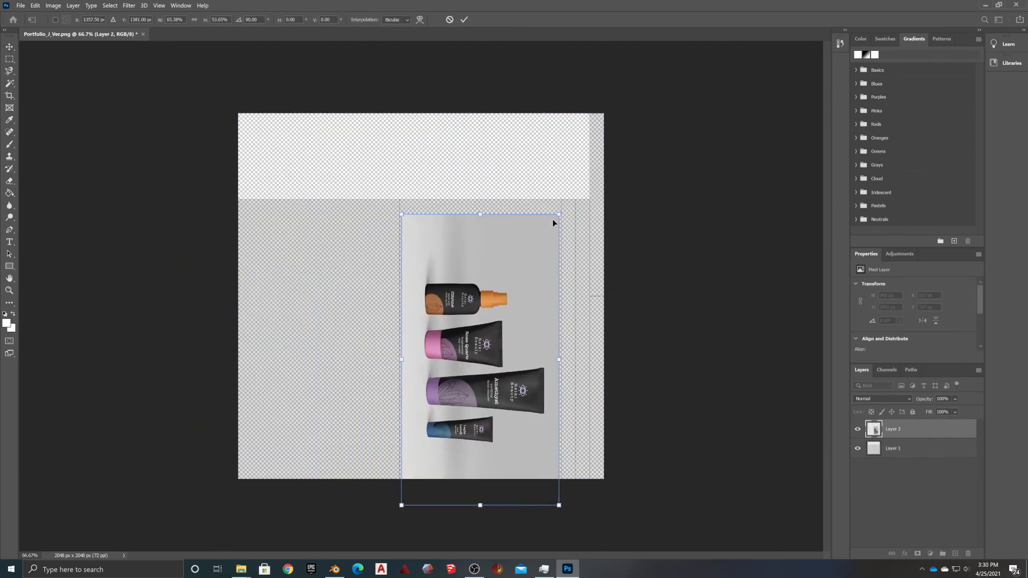
pyautogui.keyDown('shift'); pyautogui.moveTo(480, 506); pyautogui.dragTo(480, 479); pyautogui.keyUp('shift')
pyautogui.press('Return')
pyautogui.click(370, 164)
# Merge the layers and save Portfolio_J_Ver as a JPEG copy
pyautogui.hotkey('ctrl', 'e')
pyautogui.hotkey('ctrl', 'shift', 's')
pyautogui.click(268, 325)
pyautogui.click(269, 399)
pyautogui.click(480, 409)
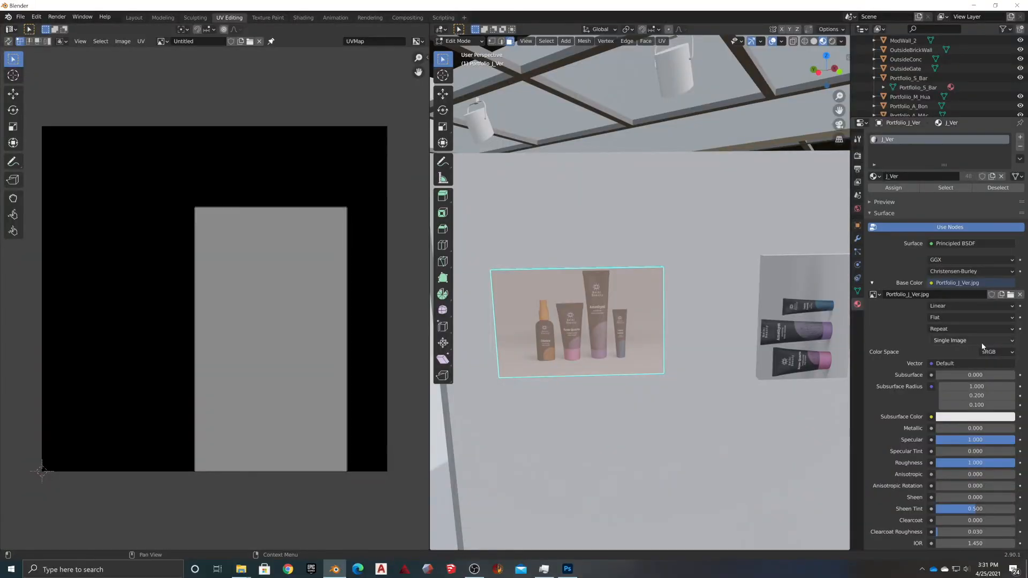
# Reload the updated Portfolio_J_Ver.jpg as the base colour image, then select Portfolio_J_Sing
pyautogui.click(1010, 295)
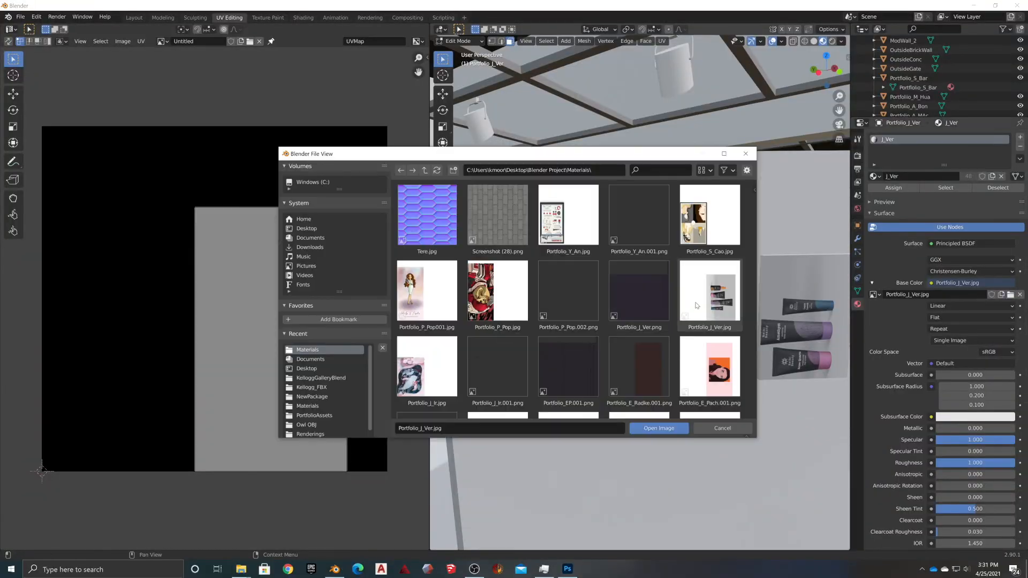
pyautogui.scroll(2, 492, 405)
pyautogui.scroll(-1, 491, 405)
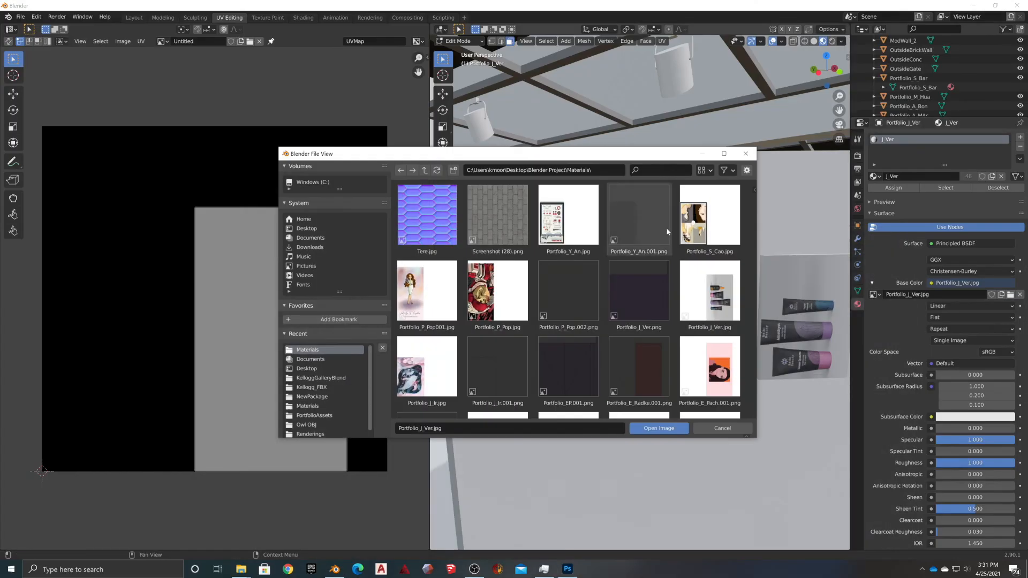
pyautogui.press('Return')
pyautogui.click(1001, 176)
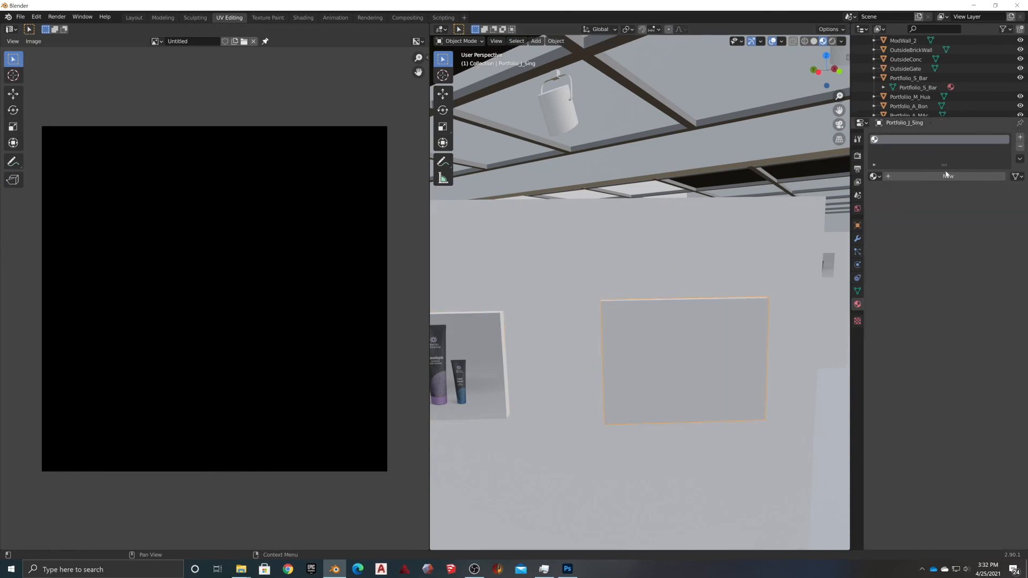
# Replace the panel's inherited material with a new J_Sing material using an image-texture base colour
pyautogui.click(948, 176)
pyautogui.doubleClick(921, 176)
pyautogui.write('J_Sing')
pyautogui.press('Return')
pyautogui.click(932, 271)
pyautogui.click(735, 334)
pyautogui.press('Tab')
pyautogui.click(662, 41)
# Smart UV Project the Portfolio_J_Sing panel and export its UV layout as Portfolio_J_Sing.png
pyautogui.click(678, 70)
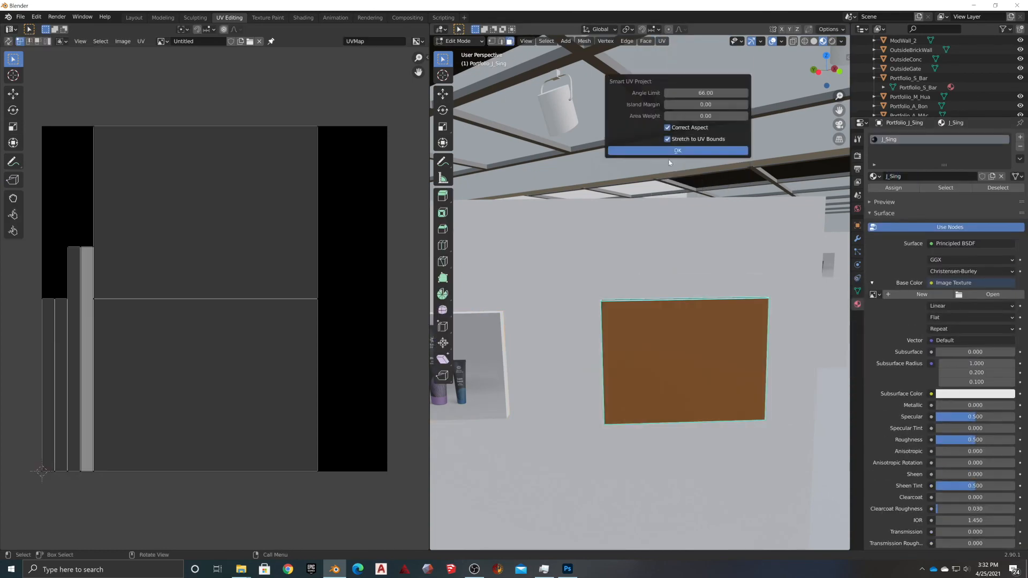
pyautogui.click(677, 151)
pyautogui.click(683, 353)
pyautogui.press('a')
pyautogui.click(141, 41)
pyautogui.click(673, 429)
pyautogui.click(971, 5)
pyautogui.moveTo(565, 573)
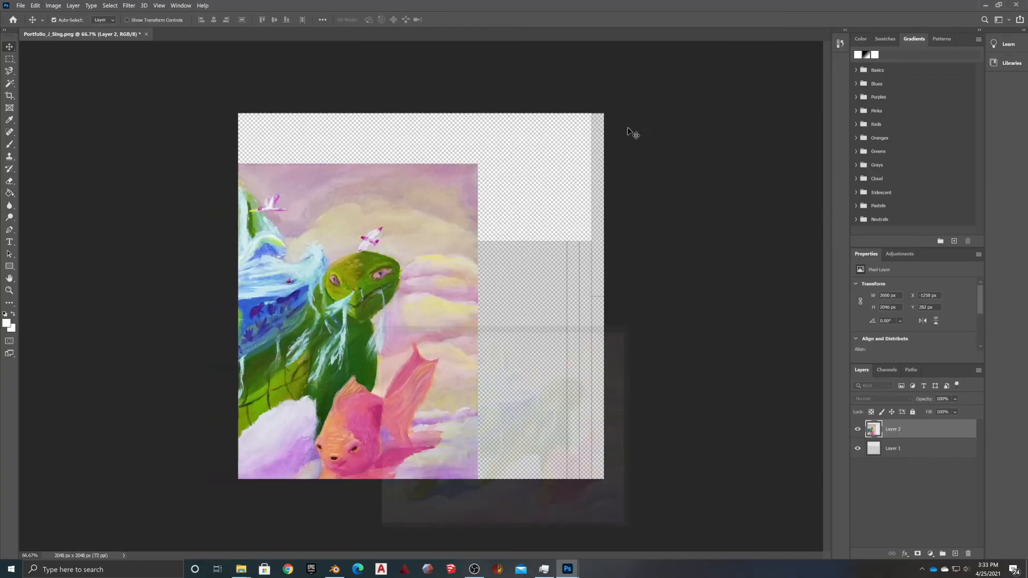
# Rotate the turtle painting 90° and scale it into the lower-right panel area
pyautogui.moveTo(423, 256); pyautogui.dragTo(510, 252)
pyautogui.hotkey('ctrl', 't')
pyautogui.keyDown('shift'); pyautogui.moveTo(580, 151); pyautogui.dragTo(471, 538); pyautogui.keyUp('shift')
pyautogui.keyDown('shift'); pyautogui.moveTo(150, 109); pyautogui.dragTo(401, 236); pyautogui.keyUp('shift')
pyautogui.moveTo(538, 408); pyautogui.dragTo(567, 407)
pyautogui.moveTo(484, 399); pyautogui.dragTo(477, 225)
pyautogui.moveTo(478, 399); pyautogui.dragTo(478, 296)
pyautogui.moveTo(478, 221); pyautogui.dragTo(488, 397)
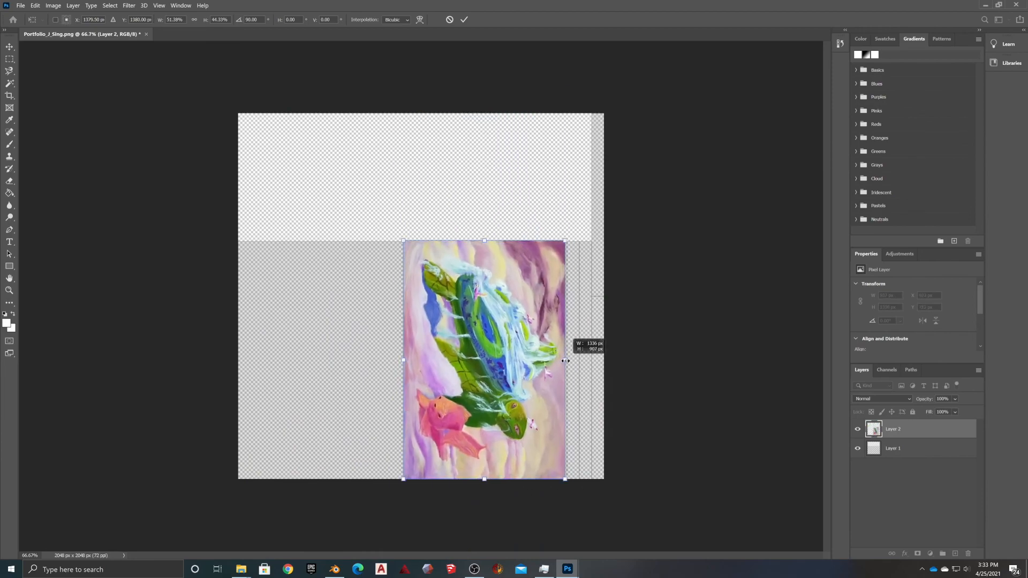
# Fill the surroundings white and save the layout as Portfolio_J_Sing.jpg
pyautogui.press('Return')
pyautogui.click(9, 193)
pyautogui.click(343, 299)
pyautogui.click(20, 5)
pyautogui.click(33, 129)
pyautogui.click(300, 323)
pyautogui.click(278, 407)
pyautogui.click(486, 409)
# Load Portfolio_J_Sing.jpg as the J_Sing material's base colour texture in Blender
pyautogui.click(985, 5)
pyautogui.click(335, 569)
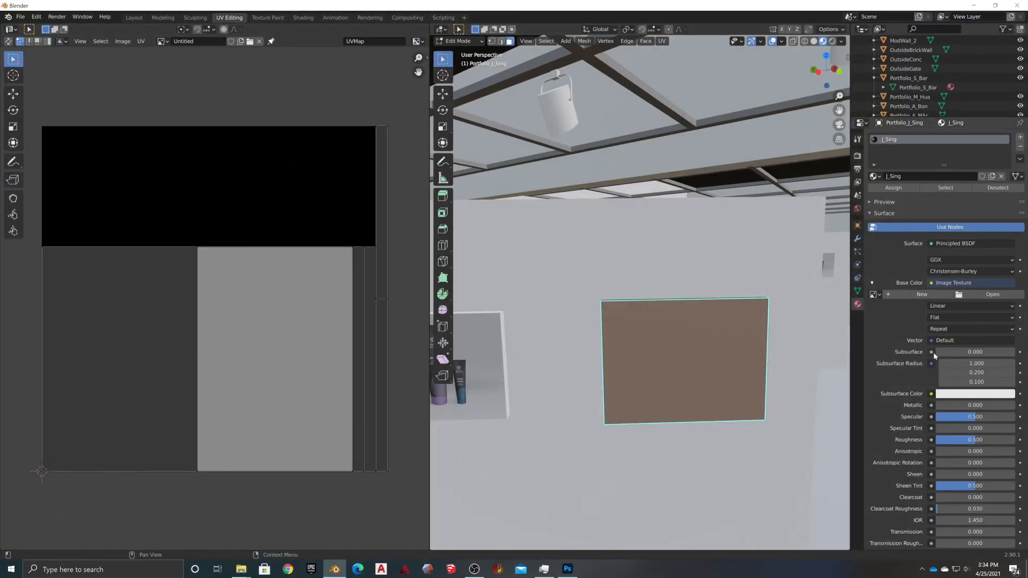
pyautogui.click(203, 527)
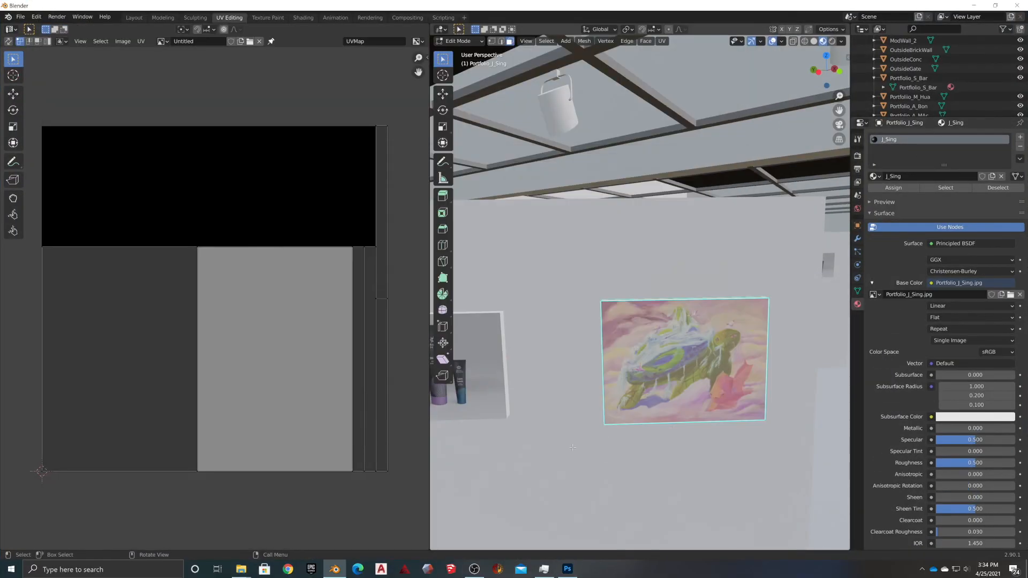
pyautogui.moveTo(535, 375); pyautogui.dragTo(491, 428, button='middle')
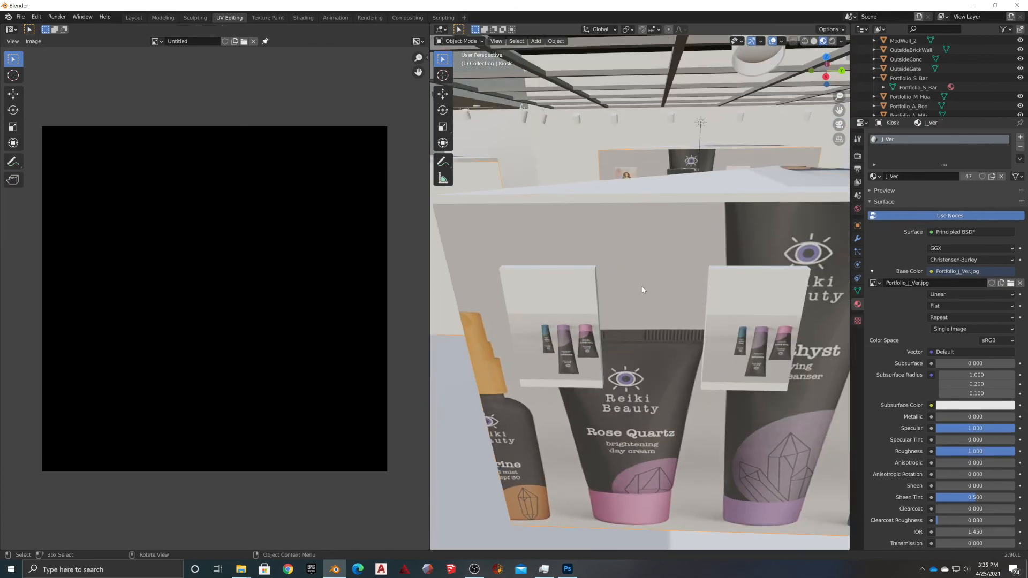
# Replace the Kiosk's J_Ver material with a new material named Walls
pyautogui.click(641, 287)
pyautogui.click(675, 220)
pyautogui.click(1020, 147)
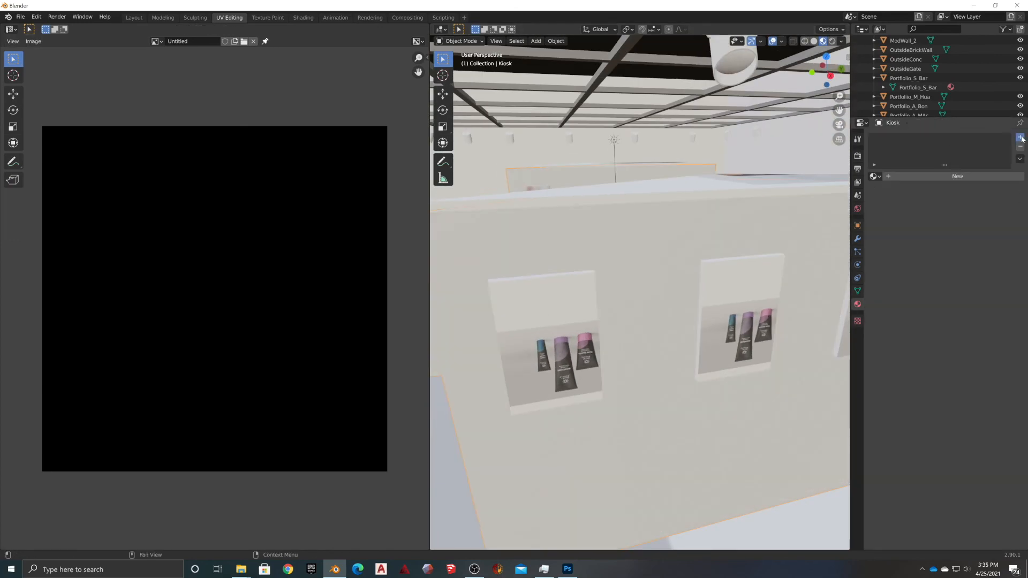
pyautogui.click(957, 176)
pyautogui.doubleClick(923, 176)
pyautogui.write('Walls')
pyautogui.press('Return')
# Give the Portfolio_J_San panel a new J_San material with an image-texture base colour
pyautogui.moveTo(621, 246); pyautogui.dragTo(649, 351, button='middle')
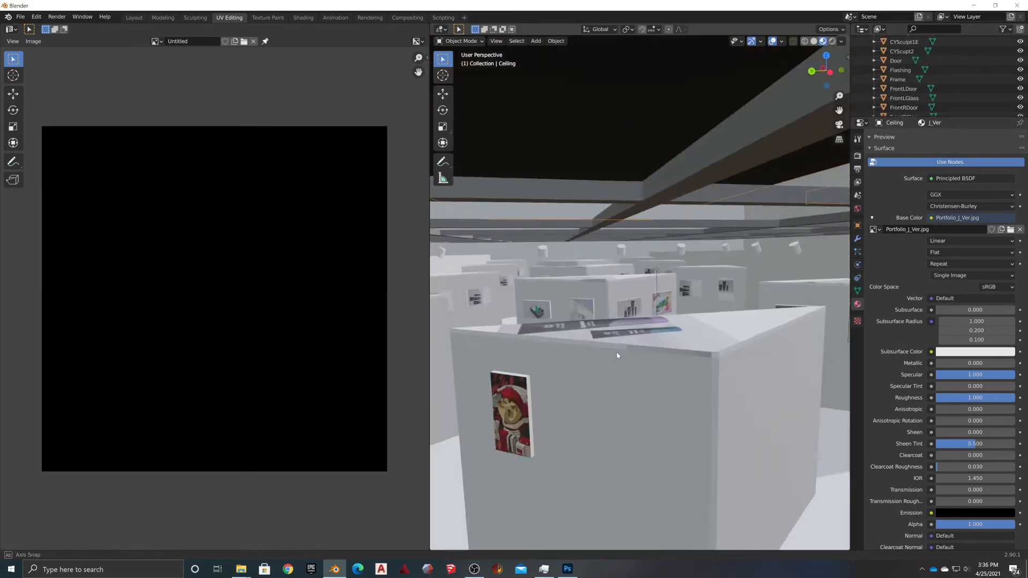
pyautogui.moveTo(616, 351); pyautogui.dragTo(659, 302, button='middle')
pyautogui.click(659, 299)
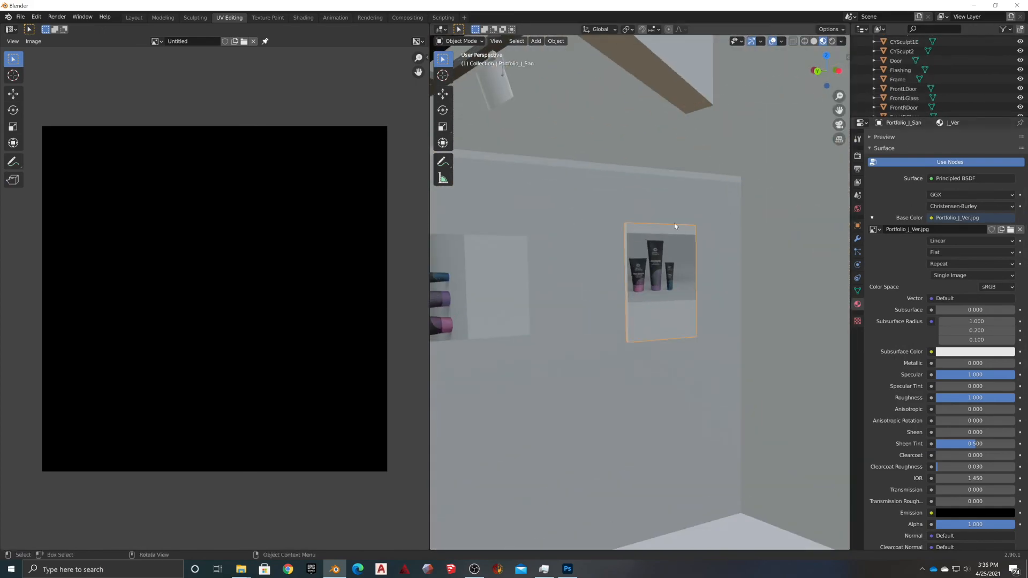
pyautogui.scroll(-1, 674, 226)
pyautogui.scroll(5, 1010, 183)
pyautogui.click(1019, 146)
pyautogui.click(944, 177)
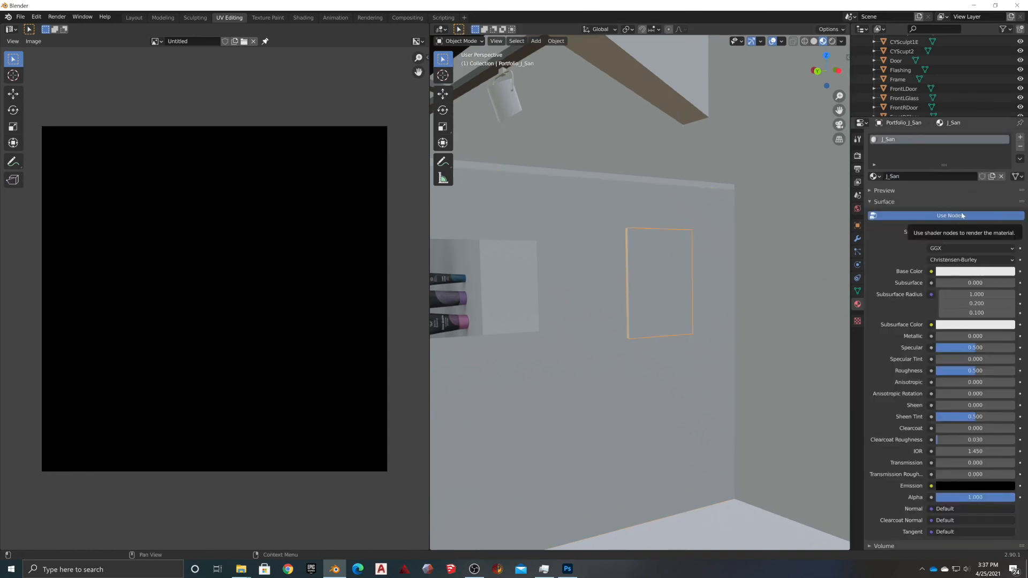
pyautogui.click(931, 271)
pyautogui.click(731, 331)
# Smart UV Project the Portfolio_J_San panel's mesh
pyautogui.press('Tab')
pyautogui.click(662, 42)
pyautogui.click(676, 75)
pyautogui.press('a')
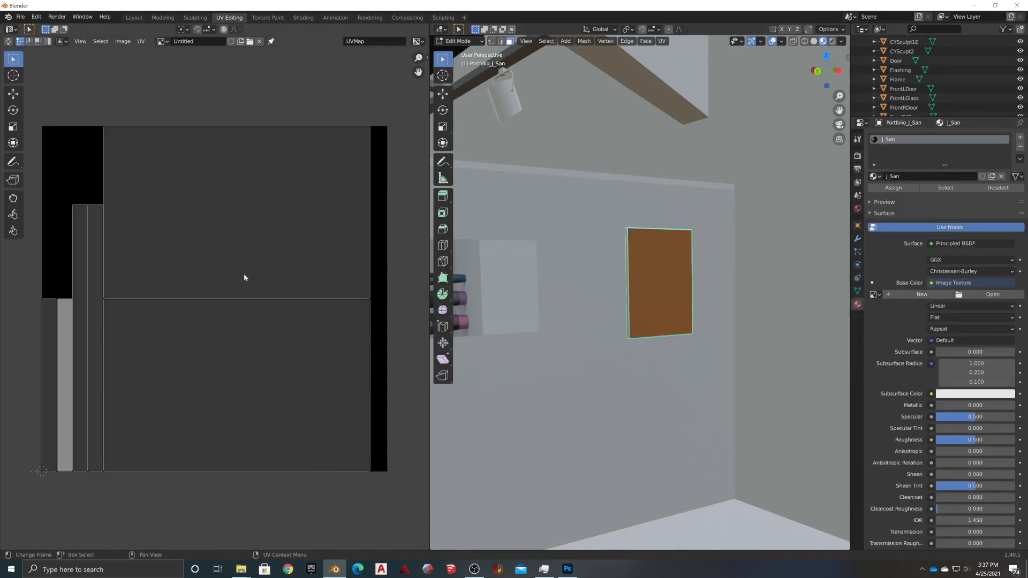
pyautogui.click(662, 41)
pyautogui.click(676, 74)
pyautogui.rightClick(213, 112)
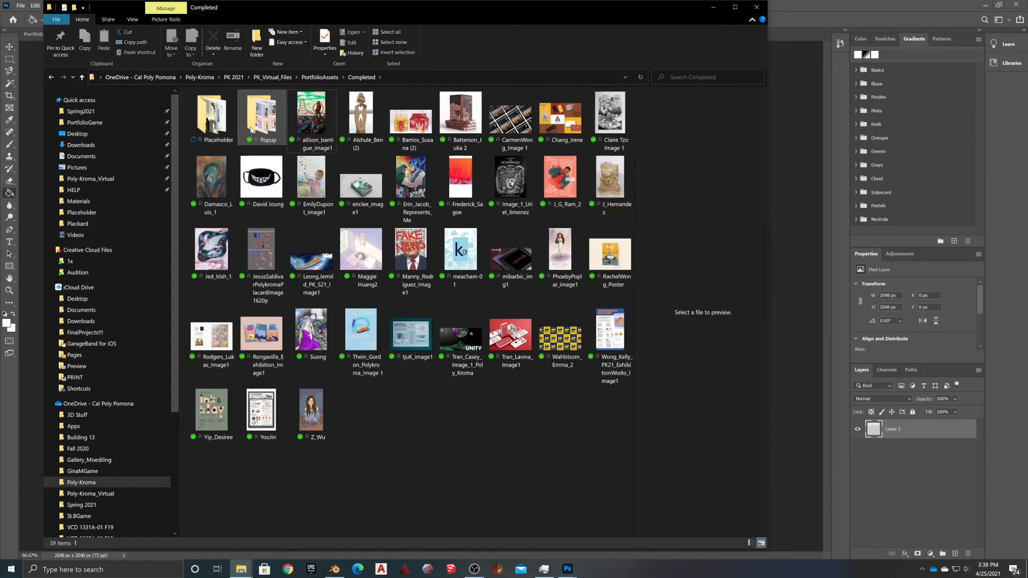
# Move the finished artwork into the Placeholder folder, replacing the old file, and open the chairs placard in Photoshop
pyautogui.moveTo(211, 263); pyautogui.dragTo(212, 115)
pyautogui.click(440, 276)
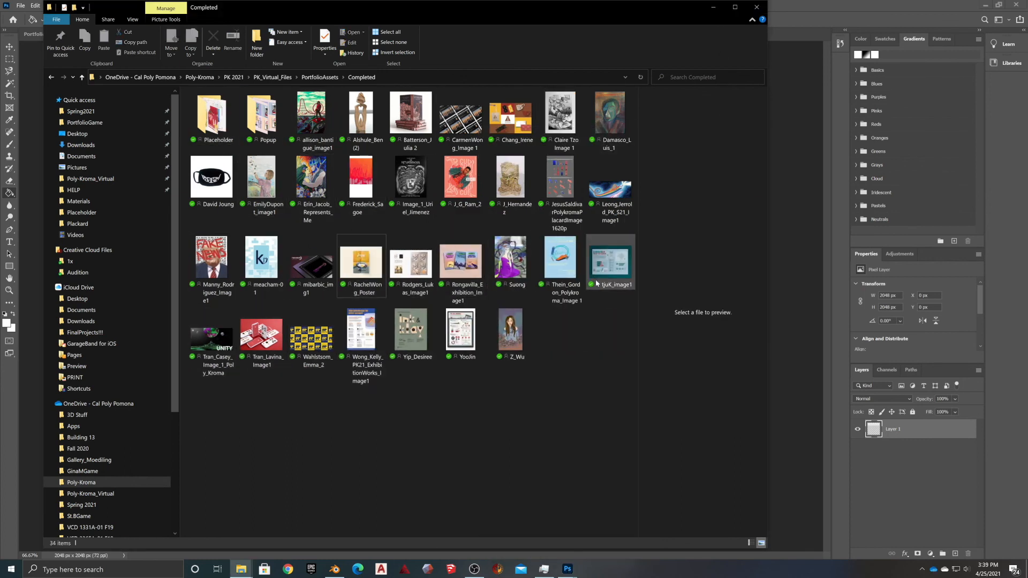
pyautogui.rightClick(567, 189)
pyautogui.moveTo(615, 411)
pyautogui.click(736, 425)
pyautogui.press('v')
pyautogui.moveTo(342, 35); pyautogui.dragTo(374, 79)
# Bring the placard into the Portfolio_J_San template as a new layer, positioned and shrunk to fit
pyautogui.moveTo(463, 201); pyautogui.dragTo(257, 299)
pyautogui.moveTo(455, 79); pyautogui.dragTo(624, 85)
pyautogui.moveTo(293, 320); pyautogui.dragTo(423, 295)
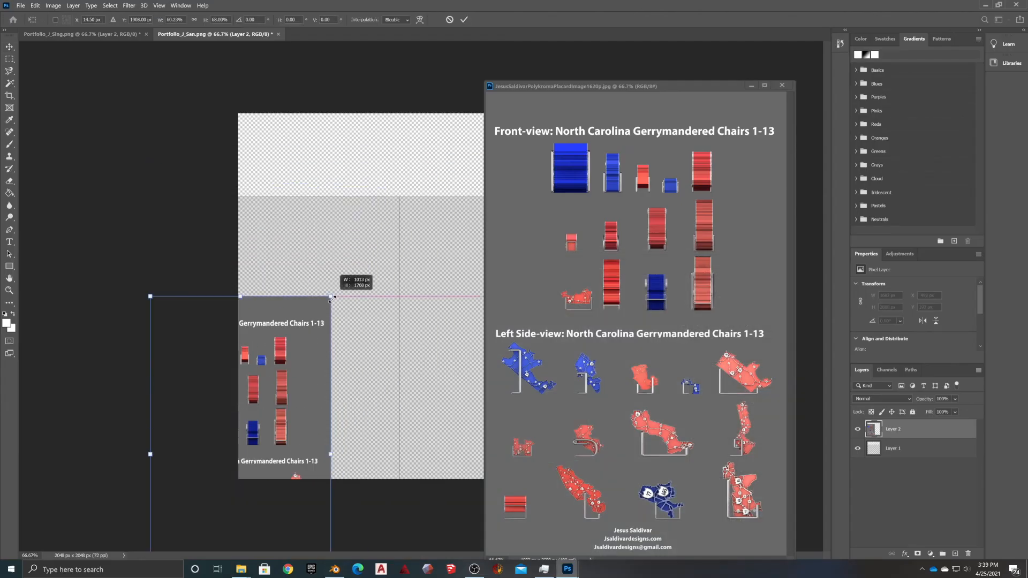
pyautogui.moveTo(321, 294); pyautogui.dragTo(407, 199)
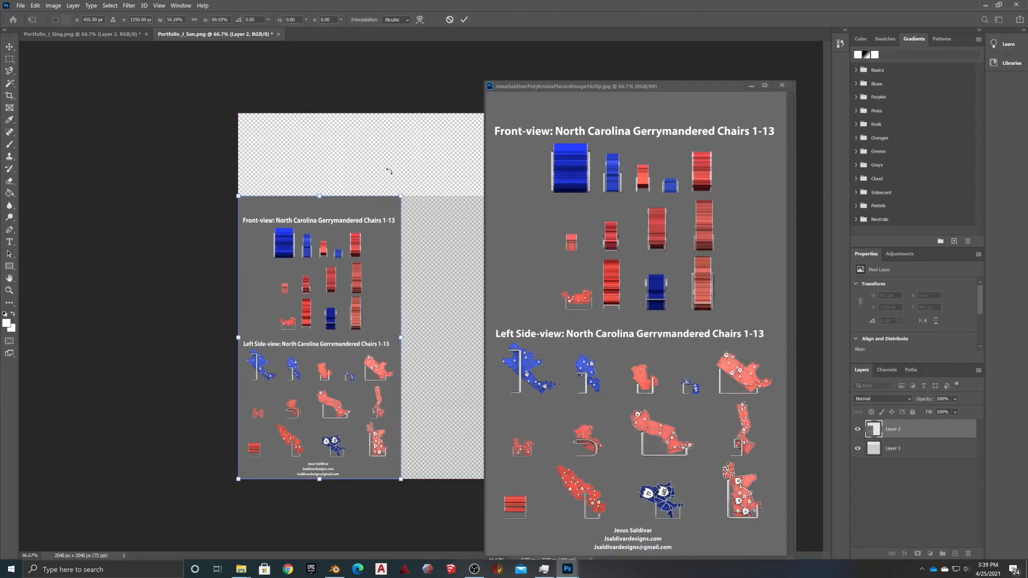
pyautogui.press('Return')
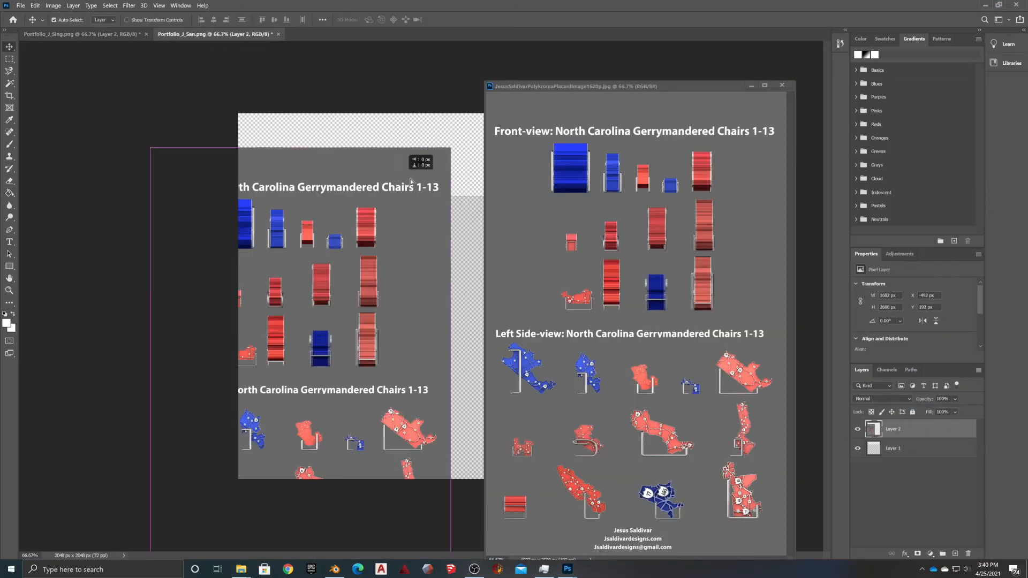
# Rotate the placard 180° and scale it into the template's lower-left area along the bottom edge
pyautogui.moveTo(411, 180); pyautogui.dragTo(430, 178)
pyautogui.hotkey('ctrl', 't')
pyautogui.keyDown('shift'); pyautogui.moveTo(477, 139); pyautogui.dragTo(231, 511); pyautogui.keyUp('shift')
pyautogui.keyDown('shift'); pyautogui.moveTo(169, 145); pyautogui.dragTo(238, 196); pyautogui.keyUp('shift')
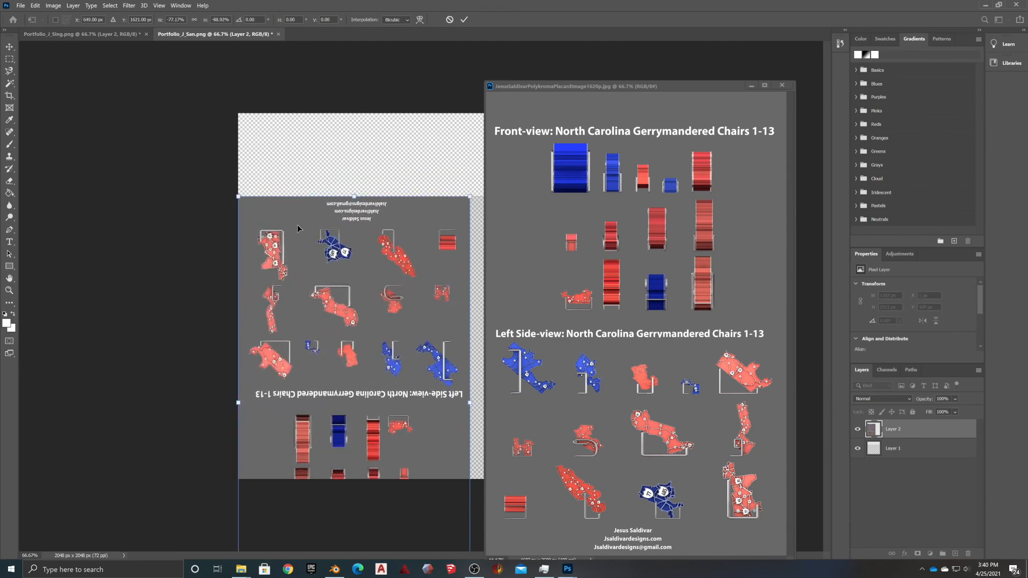
pyautogui.moveTo(335, 271); pyautogui.dragTo(336, 122)
pyautogui.moveTo(319, 459); pyautogui.dragTo(320, 323)
pyautogui.moveTo(326, 160); pyautogui.dragTo(327, 317)
pyautogui.moveTo(321, 201); pyautogui.dragTo(322, 214)
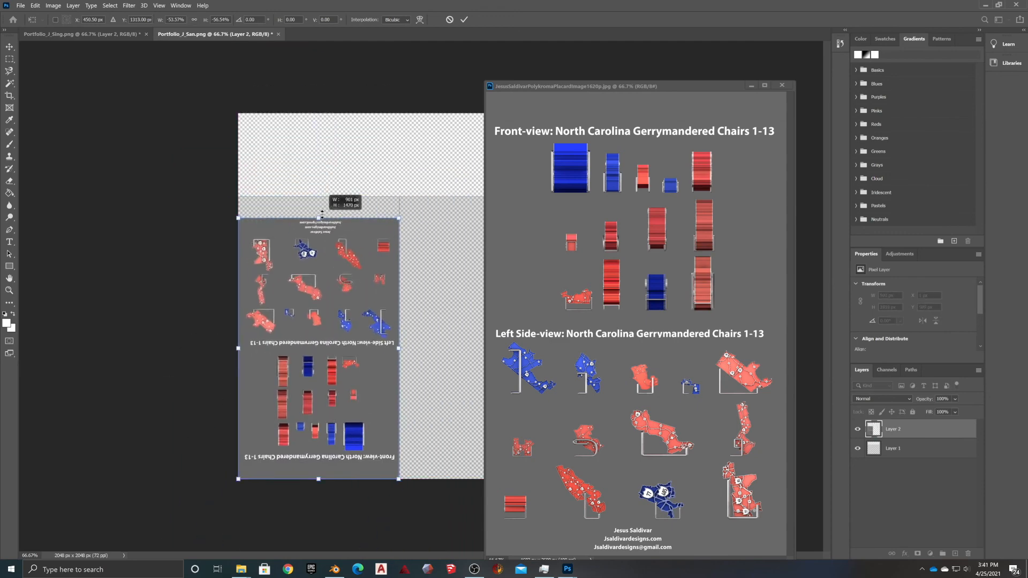
pyautogui.click(10, 193)
# Fill the empty area white, delete the template layer, and save the image as Portfolio_J_San.jpg
pyautogui.click(20, 5)
pyautogui.click(33, 121)
pyautogui.click(532, 408)
pyautogui.click(892, 450)
pyautogui.click(20, 5)
pyautogui.click(33, 121)
pyautogui.click(306, 326)
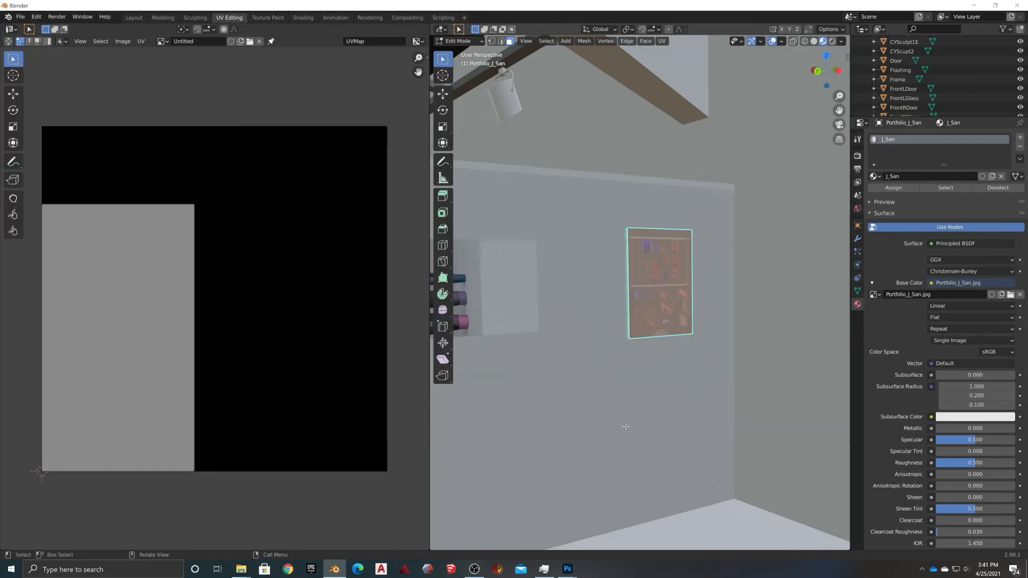
# Back in Blender, deselect the panel's UV face, leave Edit Mode, and select the wall behind the poster
pyautogui.scroll(1, 625, 426)
pyautogui.click(625, 426)
pyautogui.press('Tab')
pyautogui.click(681, 268)
pyautogui.scroll(-8, 677, 266)
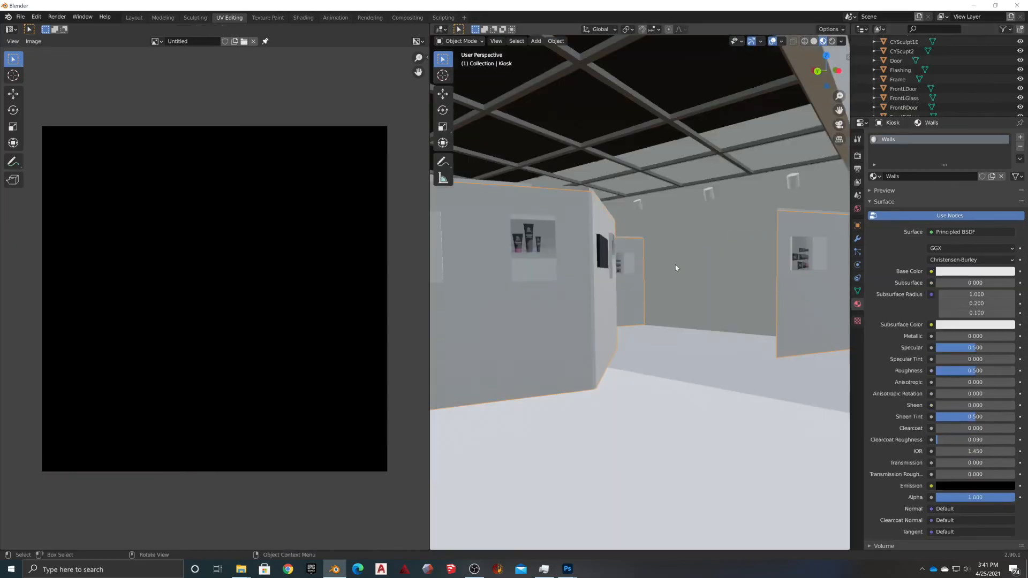